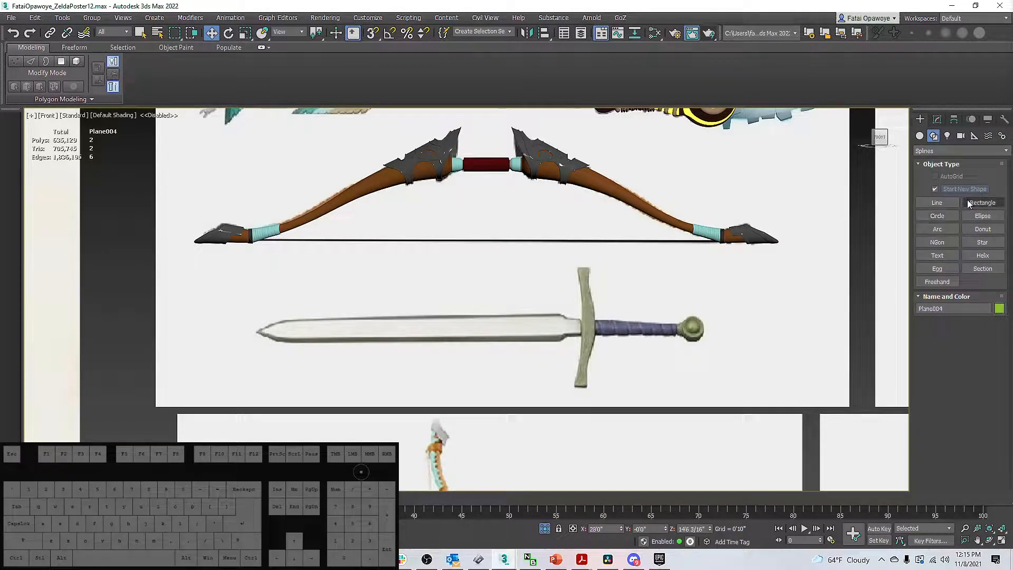
Draw a plane over the sword blade, about 0'8 6/16" by 7'5 11/16", and another over the crossguard, about 2'10 6/16" by 0'5 12/16".
click(919, 136)
click(982, 242)
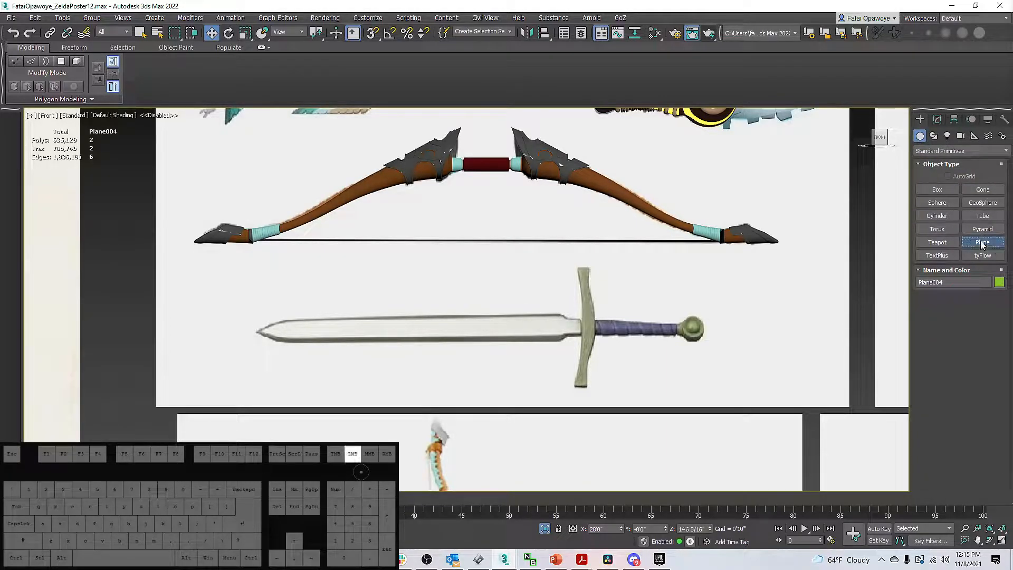
drag(257, 314, 584, 343)
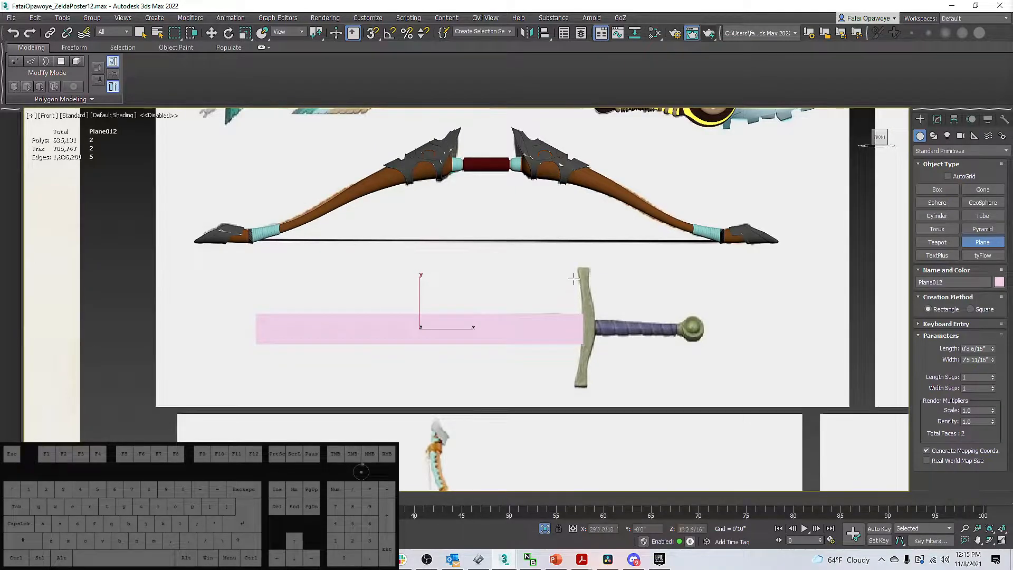
drag(574, 267, 595, 391)
key(w)
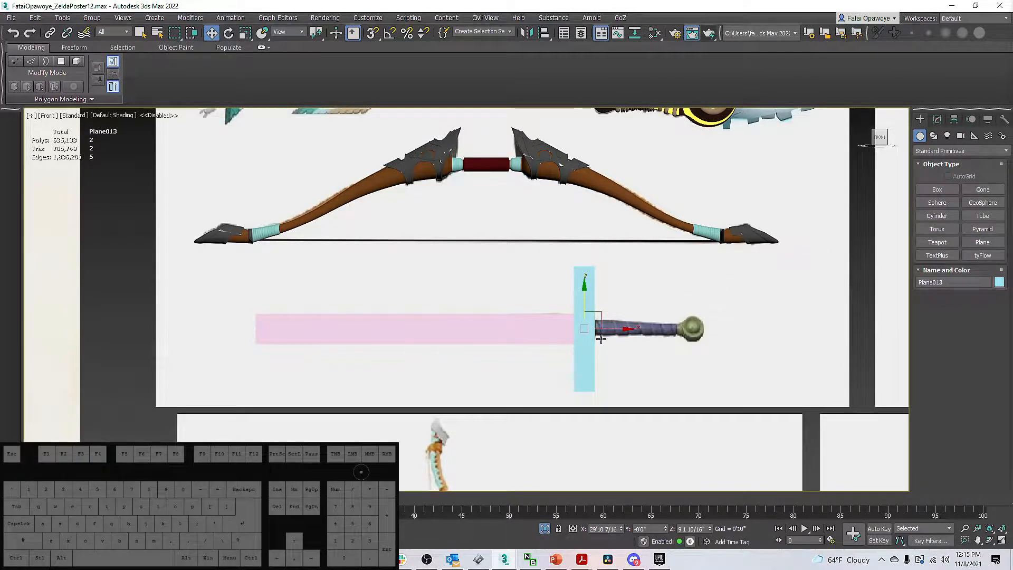
click(936, 216)
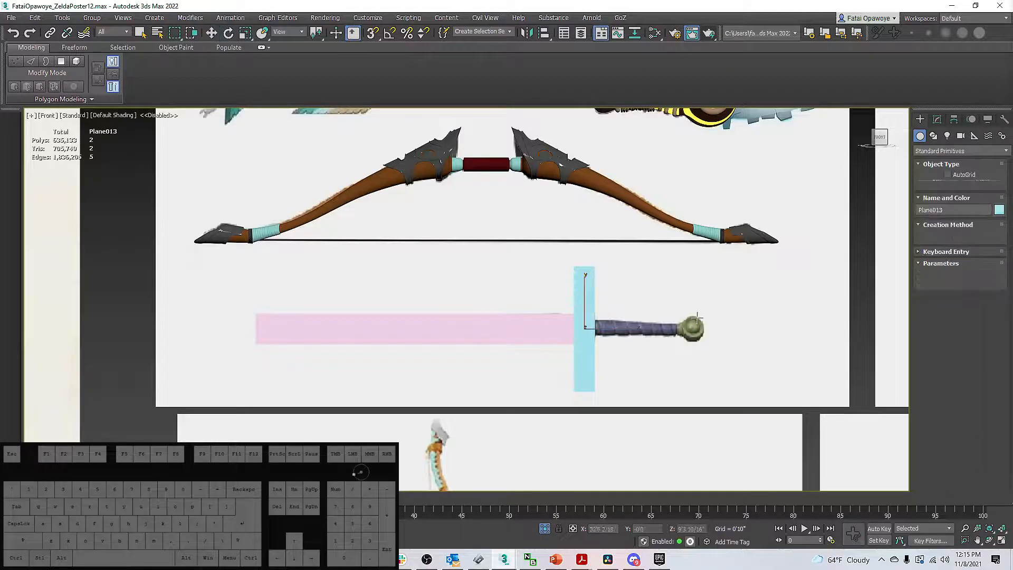
scroll(671, 330, up, 5)
drag(678, 329, 704, 349)
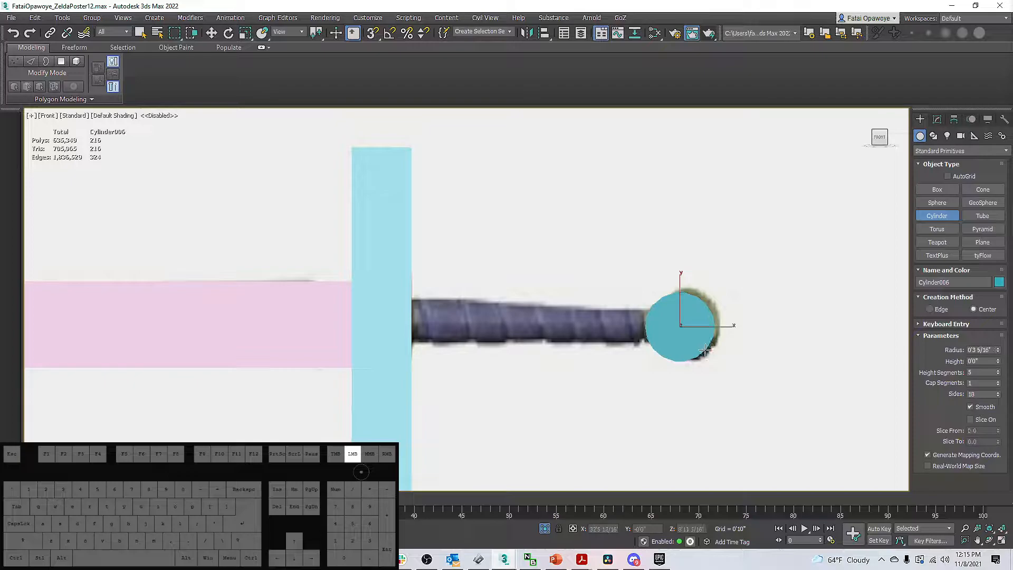
scroll(705, 322, down, 5)
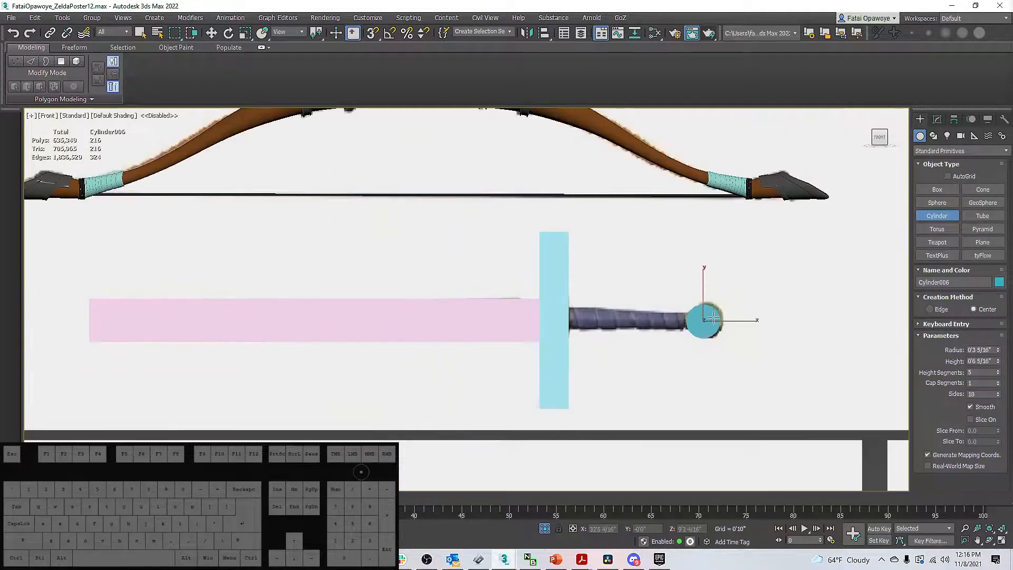
scroll(707, 316, down, 2)
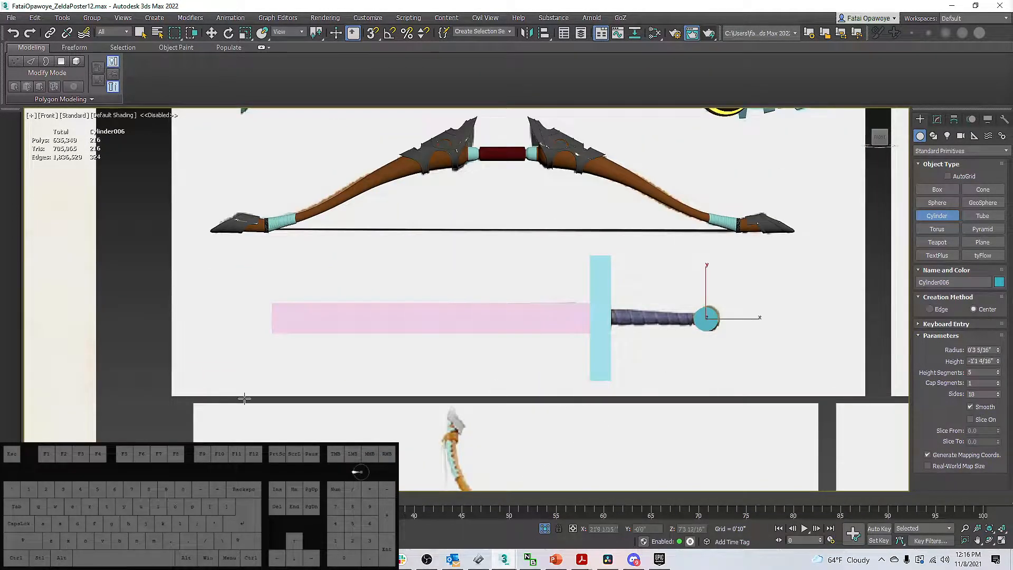
click(423, 560)
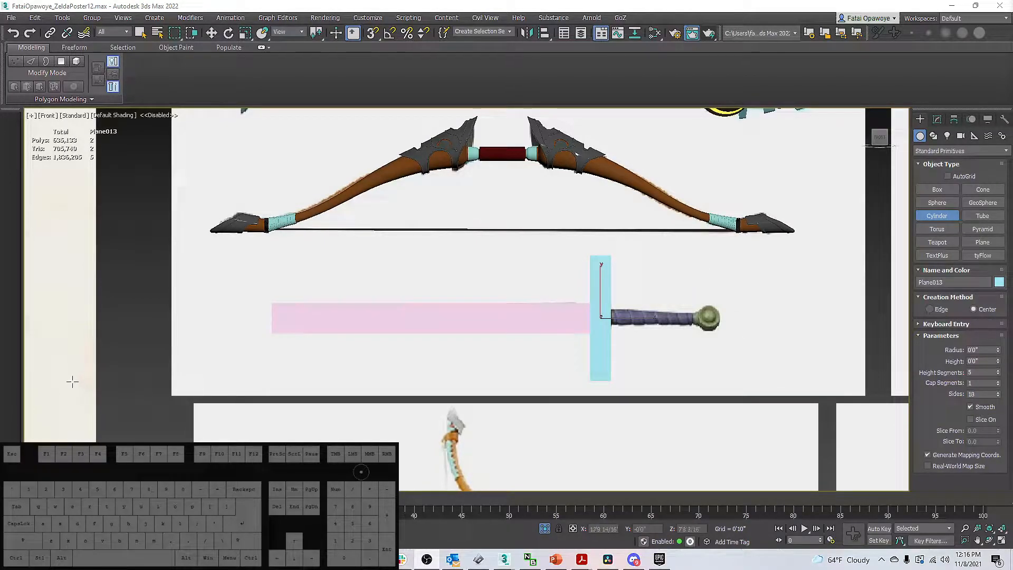
Draw a cylinder centred on the sword's round pommel, radius about 0'4 12/16" and height about 0'6 6/16".
scroll(553, 346, down, 6)
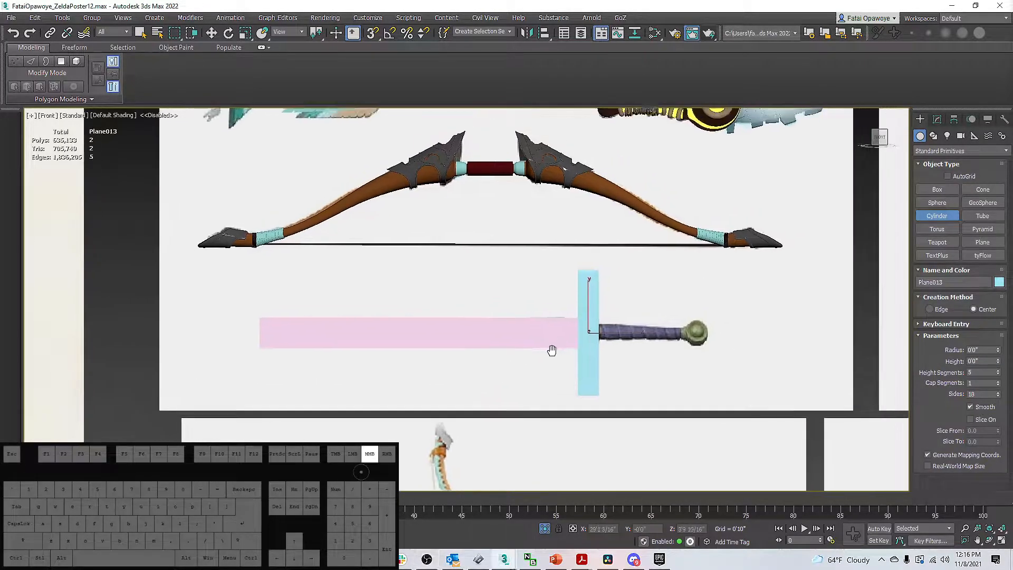
scroll(654, 342, up, 7)
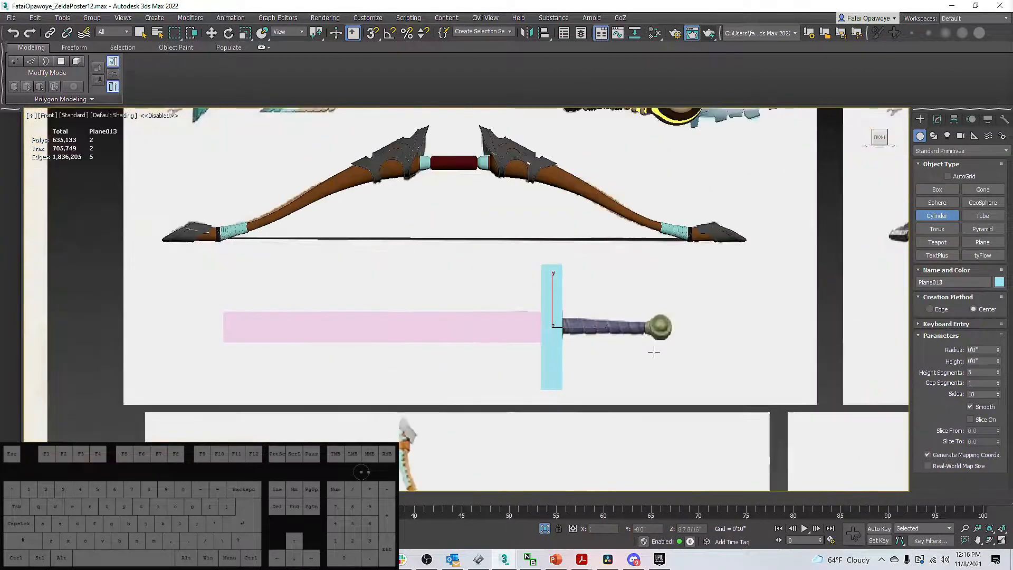
key(F3)
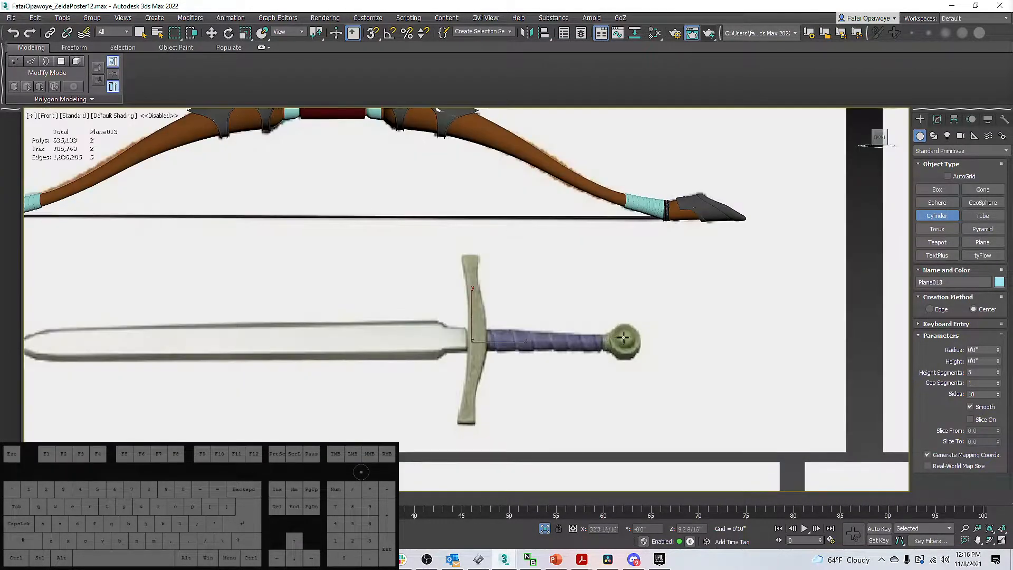
drag(623, 339, 636, 359)
mouse_move(621, 335)
alt+middle_down()
mouse_move(549, 357)
mouse_move(624, 335)
mouse_move(606, 348)
mouse_move(625, 320)
alt+middle_up()
key(w)
alt+middle_drag(625, 320, 665, 326)
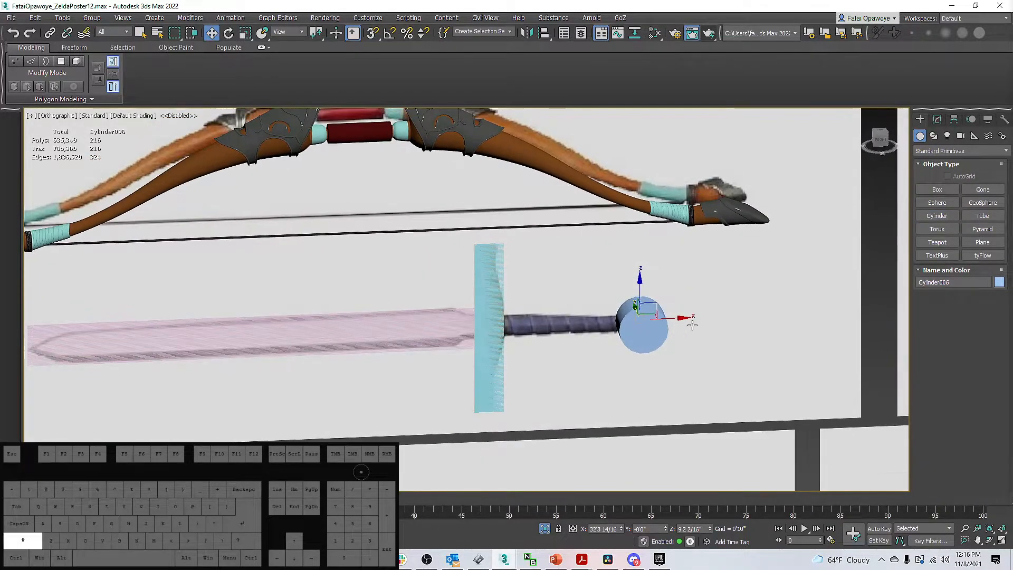
Duplicate the pommel cylinder along X onto the grip as one independent copy.
shift+drag(670, 319, 604, 327)
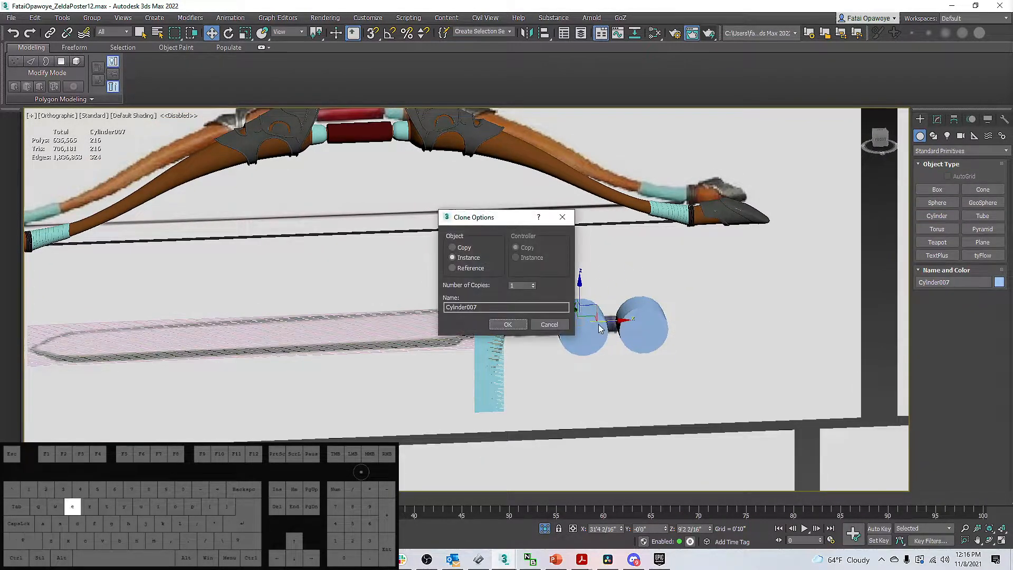
click(452, 247)
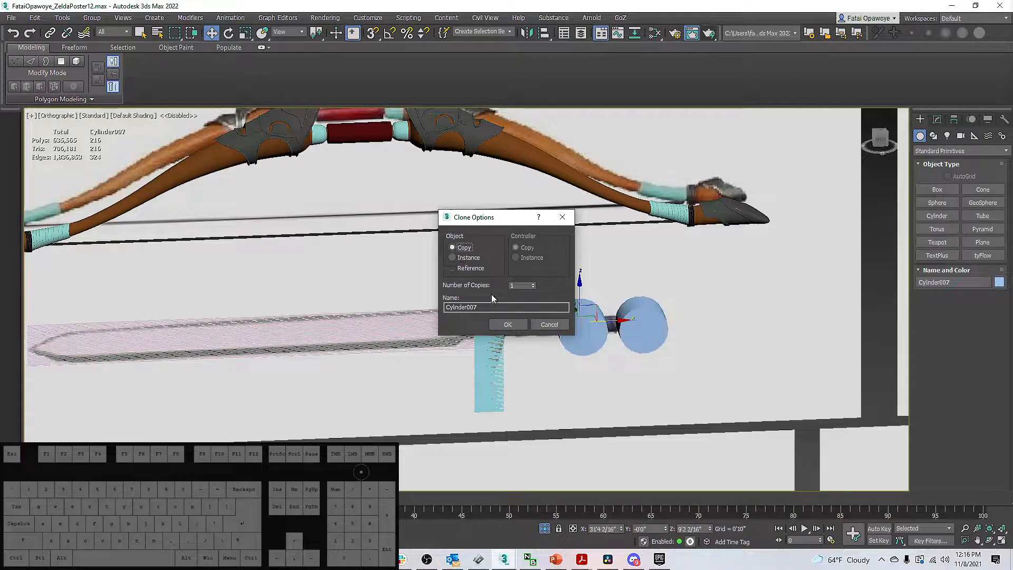
click(507, 323)
In the front view, rotate the copied cylinder 90 degrees so that its axis runs along the grip.
middle_drag(500, 312, 489, 316)
key(f)
key(e)
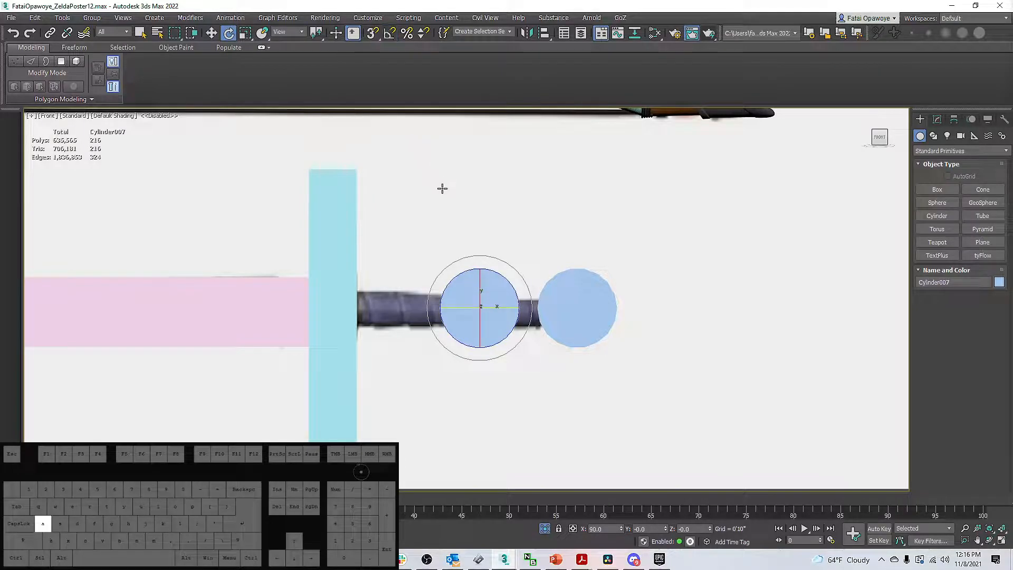
drag(506, 308, 460, 307)
key(w)
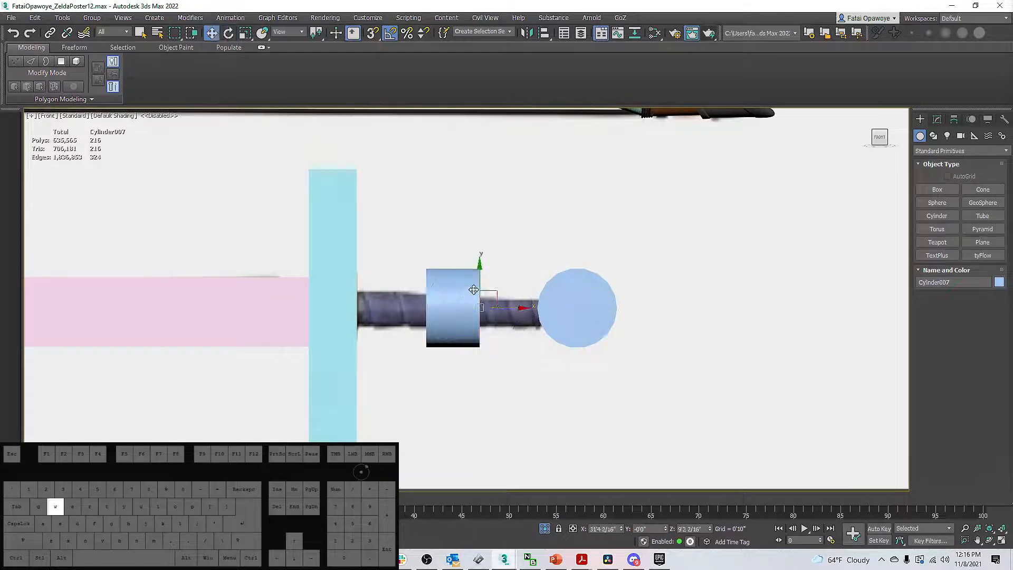
Set the grip cylinder's radius to 0'2", move it along X against the pommel, and lengthen it to reach the crossguard.
click(937, 120)
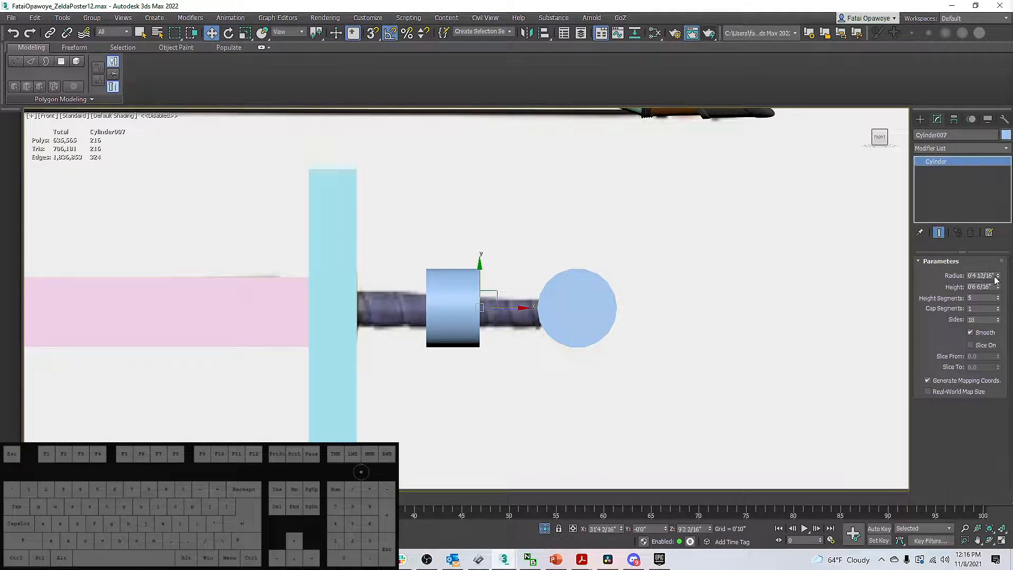
mouse_move(998, 276)
mouse_down()
mouse_move(995, 307)
mouse_move(999, 274)
mouse_up()
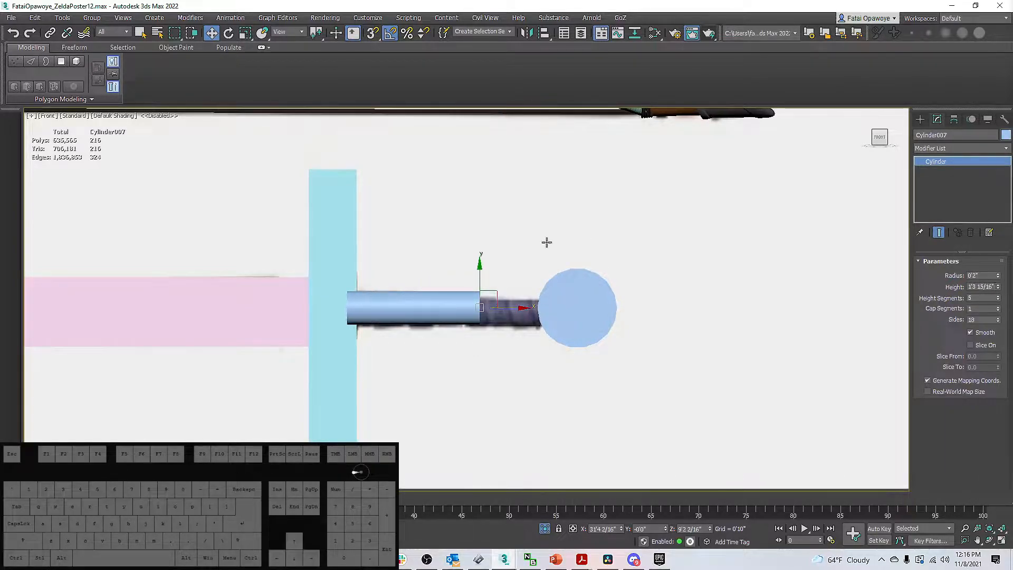
drag(523, 314, 571, 314)
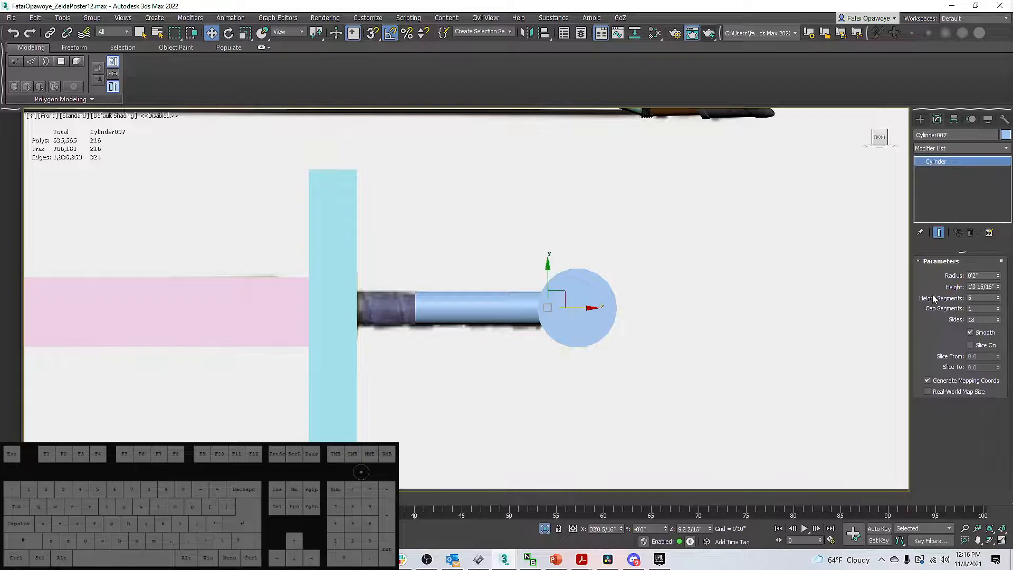
drag(997, 287, 998, 259)
mouse_move(446, 251)
alt+middle_down()
mouse_move(543, 273)
mouse_move(506, 280)
mouse_move(460, 259)
mouse_move(484, 260)
alt+middle_up()
Select the blade and crossguard planes with both cylinders and move them about 1'2 11/16" along Y in front of the reference image.
click(430, 274)
key(alt+x)
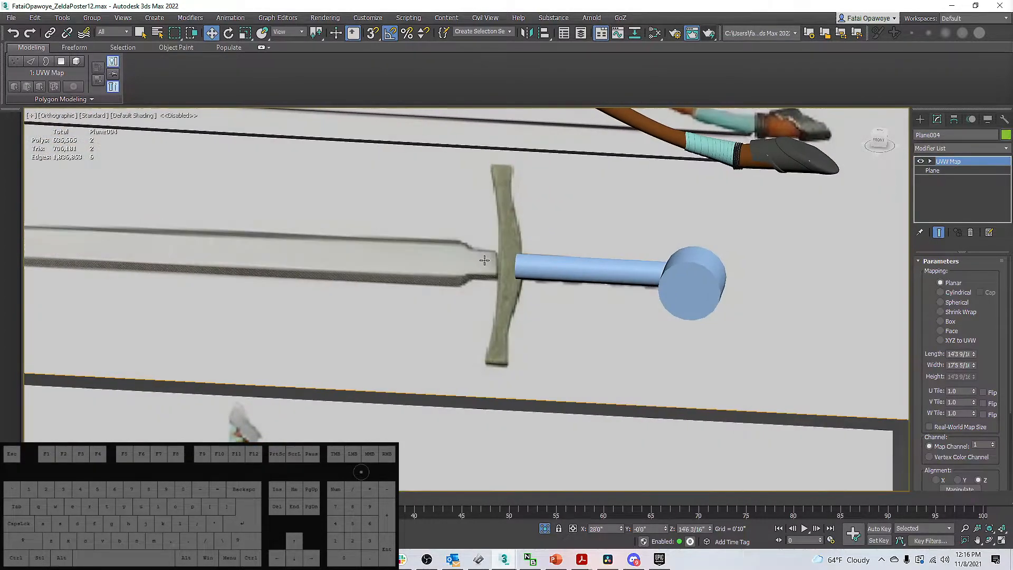
key(F3)
drag(458, 235, 458, 235)
ctrl+drag(554, 195, 441, 250)
alt+middle_drag(449, 245, 518, 244)
ctrl+click(508, 173)
ctrl+click(566, 147)
drag(414, 210, 495, 255)
mouse_move(507, 237)
middle_down()
mouse_move(510, 254)
mouse_move(475, 211)
mouse_move(475, 222)
mouse_move(524, 236)
mouse_move(491, 232)
mouse_move(506, 237)
middle_up()
key(F3)
scroll(538, 224, up, 2)
Align the pommel cylinder to the grip cylinder, center to center, on the Y position only.
click(588, 232)
alt+middle_drag(606, 228, 693, 162)
click(693, 162)
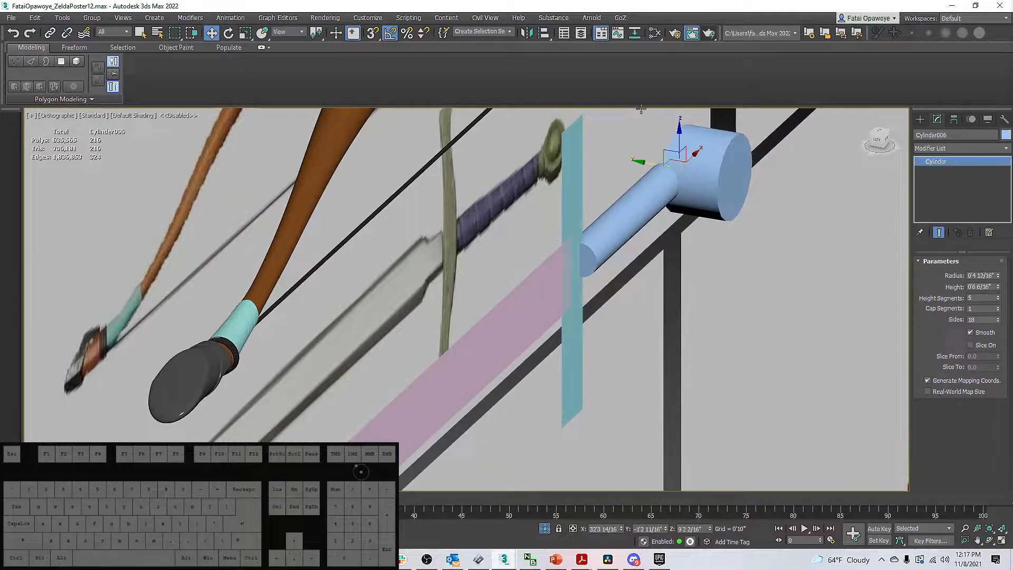
click(544, 32)
click(648, 183)
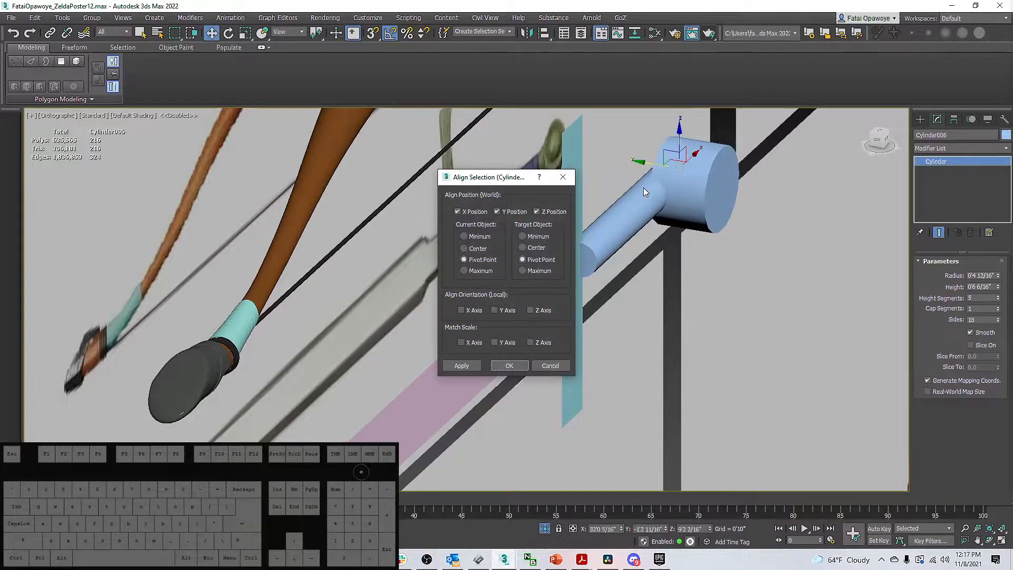
drag(491, 177, 408, 161)
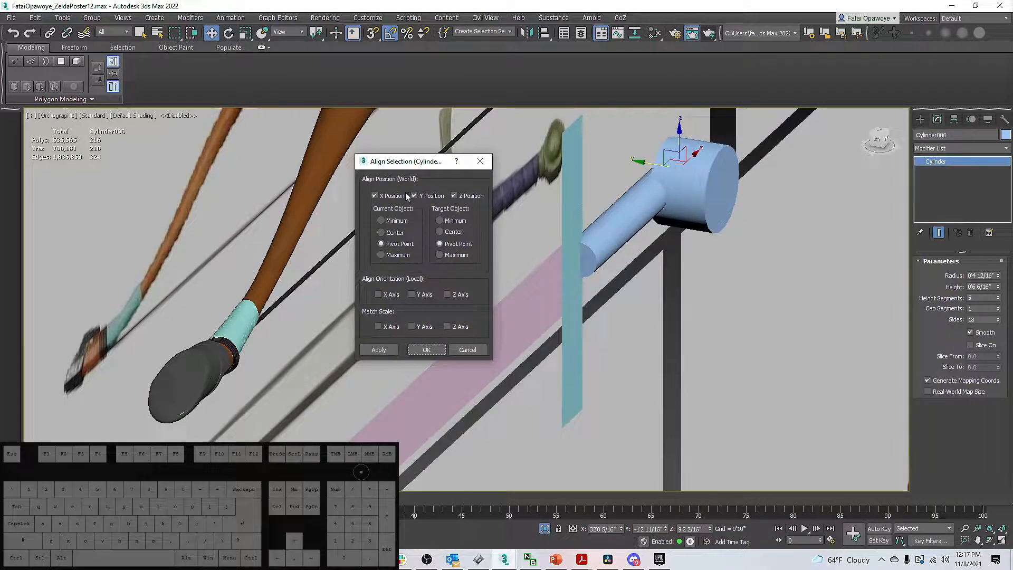
click(382, 196)
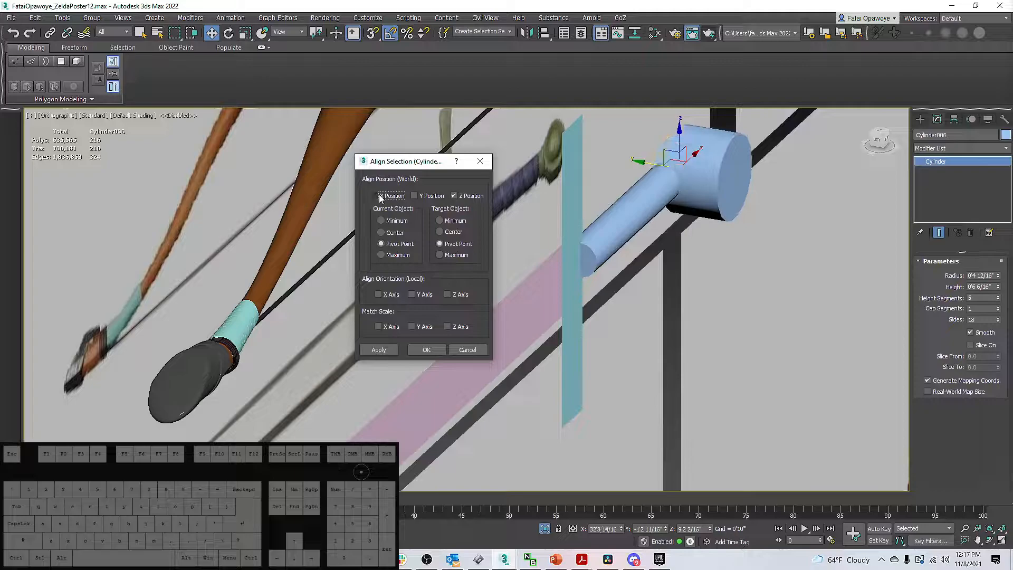
click(441, 232)
click(381, 232)
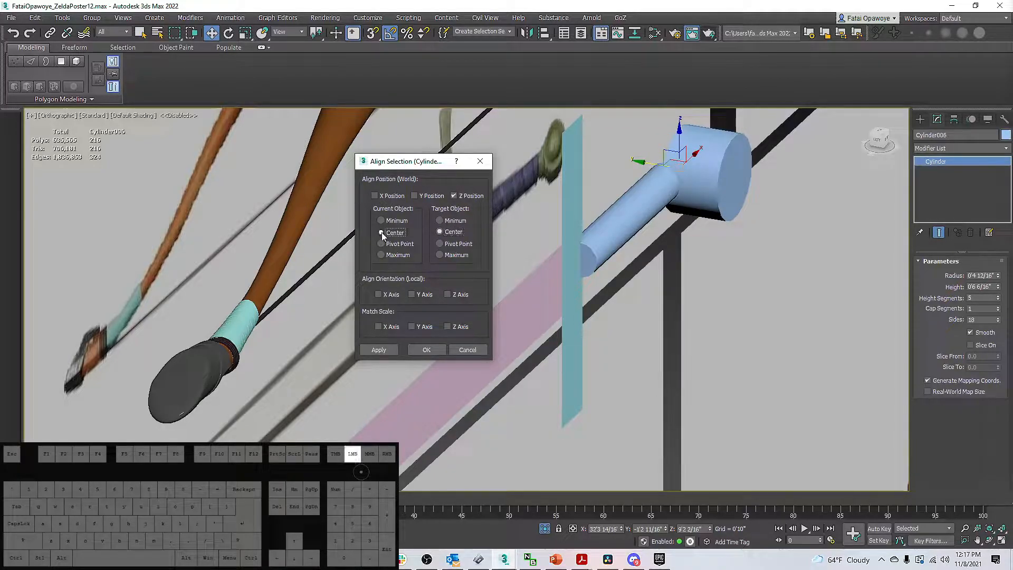
click(448, 294)
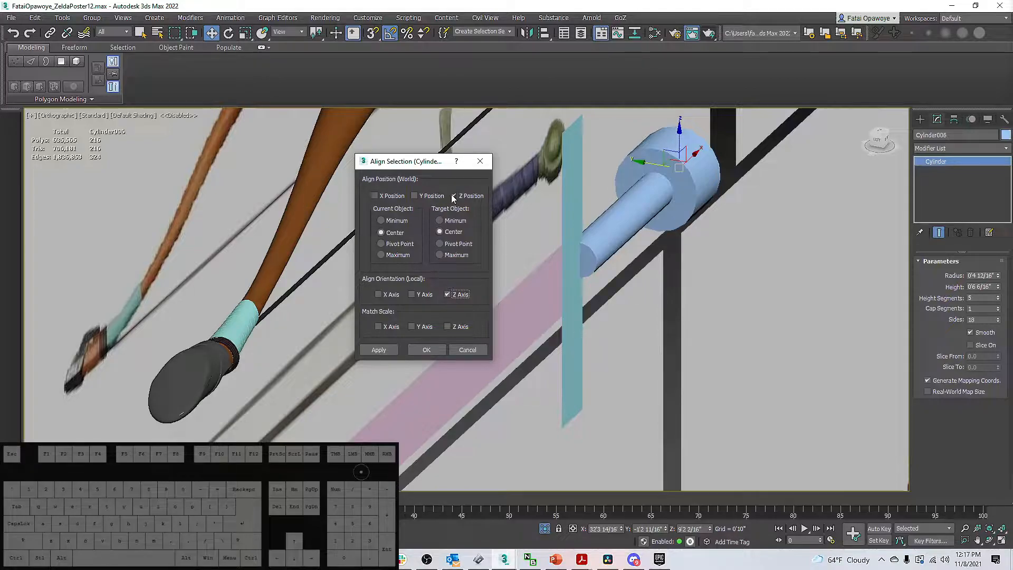
click(447, 294)
click(440, 196)
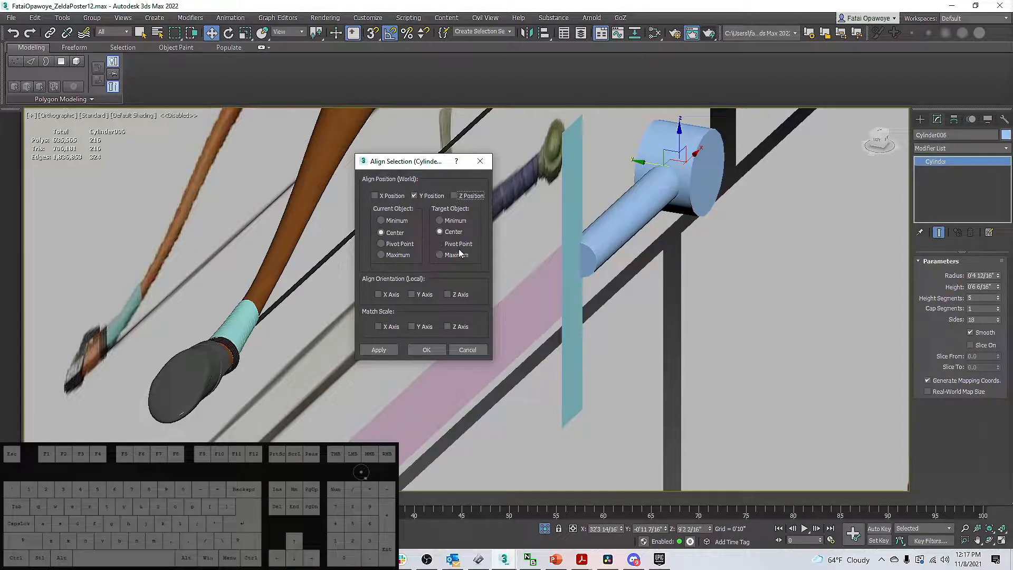
click(437, 349)
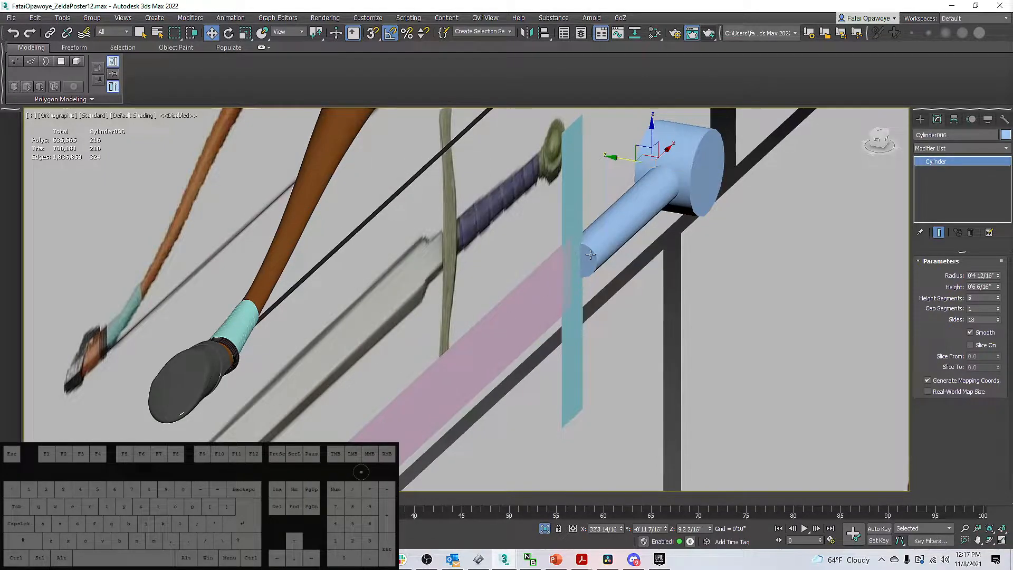
Align the crossguard plane to the grip cylinder, center to center, in X, Y and Z position.
click(578, 245)
click(577, 194)
mouse_move(577, 194)
alt+middle_down()
mouse_move(558, 206)
mouse_move(563, 197)
alt+middle_up()
click(543, 32)
click(613, 255)
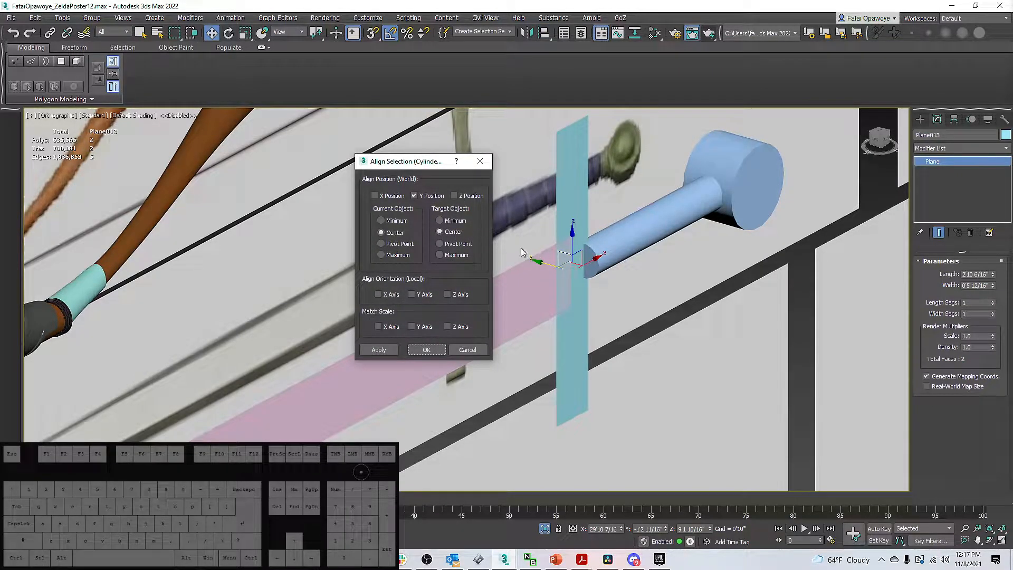
click(440, 244)
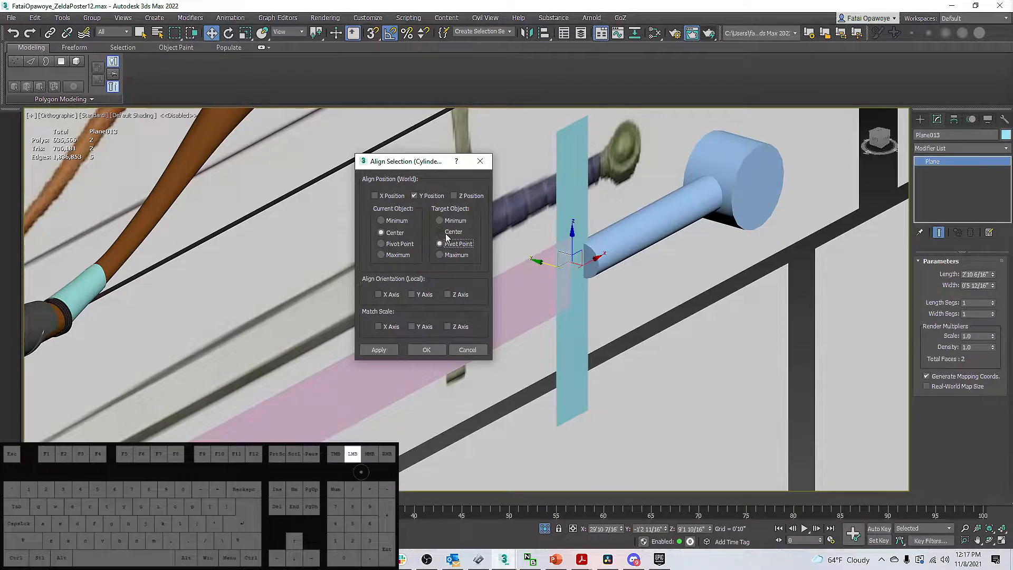
click(457, 195)
click(376, 196)
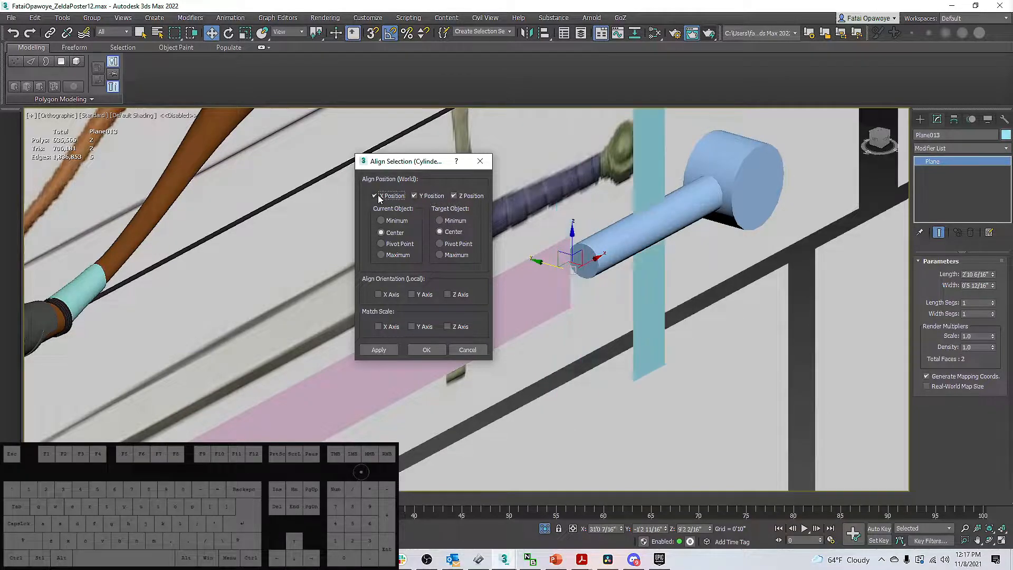
click(415, 196)
click(450, 196)
click(428, 350)
Move the crossguard plane along X to the blade end of the grip cylinder.
drag(654, 222, 603, 243)
key(ctrl+z)
click(656, 215)
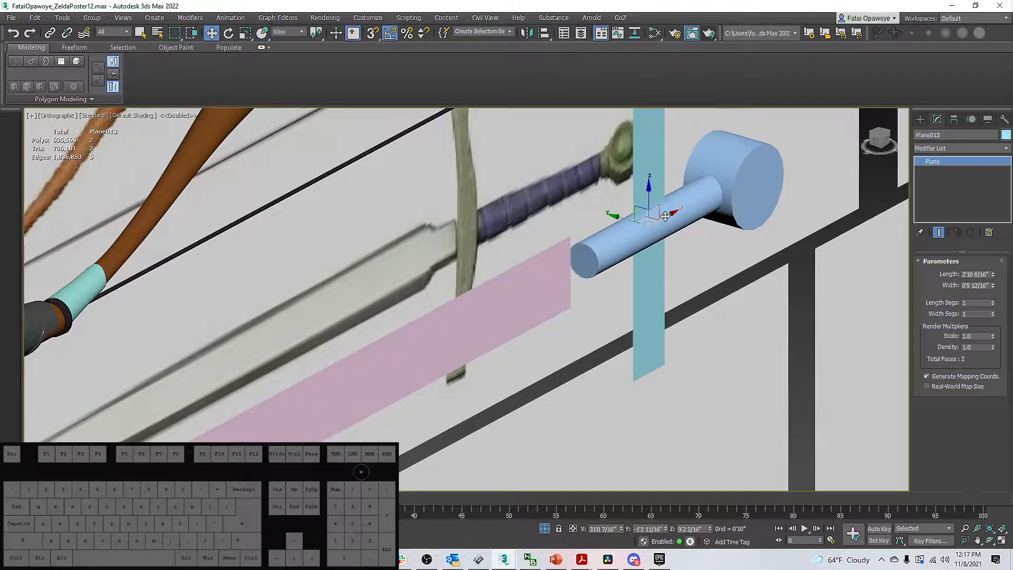
drag(665, 217, 598, 254)
Align the blade plane to the grip cylinder, center to center, in X, Y and Z position.
click(557, 277)
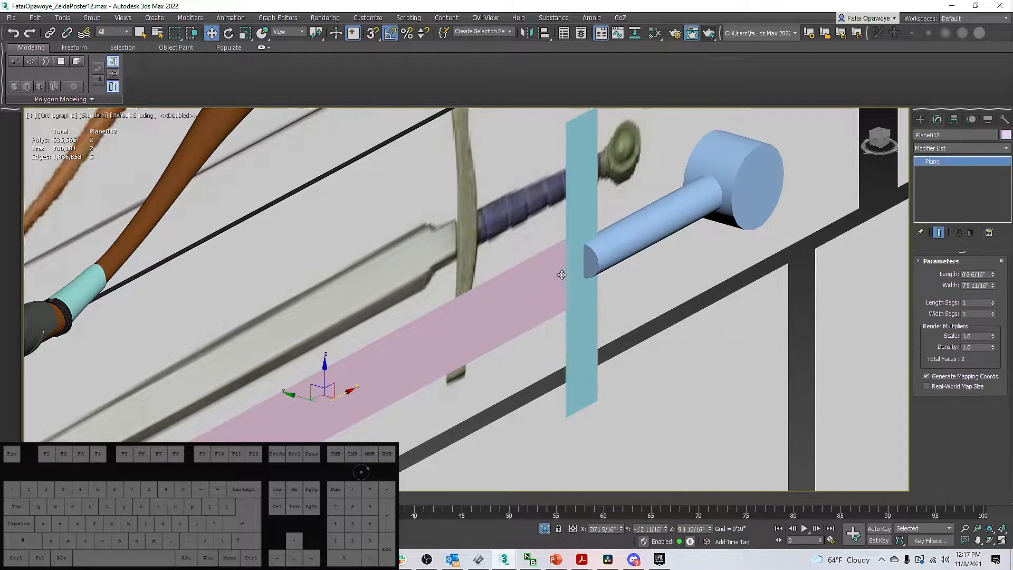
middle_drag(341, 402, 612, 81)
key(alt+a)
click(539, 221)
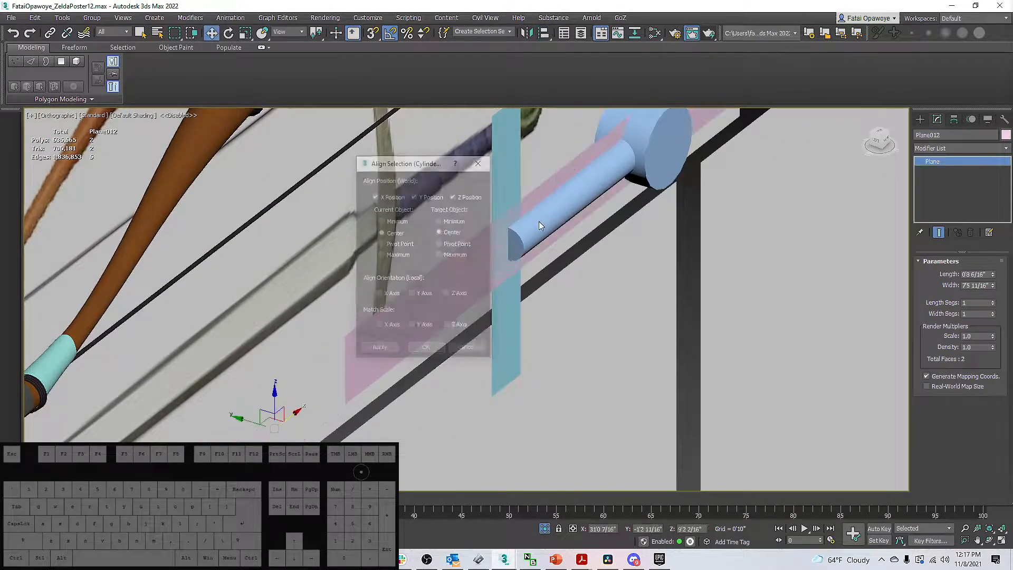
click(427, 349)
middle_drag(418, 317, 413, 331)
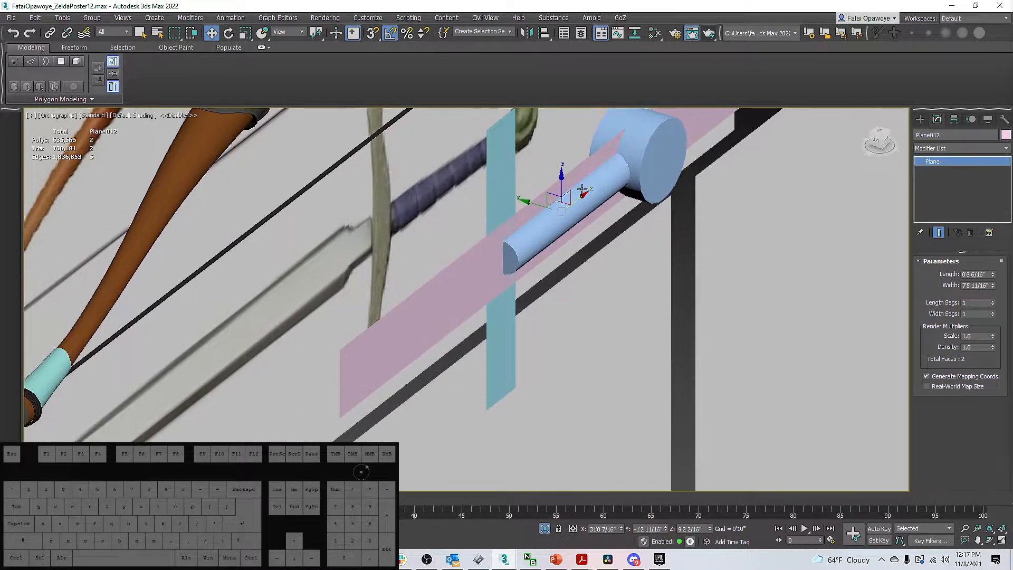
Move the blade plane along X until it sits on the blade side of the crossguard.
drag(413, 331, 266, 430)
scroll(370, 376, down, 5)
key(f)
key(z)
scroll(405, 357, down, 5)
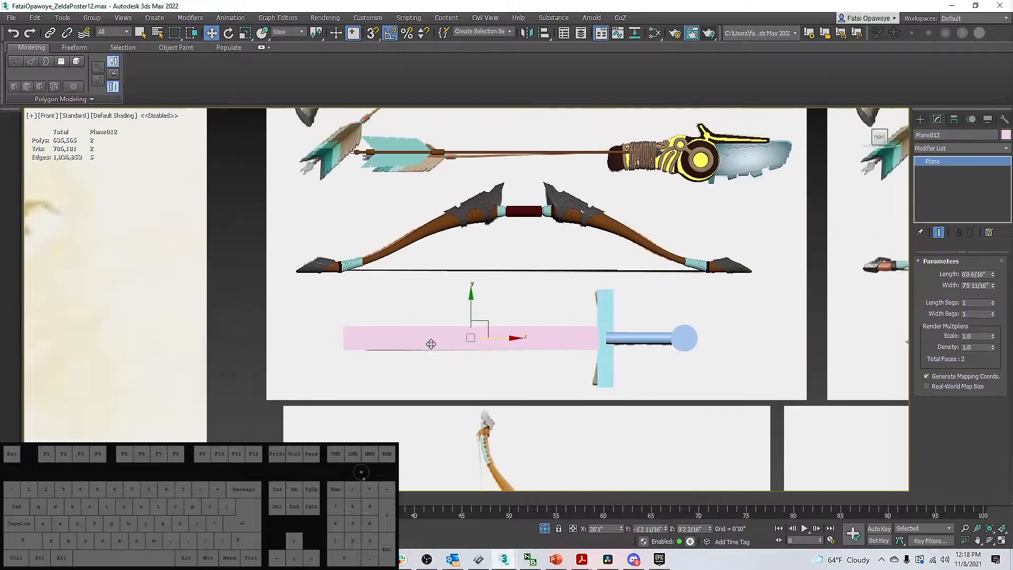
Make the blade plane see-through over the sword in the reference image.
key(F3)
scroll(478, 346, up, 3)
key(F3)
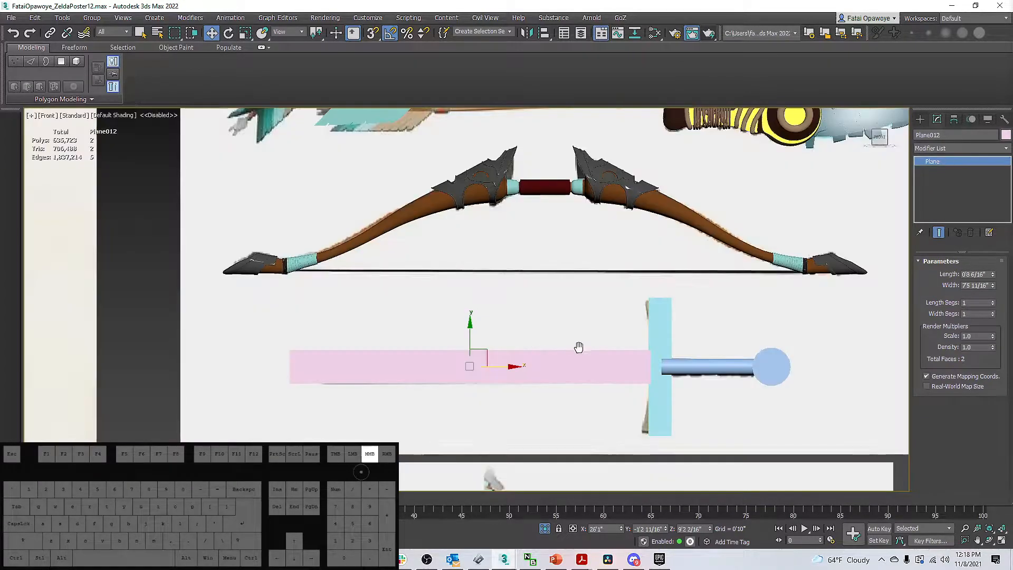
scroll(576, 348, down, 2)
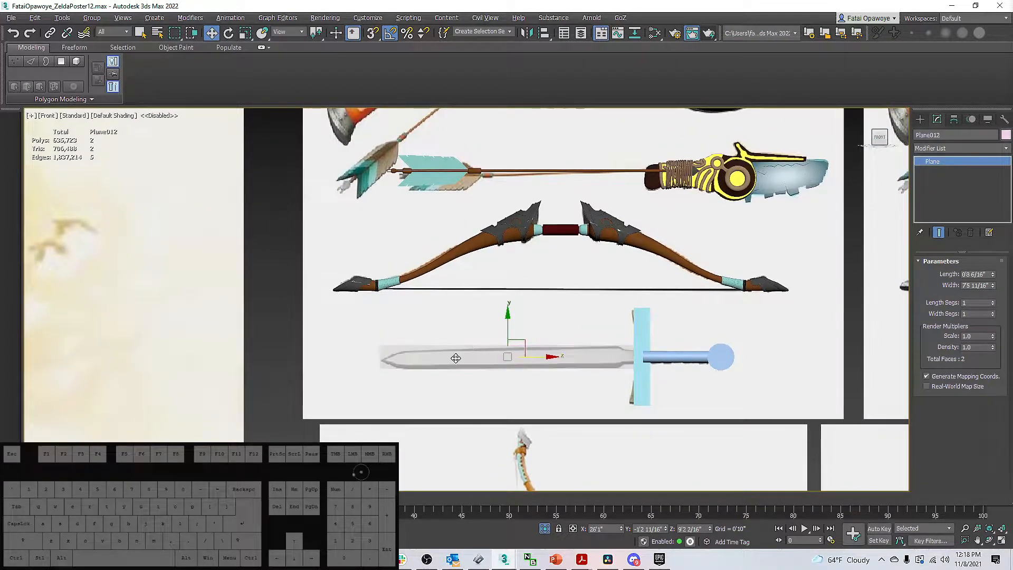
scroll(513, 356, up, 3)
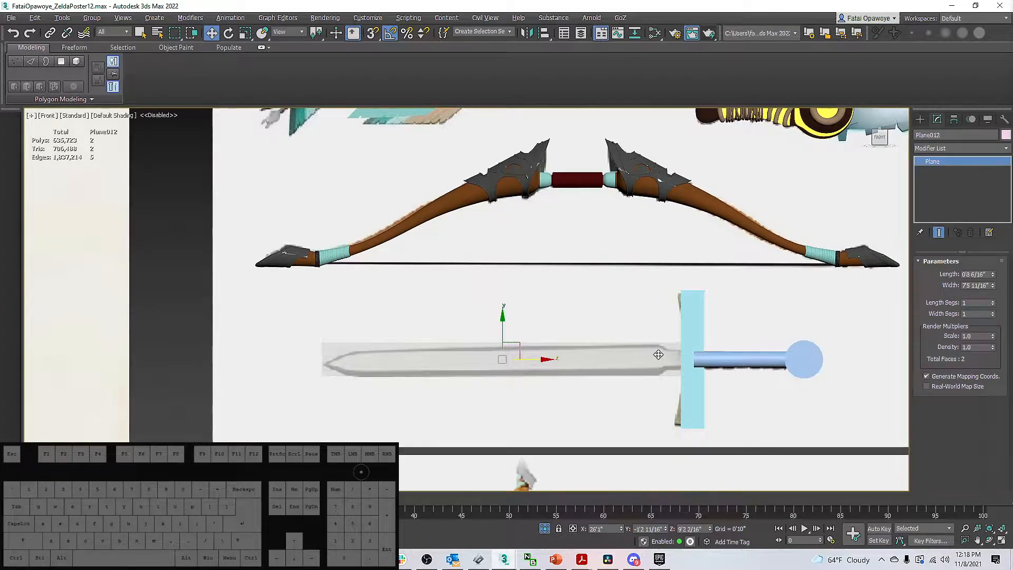
middle_drag(635, 342, 577, 338)
Freeze the reference image plane behind the sword.
click(682, 393)
middle_drag(373, 316, 364, 336)
middle_drag(438, 305, 422, 319)
scroll(421, 319, down, 4)
scroll(467, 209, up, 2)
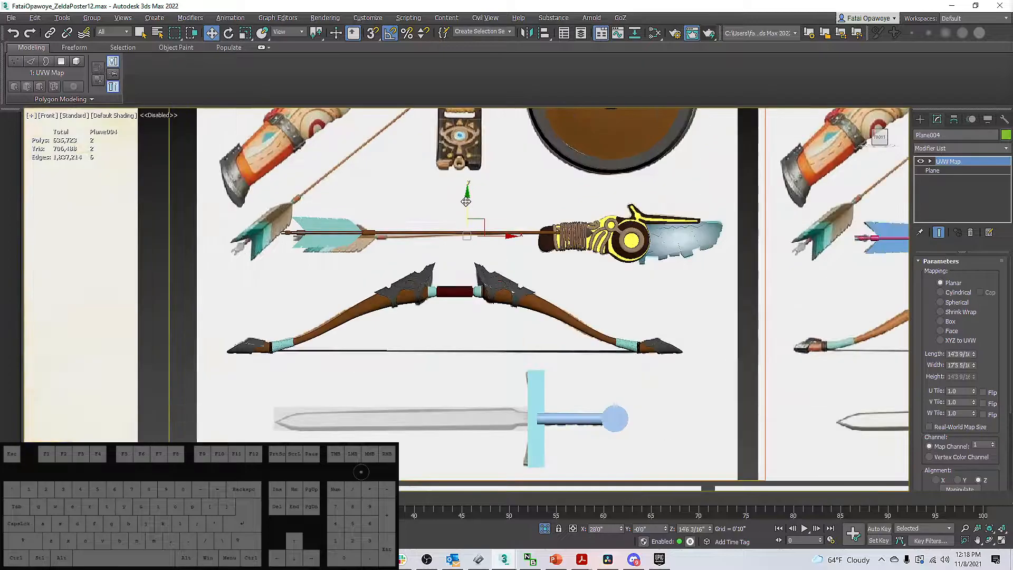
drag(468, 209, 468, 209)
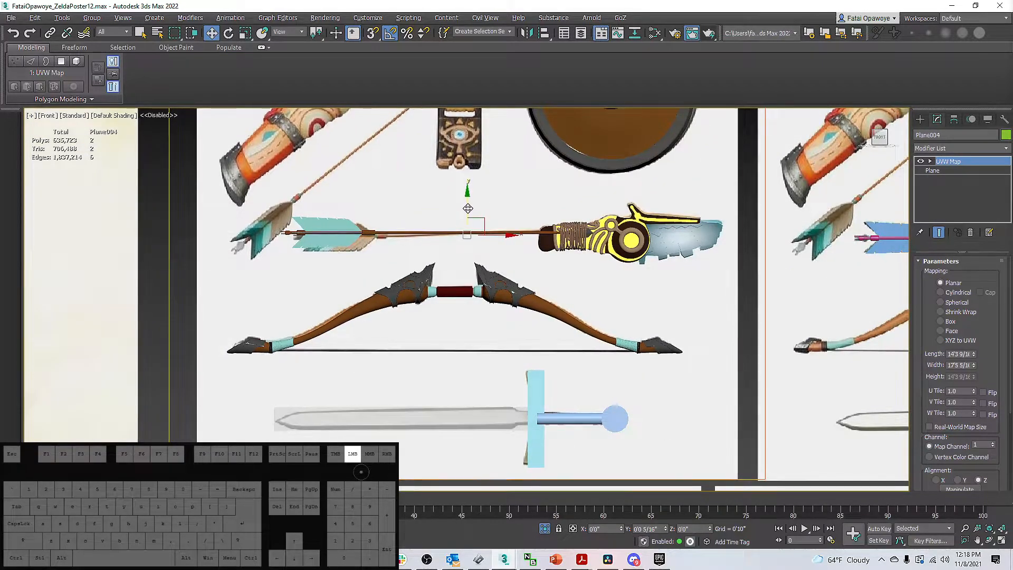
middle_drag(479, 400, 497, 367)
right_click(536, 291)
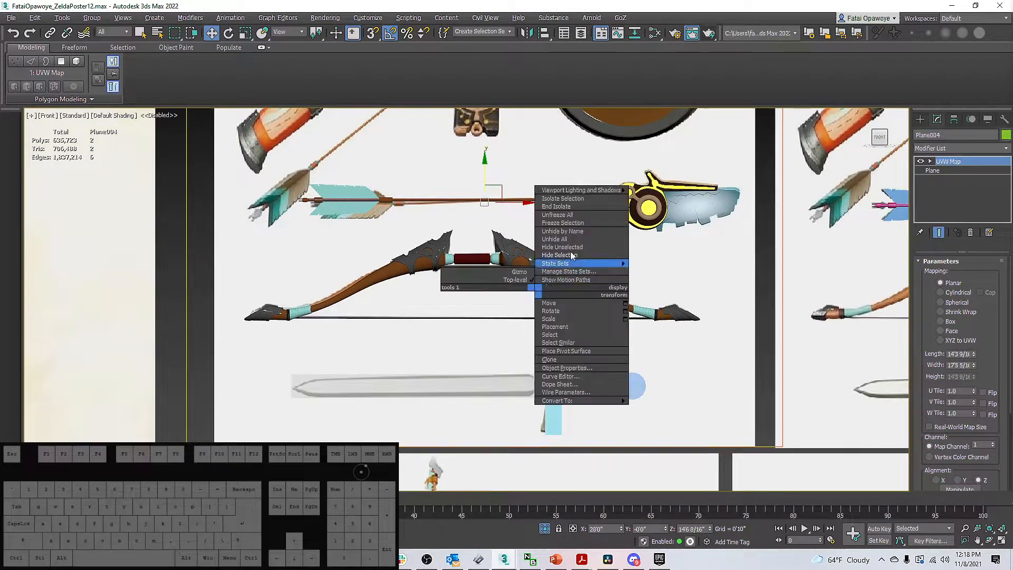
click(579, 222)
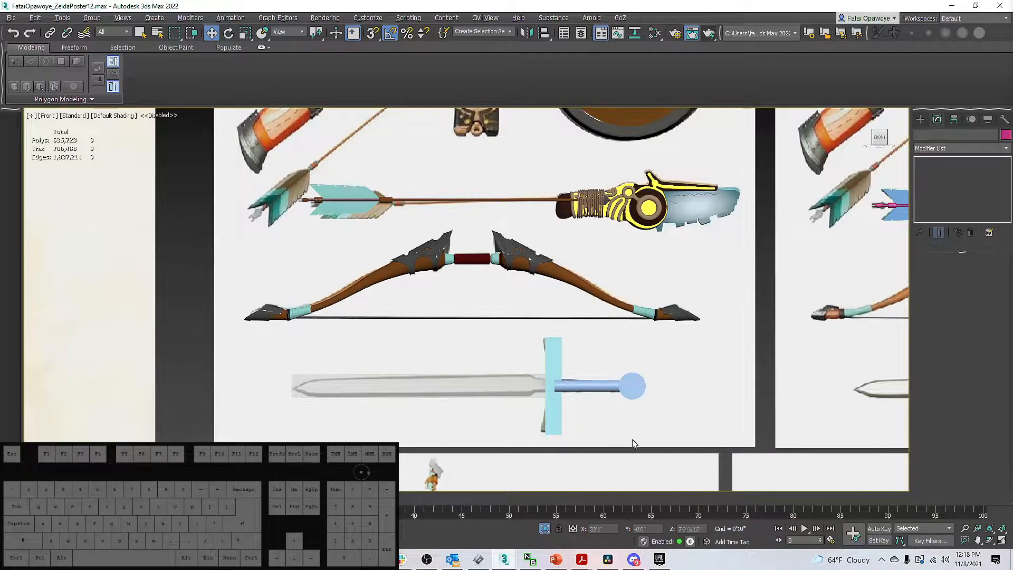
Convert the blade plane to an Editable Poly.
scroll(537, 397, up, 4)
click(533, 374)
middle_drag(399, 340, 444, 337)
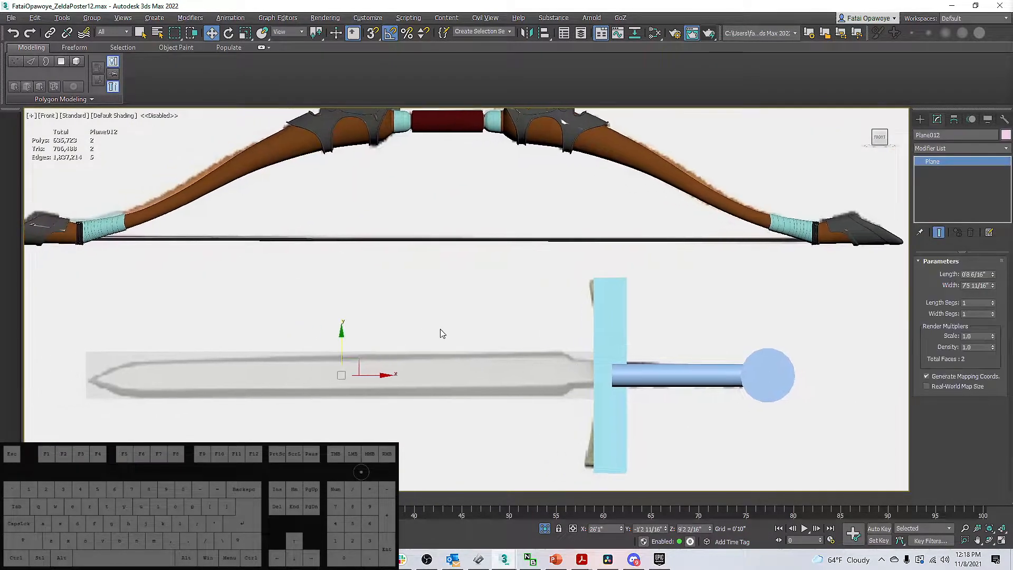
scroll(488, 366, up, 2)
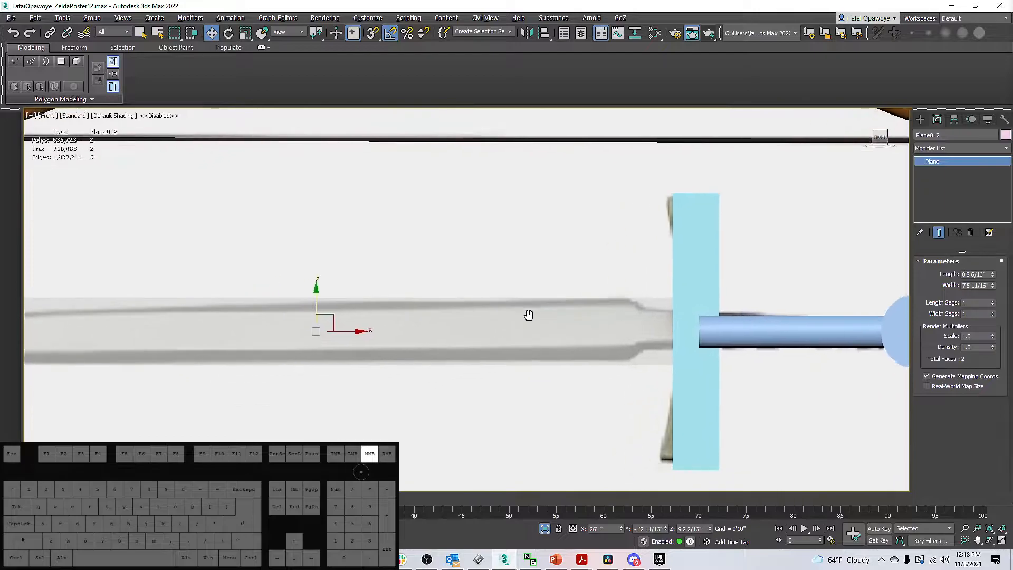
scroll(524, 317, down, 5)
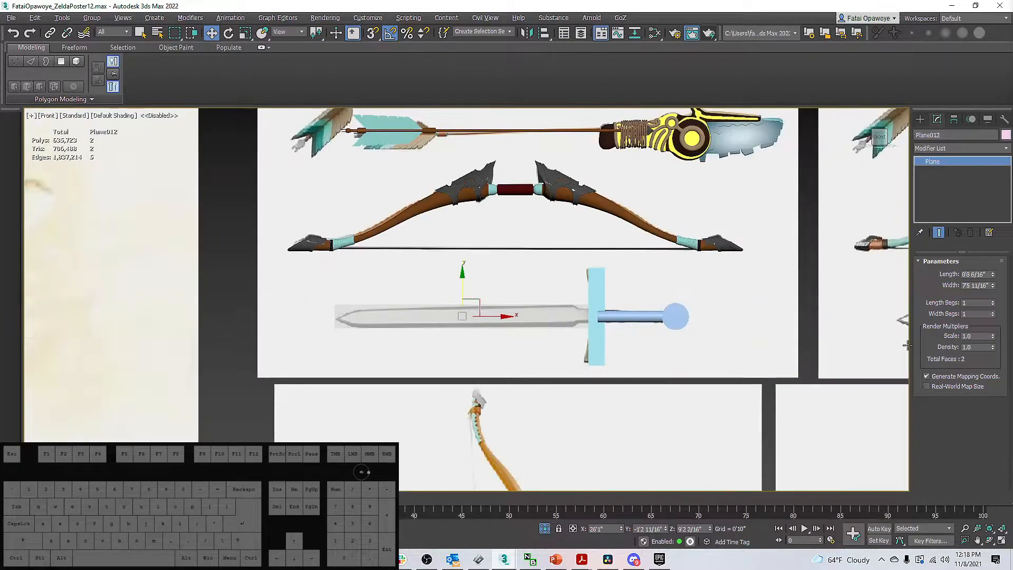
right_click(509, 304)
click(581, 434)
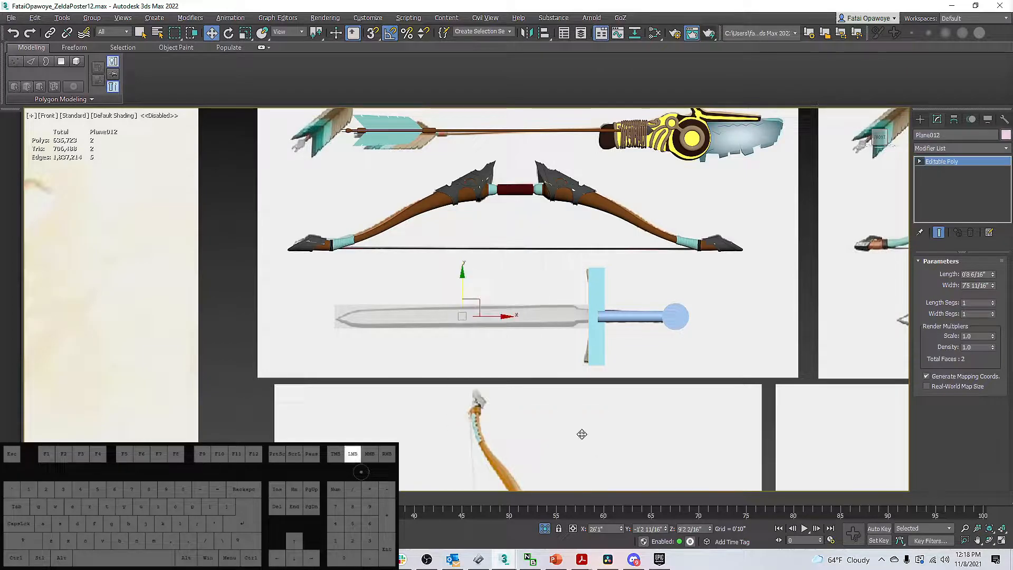
Move the blade's crossguard-side edge about 5 inches along X, back to the shoulder of the reference blade.
middle_drag(580, 308, 637, 338)
scroll(558, 338, up, 4)
scroll(637, 339, down, 4)
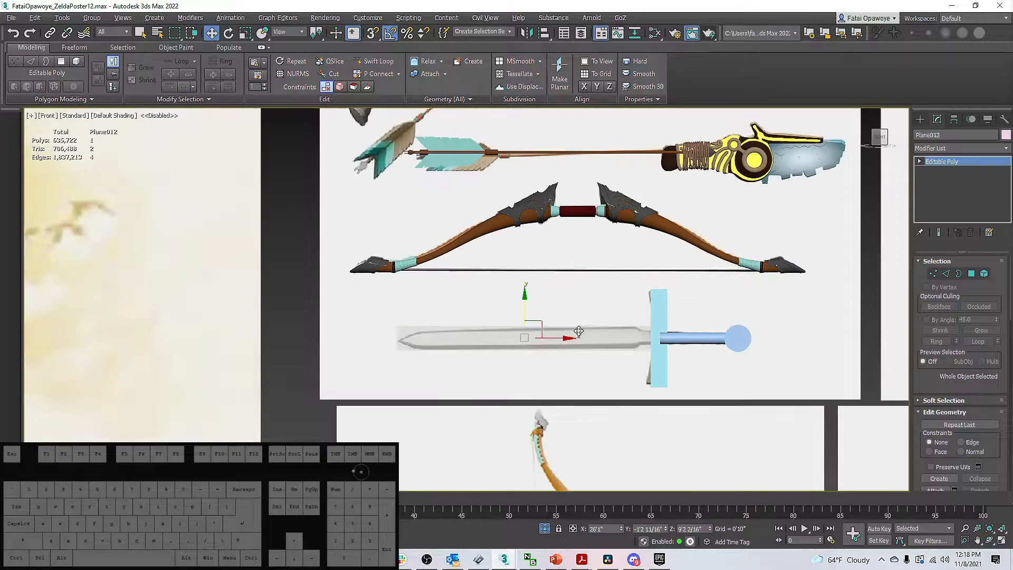
scroll(607, 332, up, 6)
key(2)
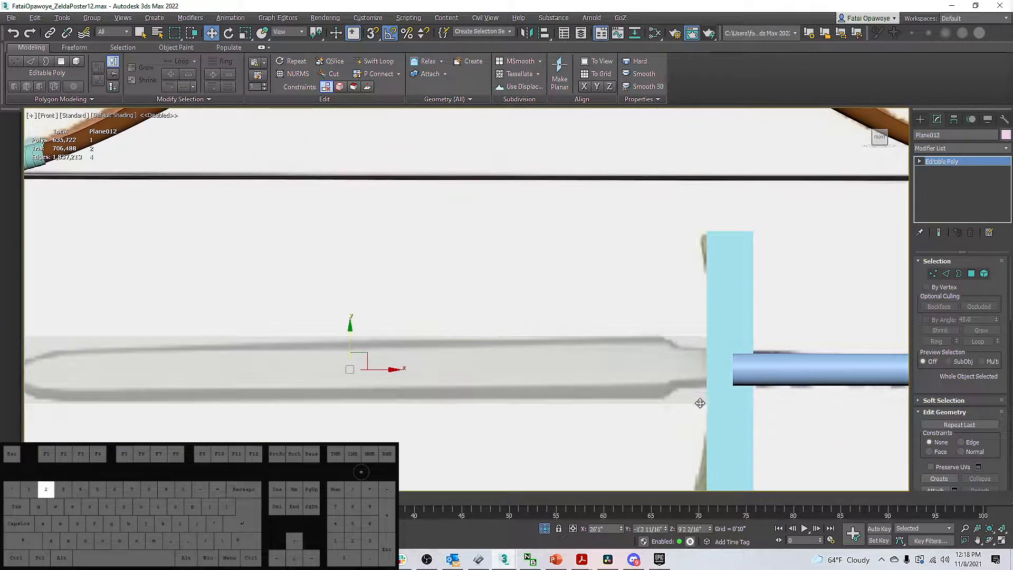
key(F3)
click(705, 376)
middle_drag(705, 376, 729, 389)
key(F3)
drag(732, 388, 692, 387)
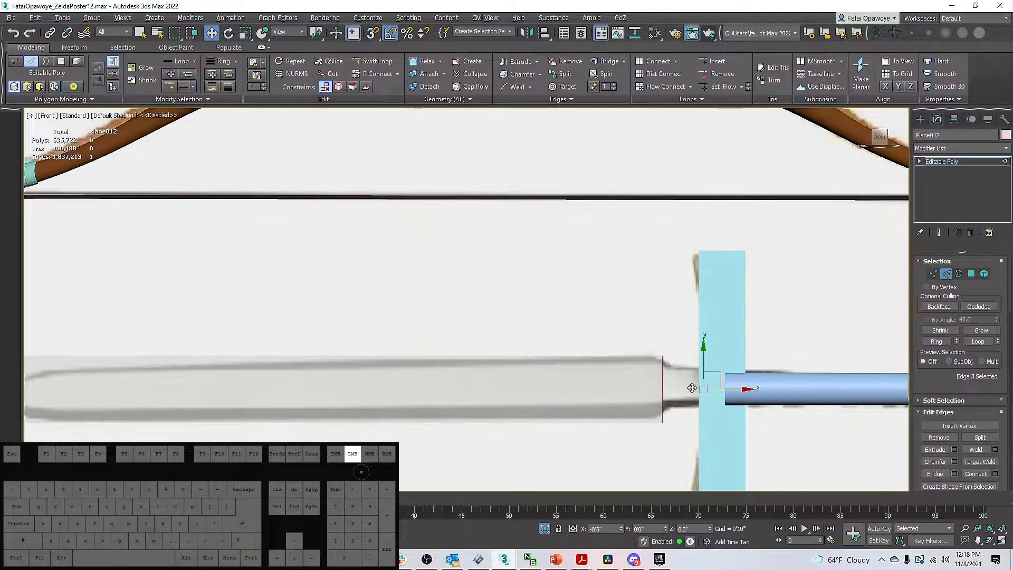
Connect the blade's two end edges with 1 segment running lengthwise along its center.
middle_drag(668, 384, 752, 369)
middle_drag(295, 332, 517, 337)
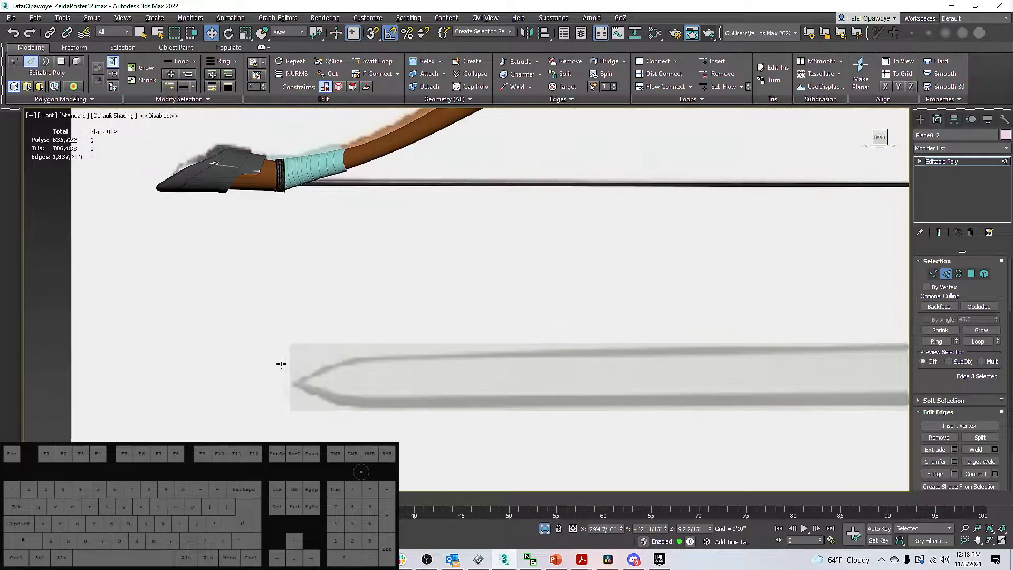
scroll(294, 368, down, 5)
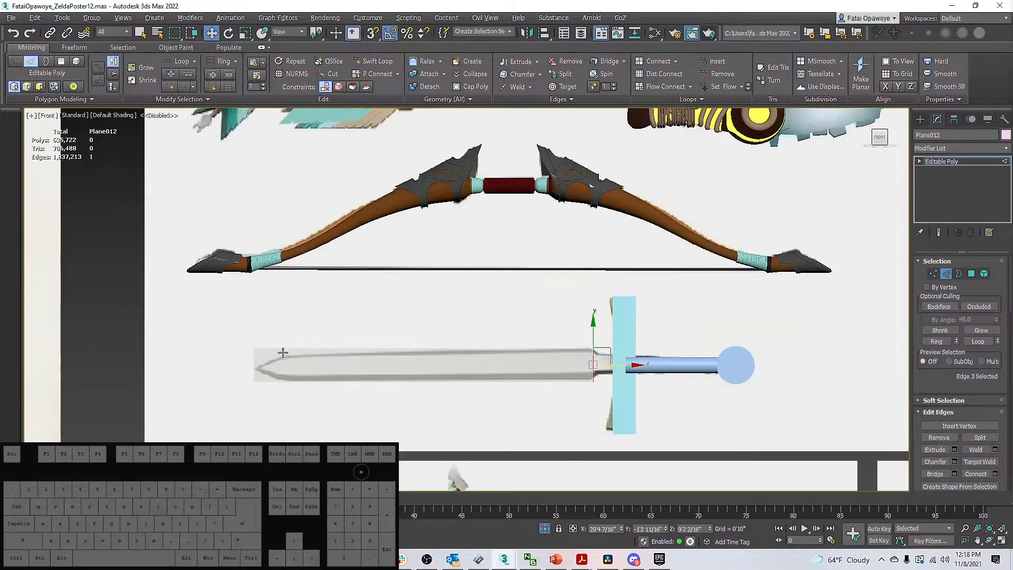
right_click(624, 391)
click(451, 401)
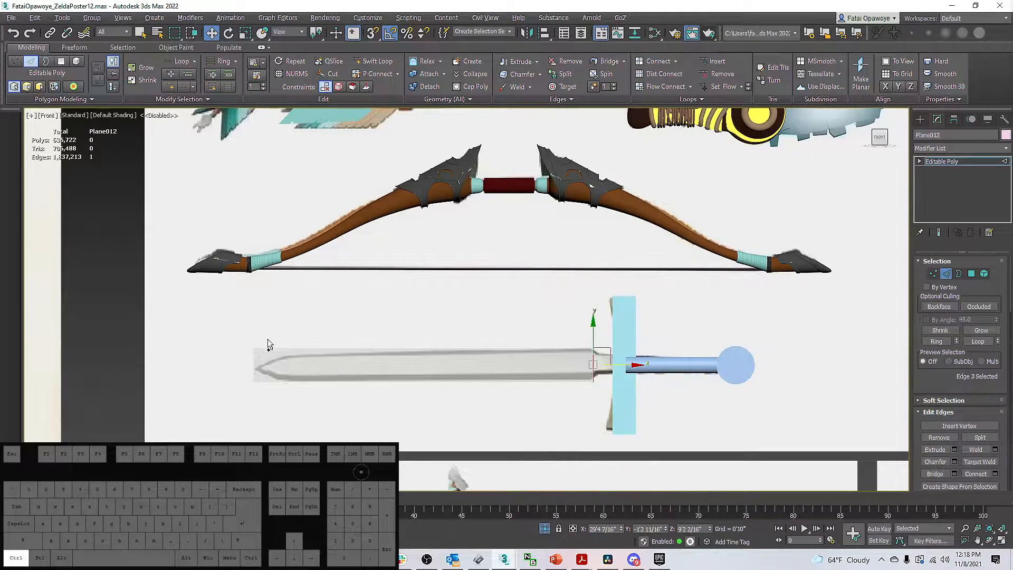
ctrl+click(242, 364)
right_click(412, 396)
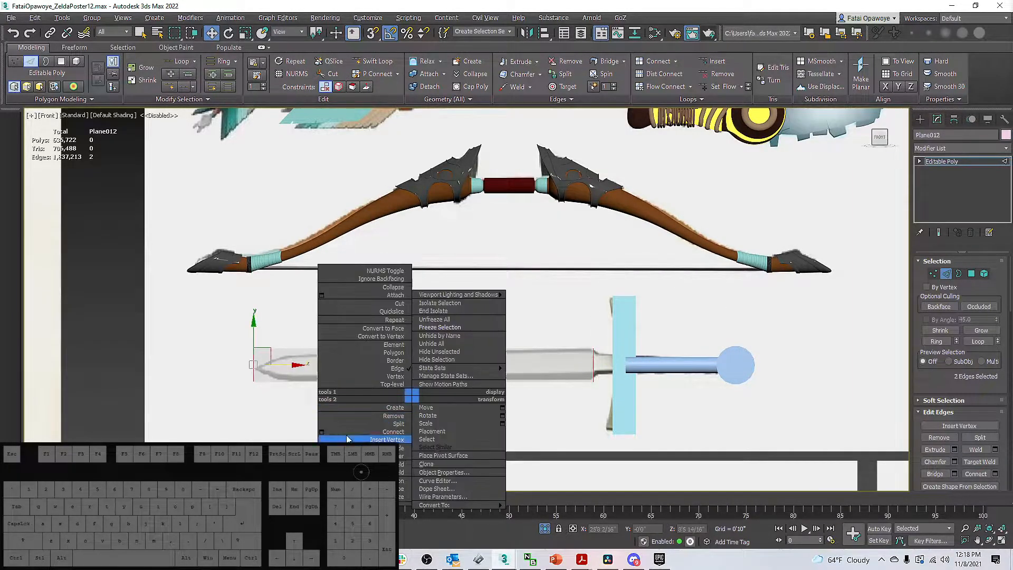
click(330, 431)
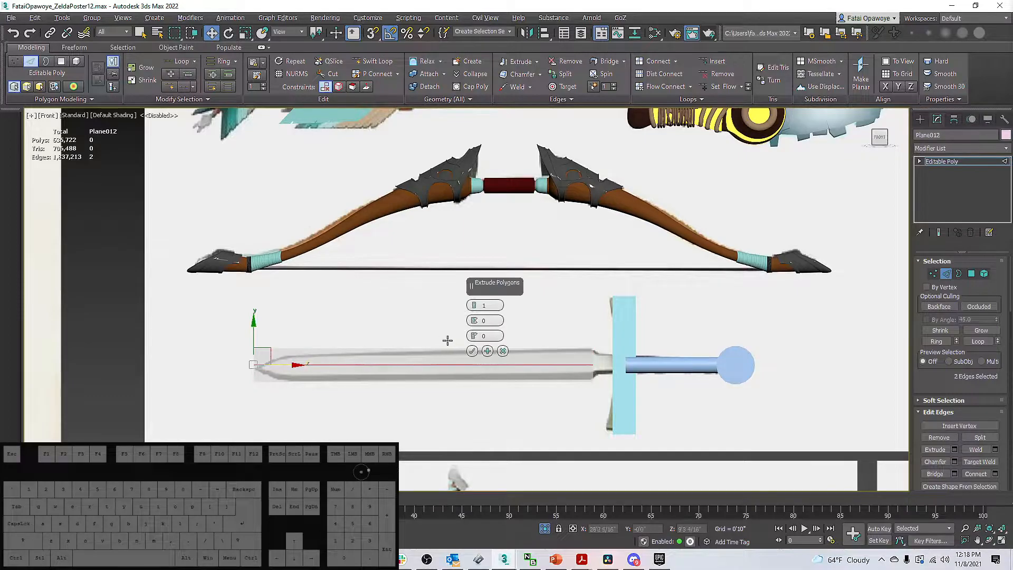
click(472, 351)
Try to shape the blade tip by moving its two corner vertices back along X and scaling them closer together.
key(1)
drag(226, 322, 278, 399)
drag(281, 365, 313, 370)
scroll(316, 367, up, 5)
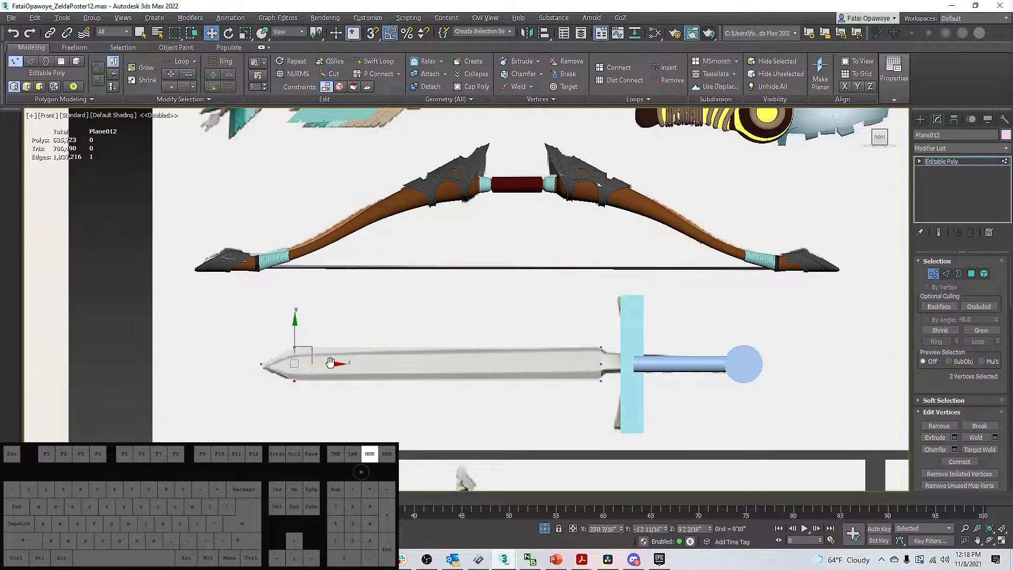
middle_click(314, 364)
scroll(313, 363, down, 3)
mouse_move(313, 358)
middle_down()
mouse_move(294, 366)
mouse_move(294, 355)
middle_up()
scroll(296, 359, up, 3)
key(r)
drag(264, 321, 270, 349)
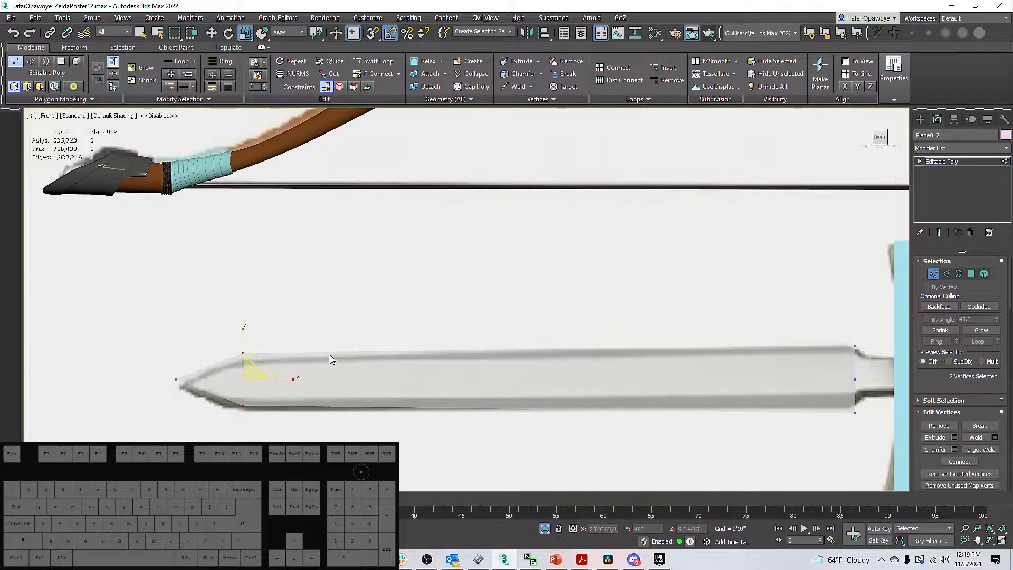
Undo the scaling and moving of the blade's tip corner vertices.
key(ctrl+z)
key(ctrl+z)
scroll(423, 375, down, 3)
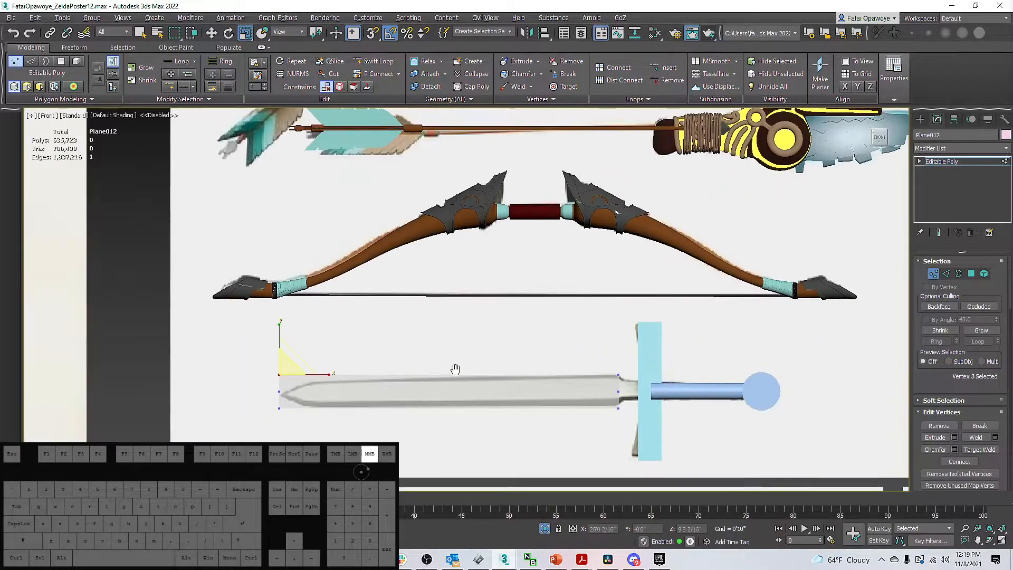
Connect the blade's three lengthwise edges with 4 segments across its width.
right_click(430, 400)
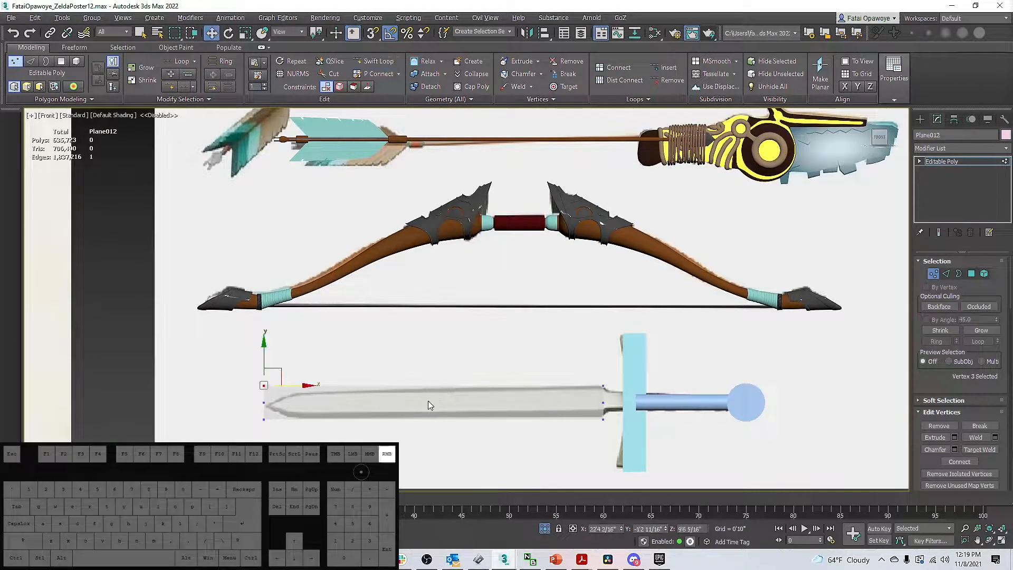
key(2)
ctrl+click(485, 419)
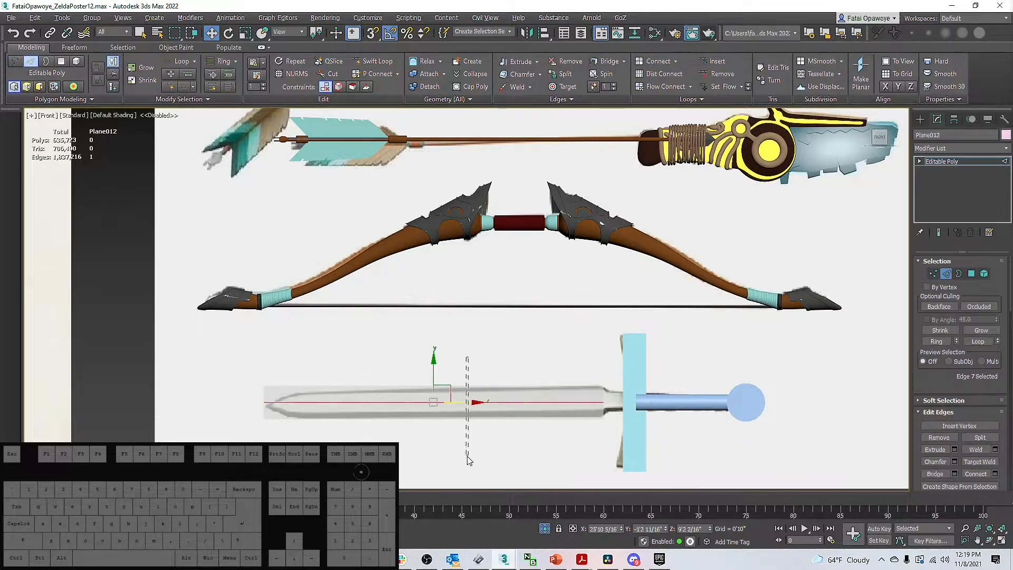
right_click(484, 418)
click(465, 454)
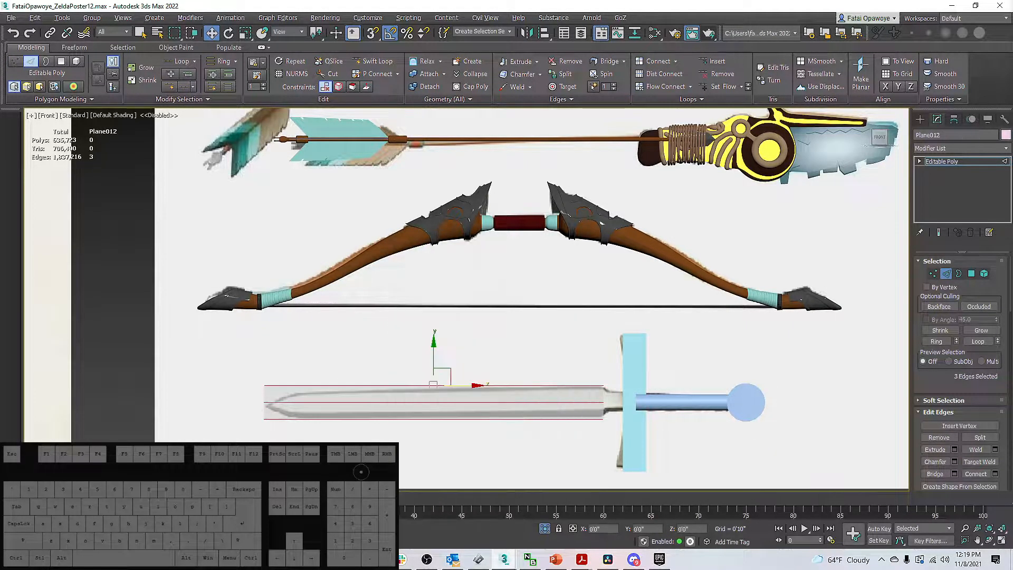
drag(474, 306, 476, 300)
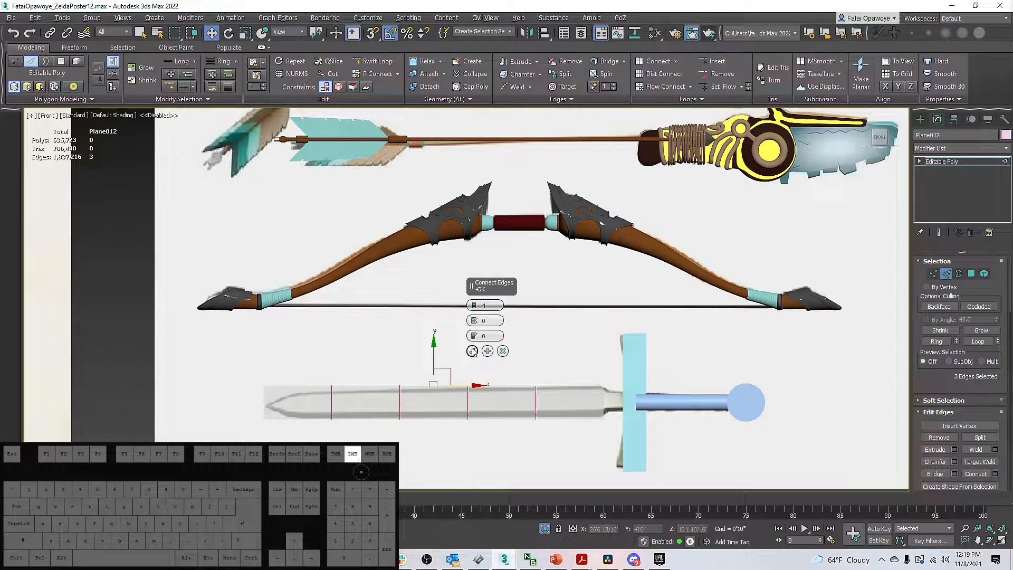
click(472, 351)
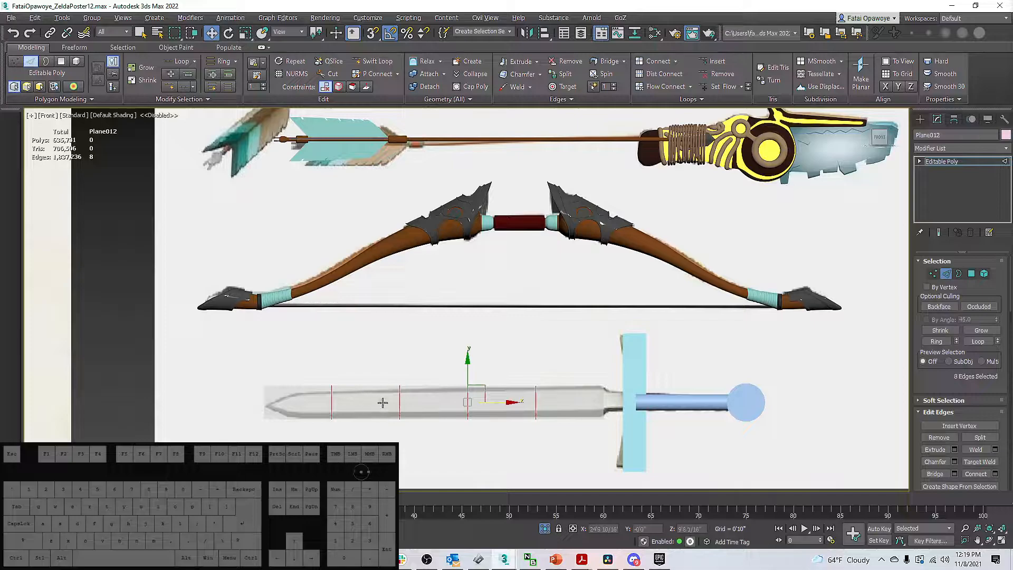
Move the two outer corner vertices at the blade's end back along X to form a pointed tip.
key(1)
drag(242, 399, 286, 413)
drag(234, 366, 328, 402)
ctrl+click(265, 421)
drag(249, 392, 285, 409)
drag(299, 355, 285, 425)
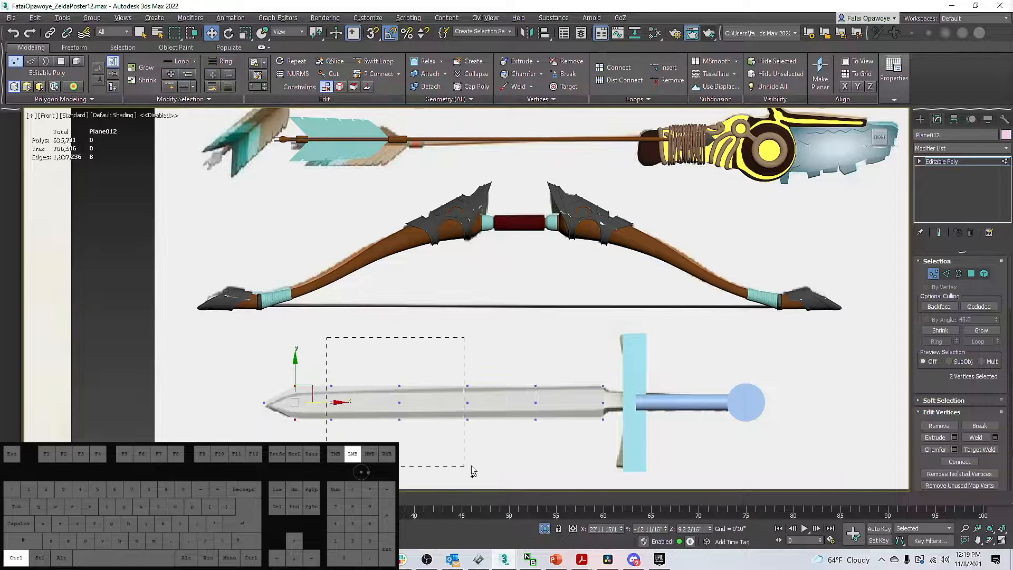
Taper the blade toward its tip by scaling the vertex columns along Y, dropping the column nearest the crossguard from the selection each time.
ctrl+drag(498, 454, 502, 441)
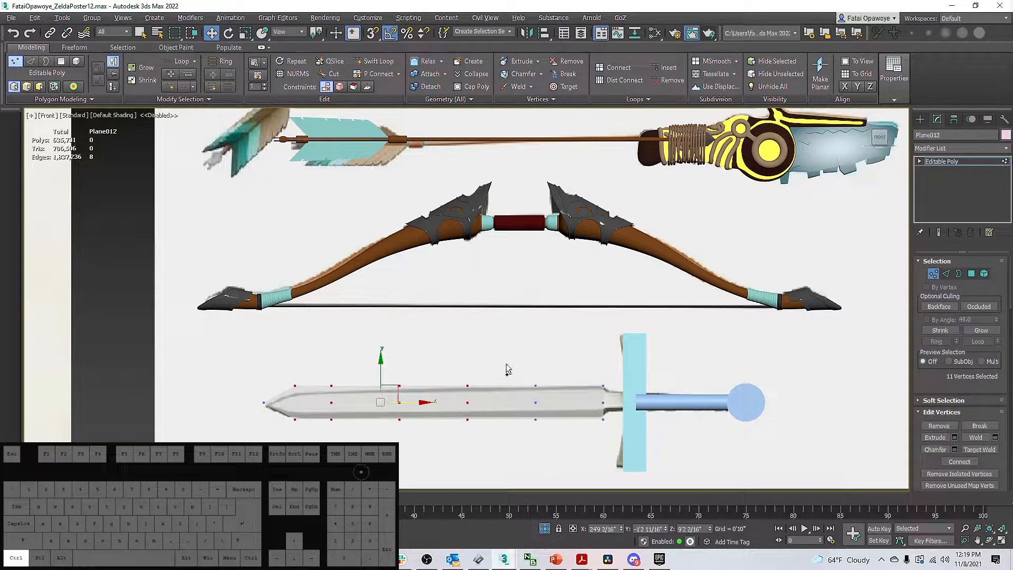
key(r)
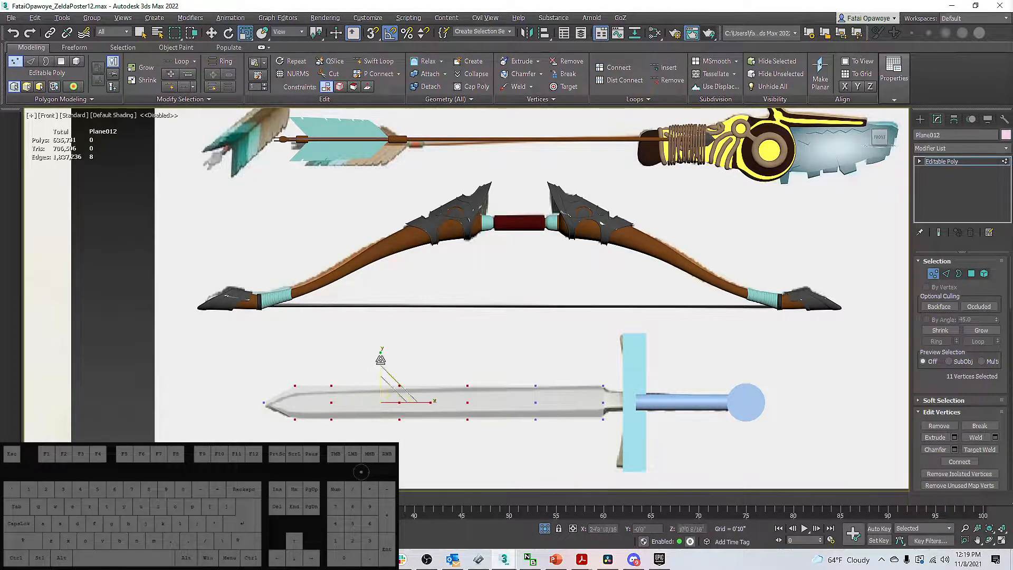
alt+drag(481, 422, 448, 375)
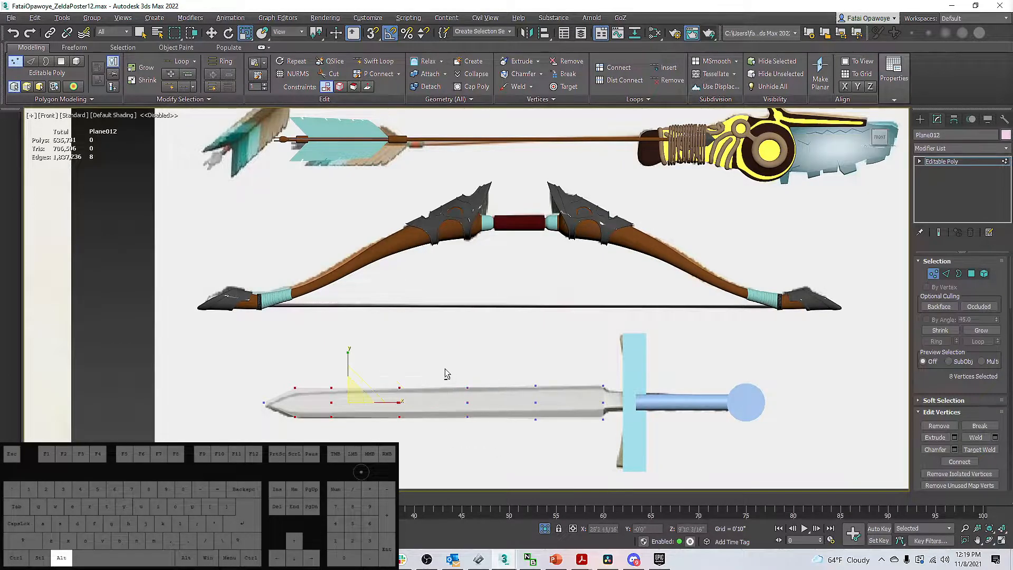
drag(347, 356, 347, 371)
alt+drag(267, 360, 332, 437)
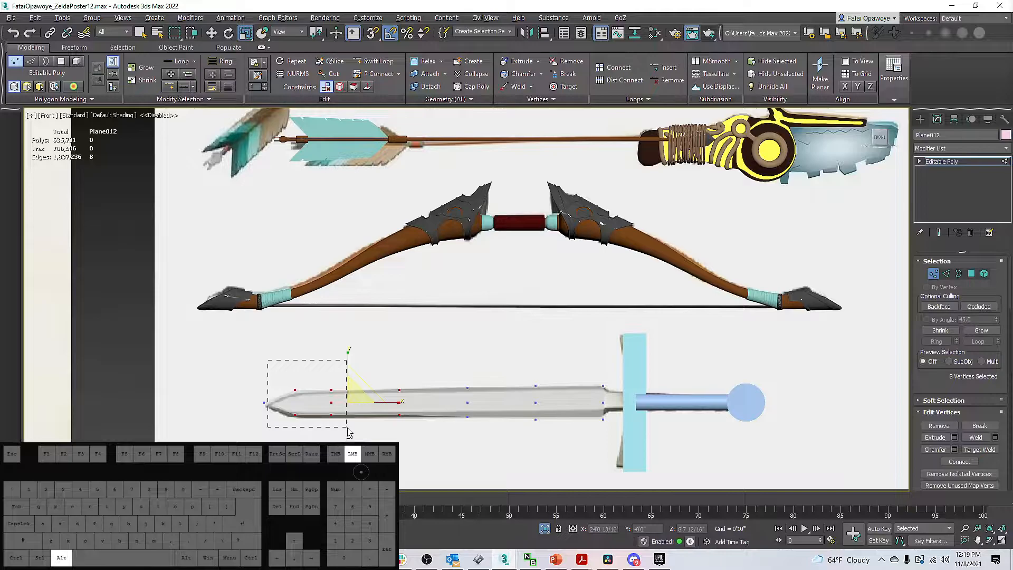
alt+drag(405, 401, 404, 399)
drag(319, 363, 320, 369)
alt+drag(372, 391, 333, 449)
drag(295, 364, 295, 371)
scroll(404, 398, up, 3)
scroll(393, 402, down, 4)
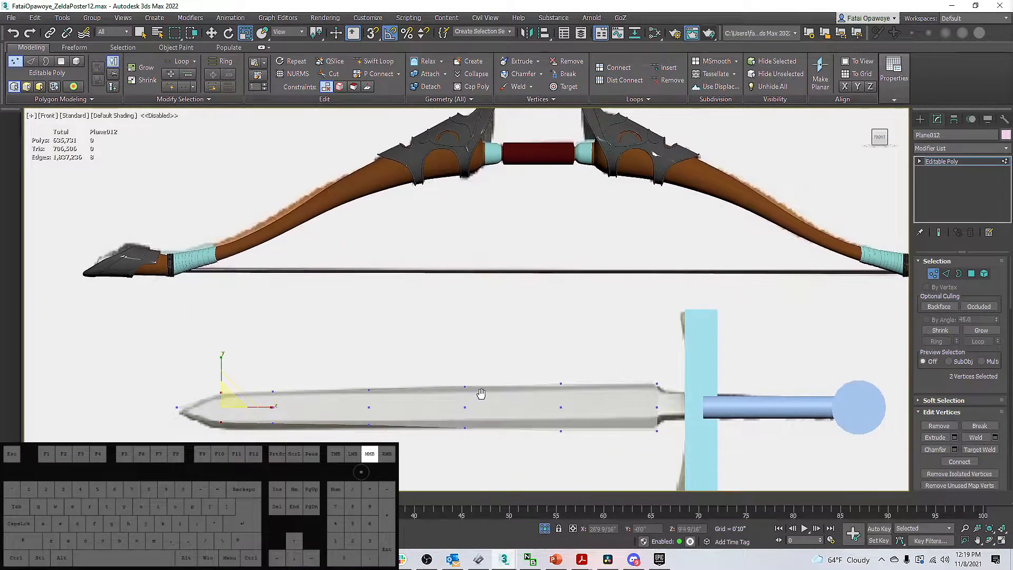
scroll(587, 404, up, 4)
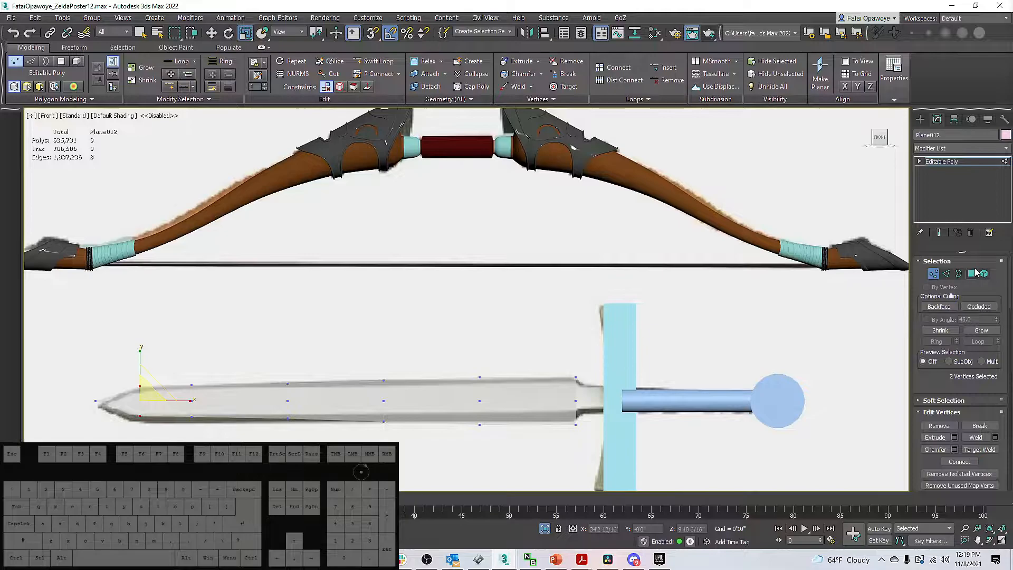
Show edged faces and extend the blade's two crossguard-end edges along X into a short shoulder section.
click(972, 274)
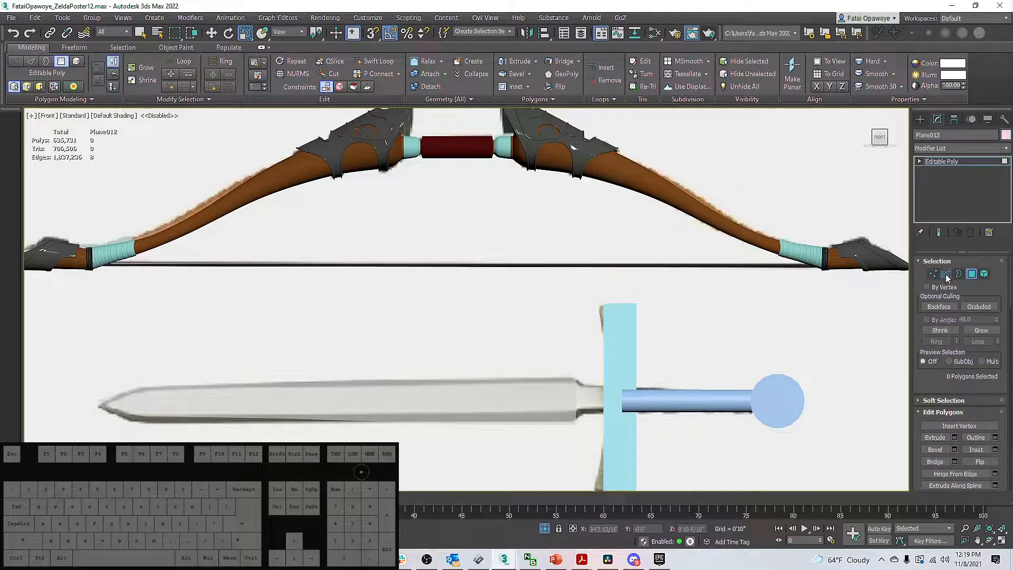
click(946, 274)
key(F4)
scroll(565, 400, up, 3)
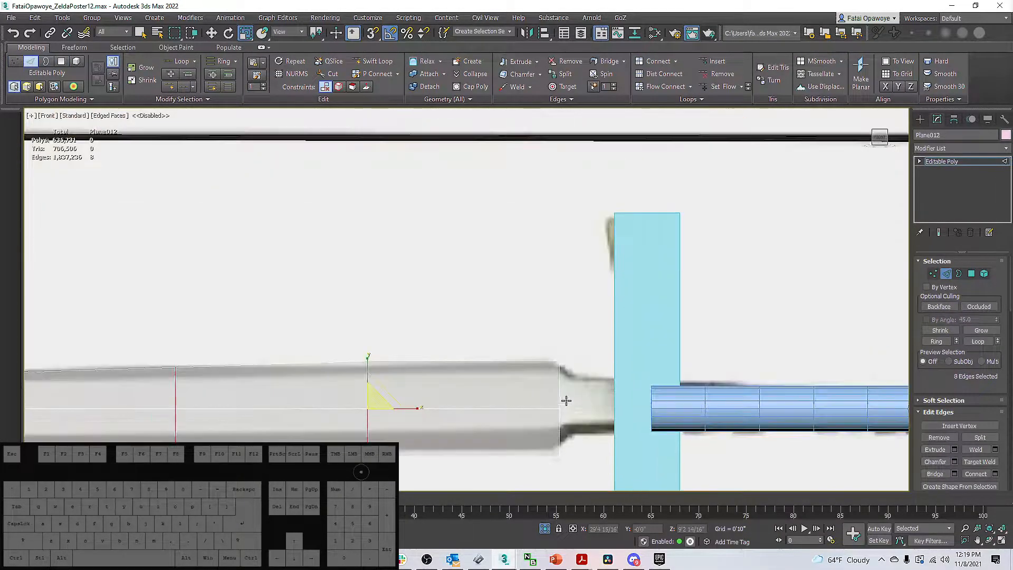
middle_drag(571, 395, 562, 387)
mouse_move(568, 394)
mouse_down()
mouse_move(519, 384)
mouse_move(521, 406)
mouse_up()
key(w)
shift+drag(581, 402, 601, 402)
Narrow the new end edges along Y to the neck's width and extend the neck through the crossguard.
key(r)
mouse_move(571, 354)
mouse_down()
mouse_move(575, 384)
mouse_move(641, 421)
mouse_move(695, 406)
mouse_up()
key(w)
middle_drag(601, 379, 603, 380)
scroll(601, 380, down, 3)
middle_drag(421, 374, 503, 364)
scroll(205, 379, up, 2)
middle_drag(297, 380, 118, 380)
scroll(524, 349, down, 2)
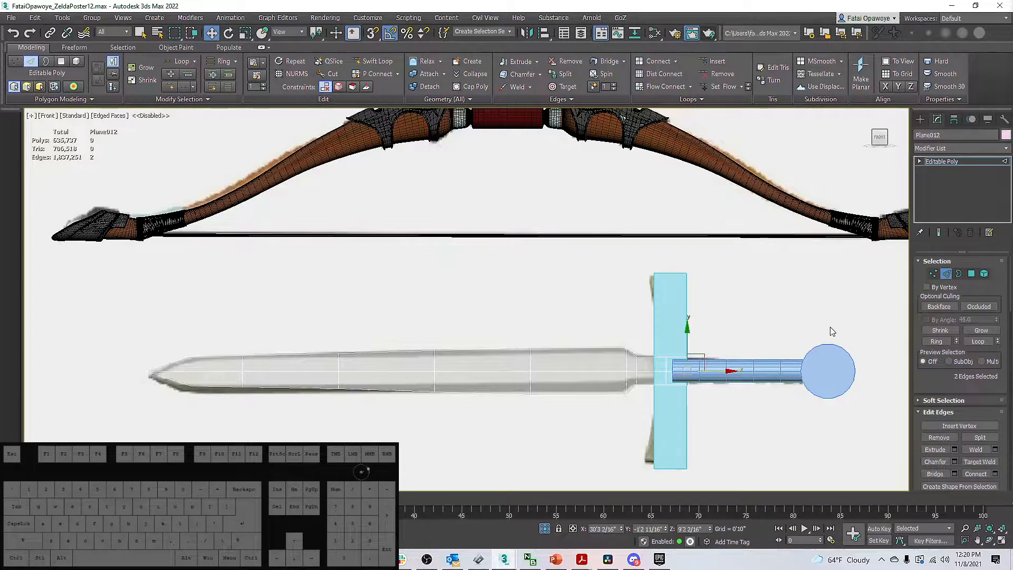
Inset all polygons of the blade by 0'0 8/16".
click(971, 273)
double_click(367, 391)
right_click(308, 384)
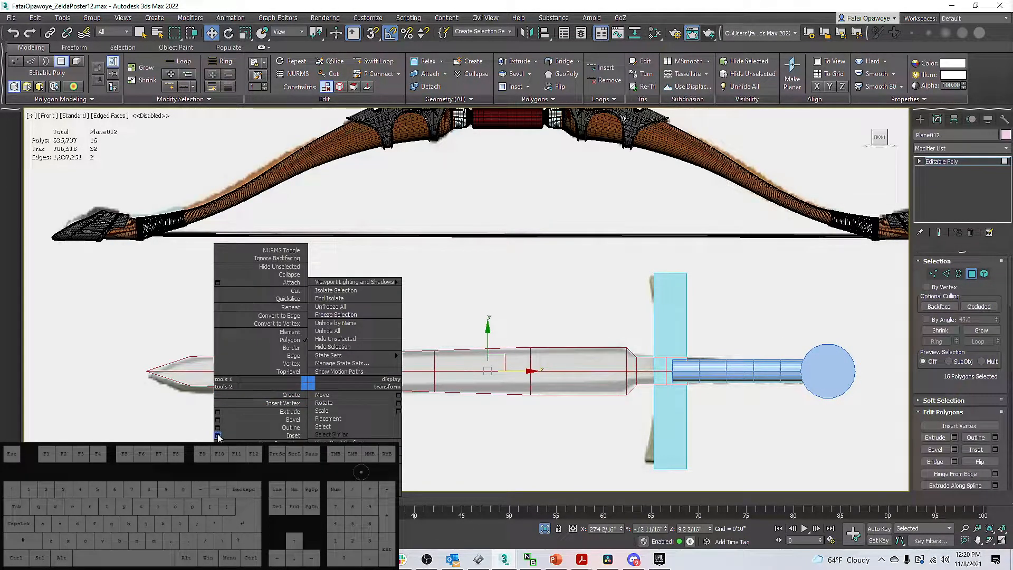
click(218, 435)
scroll(470, 358, up, 2)
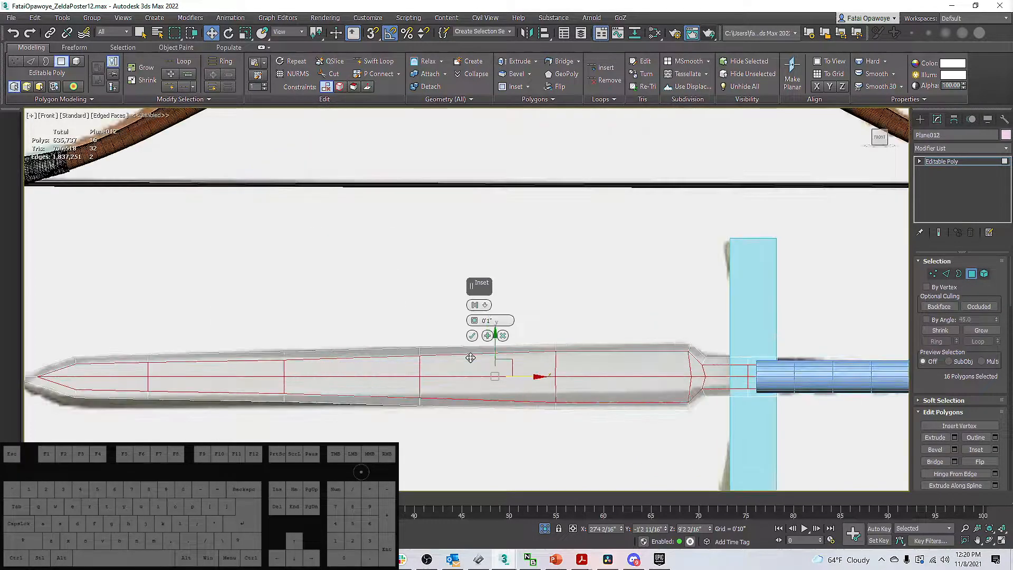
scroll(440, 331, up, 2)
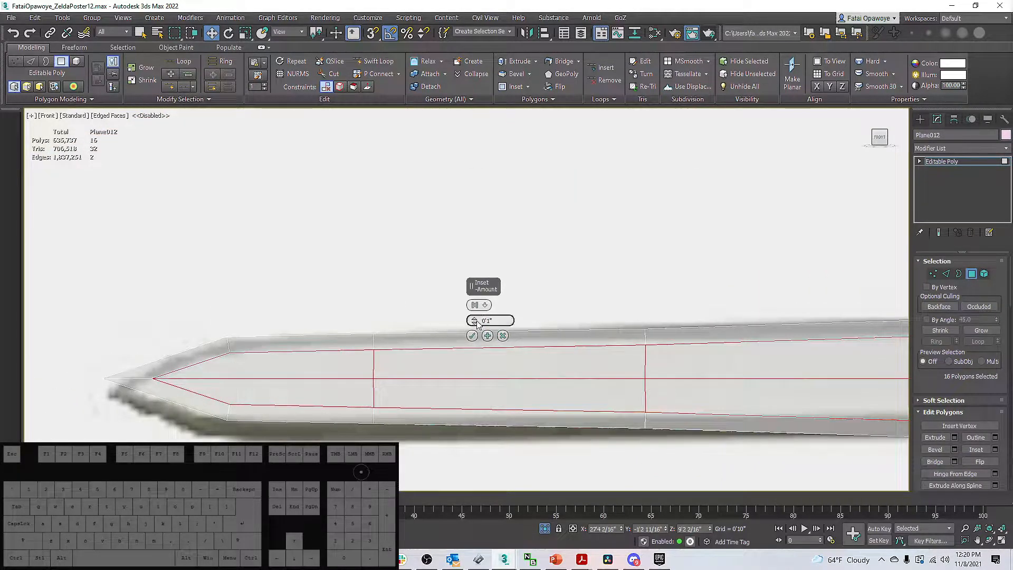
drag(474, 326, 475, 330)
scroll(208, 368, down, 5)
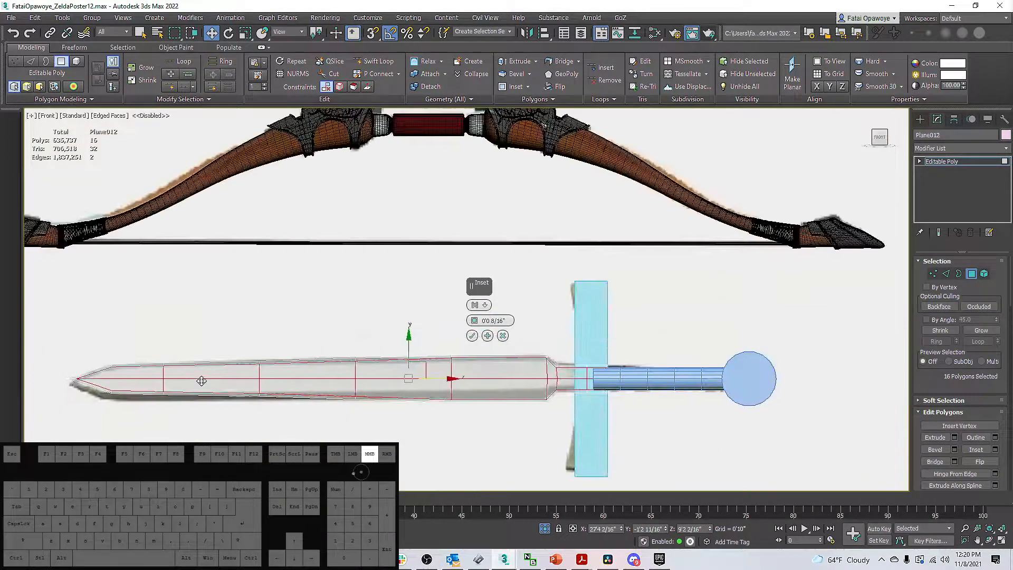
scroll(385, 362, up, 2)
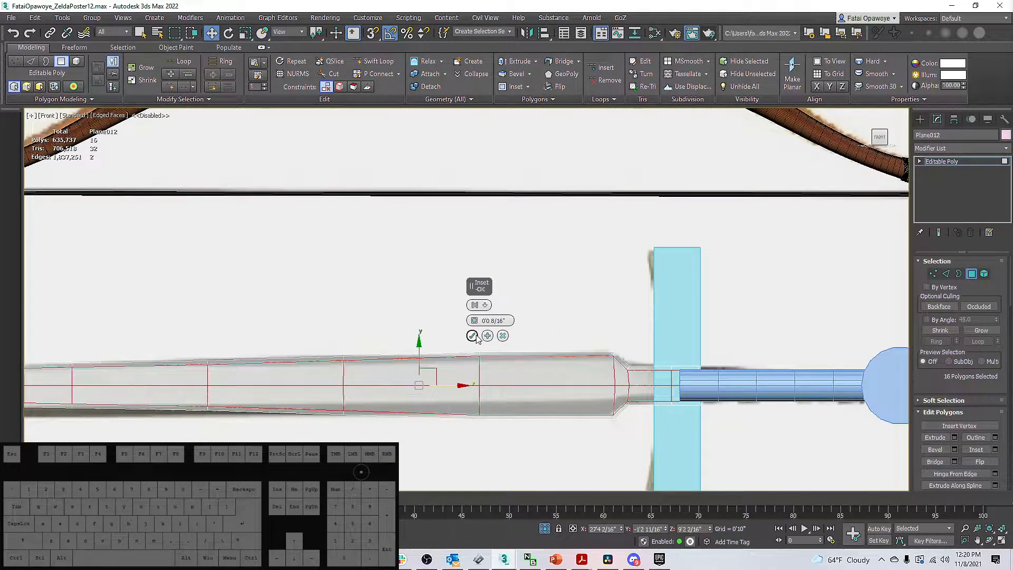
click(476, 336)
Scale the inner edges at the blade's shoulder inward along Y to follow the reference's bevel.
middle_drag(457, 350, 549, 365)
middle_drag(334, 409, 369, 390)
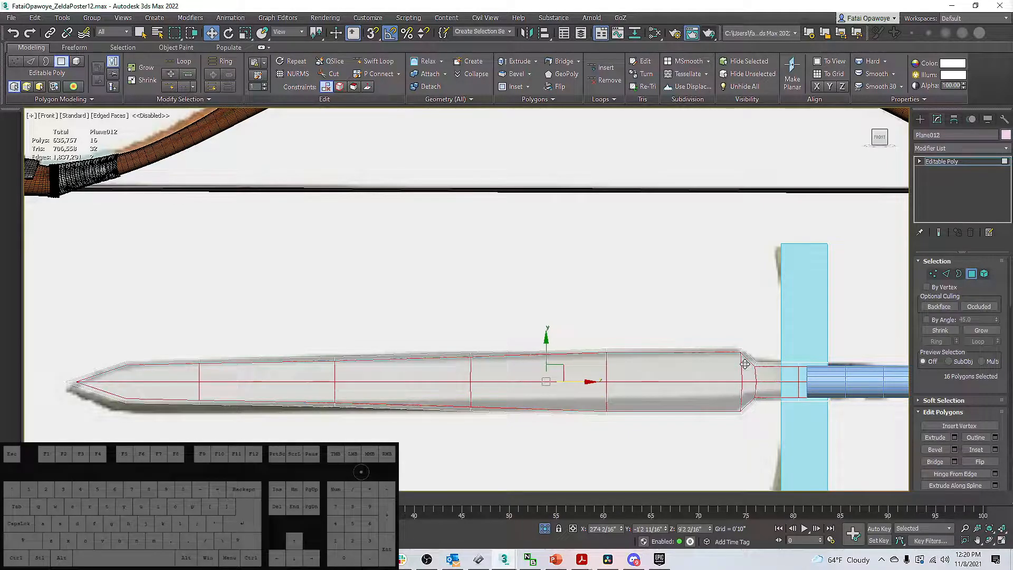
scroll(735, 363, down, 3)
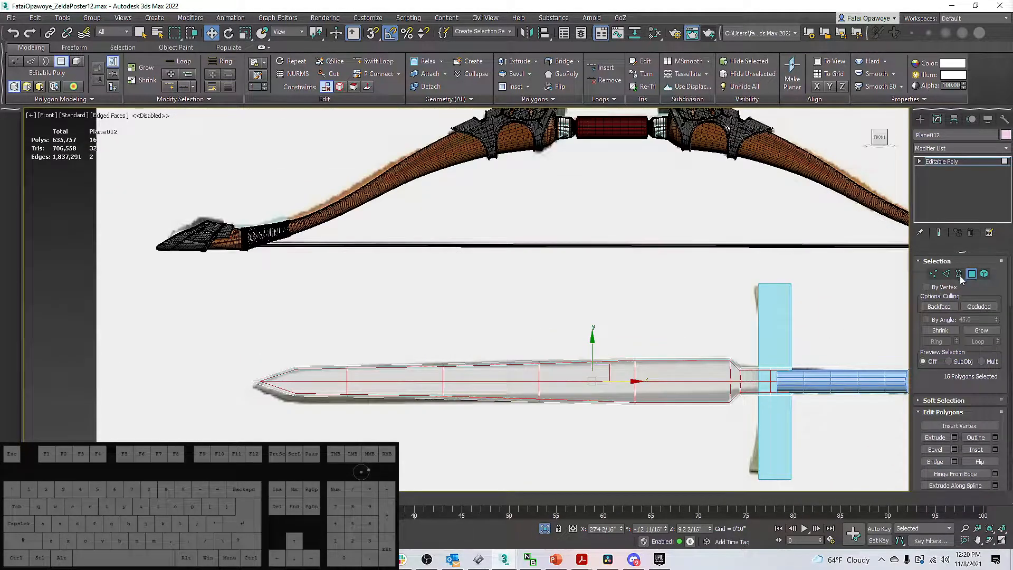
click(945, 273)
scroll(764, 397, up, 4)
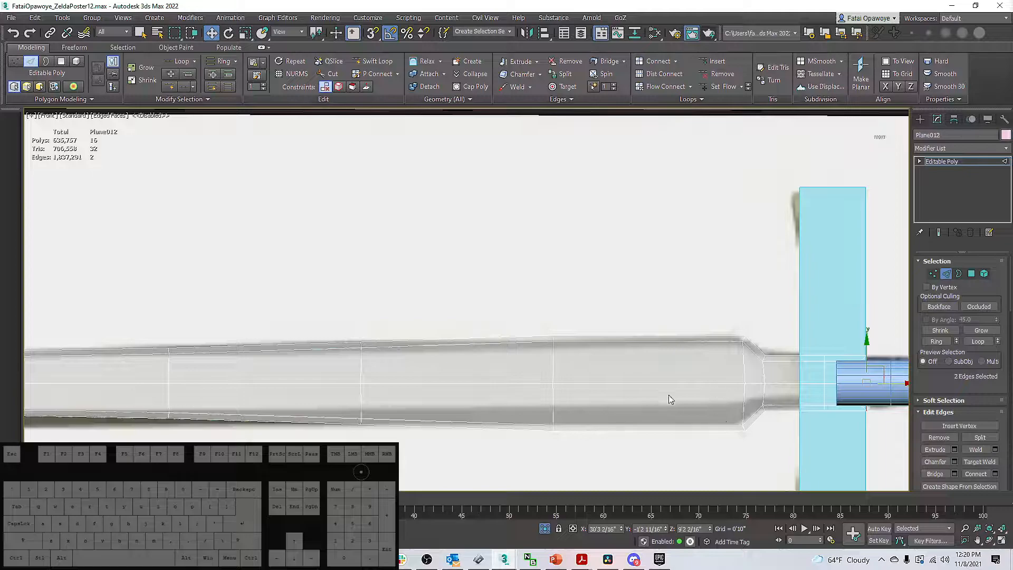
click(729, 419)
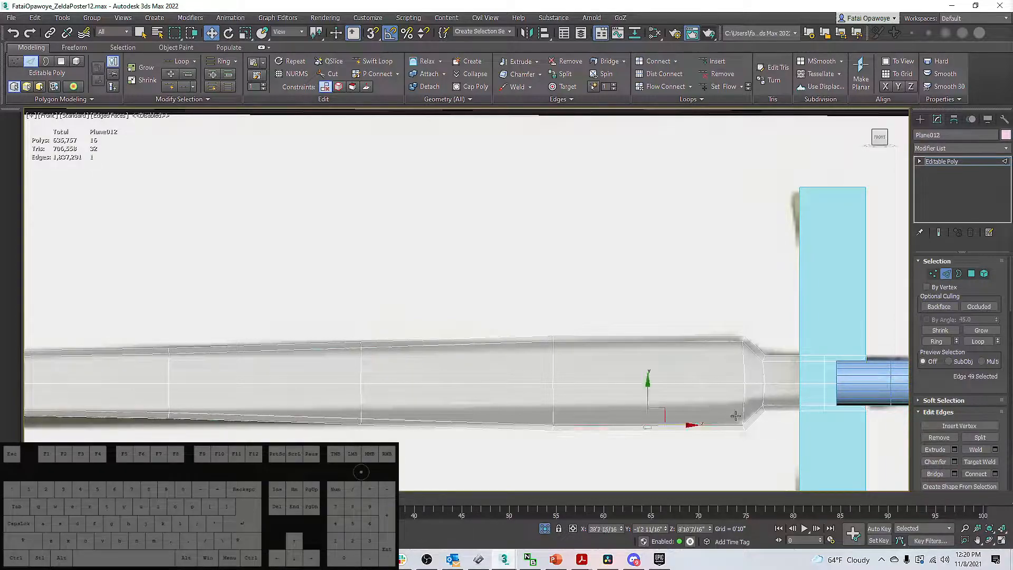
click(743, 401)
ctrl+click(745, 355)
key(r)
drag(743, 332, 743, 339)
Scale the remaining inner edge columns along Y, working from the shoulder toward the tip, to match the bevel.
double_click(553, 364)
drag(553, 331, 554, 358)
click(361, 362)
ctrl+click(359, 406)
drag(360, 342, 363, 355)
middle_drag(341, 356, 522, 340)
click(349, 354)
ctrl+click(349, 380)
drag(351, 332, 350, 336)
Straighten the inner edges at the blade's shoulder and neck by scaling them along X.
middle_drag(684, 354, 576, 323)
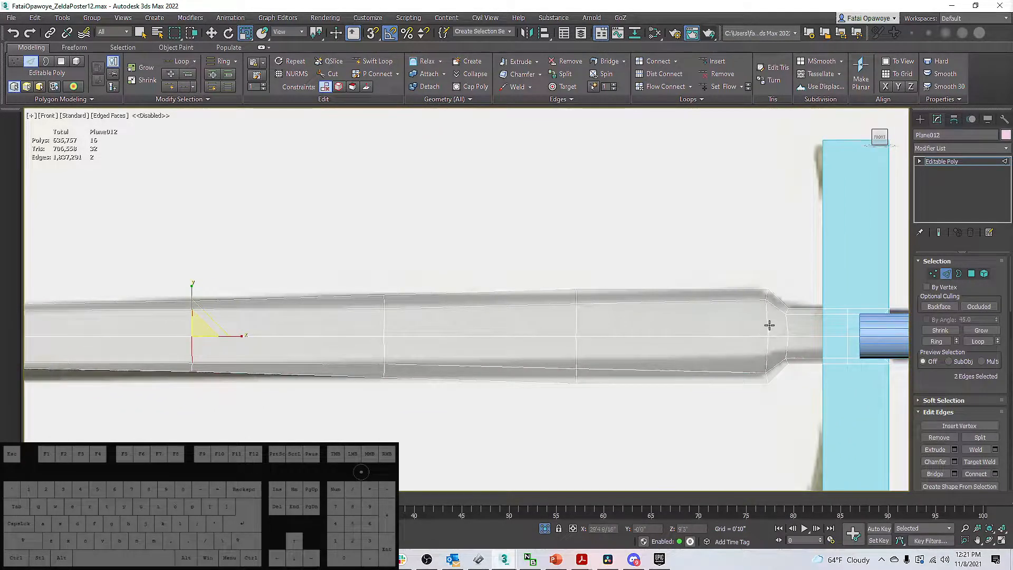
click(766, 323)
ctrl+click(767, 303)
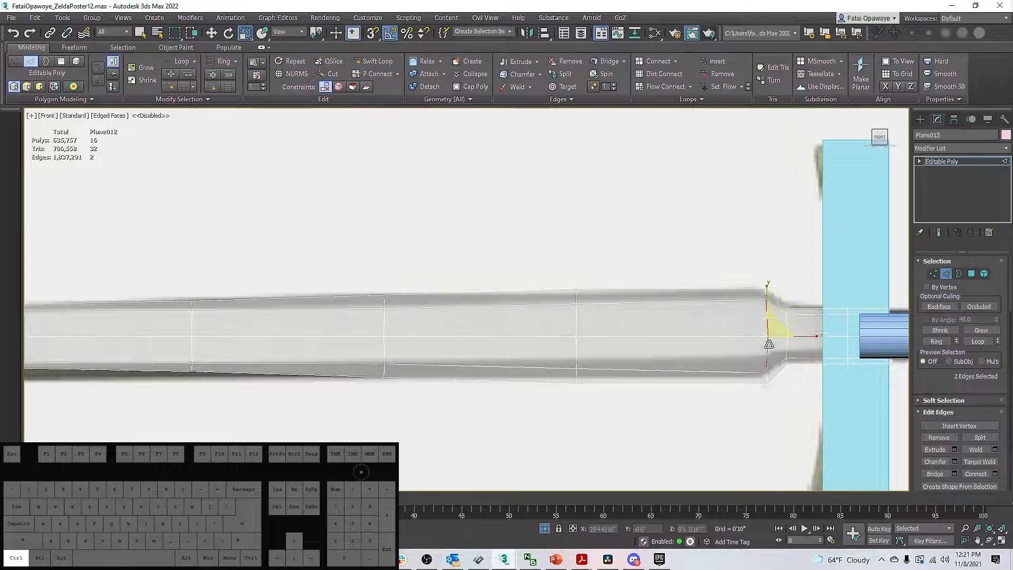
click(786, 322)
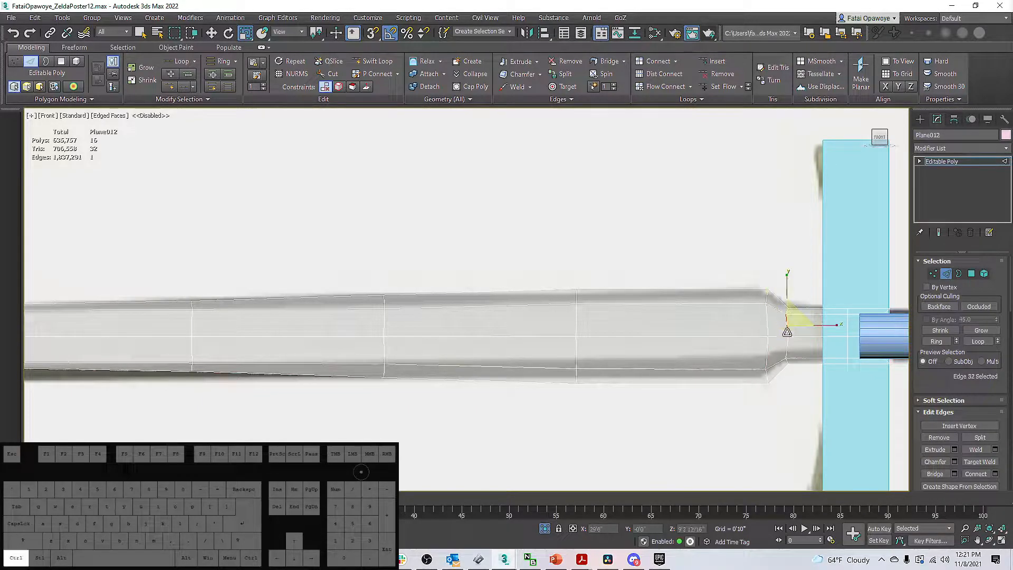
ctrl+click(787, 352)
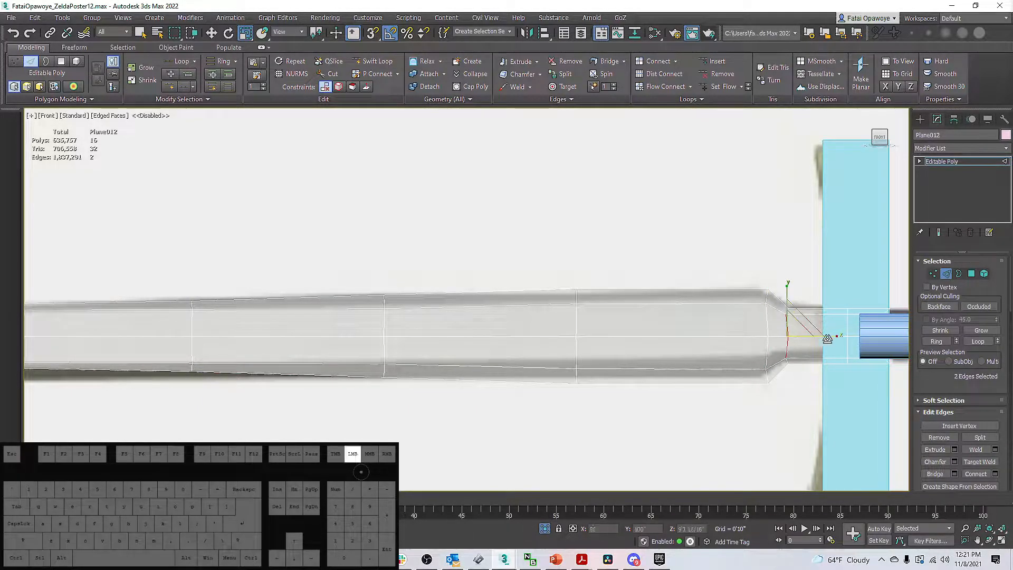
click(768, 314)
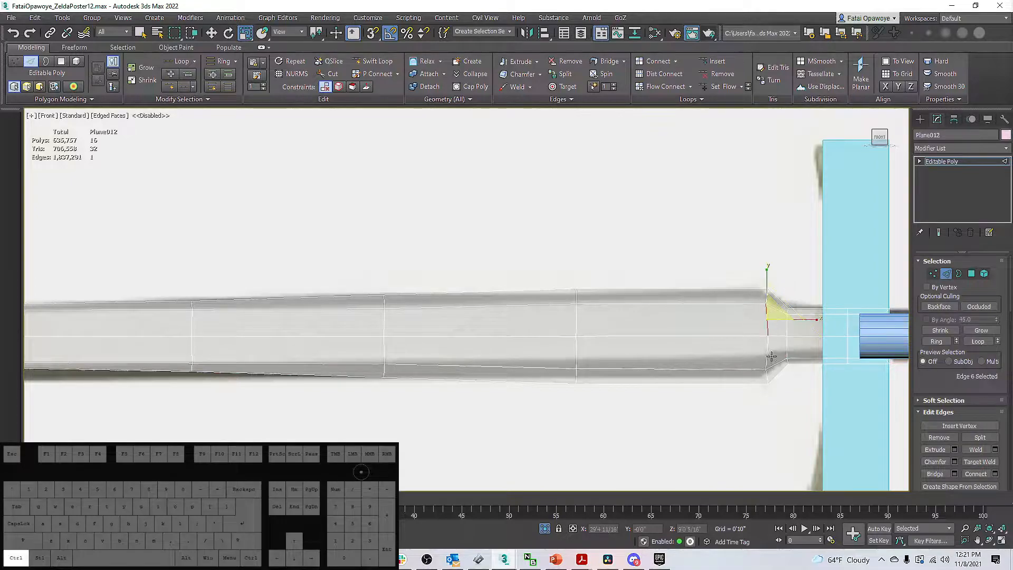
ctrl+click(807, 333)
drag(813, 335, 79, 328)
Flatten the inner edge column beside the shoulder along X, undoing the unwanted attempts.
drag(602, 350, 574, 338)
key(ctrl+z)
click(575, 327)
key(ctrl+z)
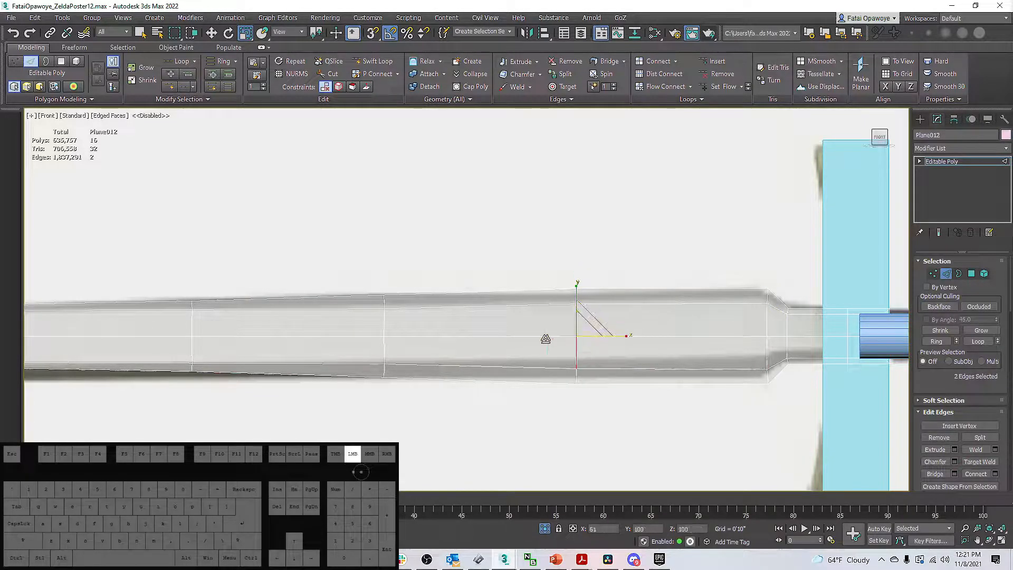
drag(65, 63, 63, 63)
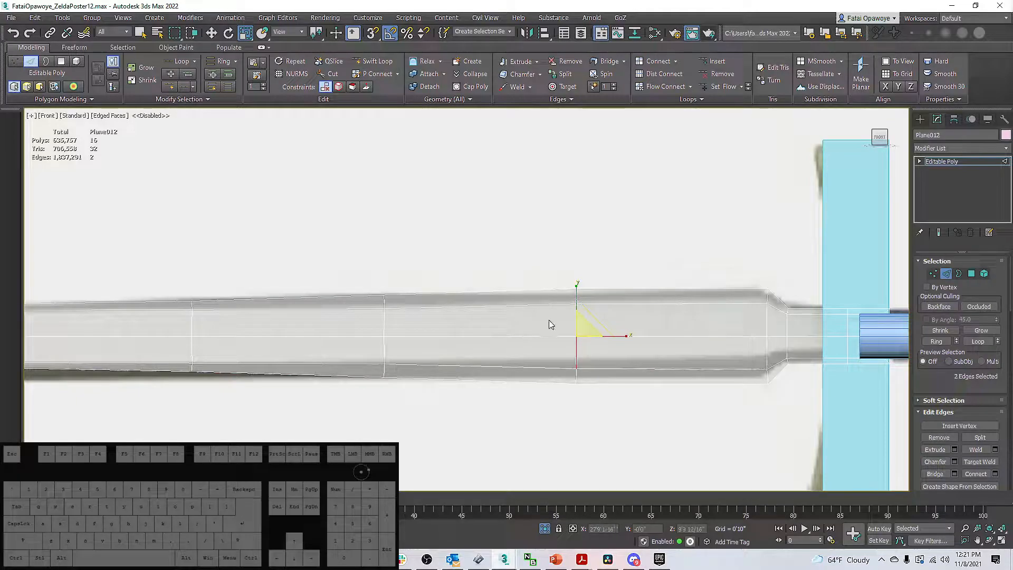
Flatten the full edge loop where the shoulder meets the neck by scaling it along X.
click(790, 351)
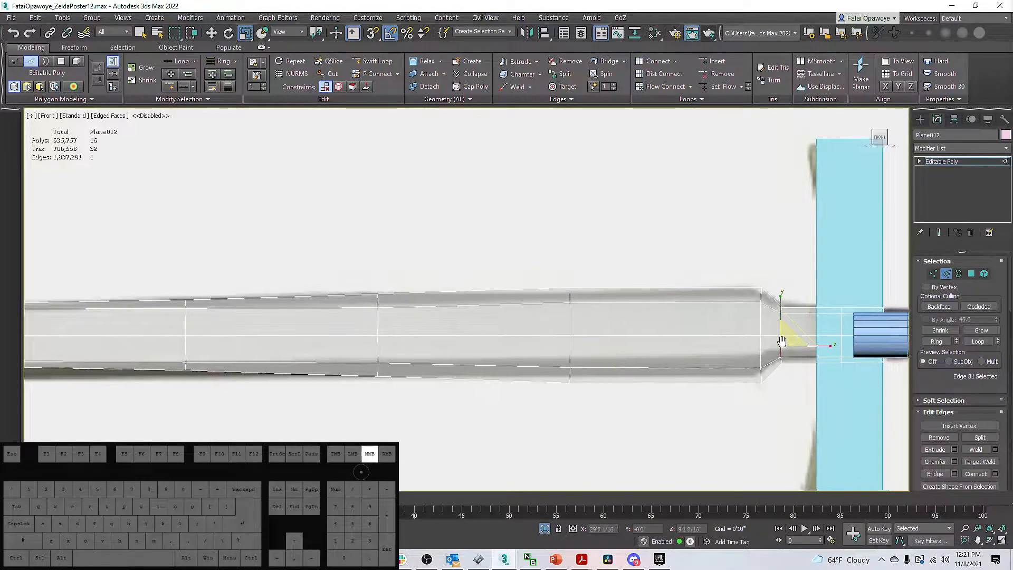
scroll(599, 294, up, 4)
double_click(548, 299)
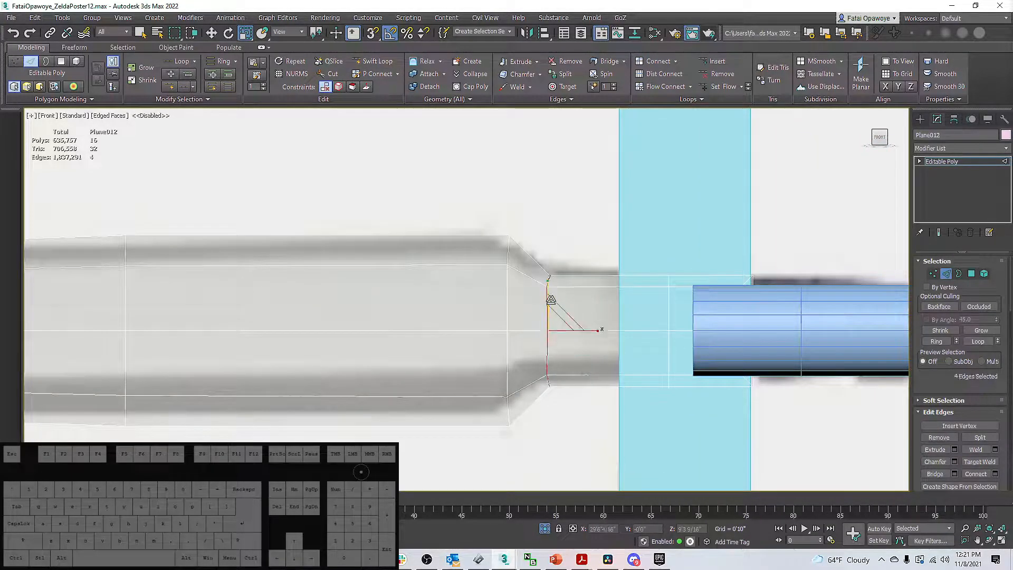
drag(594, 334, 869, 279)
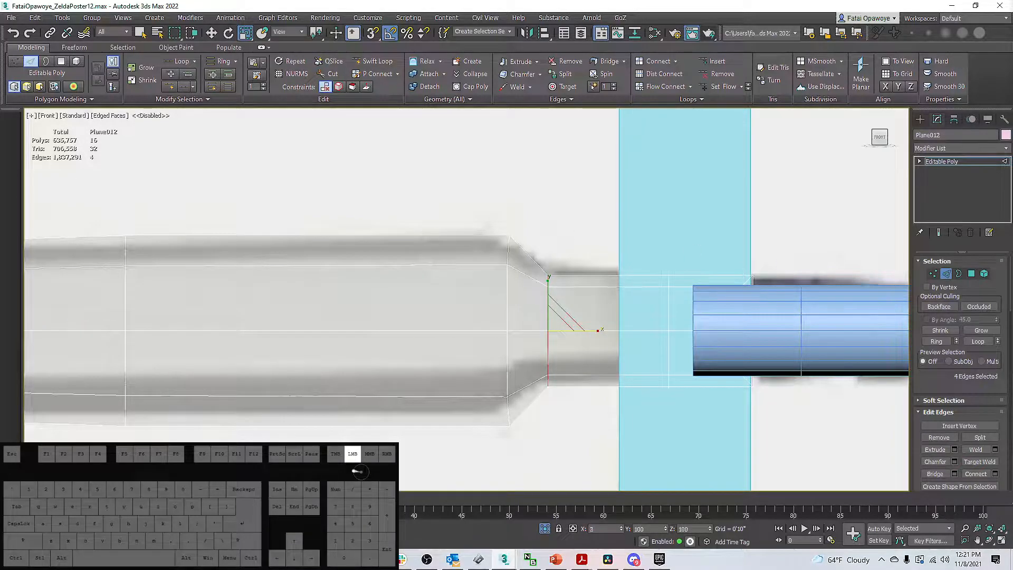
drag(153, 173, 143, 171)
middle_drag(555, 316, 542, 312)
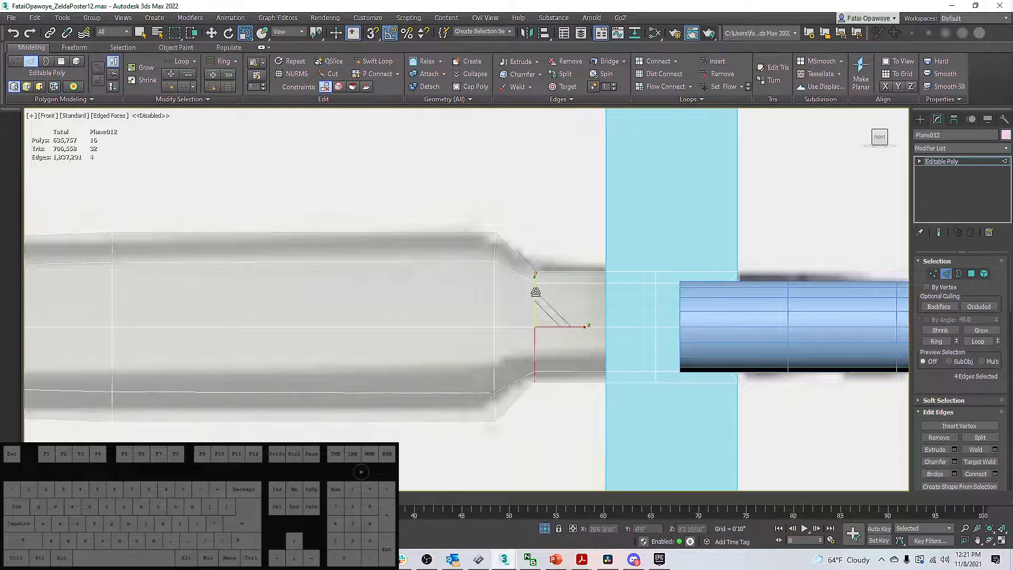
Scale the inner vertices at the neck's start and behind the crossguard along Y to align the neck's bevel.
click(537, 339)
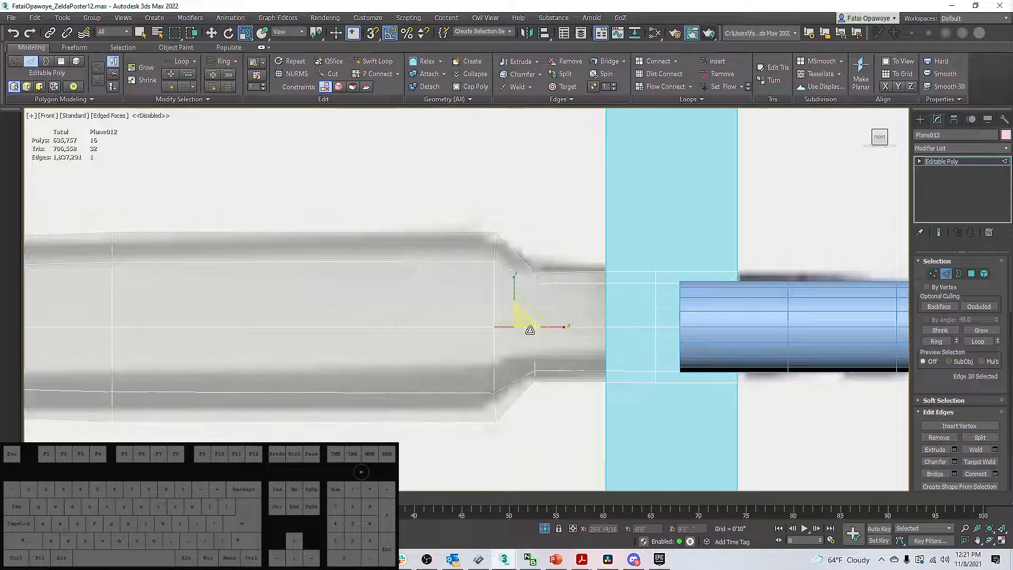
key(1)
drag(521, 279, 538, 286)
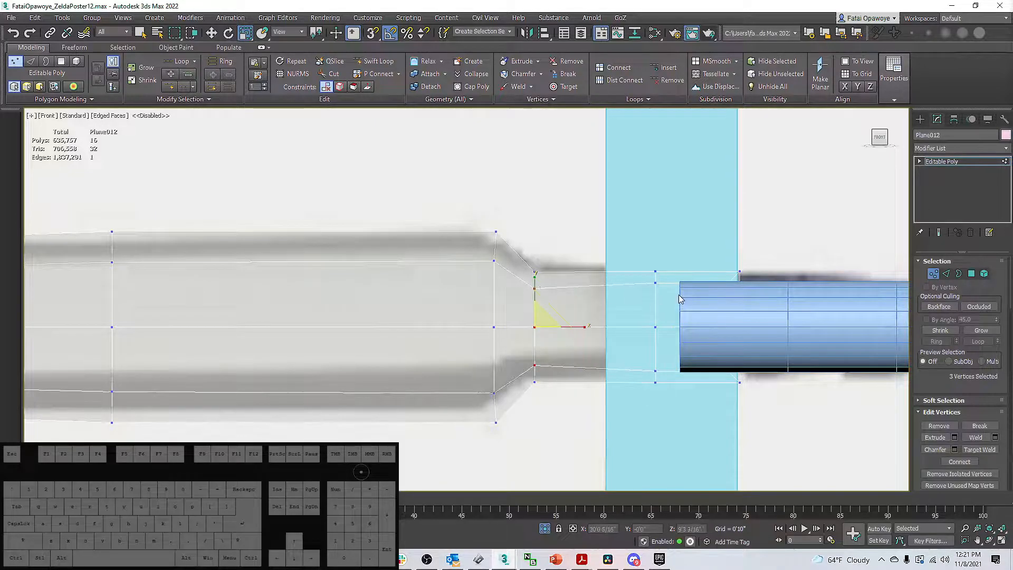
drag(643, 290, 644, 290)
ctrl+drag(678, 379, 678, 379)
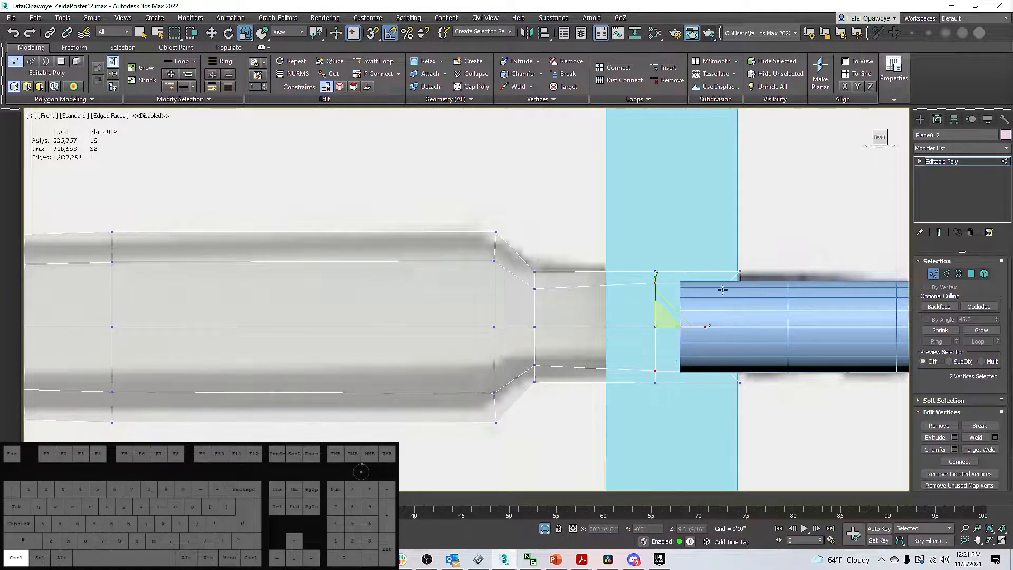
ctrl+drag(715, 287, 735, 378)
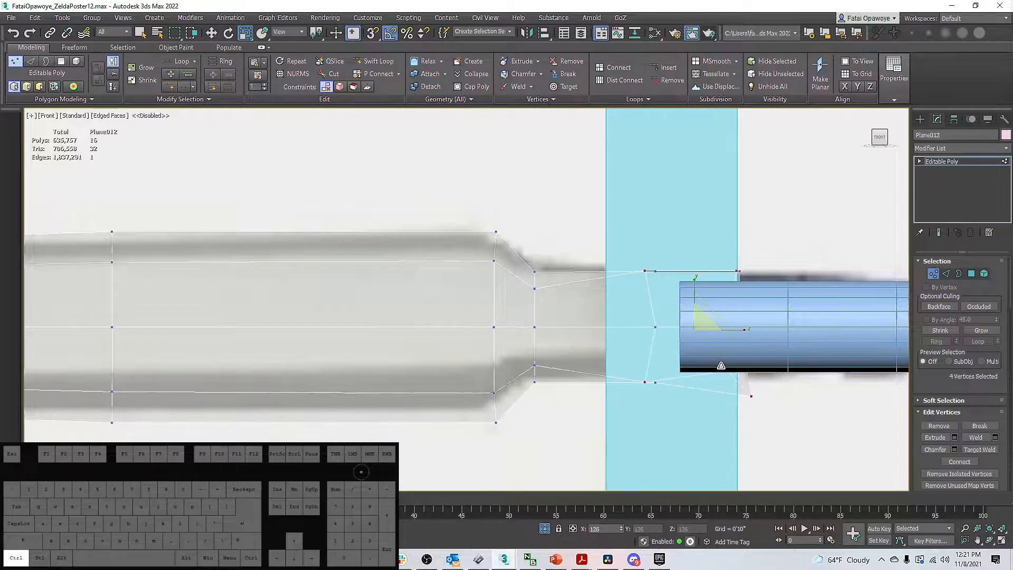
key(F3)
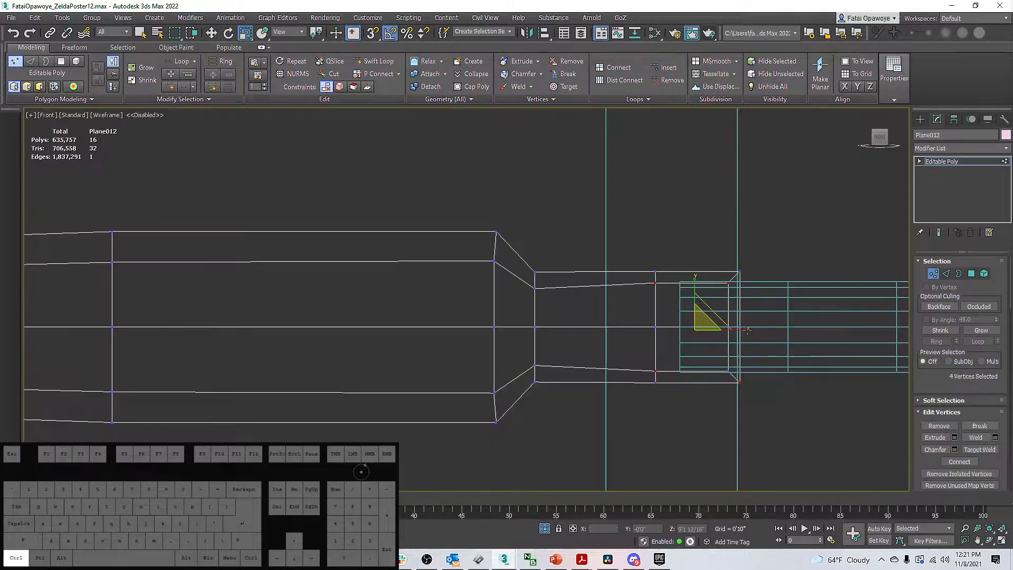
mouse_move(735, 367)
ctrl+mouse_down()
mouse_move(725, 377)
mouse_move(735, 373)
ctrl+mouse_up()
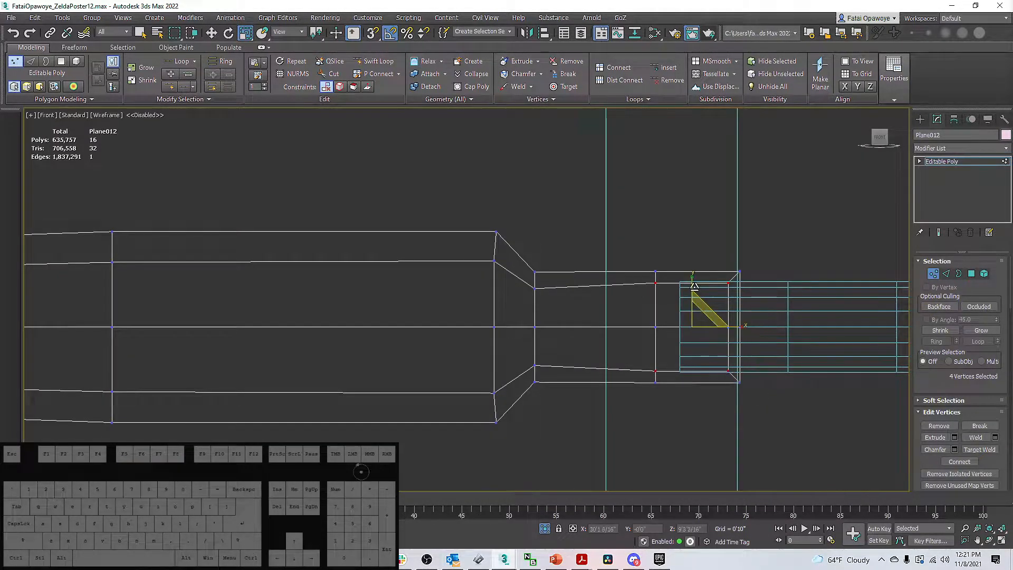
drag(694, 286, 680, 283)
Examine the neck and blade bevel against the reference image in shaded view.
middle_drag(679, 283, 690, 285)
scroll(690, 284, down, 1)
key(F3)
scroll(564, 285, down, 1)
middle_drag(565, 286, 623, 285)
scroll(533, 275, down, 1)
middle_drag(532, 275, 577, 276)
scroll(574, 275, down, 1)
scroll(573, 275, up, 1)
mouse_move(653, 289)
middle_down()
mouse_move(602, 287)
mouse_move(631, 279)
middle_up()
In wireframe, cut from both inner corner vertices at the neck's end along X to the end edge.
scroll(690, 303, up, 3)
scroll(634, 274, up, 2)
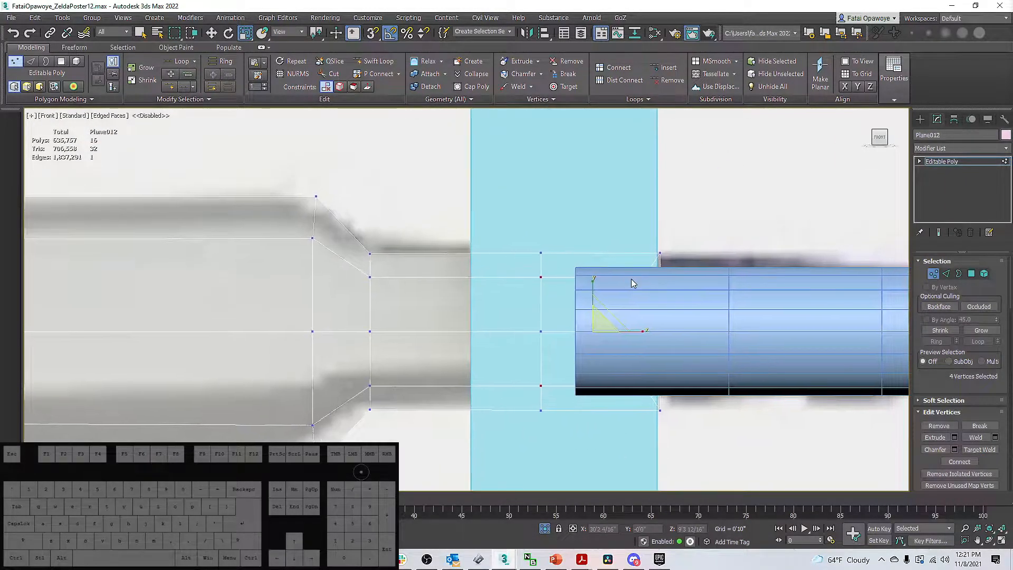
key(F3)
key(alt+c)
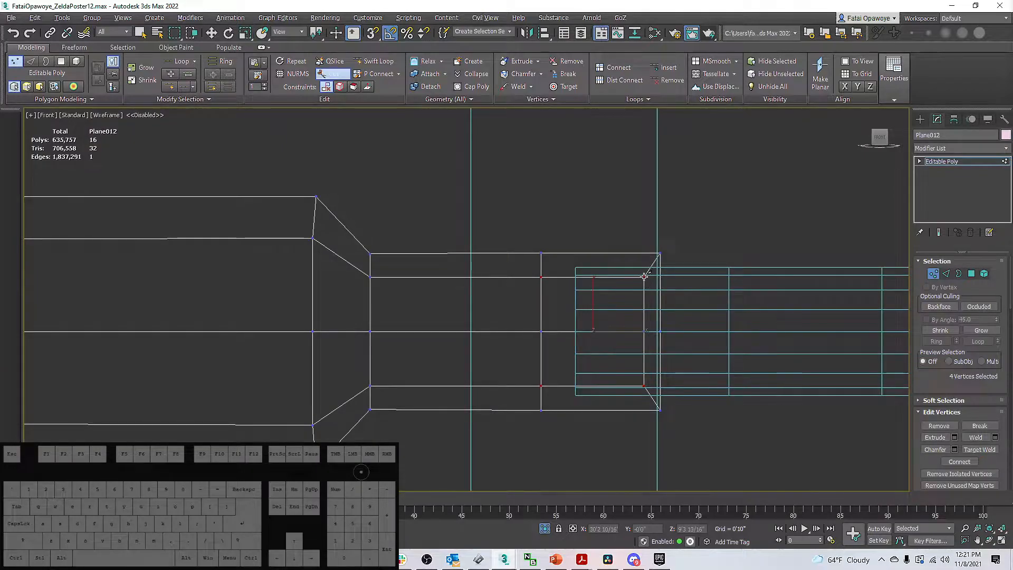
click(661, 277)
click(644, 386)
right_click(658, 385)
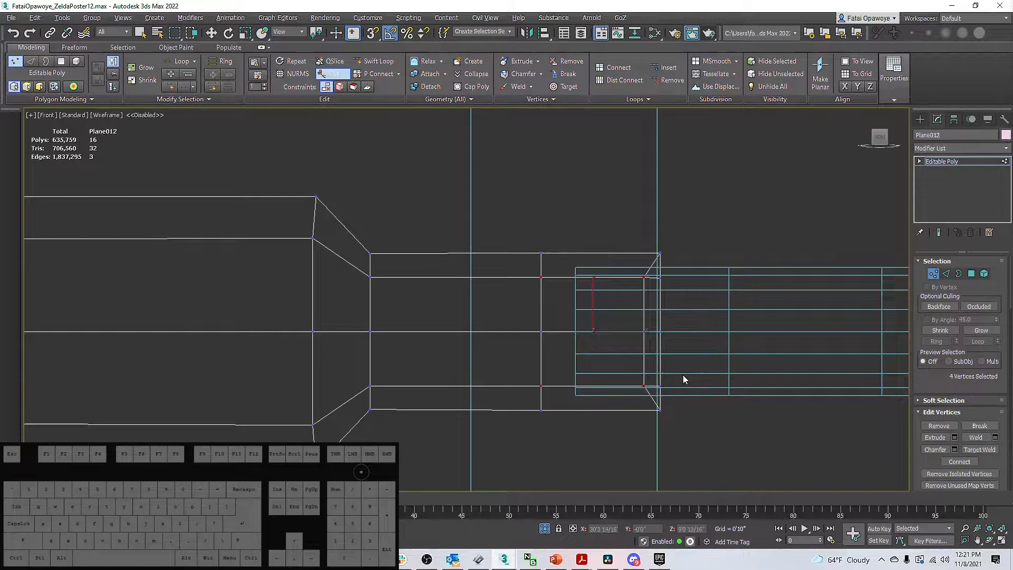
Cut from both inner corner vertices at the neck's end along Y to the outer side edges.
scroll(638, 390, up, 4)
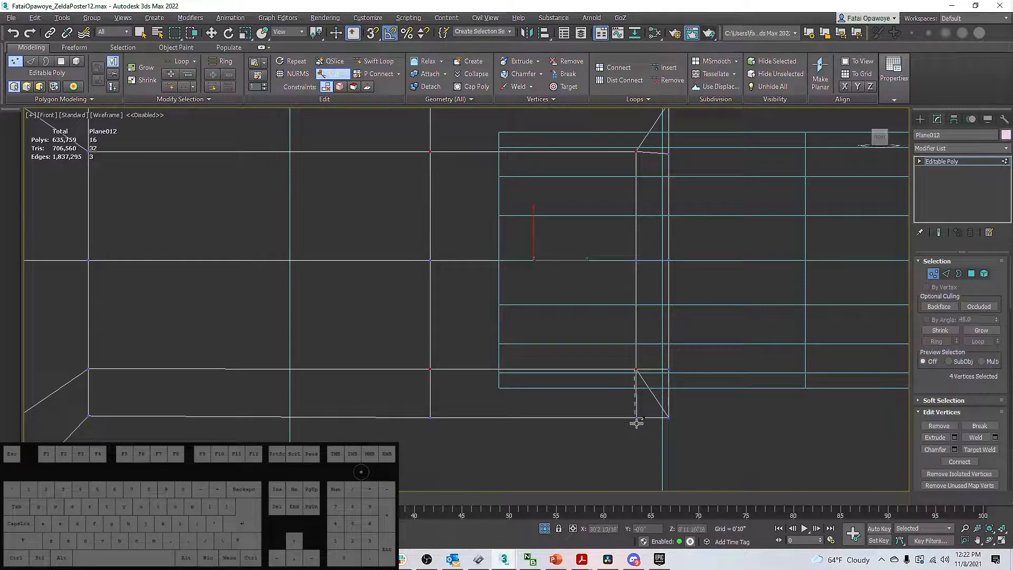
right_click(636, 424)
middle_drag(631, 264, 639, 363)
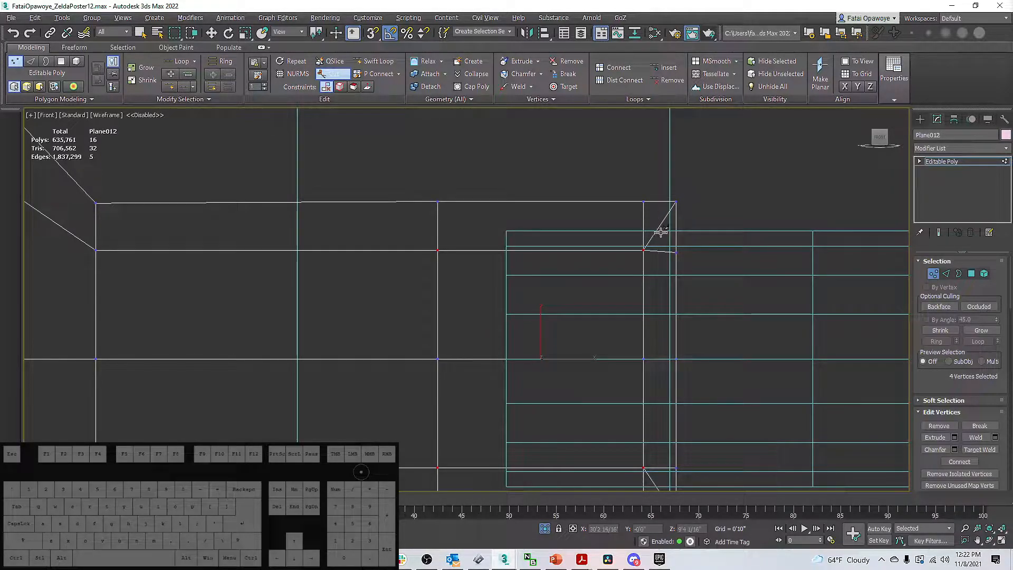
Remove the diagonal edge from both corners at the end of the blade's neck.
key(2)
key(w)
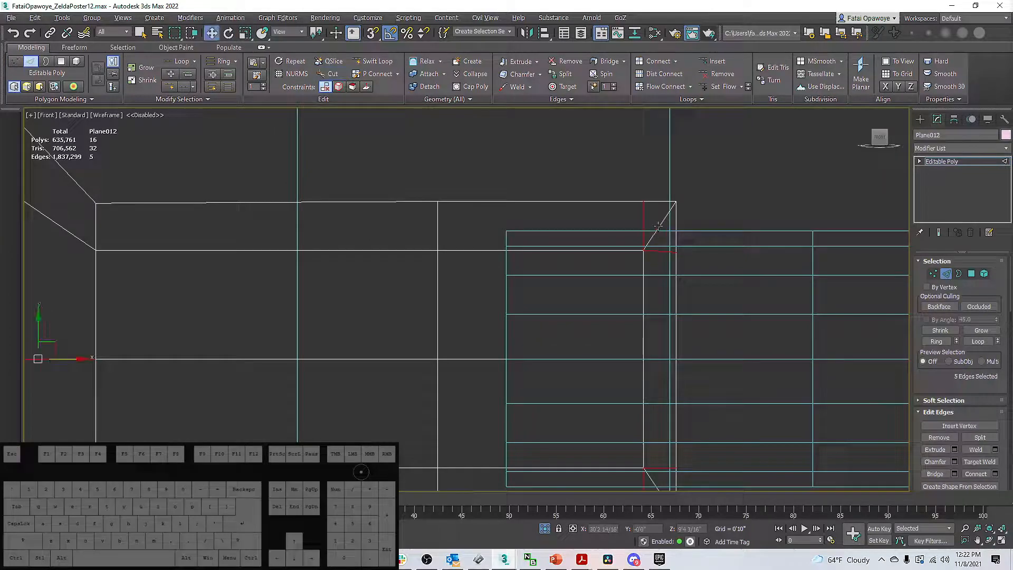
key(ctrl+z)
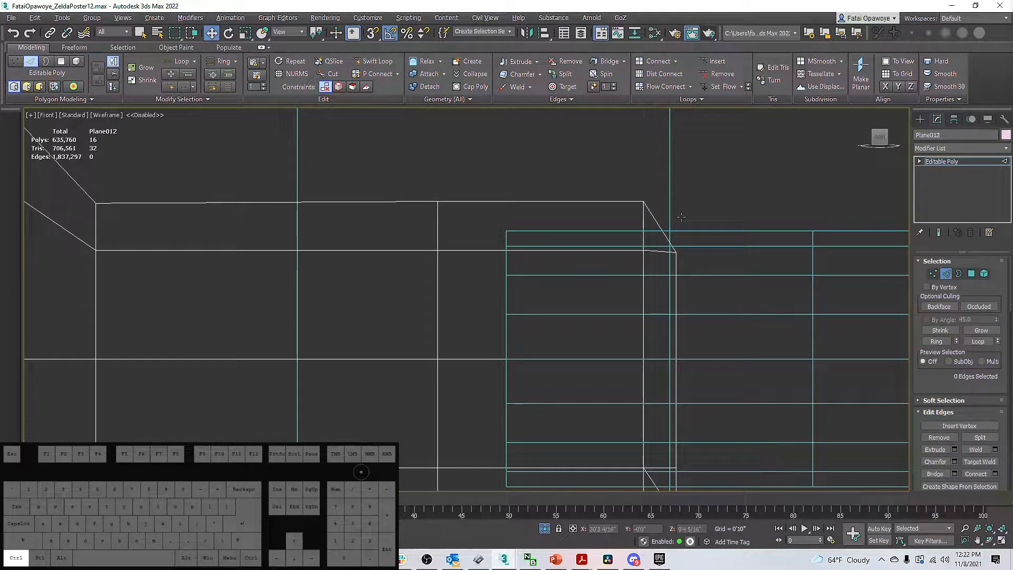
key(ctrl+y)
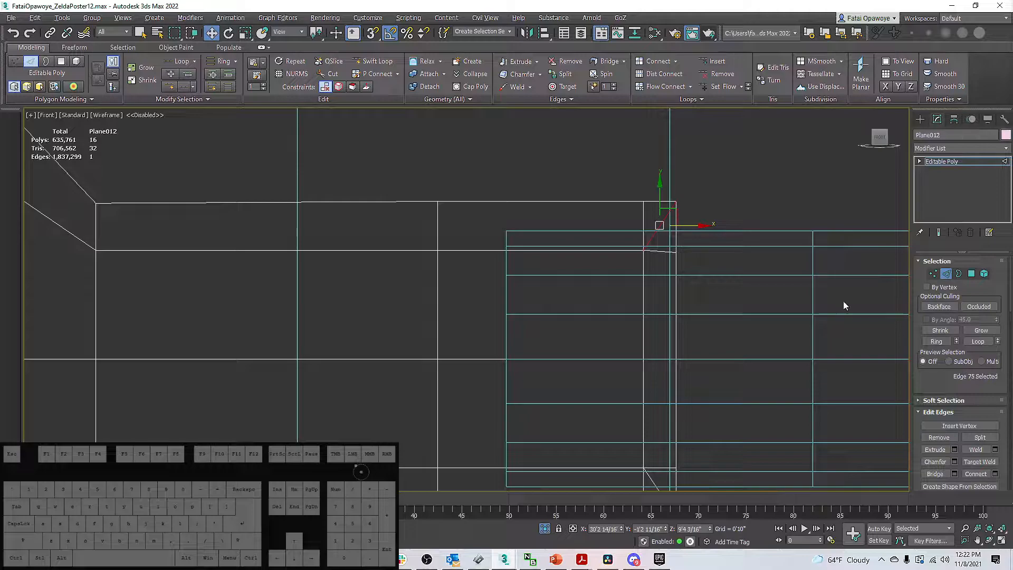
click(939, 438)
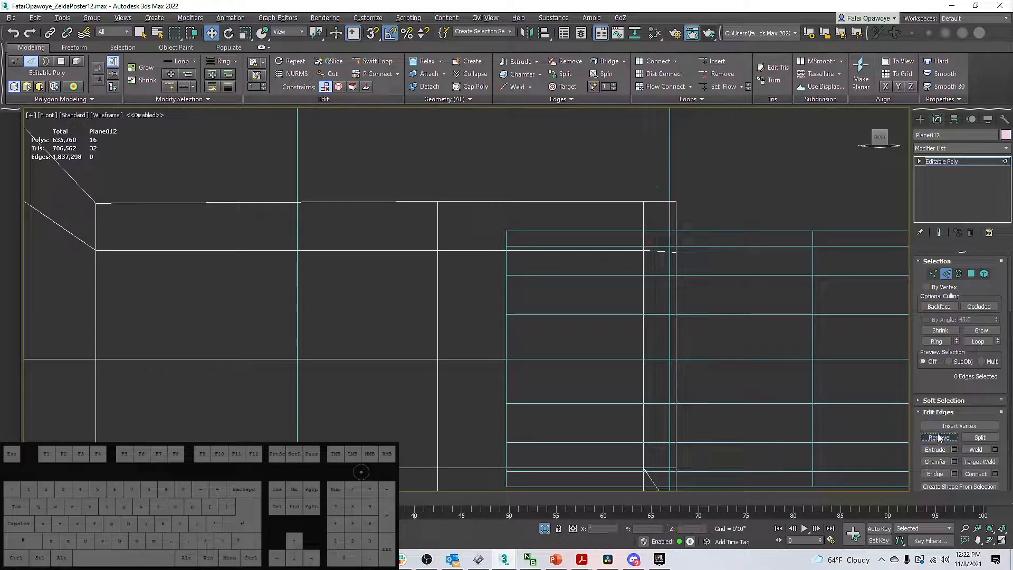
middle_drag(664, 327, 664, 225)
click(660, 386)
click(938, 438)
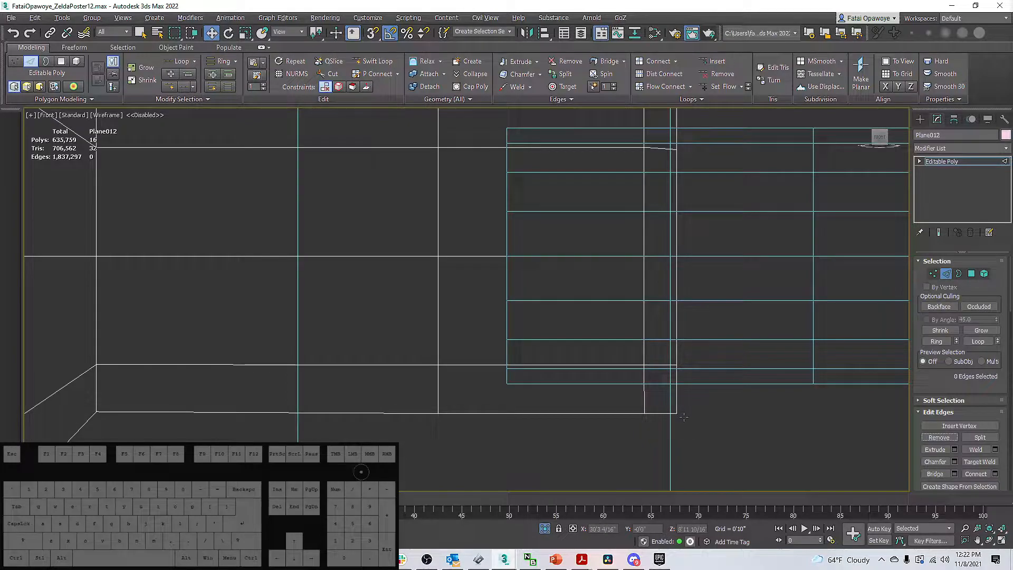
Select the vertex column just before the neck's end and scale it along X to flatten it into a straight line.
key(1)
click(644, 412)
scroll(647, 347, down, 3)
drag(620, 203, 650, 363)
drag(655, 414, 655, 414)
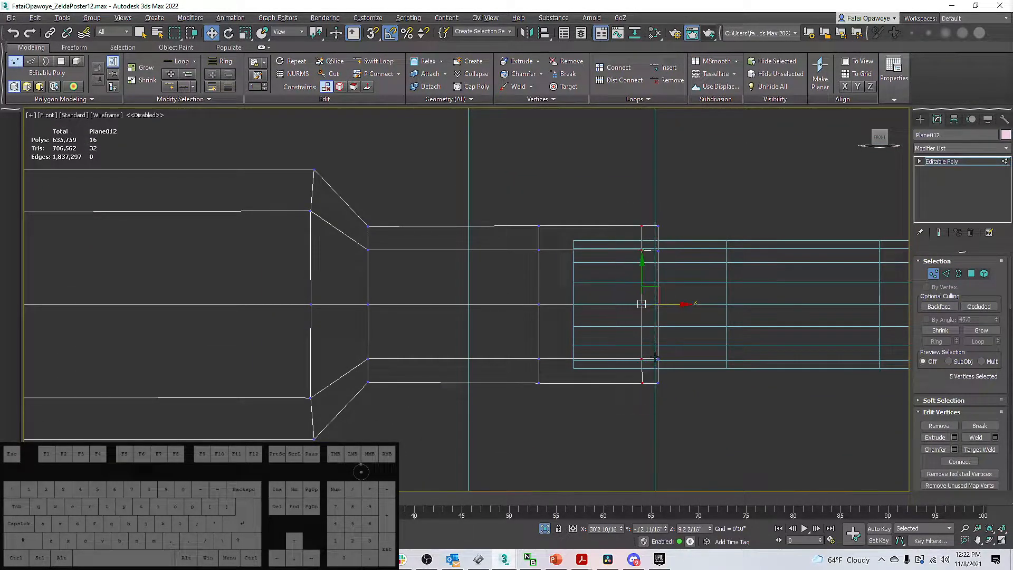
scroll(667, 255, up, 3)
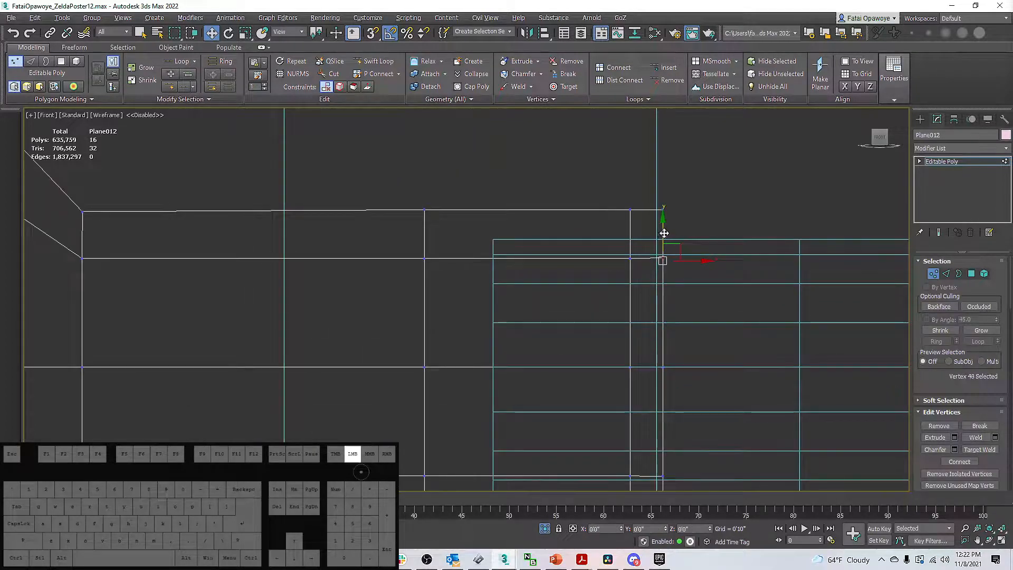
scroll(599, 214, down, 4)
drag(587, 189, 620, 342)
key(r)
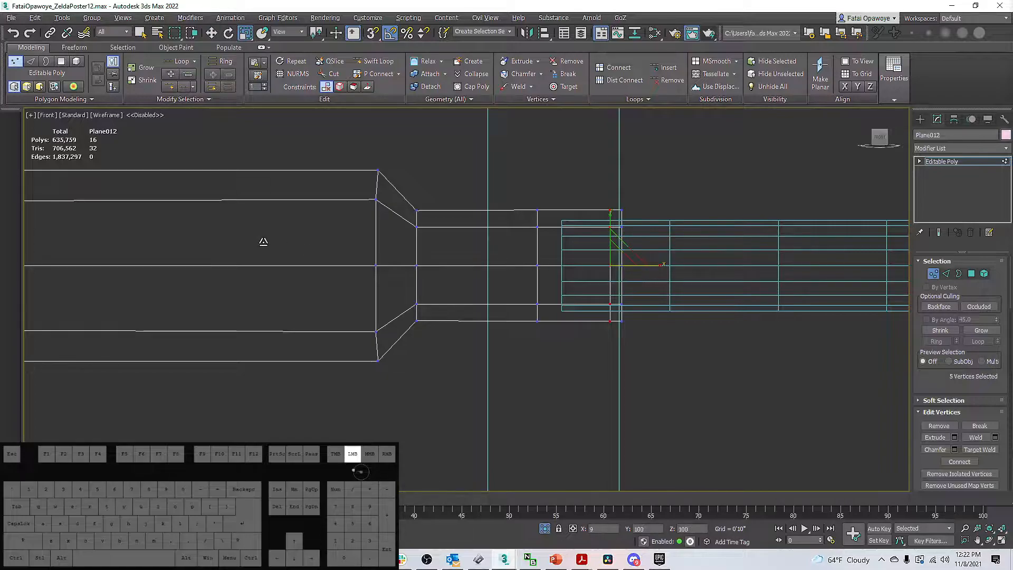
Select the vertices on the neck's end edge and scale them along X so the edge is straight.
click(622, 189)
drag(663, 362, 665, 362)
drag(674, 363, 644, 285)
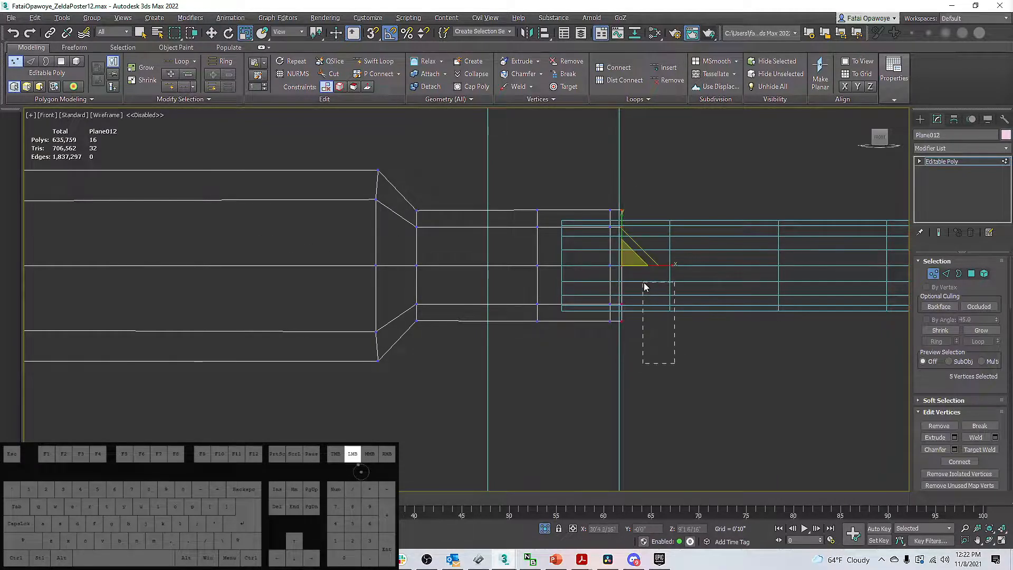
drag(620, 196, 619, 195)
drag(660, 266, 554, 259)
scroll(525, 248, down, 5)
middle_drag(521, 246, 624, 257)
scroll(624, 258, up, 2)
scroll(599, 261, down, 4)
middle_drag(389, 242, 512, 242)
scroll(288, 270, up, 2)
scroll(475, 258, down, 2)
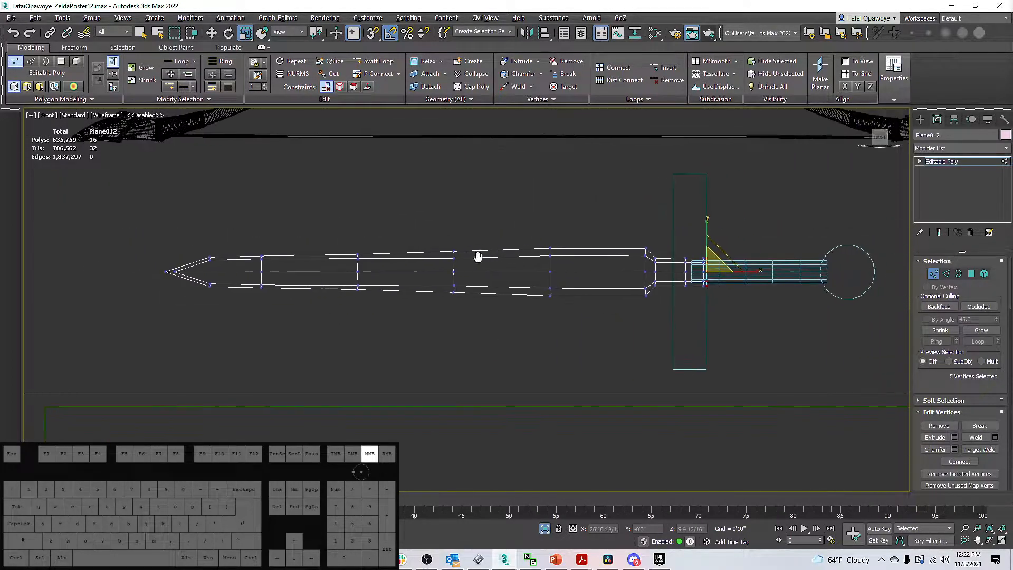
Select the blade's outer border edges except those at the neck's end, and move them back along Y to give the bevel depth.
click(958, 274)
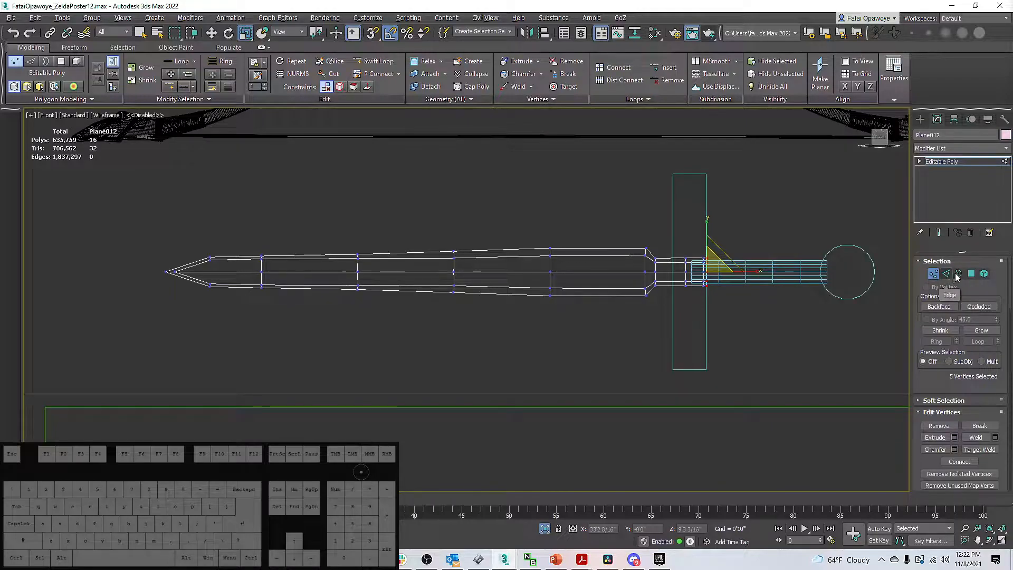
drag(722, 326, 689, 227)
scroll(699, 284, up, 5)
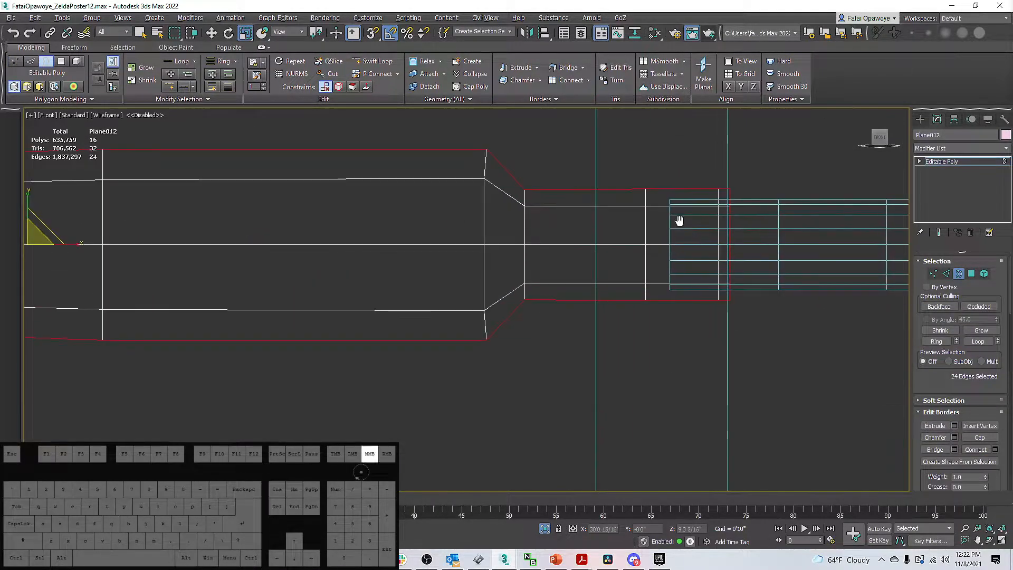
middle_drag(679, 221, 593, 254)
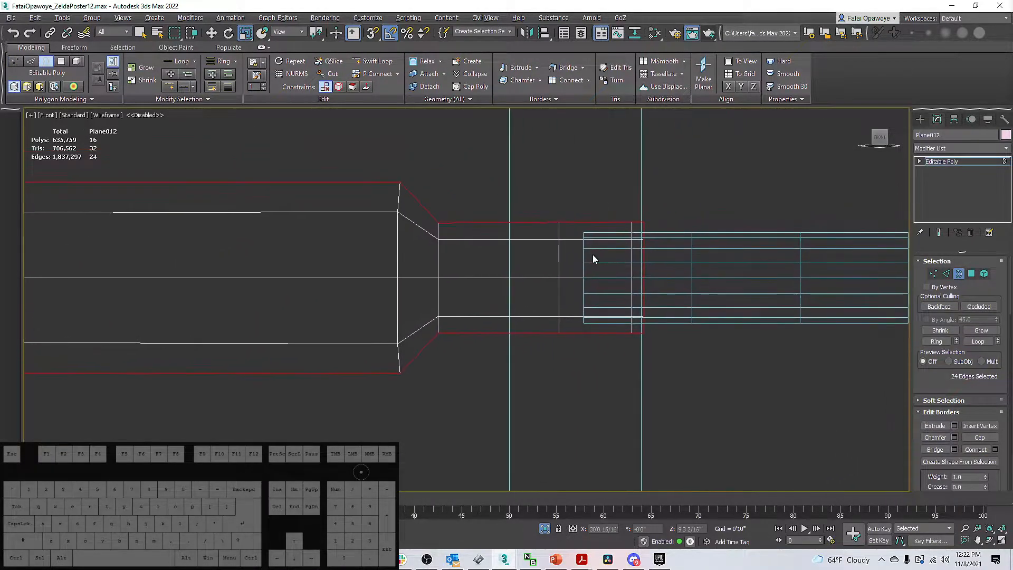
click(947, 274)
alt+drag(675, 264, 619, 264)
alt+drag(665, 234, 631, 328)
alt+middle_drag(572, 293, 472, 277)
drag(470, 277, 462, 280)
mouse_move(464, 284)
alt+middle_down()
mouse_move(339, 292)
mouse_move(452, 294)
alt+middle_up()
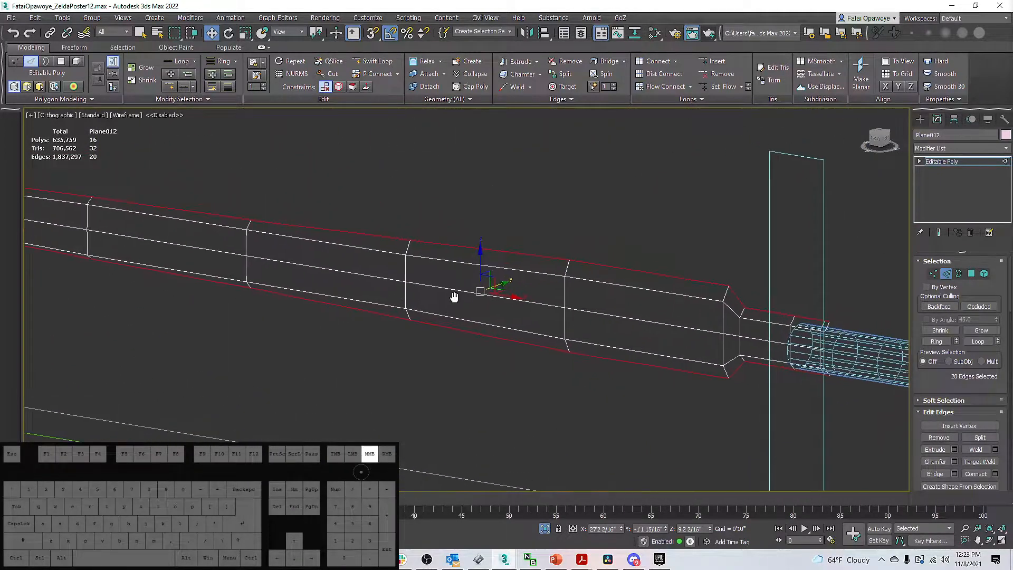
key(F3)
mouse_move(666, 280)
alt+middle_down()
mouse_move(729, 278)
mouse_move(485, 276)
mouse_move(494, 238)
mouse_move(575, 251)
mouse_move(616, 235)
mouse_move(608, 231)
mouse_move(691, 212)
mouse_move(672, 208)
mouse_move(725, 218)
alt+middle_up()
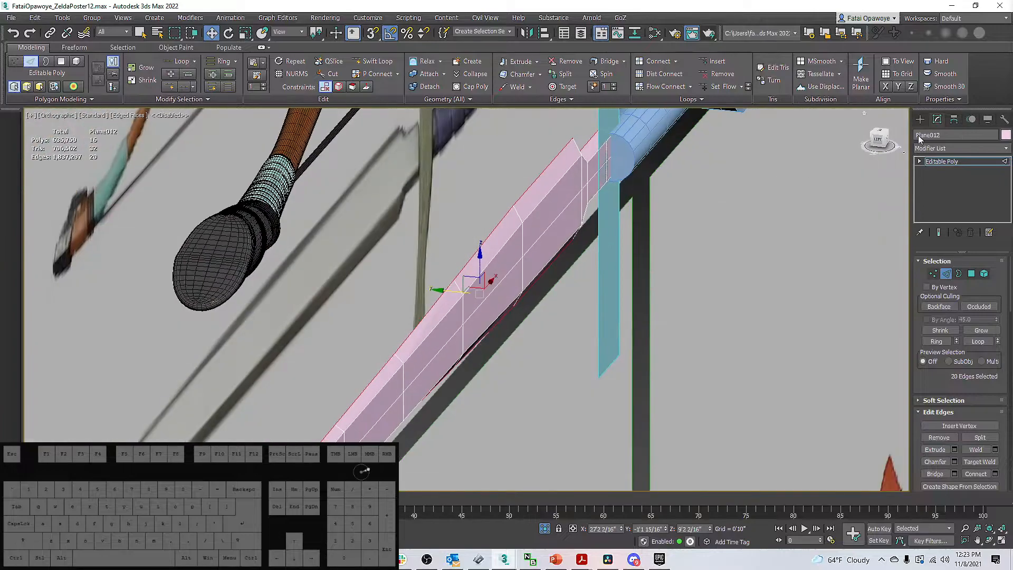
Add a Symmetry modifier to the blade with Z as the mirror axis.
click(998, 152)
key(s)
click(946, 267)
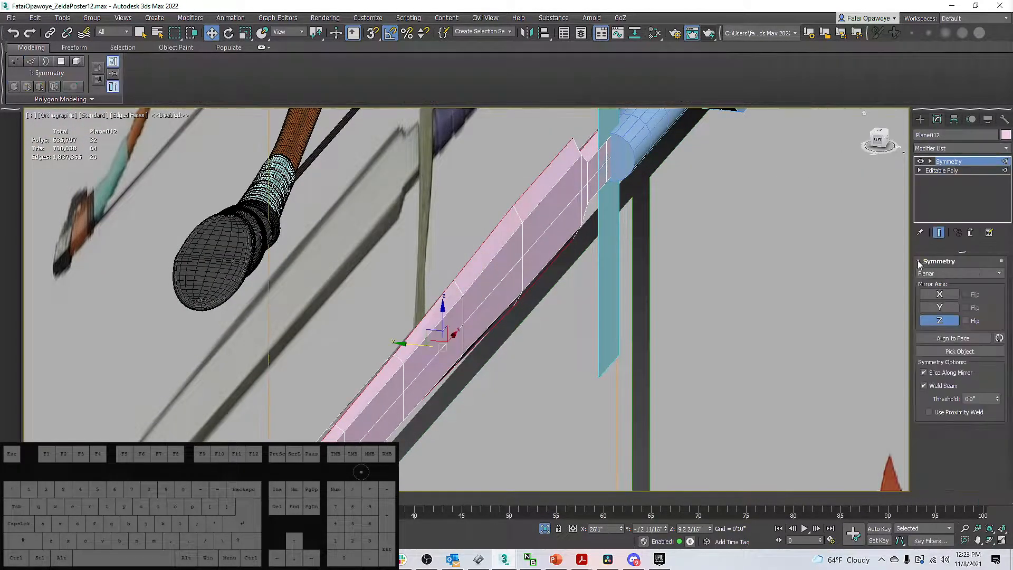
alt+middle_drag(679, 248, 691, 233)
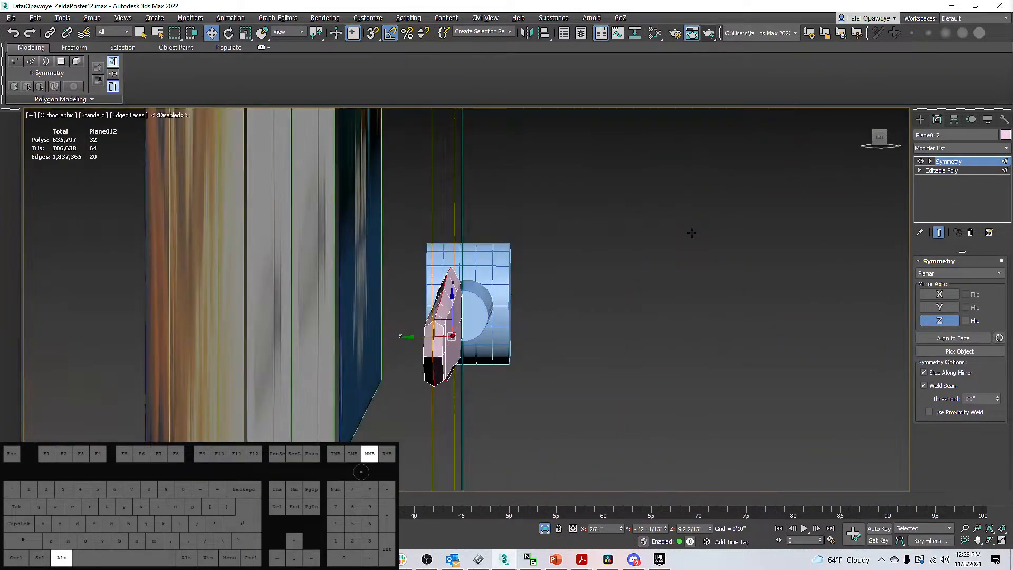
alt+middle_drag(560, 262, 472, 295)
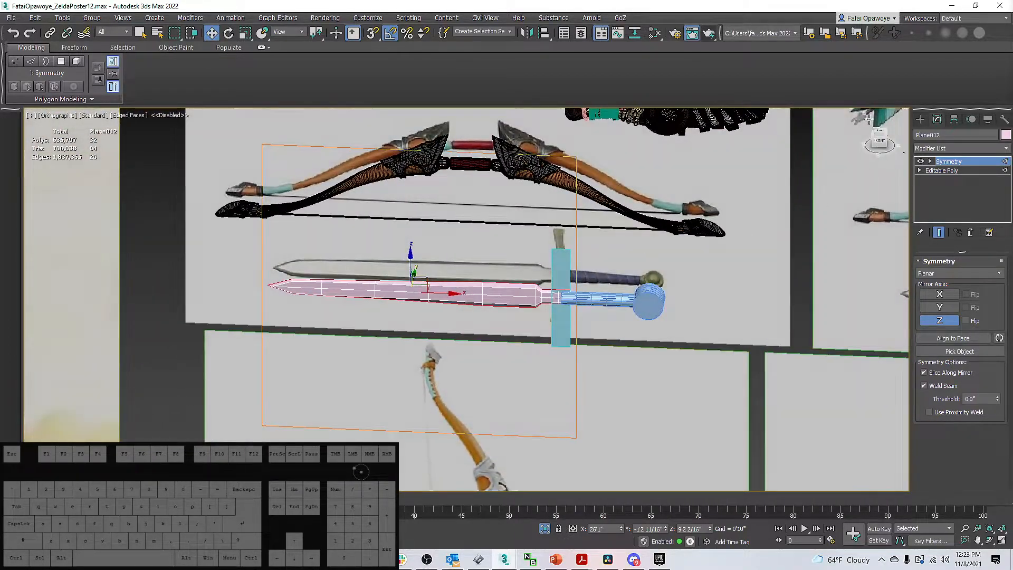
Add an Edit Poly modifier above Symmetry on the blade, and inspect the sword in shaded view without edges.
click(956, 149)
key(e)
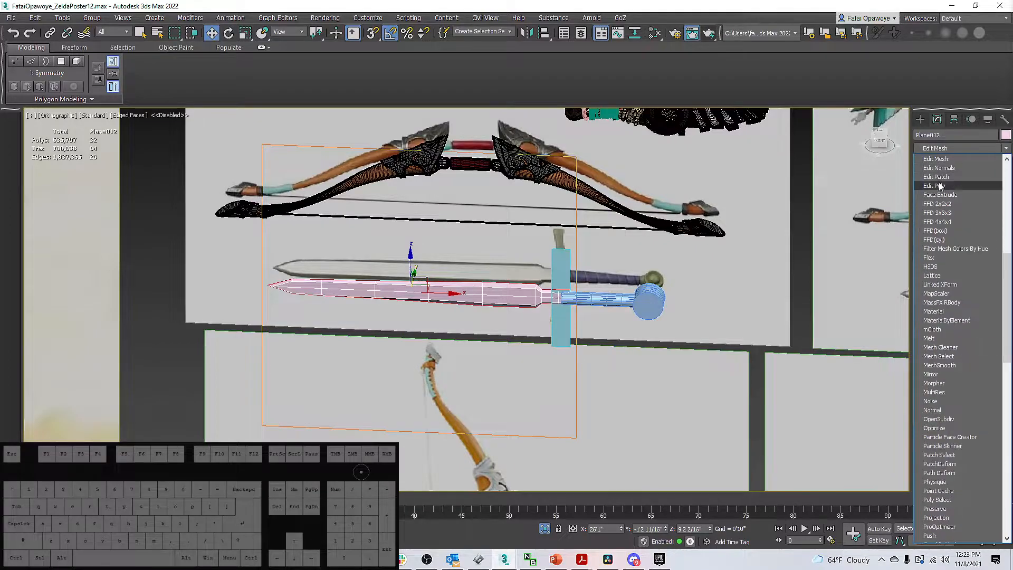
click(940, 185)
alt+middle_drag(666, 296, 818, 324)
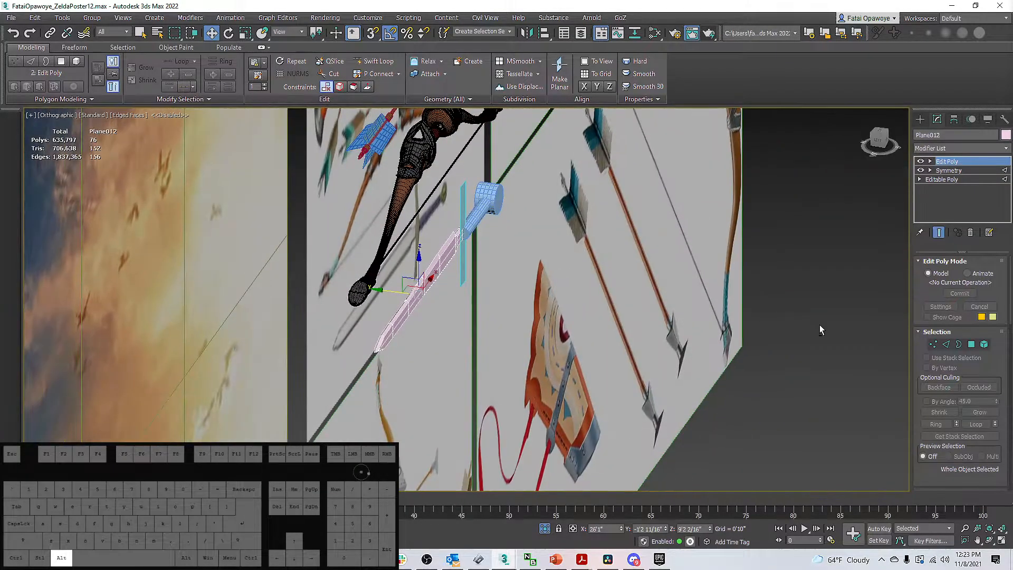
alt+middle_drag(673, 293, 609, 274)
scroll(615, 277, up, 2)
key(F4)
scroll(616, 281, down, 3)
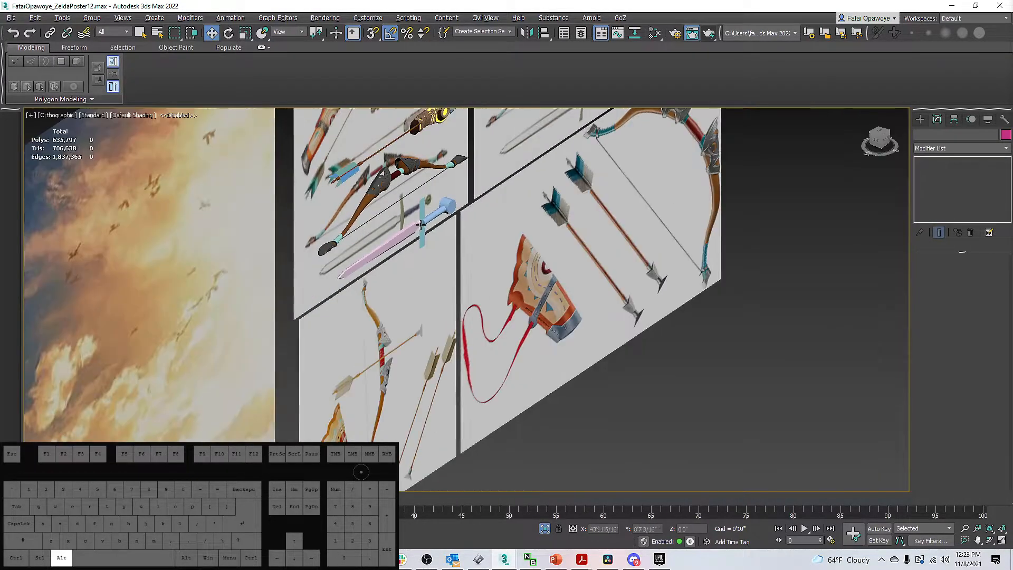
alt+middle_drag(421, 224, 646, 311)
scroll(528, 222, up, 5)
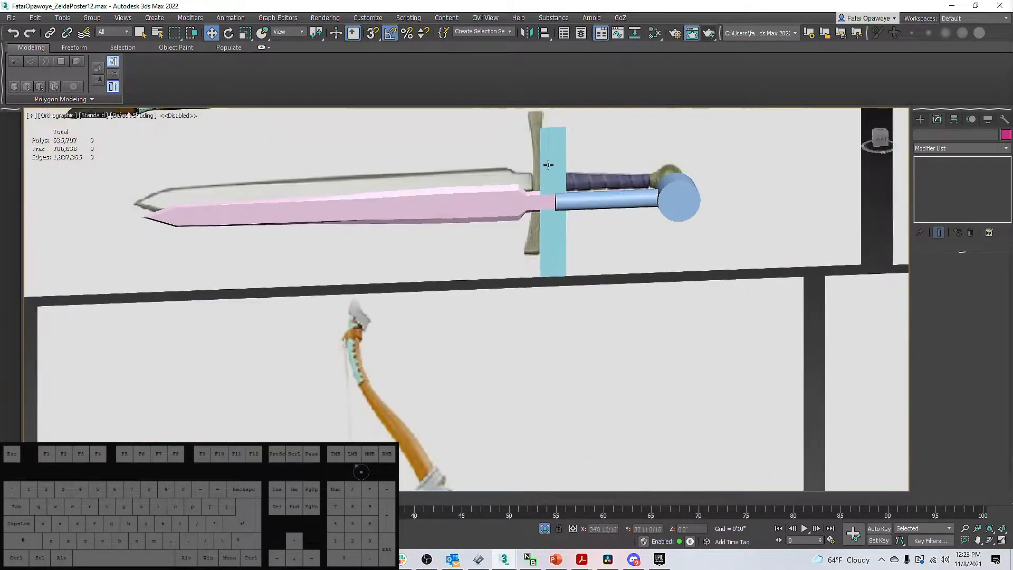
Select the crossguard plane and make it see-through over the reference in the front view, with edged faces shown.
click(547, 168)
scroll(548, 182, up, 2)
key(f)
key(z)
scroll(546, 209, down, 4)
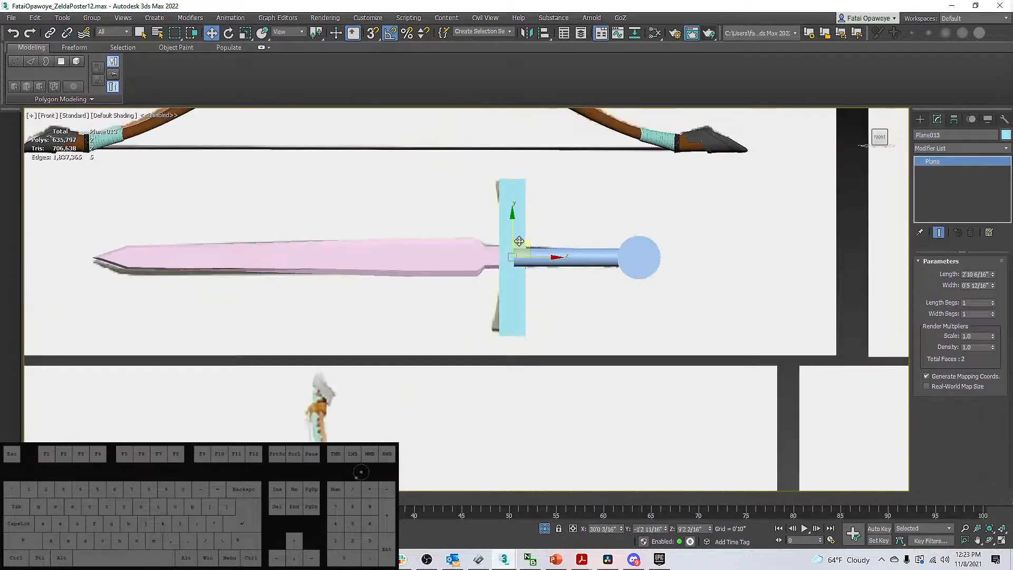
key(alt+w)
scroll(527, 237, up, 5)
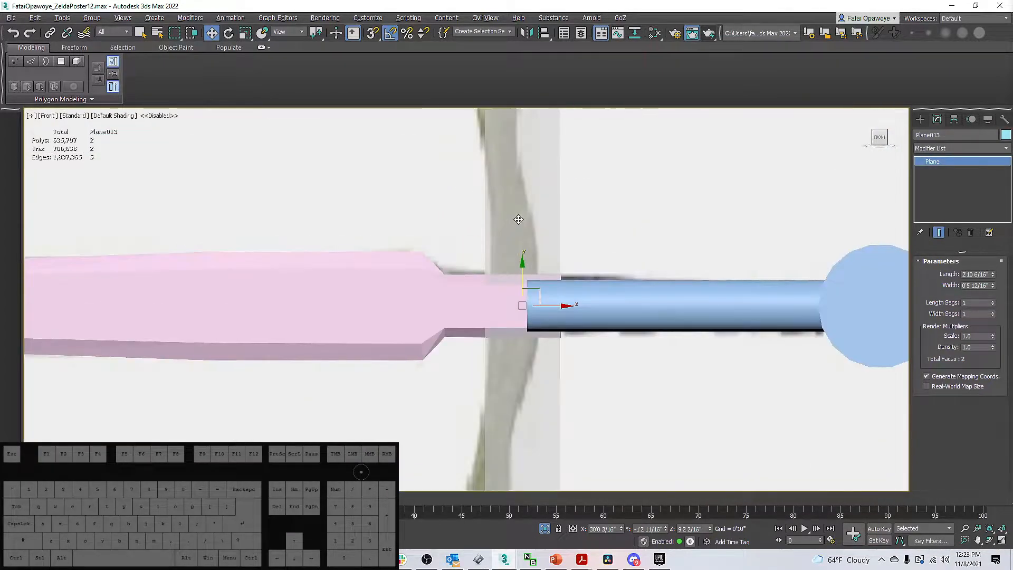
key(F4)
scroll(522, 245, down, 4)
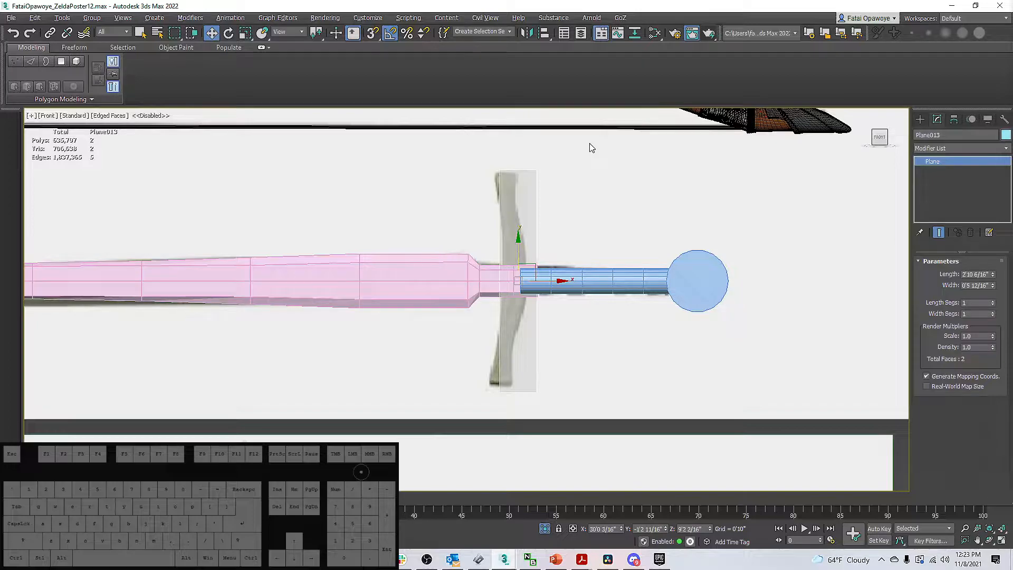
middle_drag(521, 223, 531, 218)
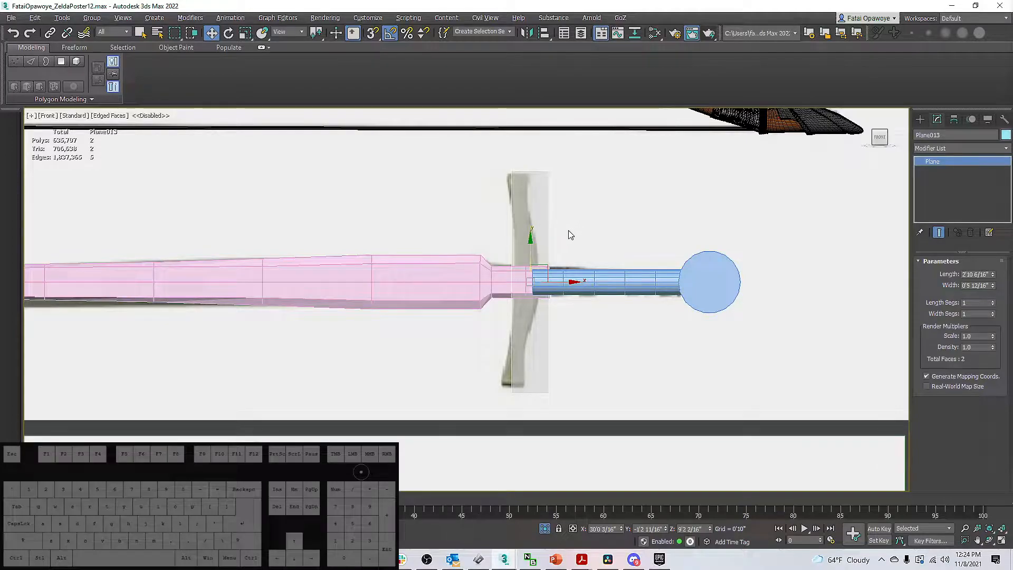
Add an Edit Poly modifier to the crossguard plane and switch to vertex editing.
click(979, 147)
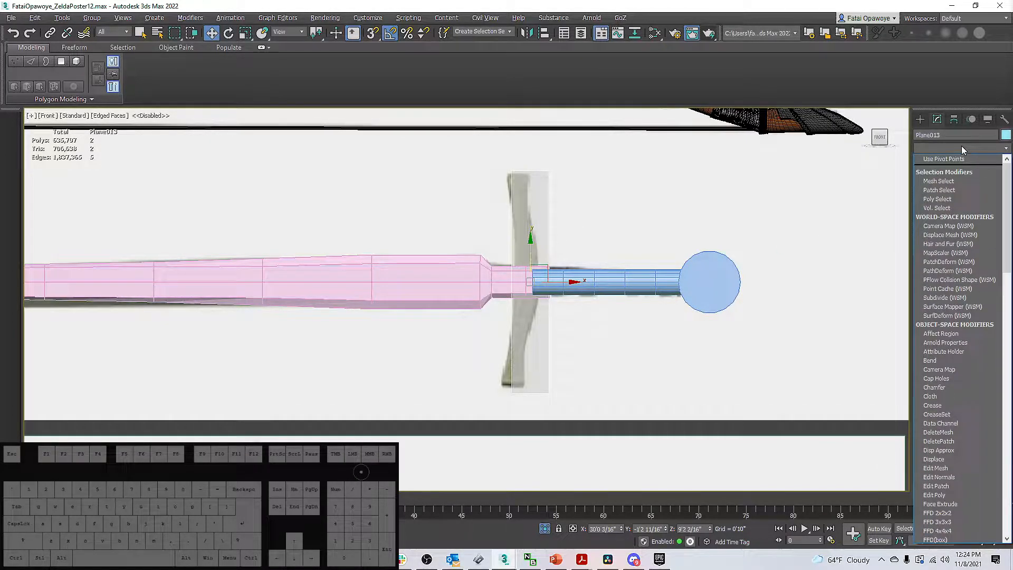
key(e)
click(937, 191)
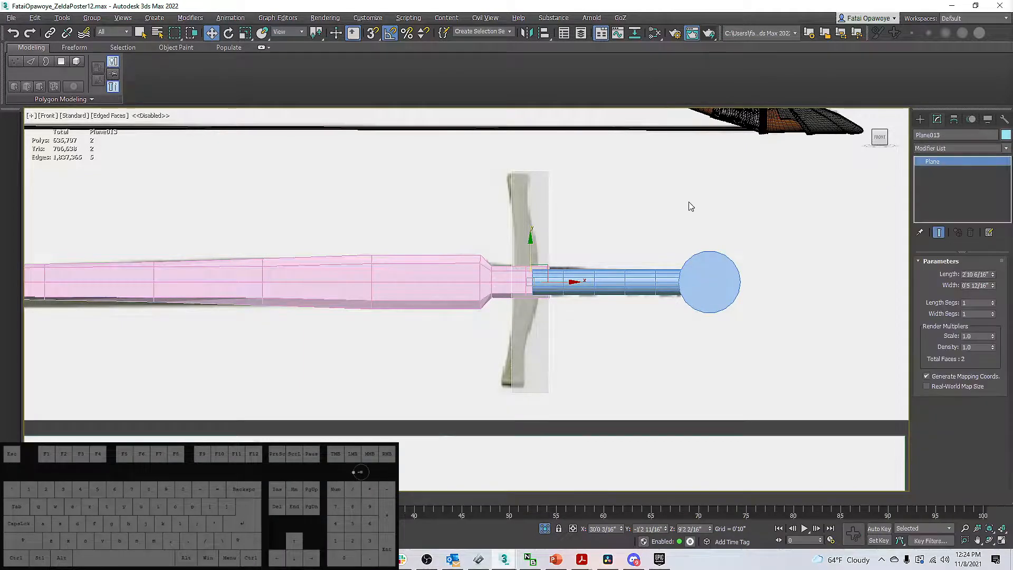
key(1)
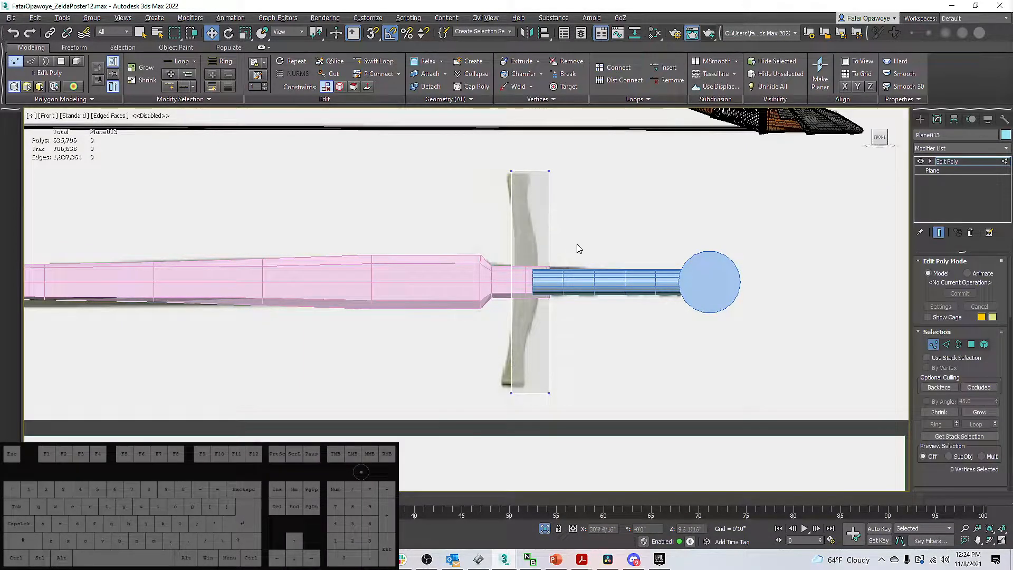
Move the crossguard's handle-side vertices inward along X to match the guard's width in the reference.
drag(519, 167, 540, 174)
drag(575, 411, 575, 410)
drag(578, 277, 565, 276)
drag(522, 174, 524, 175)
Connect the crossguard's two long side edges with 4 segments.
click(944, 345)
drag(611, 303, 475, 242)
right_click(550, 271)
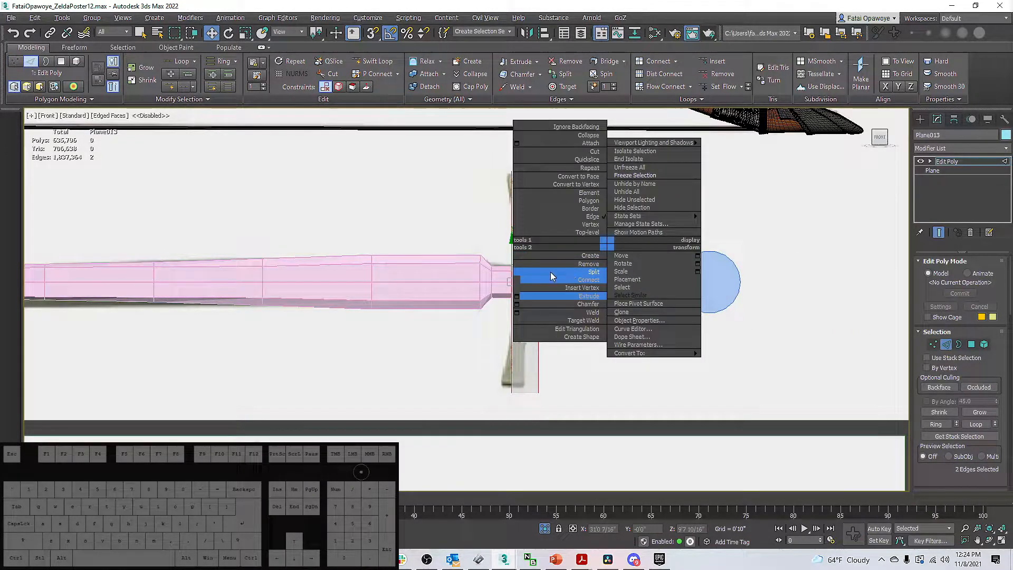
click(694, 214)
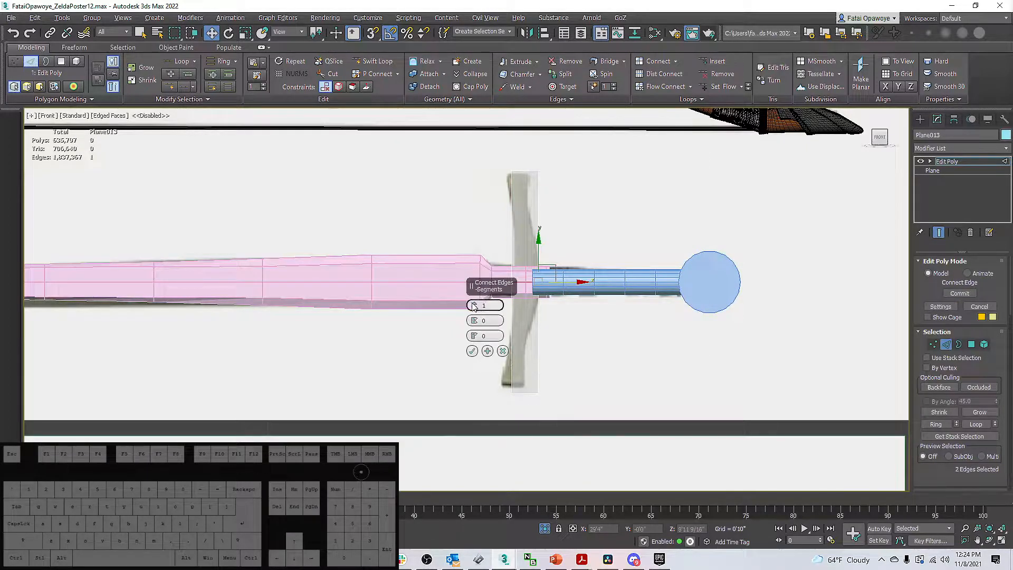
click(474, 305)
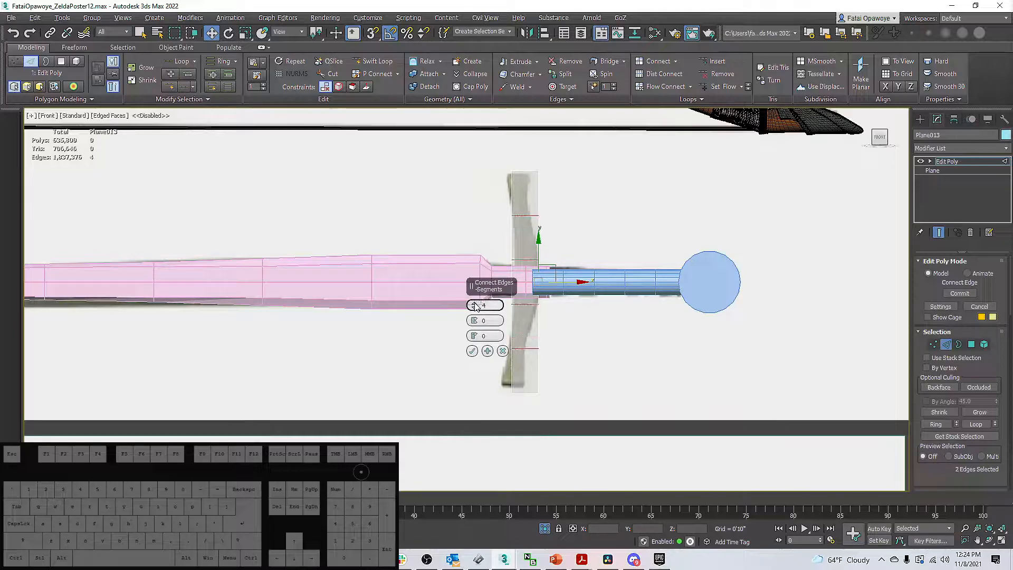
click(471, 352)
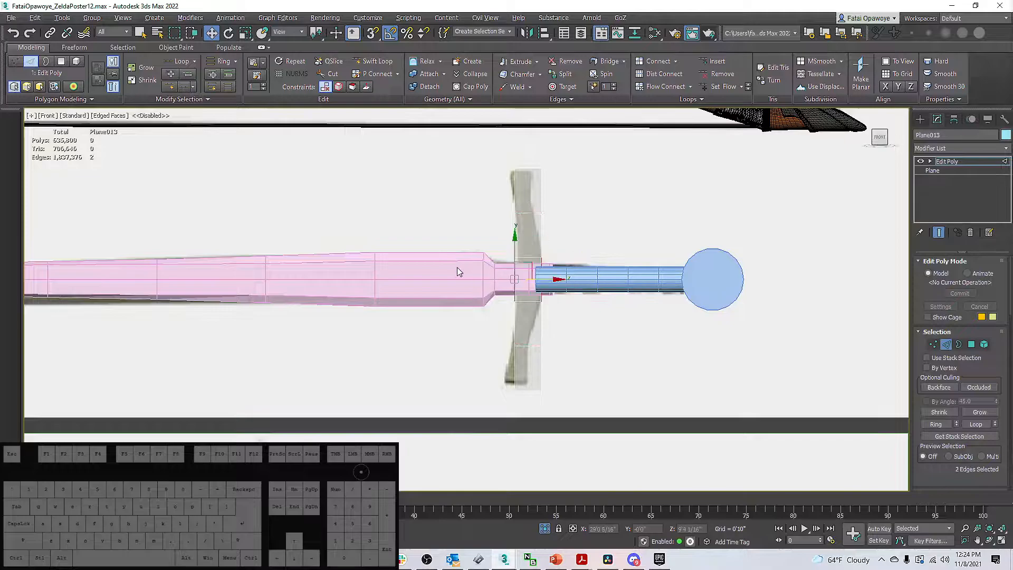
Connect the two side edges of the crossguard's middle section with 1 segment along the sword's centre line.
right_click(580, 264)
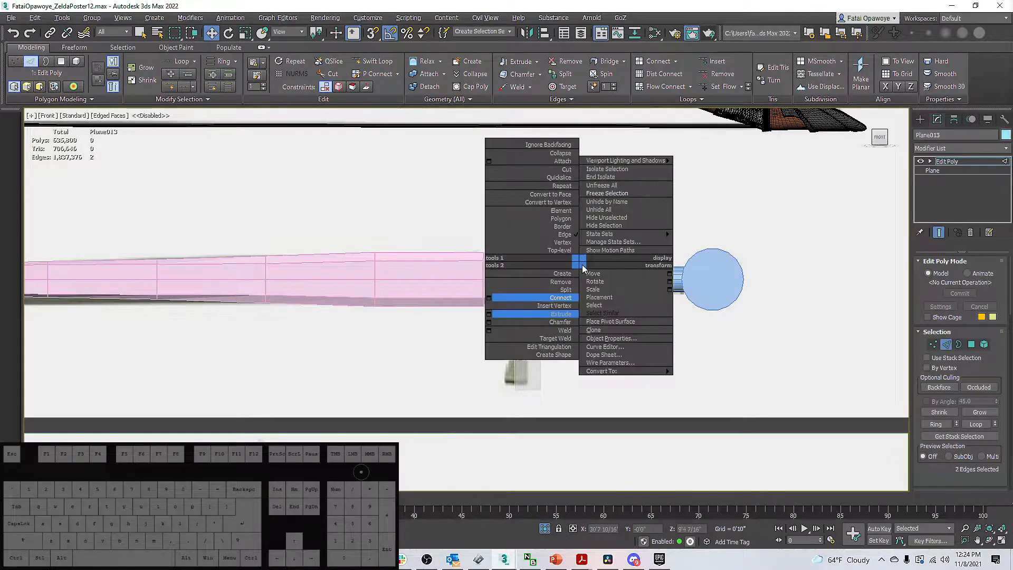
click(488, 298)
right_click(474, 306)
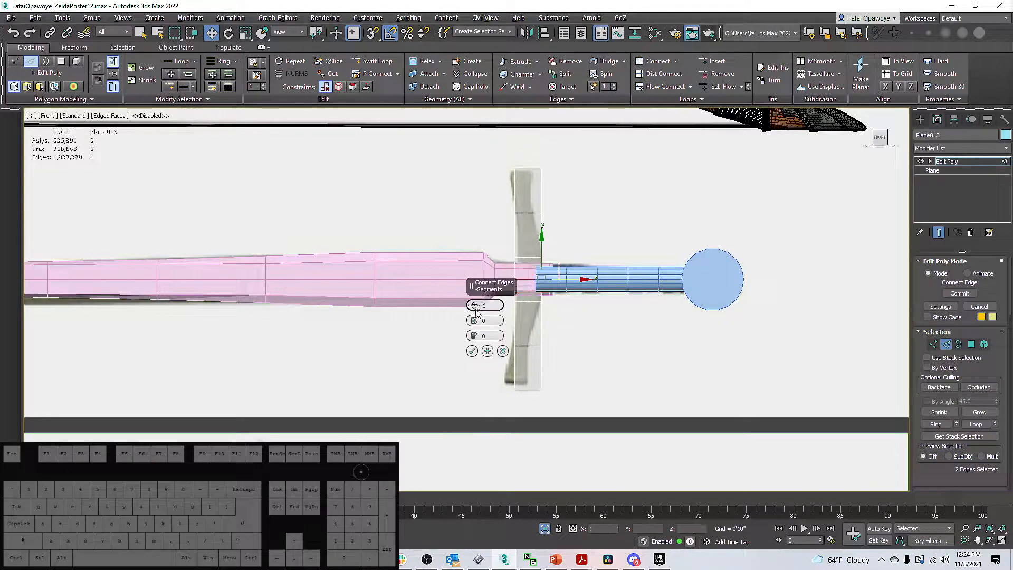
click(471, 351)
Delete the polygons of the crossguard's upper half.
click(971, 343)
drag(546, 146, 505, 261)
ctrl+drag(578, 273, 473, 173)
key(Delete)
Shift the lower vertices of the remaining crossguard half toward the blade to follow the slanted arm in the reference.
scroll(520, 262, up, 3)
middle_drag(597, 282, 542, 211)
scroll(542, 204, up, 1)
key(1)
middle_drag(571, 262, 561, 197)
scroll(562, 196, down, 3)
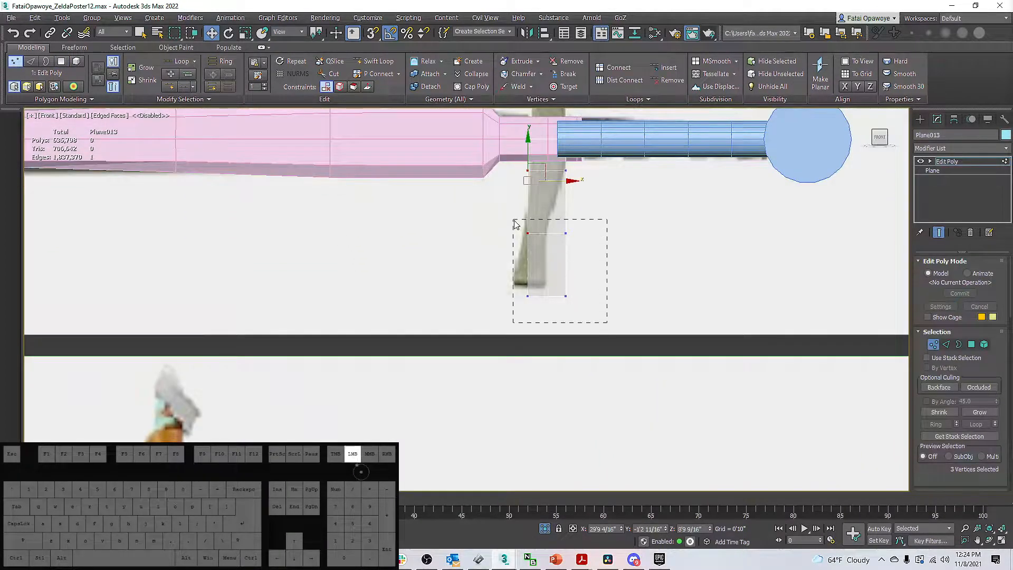
drag(507, 230, 510, 233)
drag(576, 263, 570, 263)
drag(511, 291, 536, 296)
drag(584, 325, 497, 263)
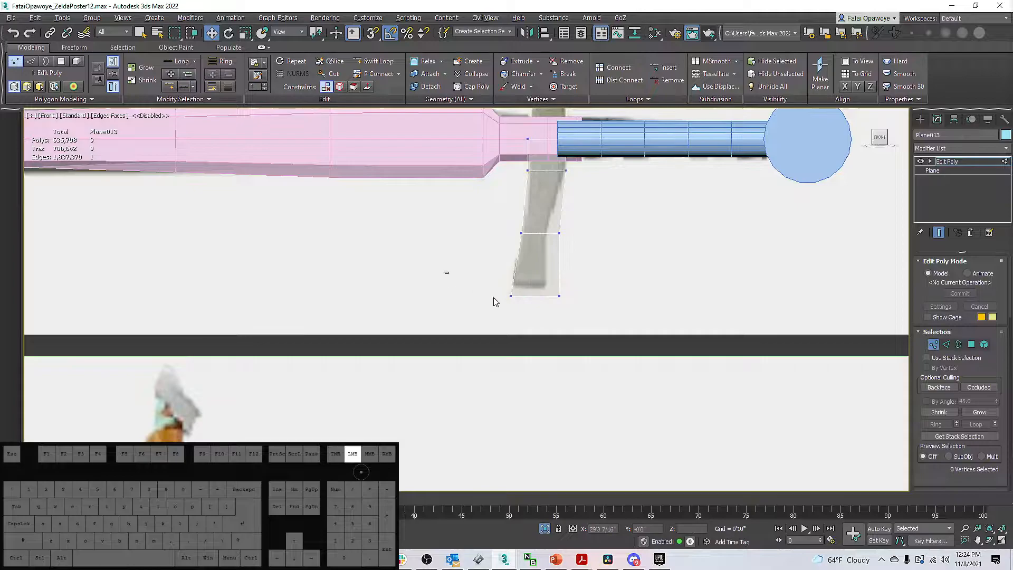
Move the lower handle-side vertices inward along X to match the narrow end of the guard arm in the reference.
drag(535, 267, 572, 262)
middle_drag(569, 204, 598, 253)
scroll(598, 254, up, 2)
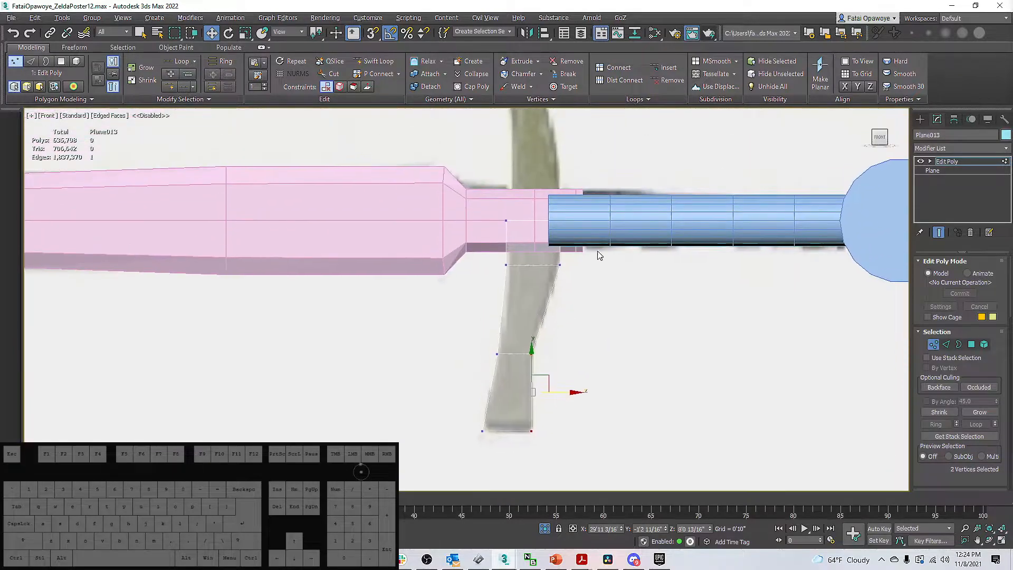
scroll(528, 264, down, 2)
scroll(524, 262, down, 2)
key(alt+w)
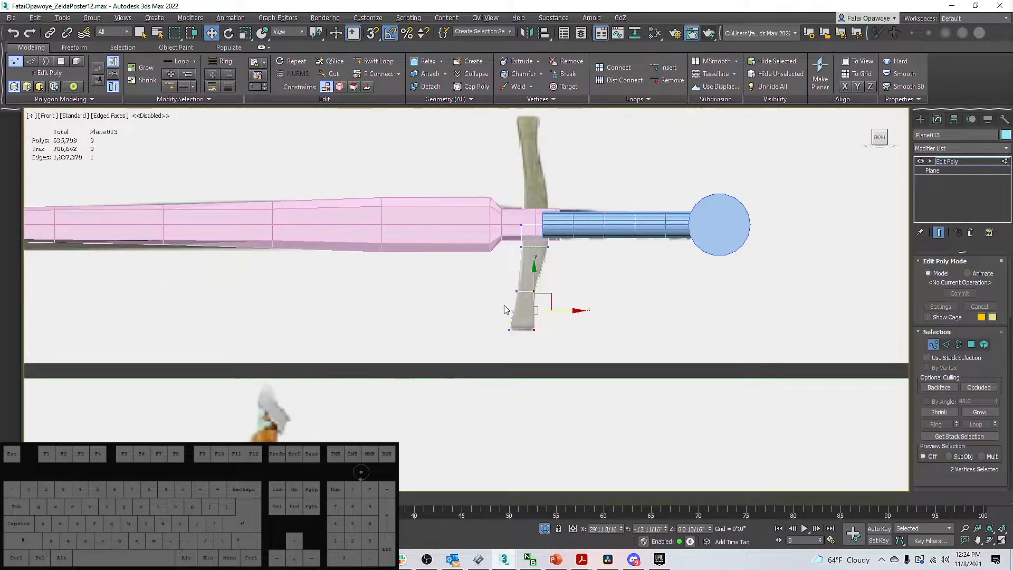
scroll(505, 304, up, 3)
drag(501, 344, 542, 392)
middle_drag(544, 344, 553, 357)
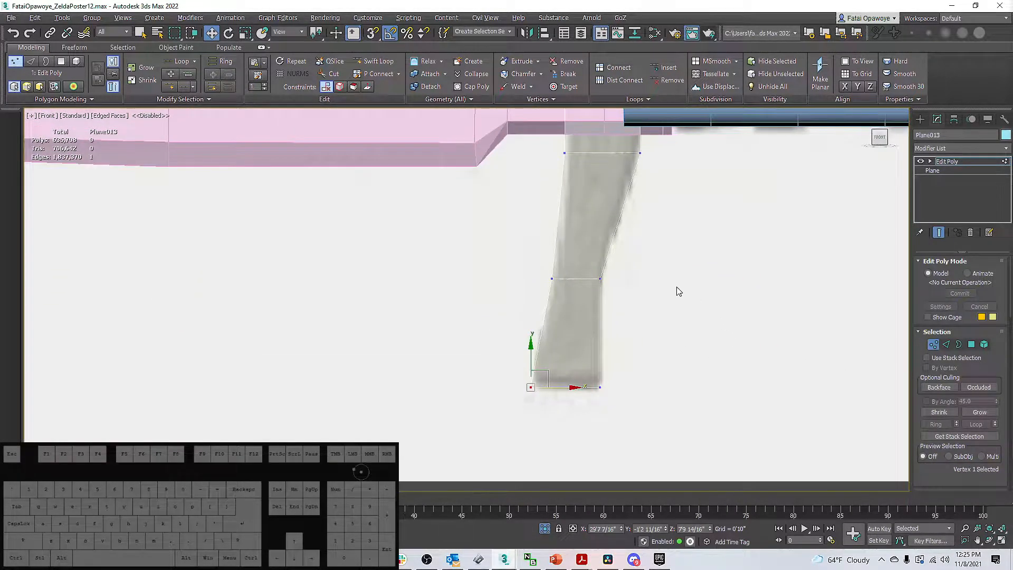
scroll(679, 292, down, 3)
middle_drag(640, 343, 577, 352)
scroll(601, 365, up, 2)
Add a Symmetry modifier to the half crossguard, mirroring it on the Y axis with Flip enabled.
click(936, 149)
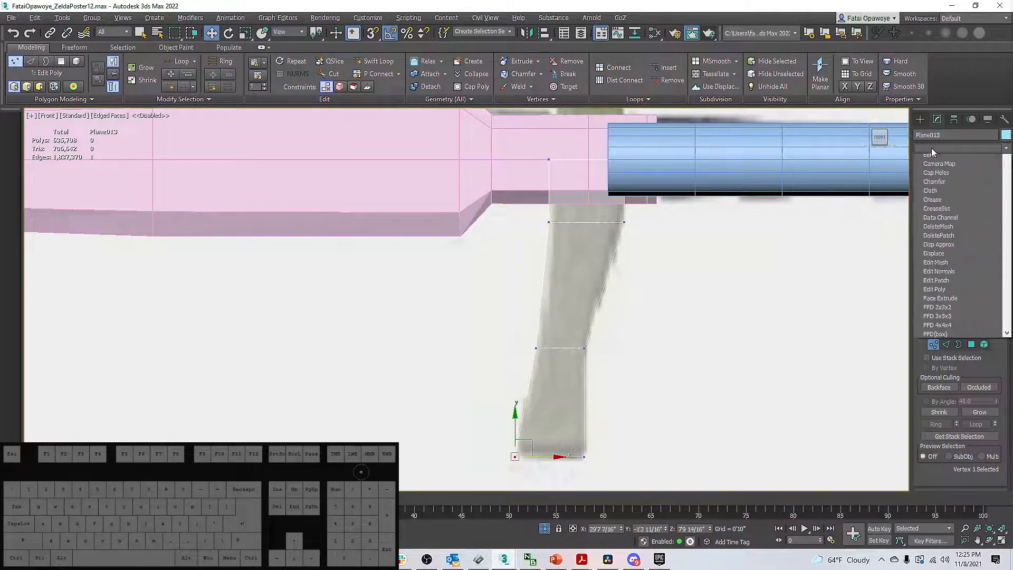
click(592, 221)
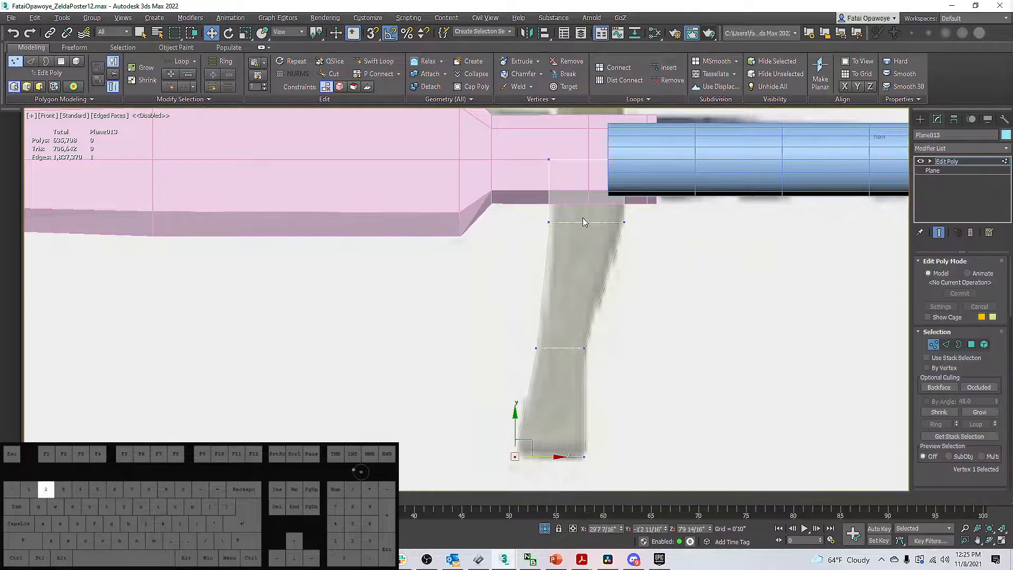
key(2)
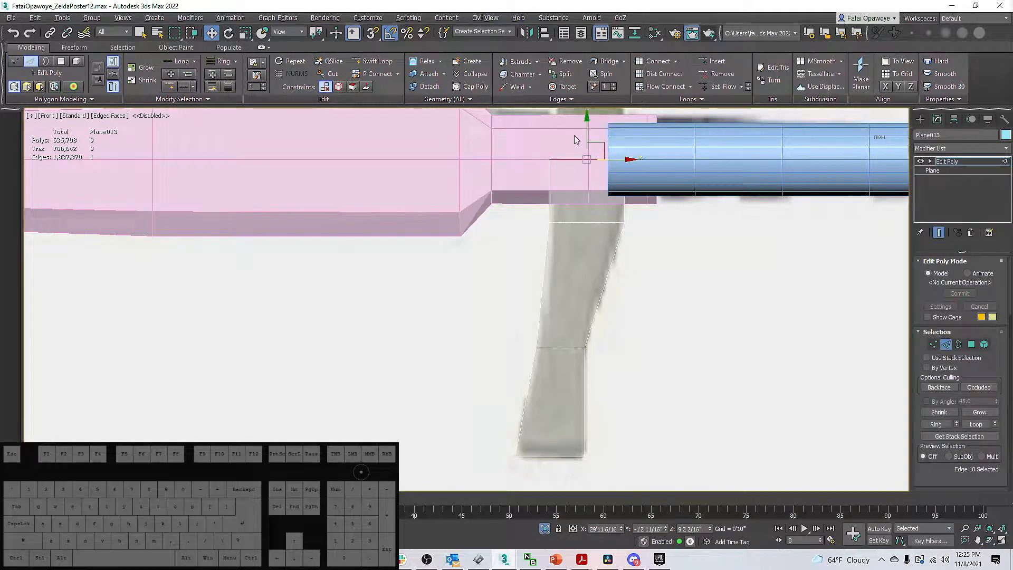
click(967, 149)
key(s)
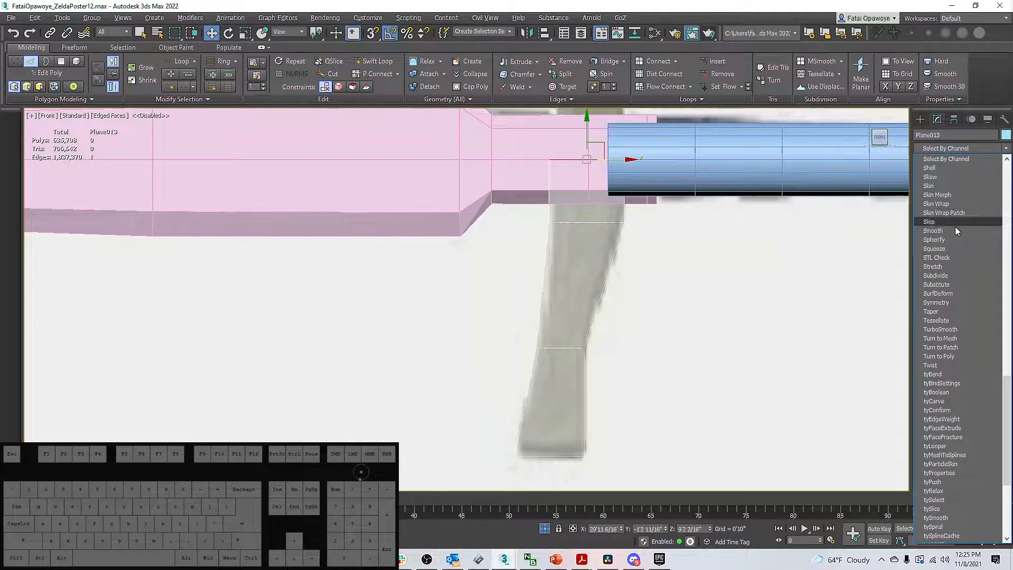
click(931, 303)
click(940, 319)
click(941, 310)
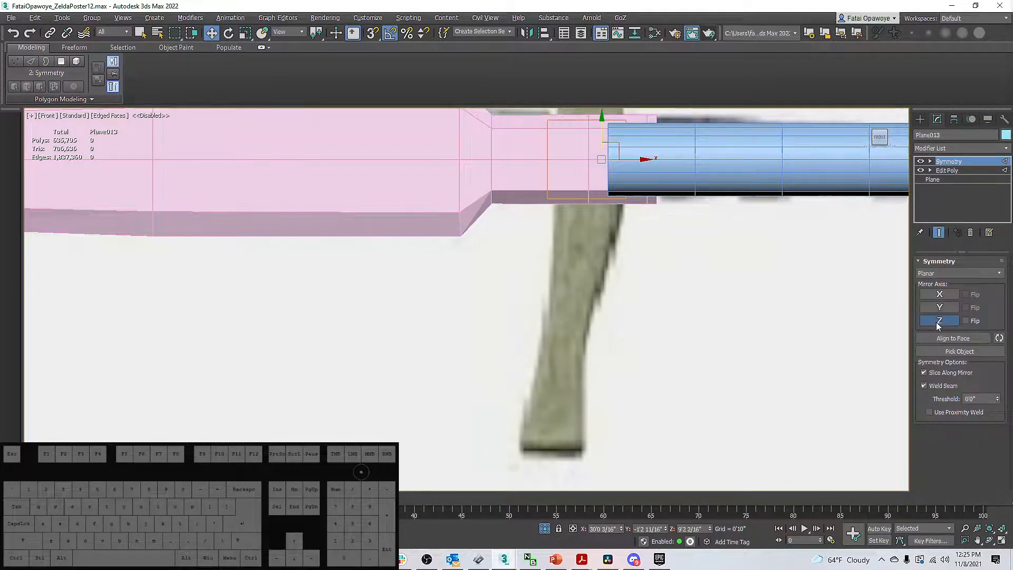
click(944, 294)
click(947, 310)
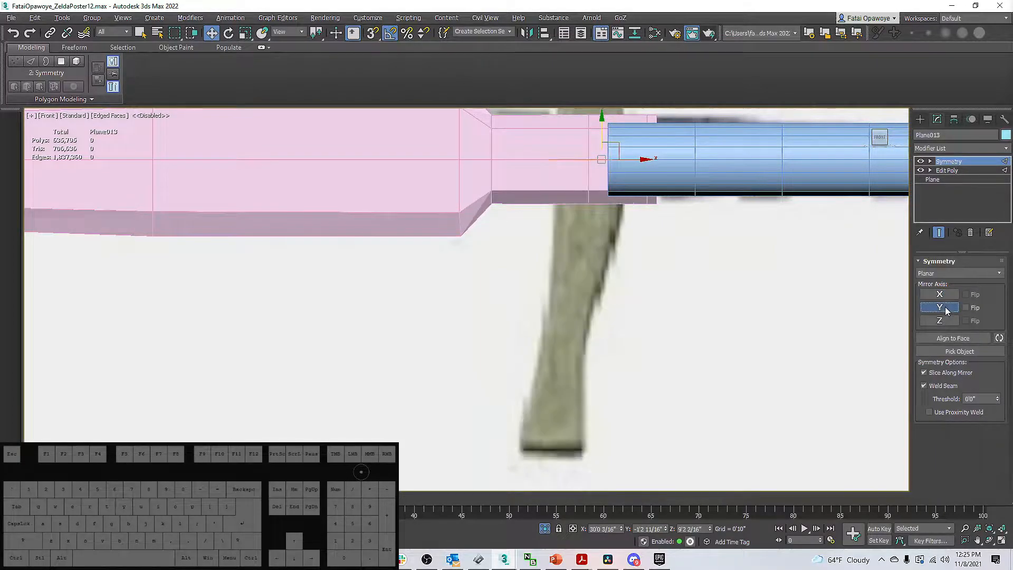
click(965, 307)
alt+middle_drag(538, 136, 601, 164)
Add a Shell modifier to the mirrored crossguard and set its inner amount to 1.
click(990, 149)
key(s)
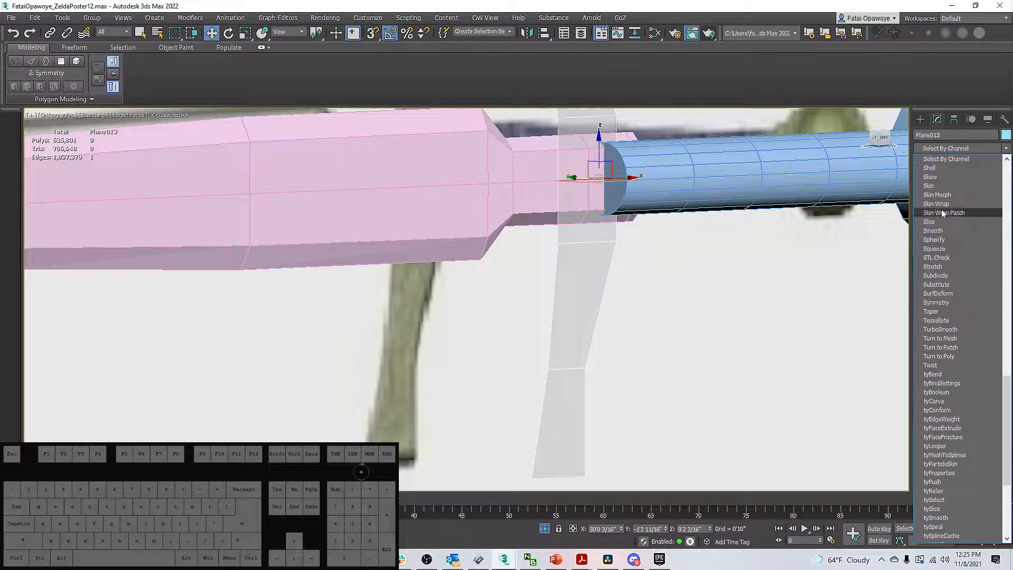
click(948, 169)
alt+middle_drag(591, 158, 459, 251)
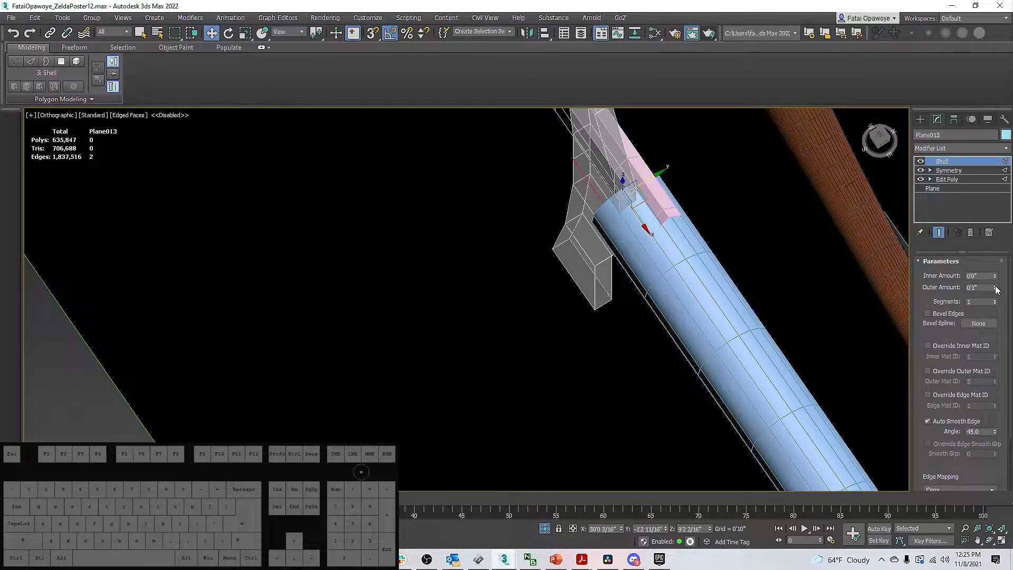
alt+middle_drag(642, 198, 738, 169)
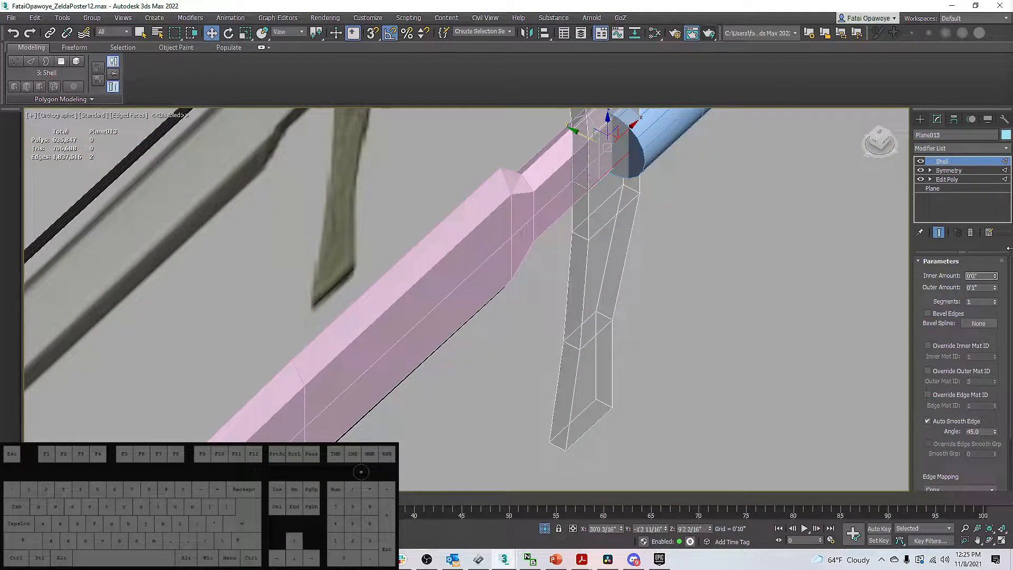
text(1)
key(Return)
alt+middle_drag(662, 233, 791, 177)
scroll(647, 200, down, 5)
Add an Edit Poly modifier above the Shell and display the crossguard opaque with edged faces.
click(969, 150)
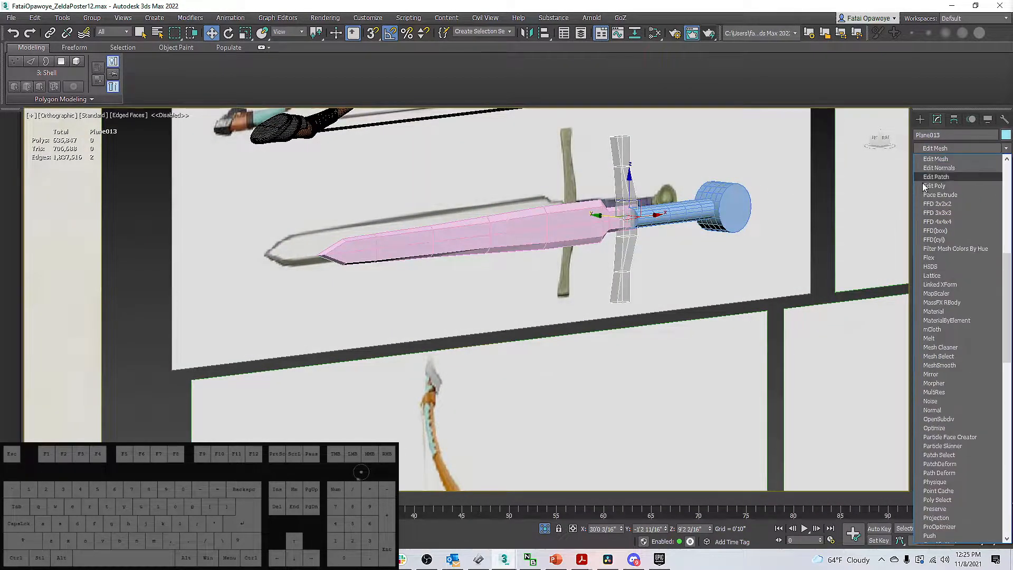
click(736, 155)
alt+middle_drag(738, 157, 682, 157)
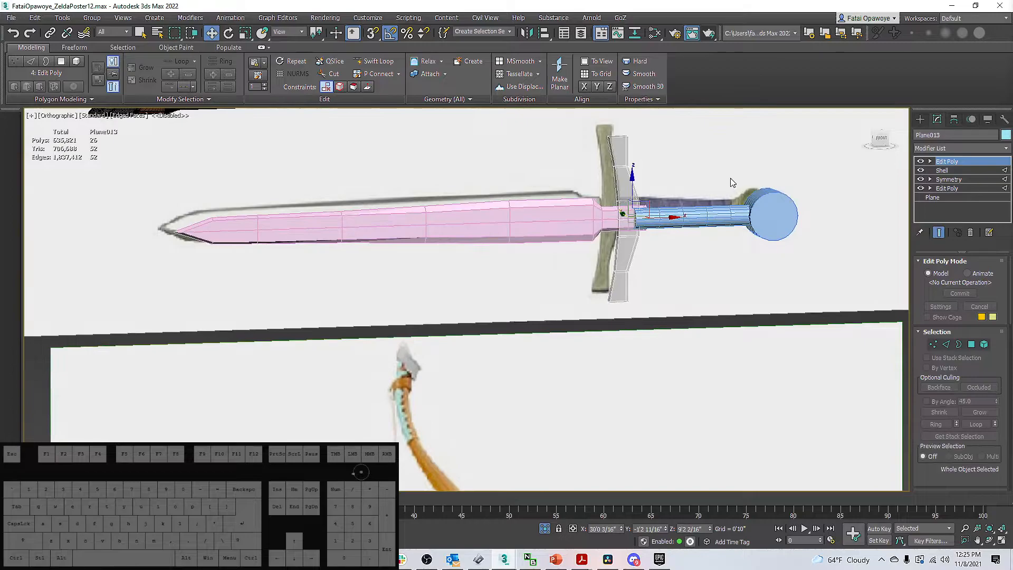
scroll(728, 201, up, 3)
key(F4)
scroll(687, 247, up, 2)
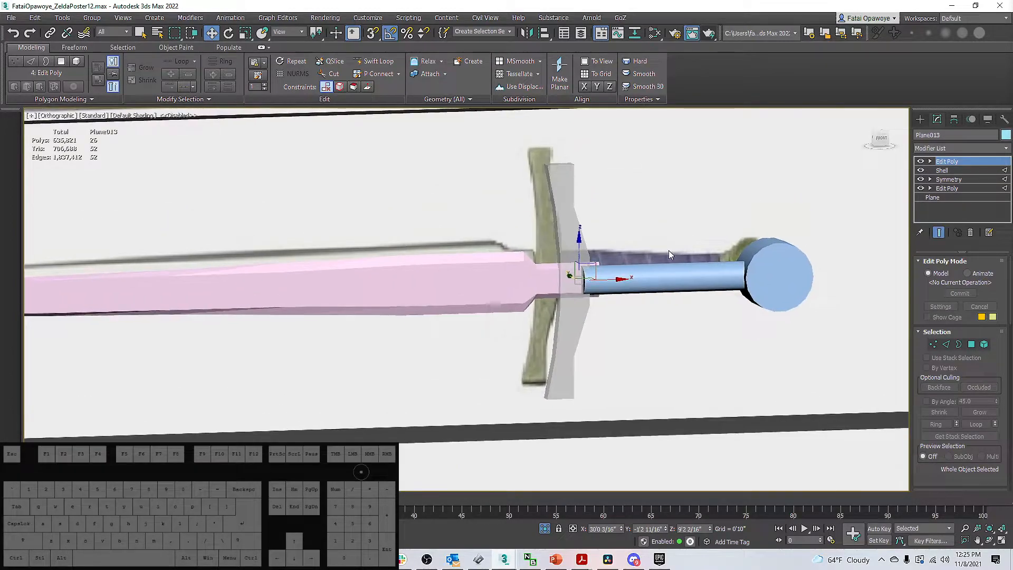
alt+middle_drag(646, 250, 576, 210)
scroll(577, 280, up, 4)
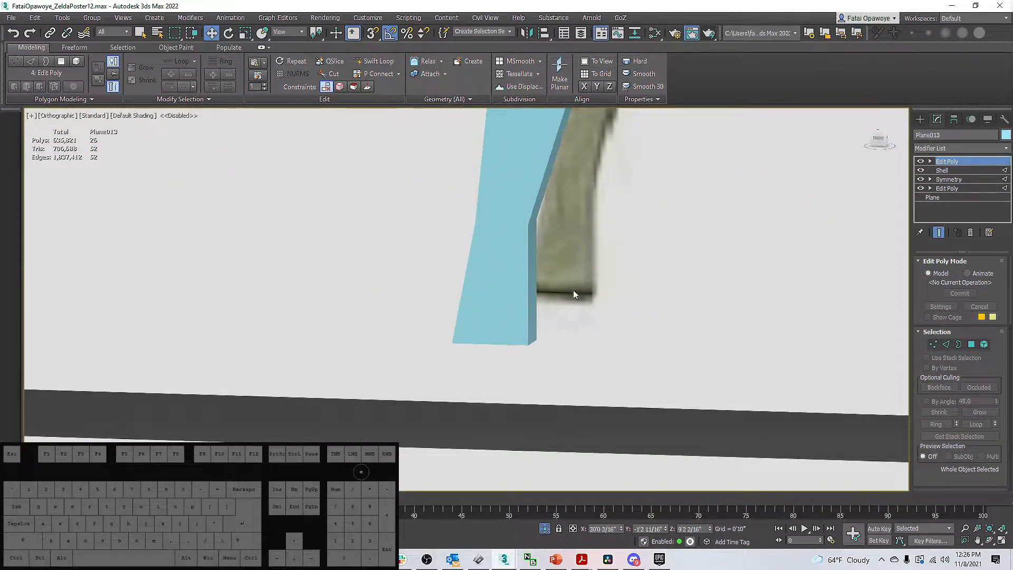
scroll(573, 252, down, 5)
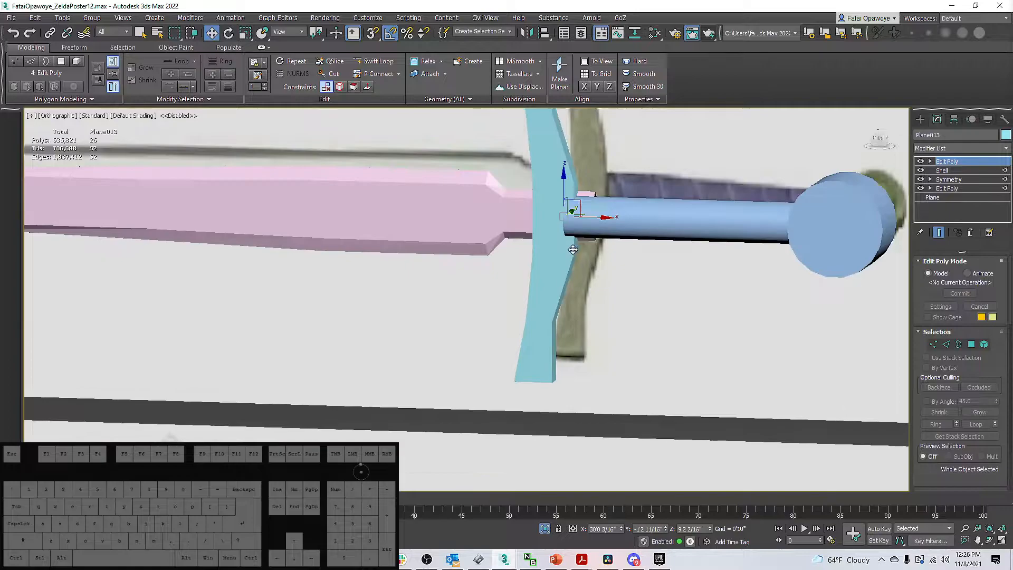
key(F4)
scroll(788, 246, up, 5)
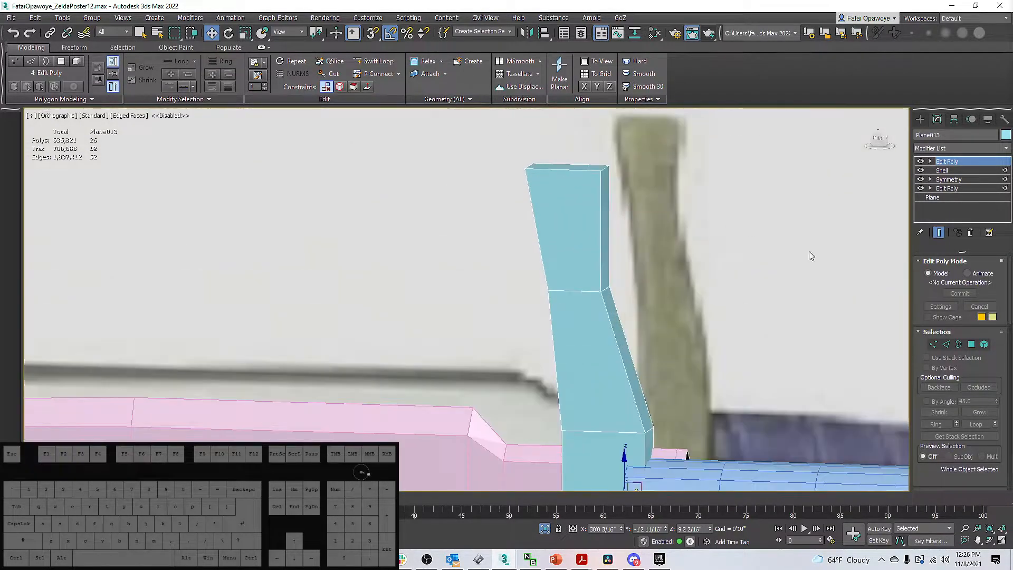
click(945, 345)
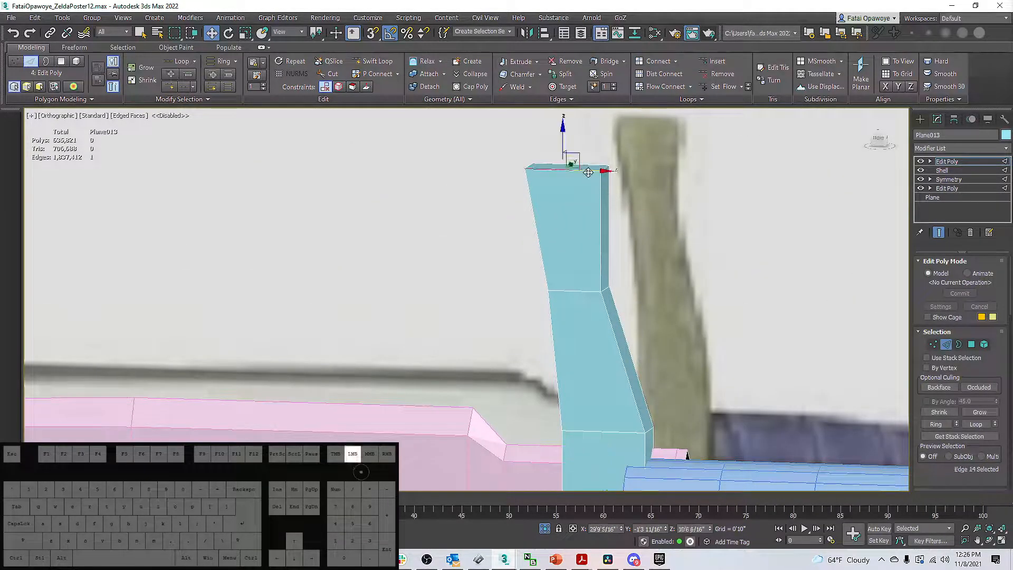
scroll(587, 165, down, 5)
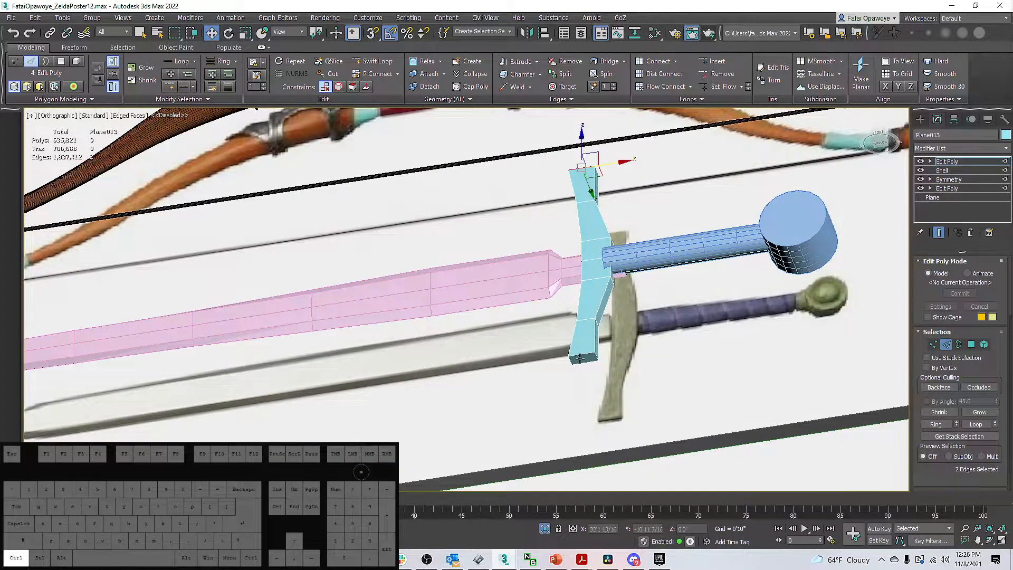
ctrl+click(585, 355)
alt+middle_drag(616, 331, 624, 213)
right_click(627, 223)
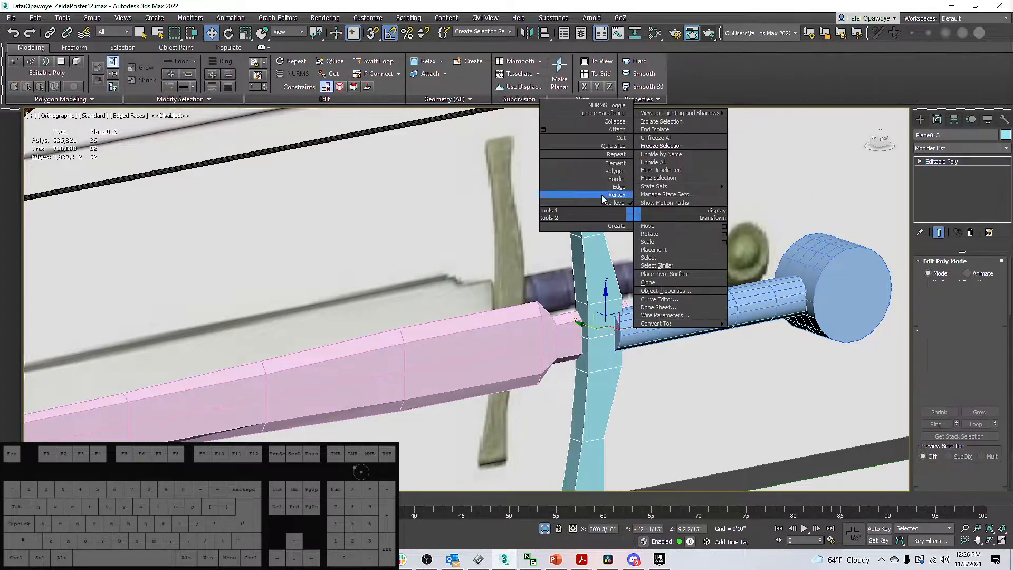
click(586, 255)
key(ctrl+z)
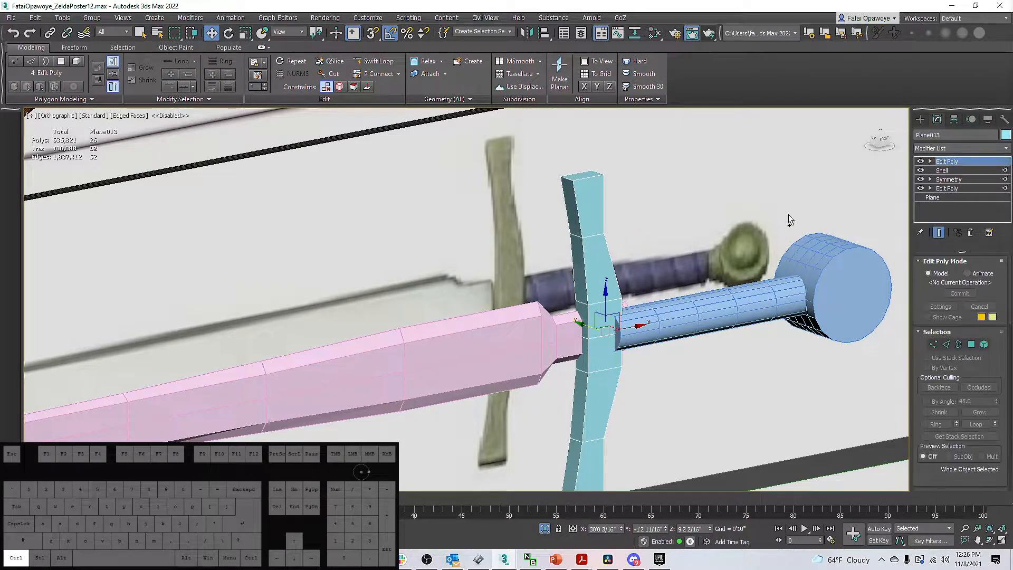
Chamfer the four edges at the crossguard's two tips by 0'0 8/16" with 2 segments.
click(947, 345)
alt+middle_drag(672, 242, 618, 119)
alt+middle_drag(578, 342, 588, 372)
alt+middle_drag(605, 139, 611, 161)
right_click(611, 161)
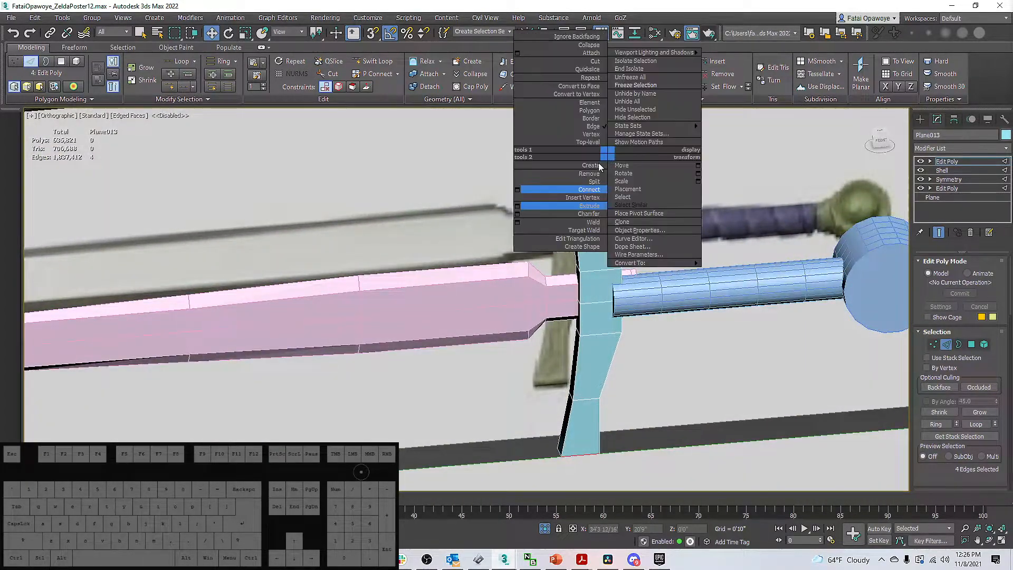
click(521, 213)
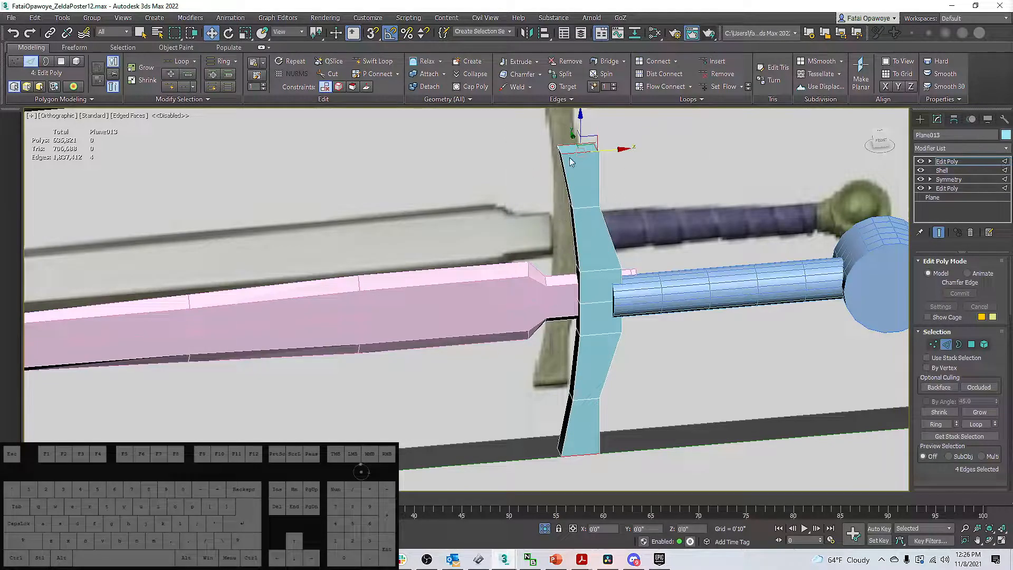
middle_drag(623, 150, 593, 208)
scroll(591, 208, up, 5)
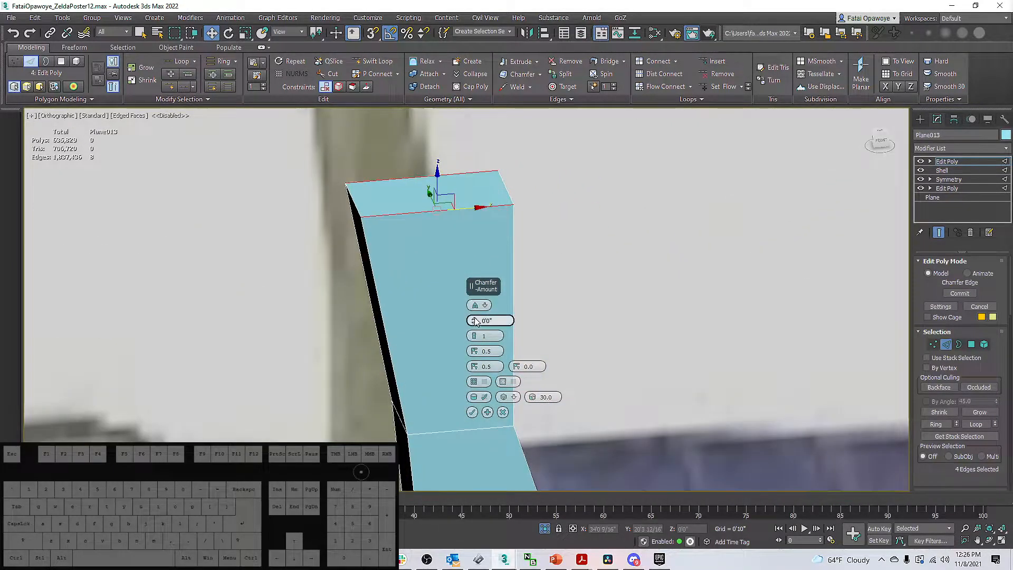
drag(474, 322, 475, 305)
alt+middle_drag(657, 256, 571, 305)
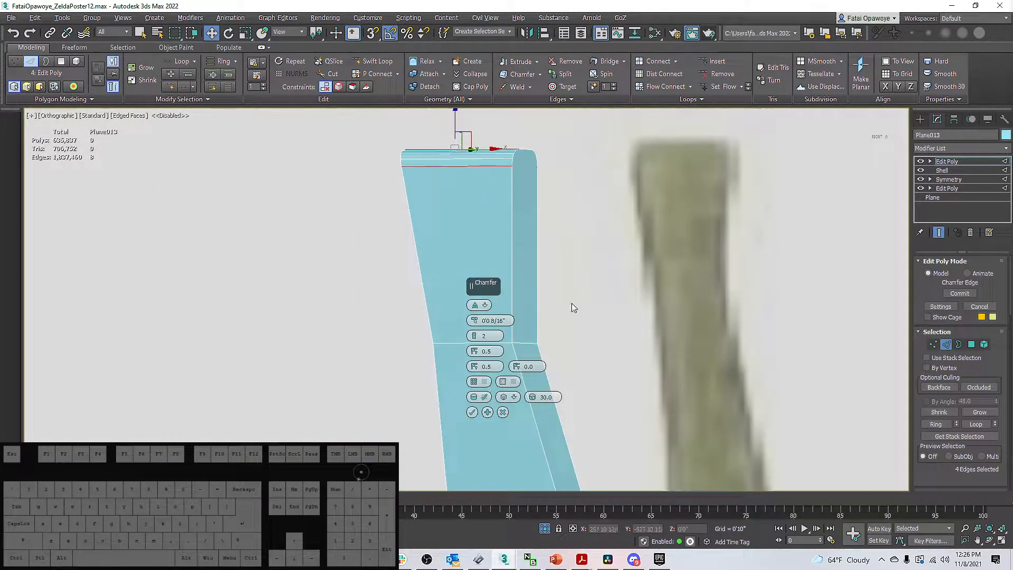
click(471, 414)
Connect the lowest pair of vertices of the upper tip's rounded corners across its narrow side face.
alt+middle_drag(561, 253, 493, 282)
scroll(477, 168, up, 5)
middle_drag(477, 167, 448, 169)
key(1)
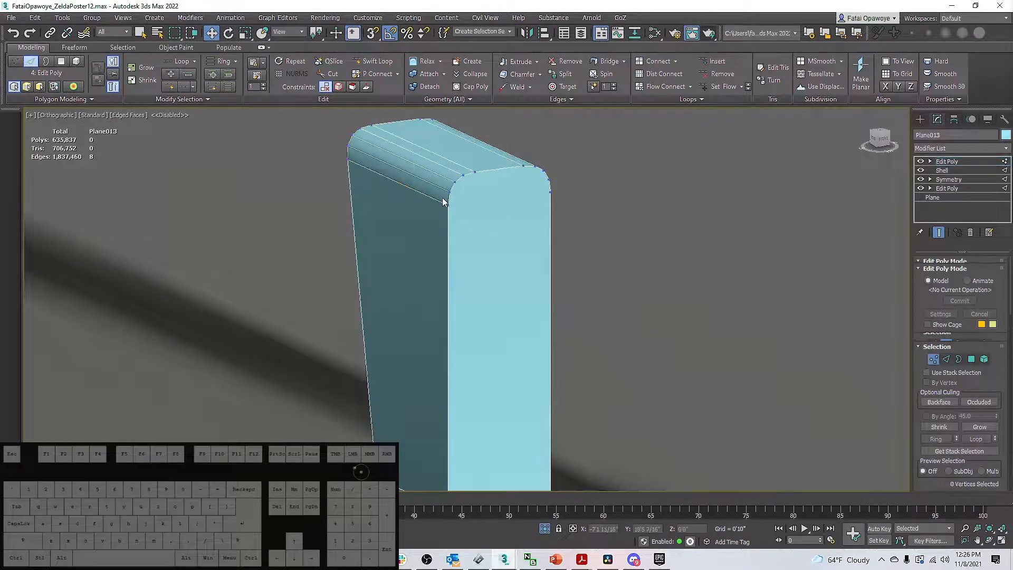
scroll(446, 202, up, 2)
click(451, 207)
ctrl+click(596, 187)
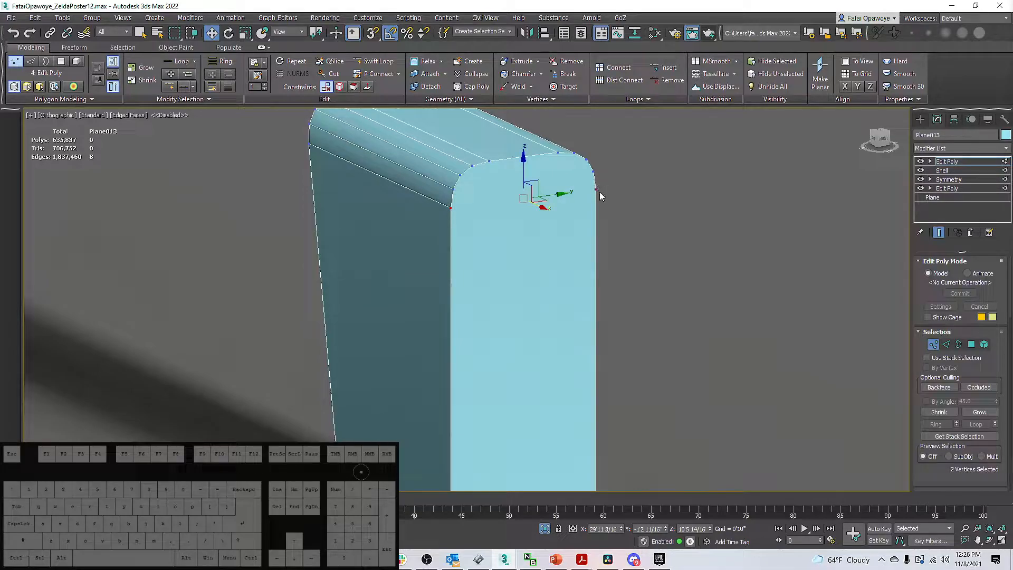
right_click(601, 191)
click(549, 221)
Connect the remaining three pairs of opposite corner vertices across the upper tip's narrow side face.
click(453, 189)
ctrl+click(594, 173)
right_click(594, 173)
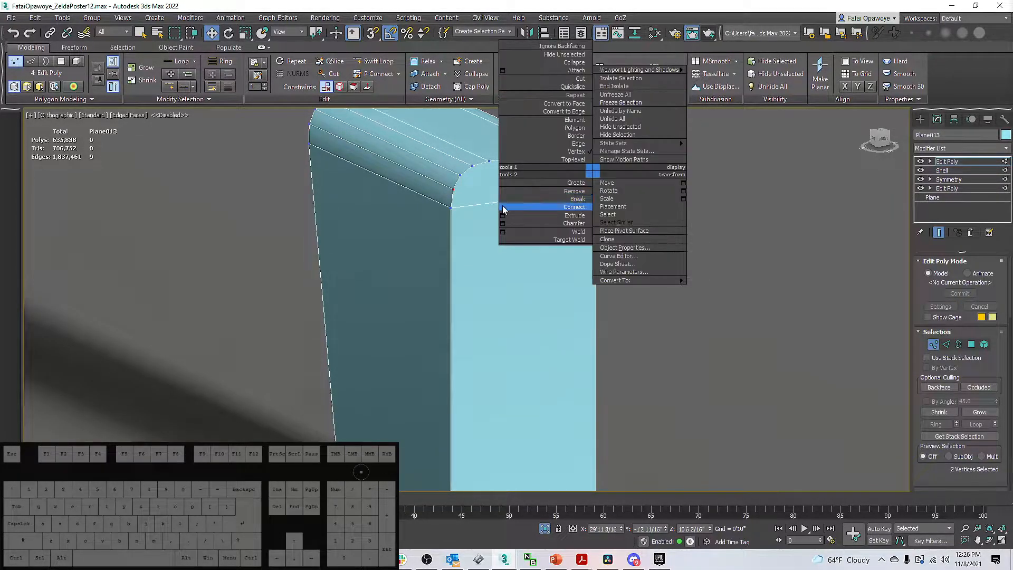
click(543, 206)
click(460, 173)
ctrl+click(586, 160)
right_click(543, 173)
click(413, 171)
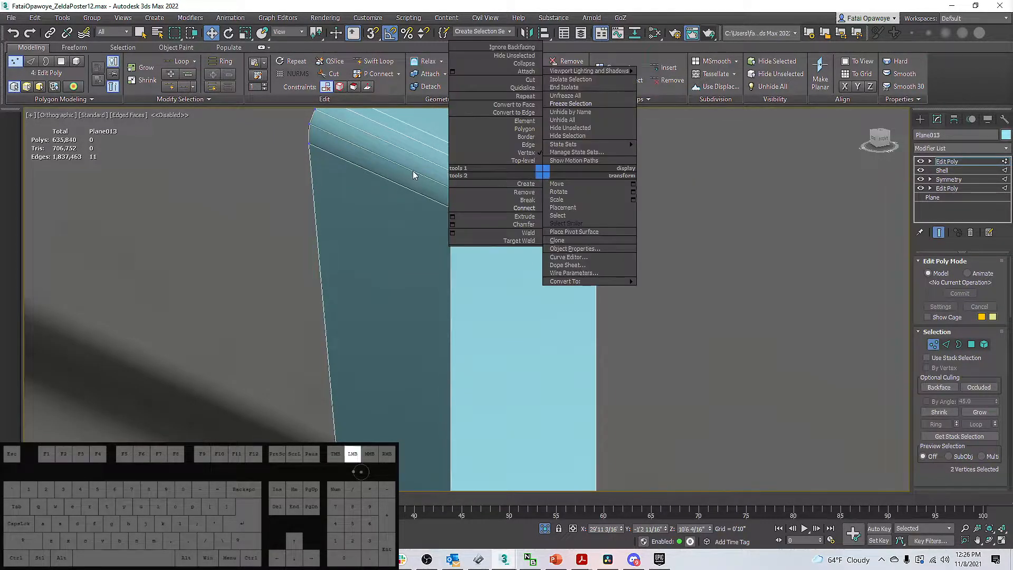
click(472, 165)
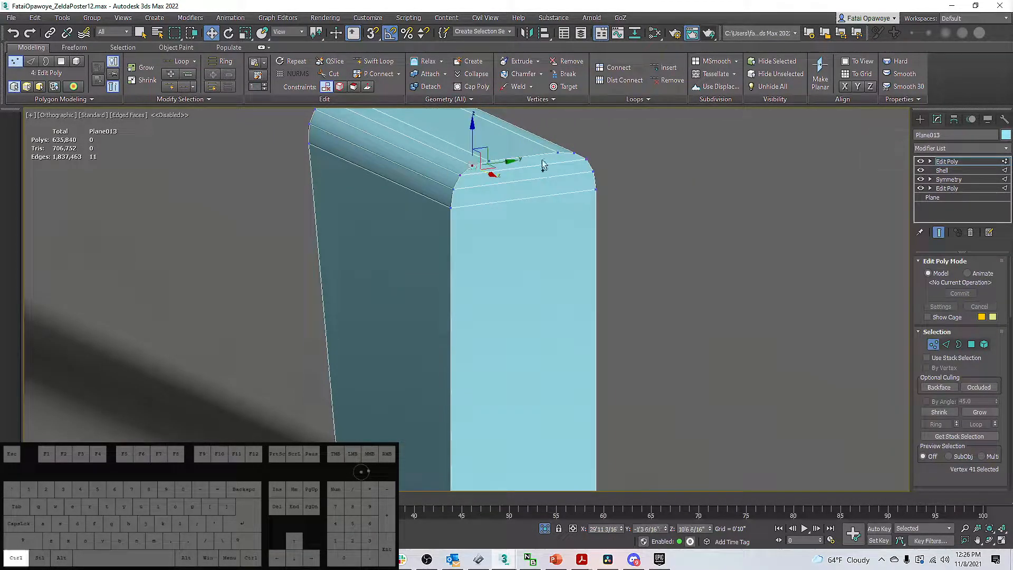
ctrl+click(579, 156)
right_click(574, 174)
click(538, 215)
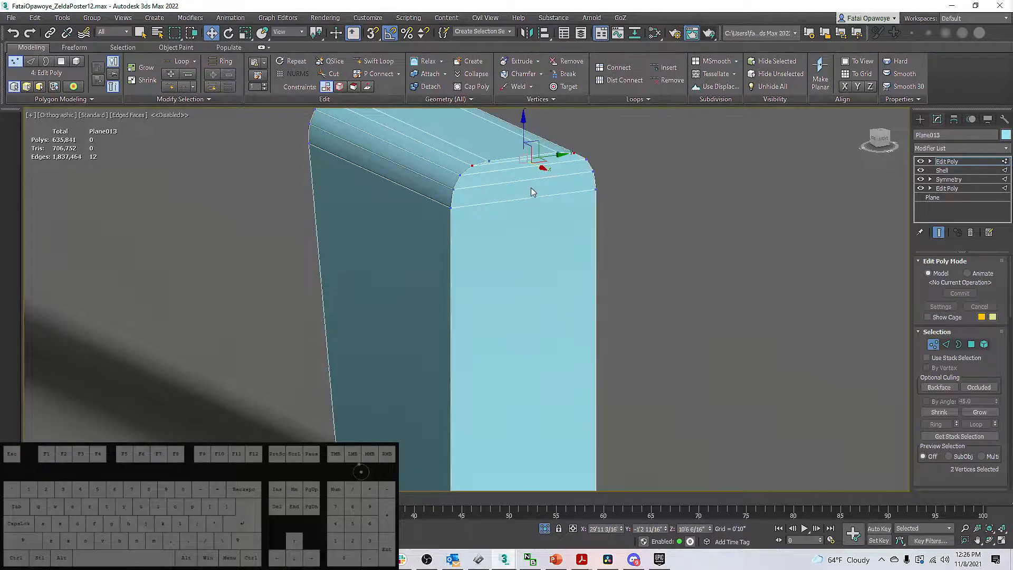
On the upper tip's opposite narrow side face, connect the lowest pair of vertices of the rounded corners.
alt+middle_drag(470, 187, 588, 170)
click(495, 194)
ctrl+click(340, 195)
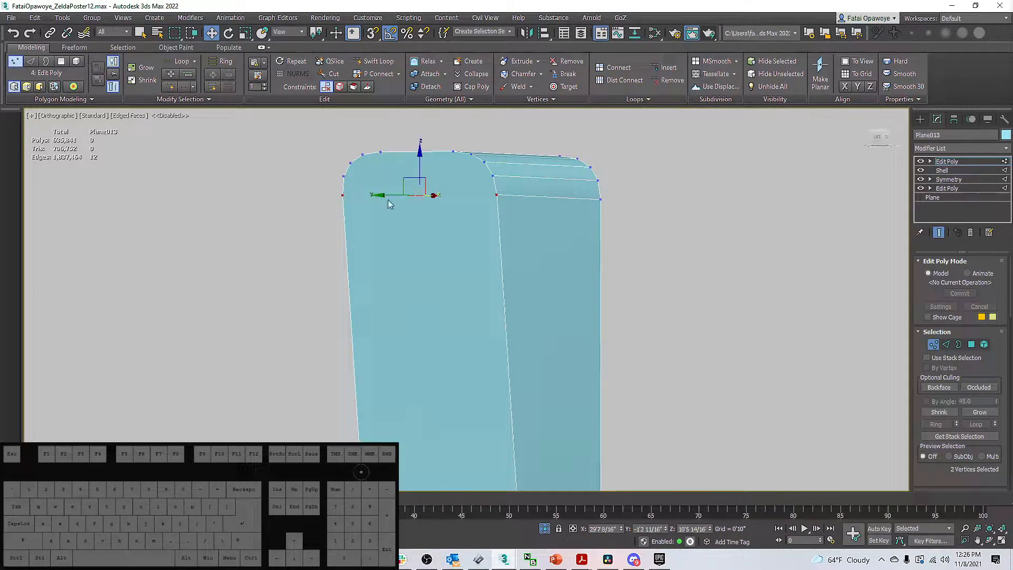
right_click(378, 217)
click(286, 227)
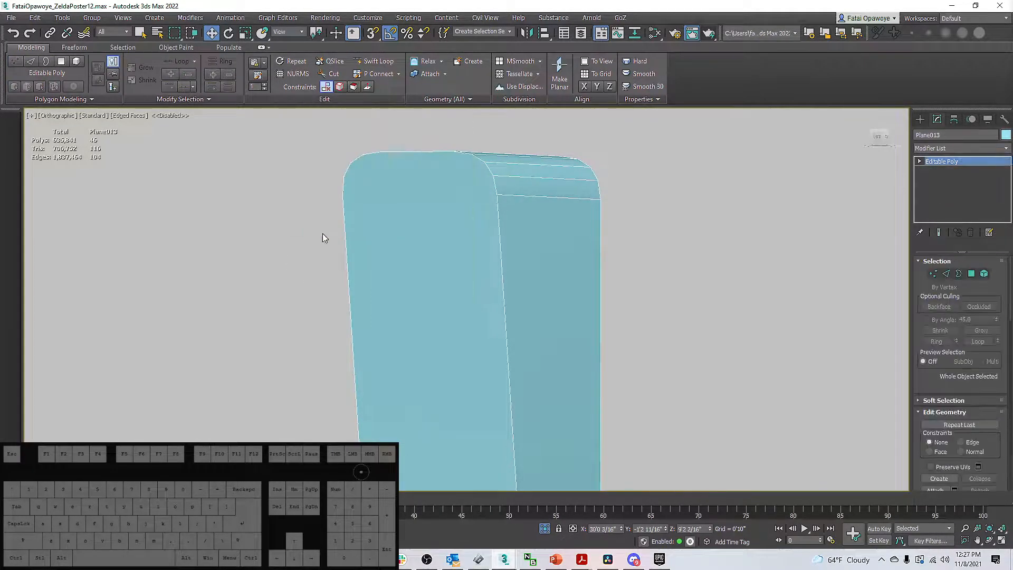
key(ctrl+z)
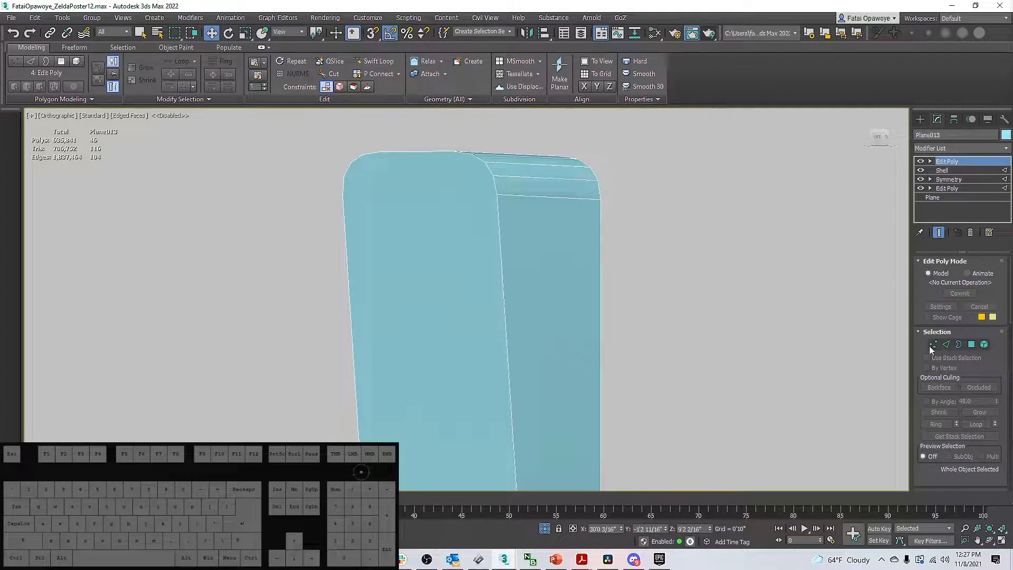
click(933, 344)
right_click(478, 195)
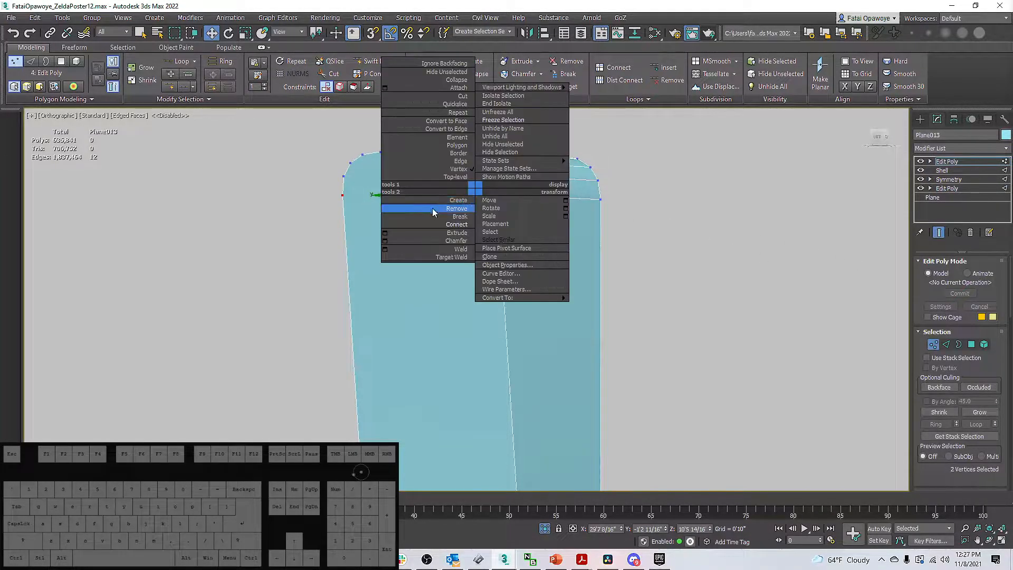
click(385, 224)
Connect the three higher pairs of rounded-corner vertices across that same opposite side face of the upper tip.
click(491, 175)
ctrl+click(343, 176)
right_click(384, 178)
click(364, 213)
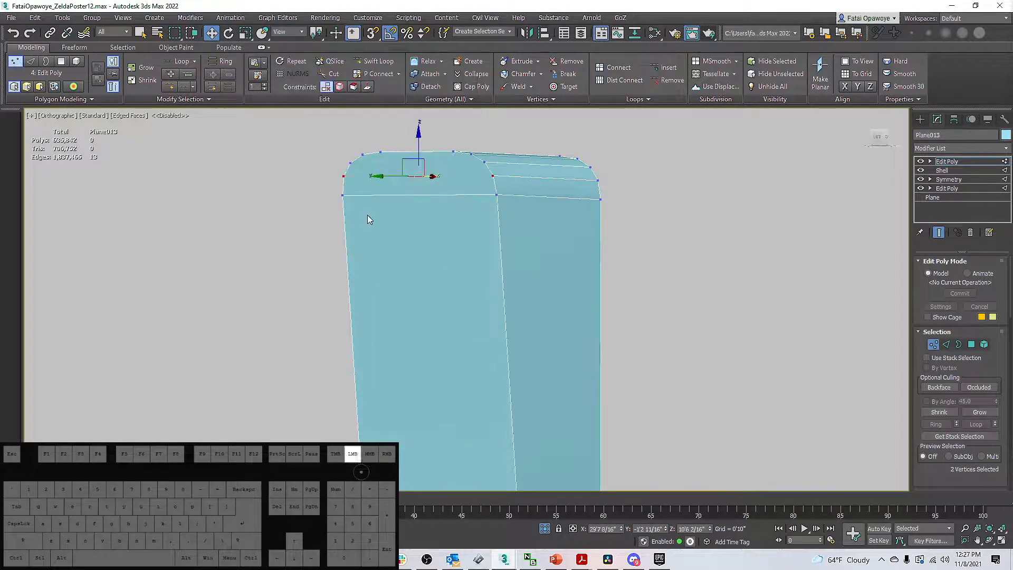
ctrl+click(357, 163)
right_click(380, 168)
click(378, 184)
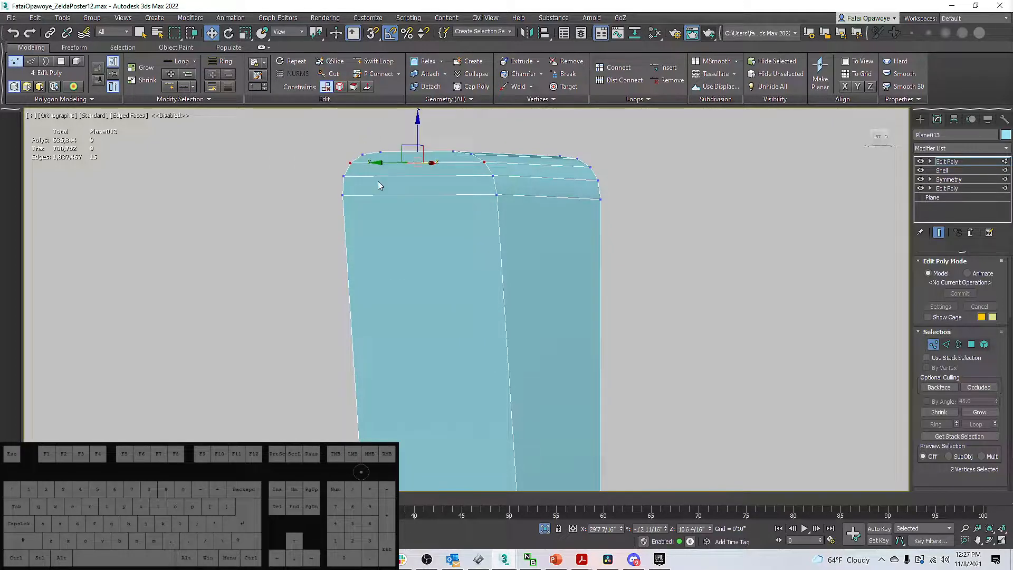
click(471, 153)
ctrl+click(360, 156)
right_click(439, 169)
click(436, 186)
Add a second Symmetry modifier on top of the crossguard's stack and mirror it along the Y axis only.
scroll(416, 194, down, 8)
scroll(417, 194, down, 5)
alt+middle_drag(442, 203, 418, 239)
scroll(423, 241, up, 5)
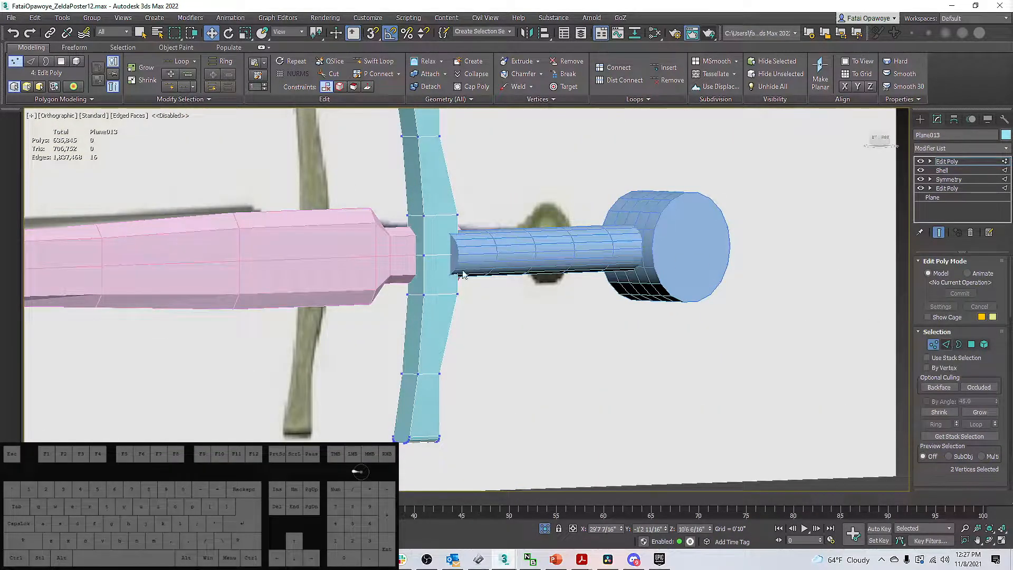
key(2)
double_click(434, 255)
mouse_move(494, 223)
alt+middle_down()
mouse_move(437, 260)
mouse_move(507, 226)
alt+middle_up()
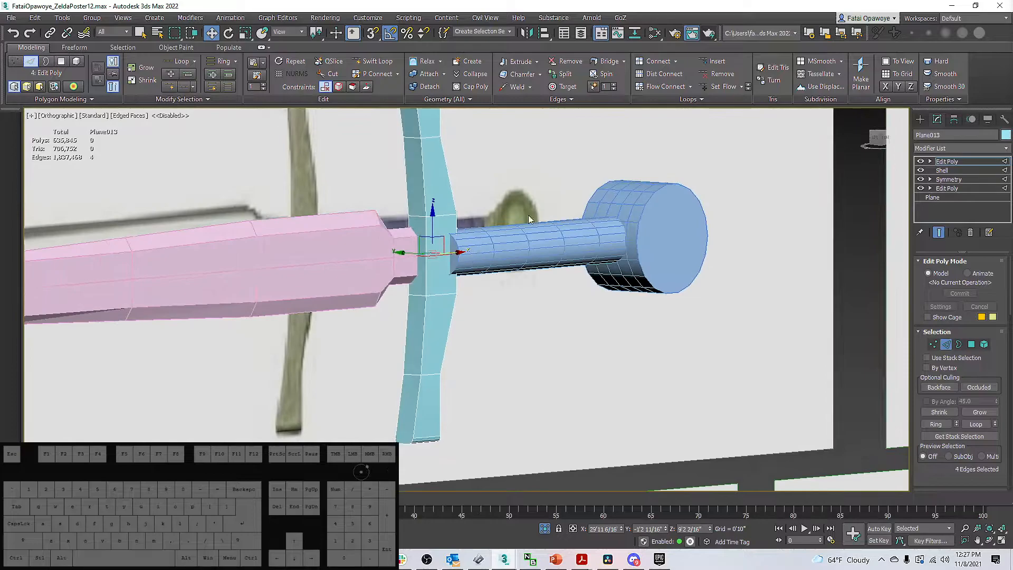
click(988, 149)
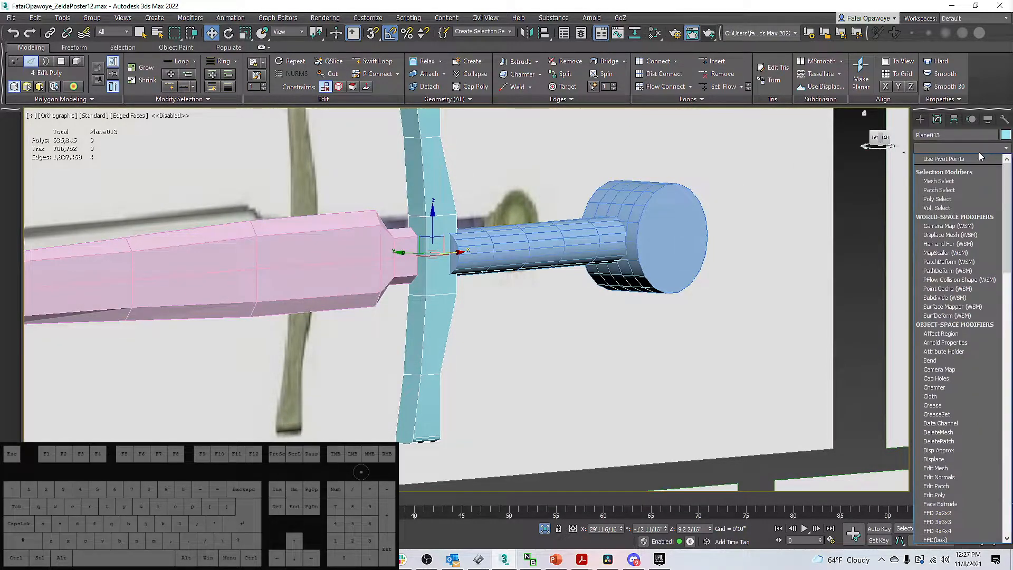
key(s)
click(937, 302)
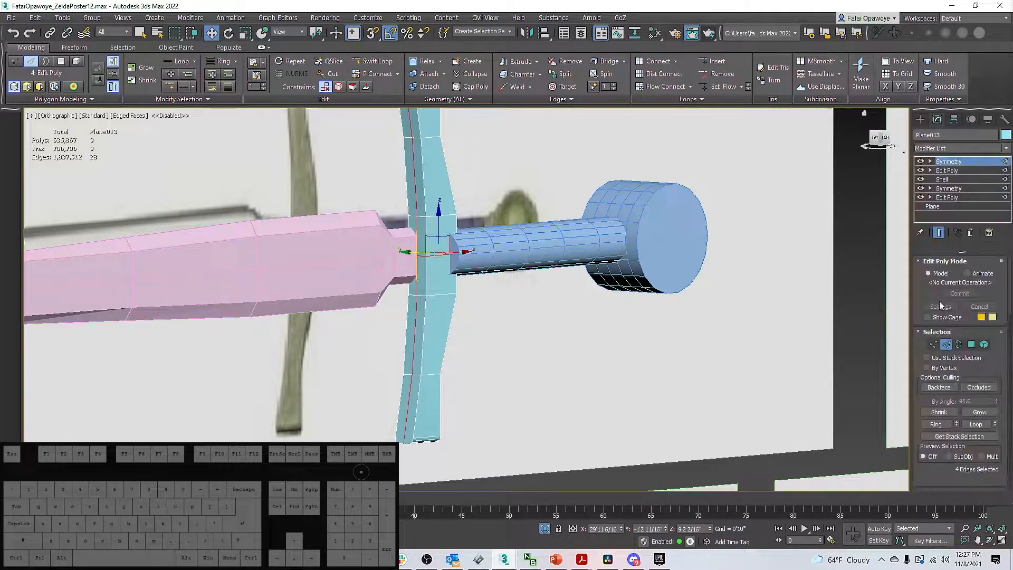
click(939, 295)
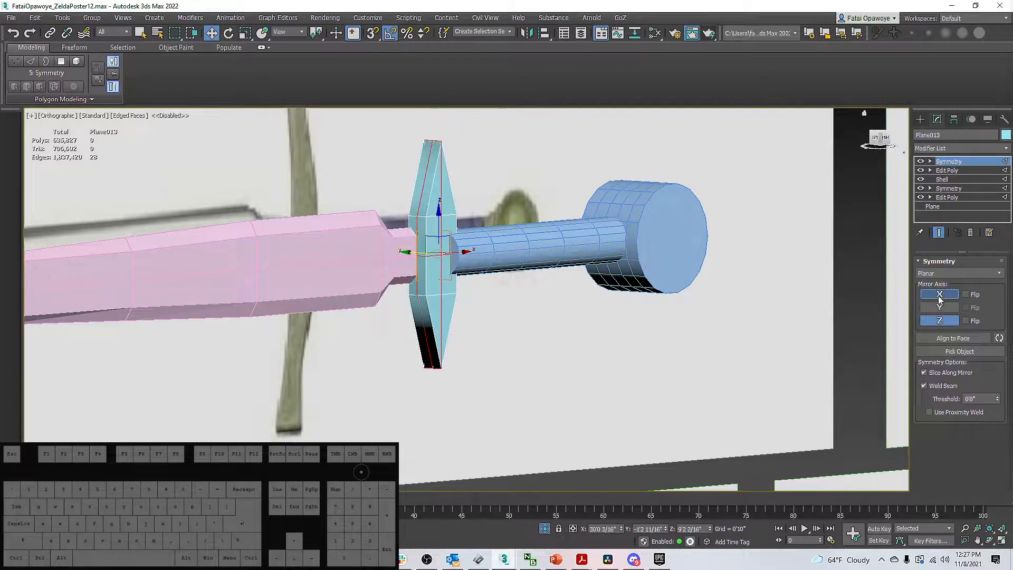
click(940, 307)
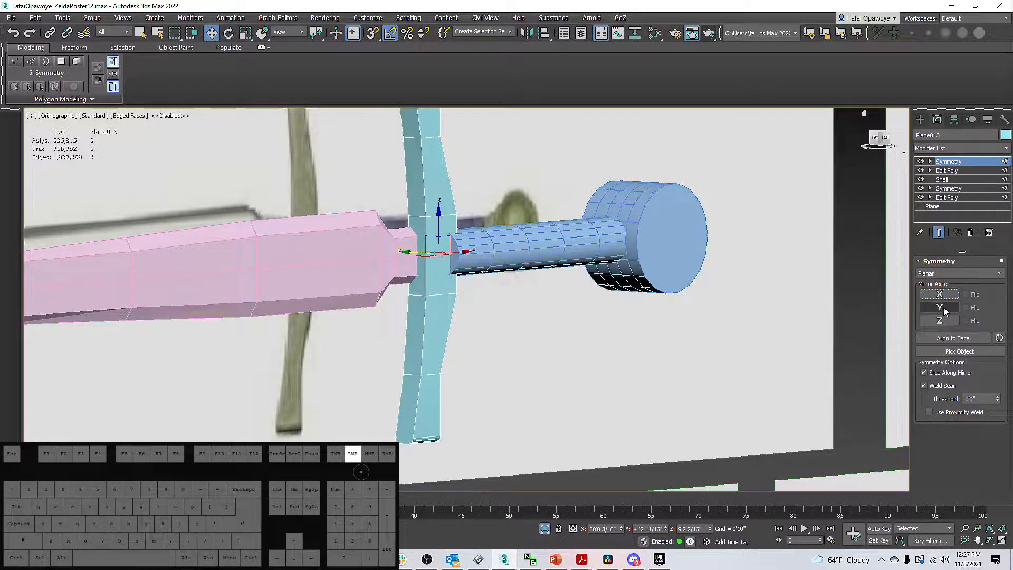
Examine the mirrored crossguard from its upper tip down to its lower tip.
scroll(425, 243, up, 5)
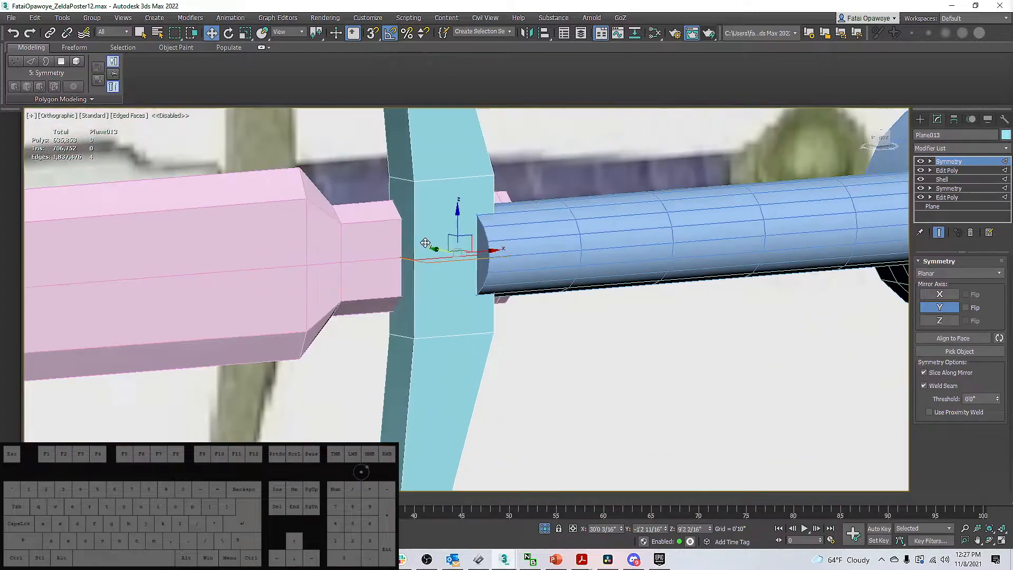
middle_drag(435, 335, 498, 277)
scroll(476, 200, down, 4)
scroll(479, 163, up, 2)
middle_drag(479, 163, 490, 287)
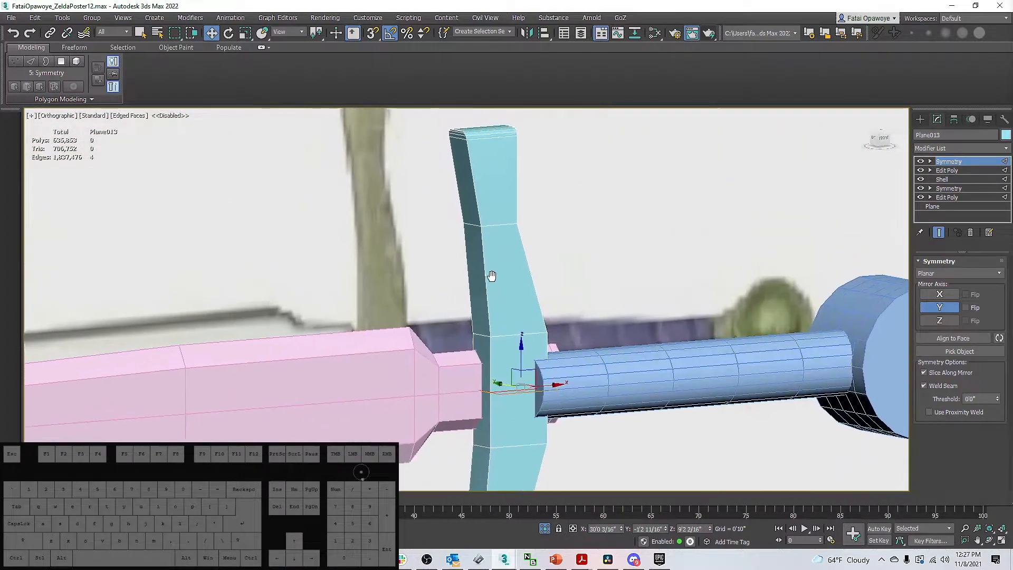
scroll(470, 132, down, 1)
middle_drag(509, 246, 515, 130)
scroll(488, 316, down, 2)
middle_drag(488, 315, 534, 250)
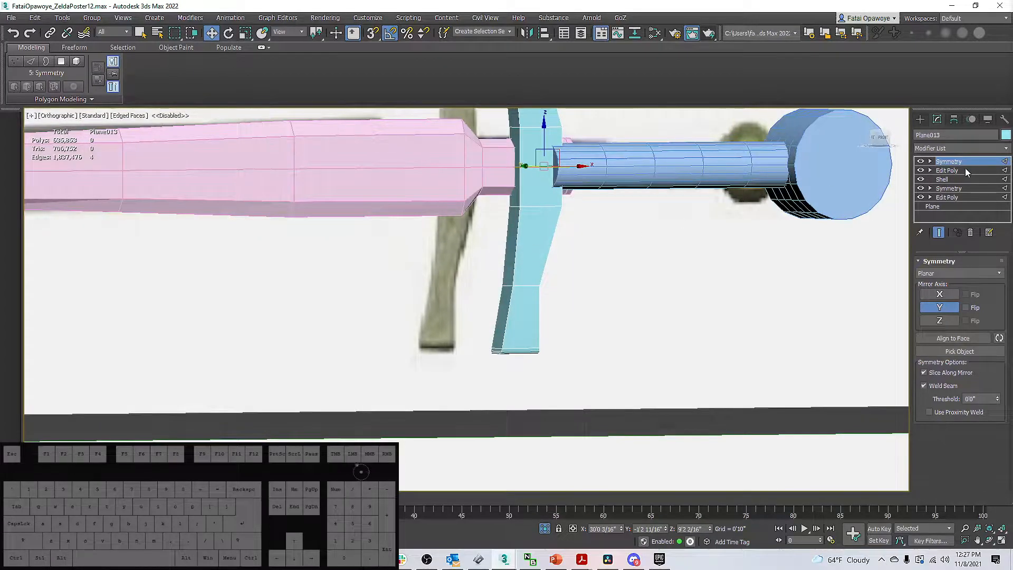
Return to the Edit Poly modifier below the top Symmetry to work on the crossguard's upper tip.
scroll(668, 185, up, 2)
middle_drag(667, 187, 653, 348)
alt+middle_drag(541, 238, 536, 275)
scroll(528, 221, down, 5)
scroll(530, 249, up, 5)
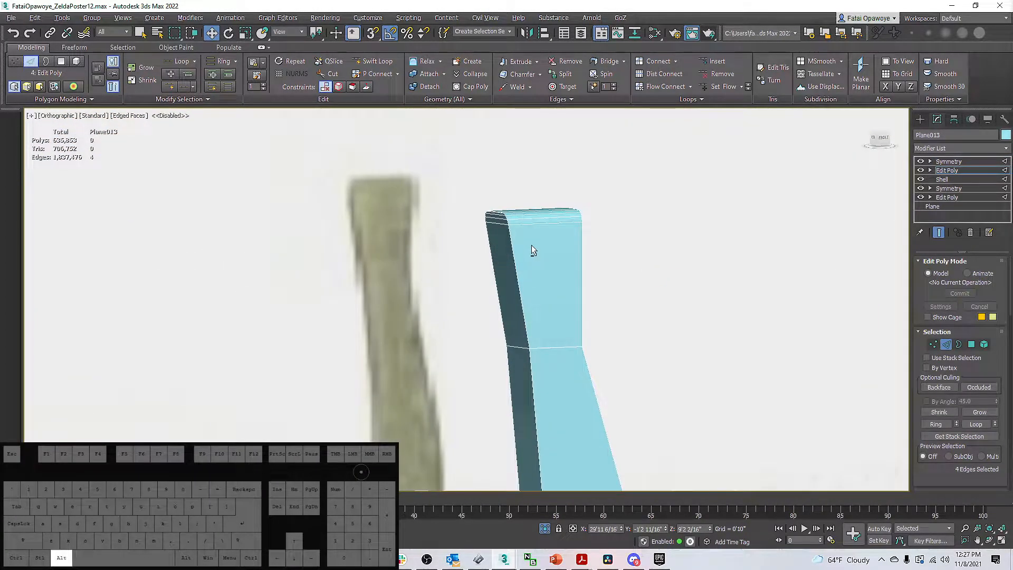
key(alt+1)
scroll(509, 216, up, 3)
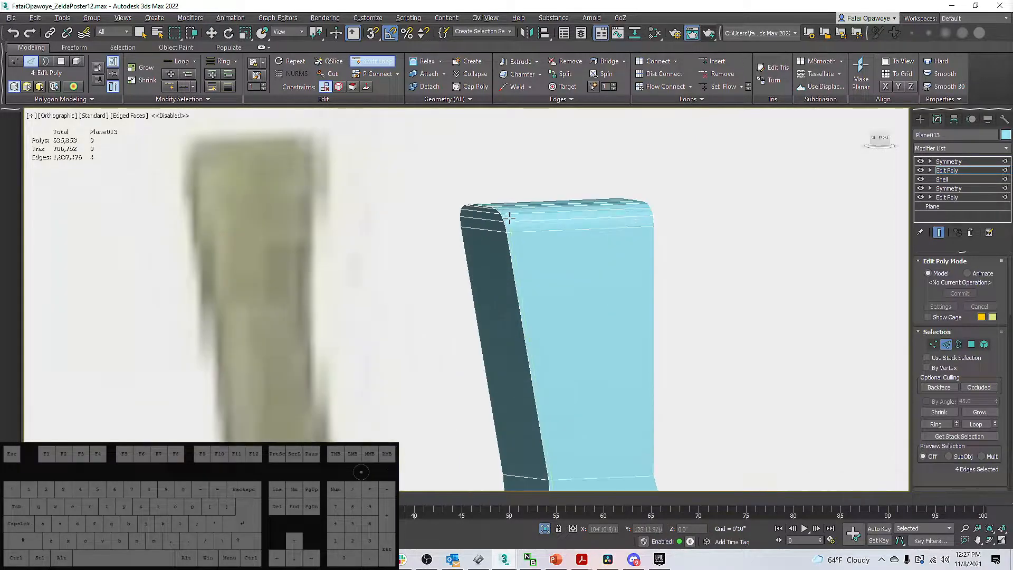
right_click(507, 222)
Connect the ring of edges running across the crossguard's broad faces with 2 segments and a pinch of 93.
click(592, 226)
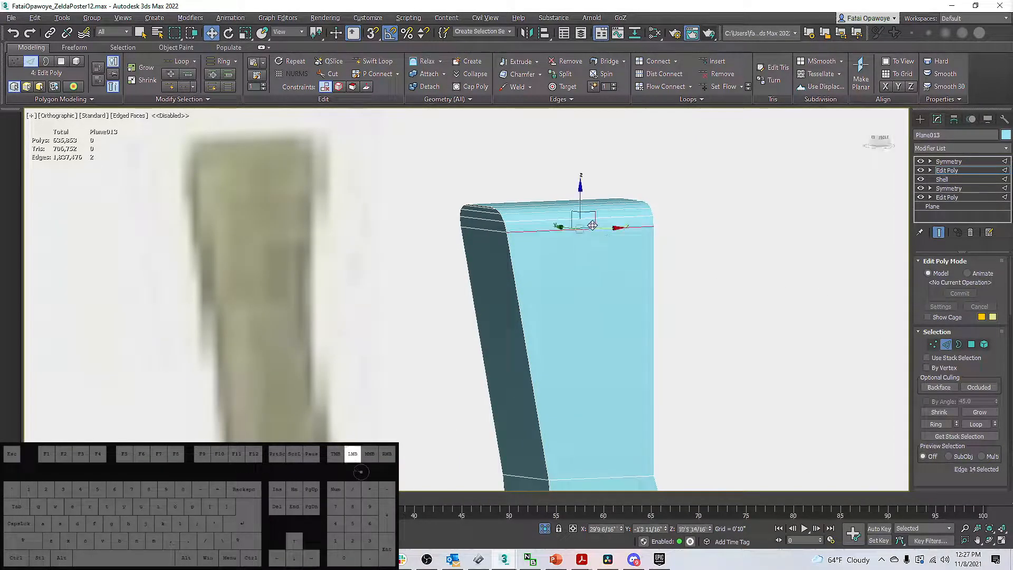
click(932, 424)
alt+middle_drag(723, 318, 654, 268)
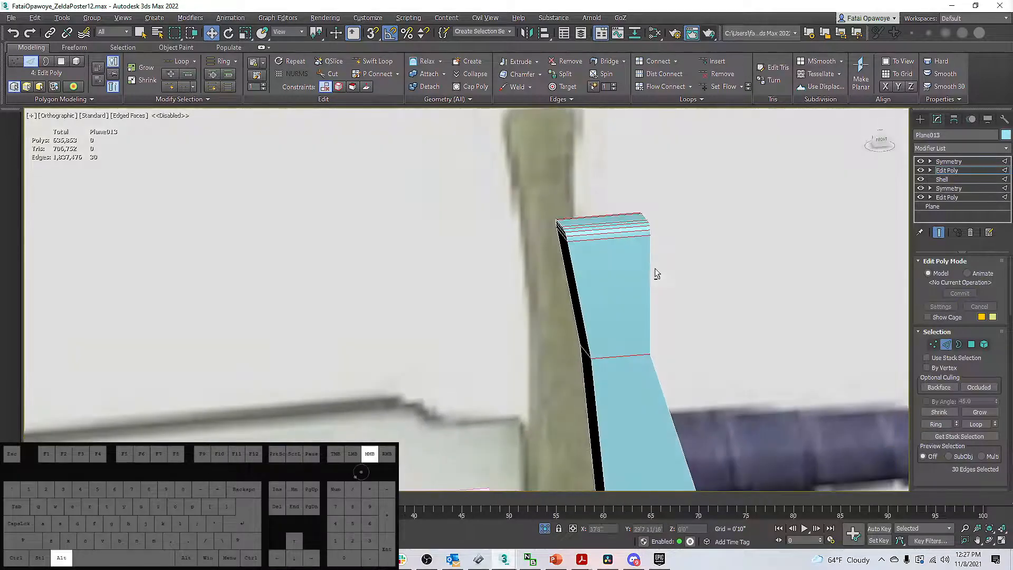
right_click(668, 261)
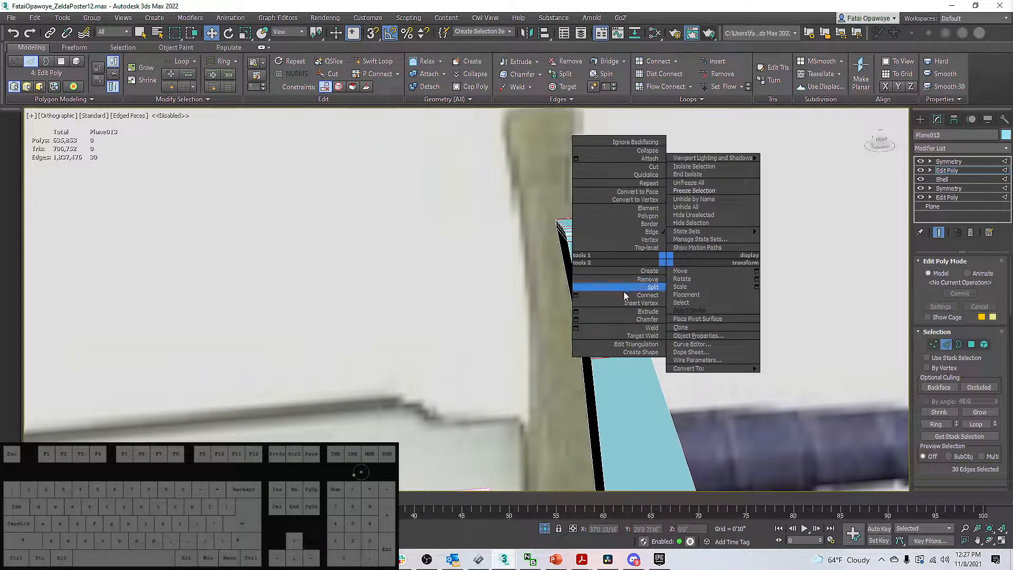
click(577, 294)
click(476, 303)
drag(474, 319, 510, 121)
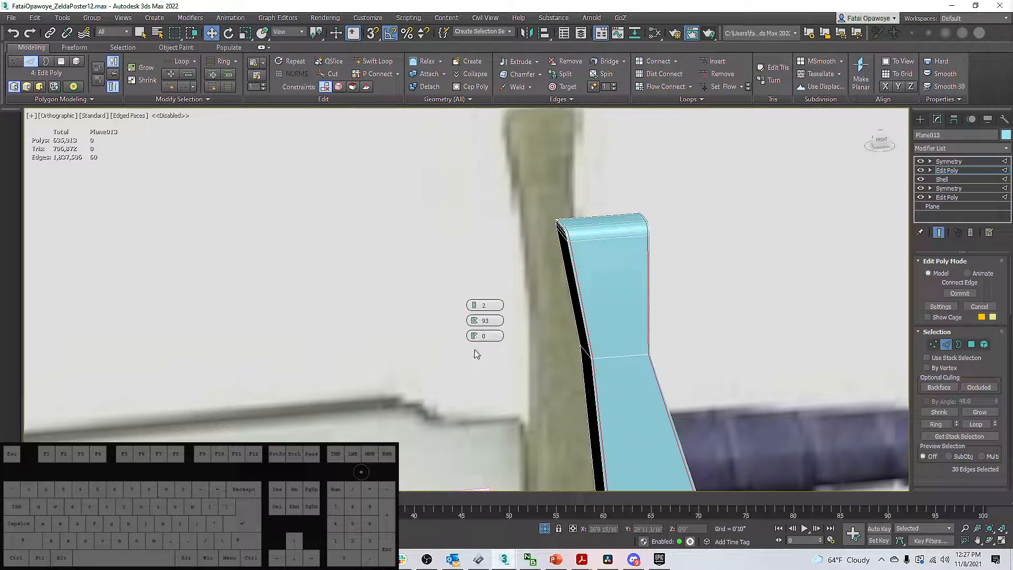
click(474, 351)
Add a TurboSmooth modifier above the crossguard's top Symmetry.
scroll(551, 269, down, 5)
alt+middle_drag(554, 270, 582, 258)
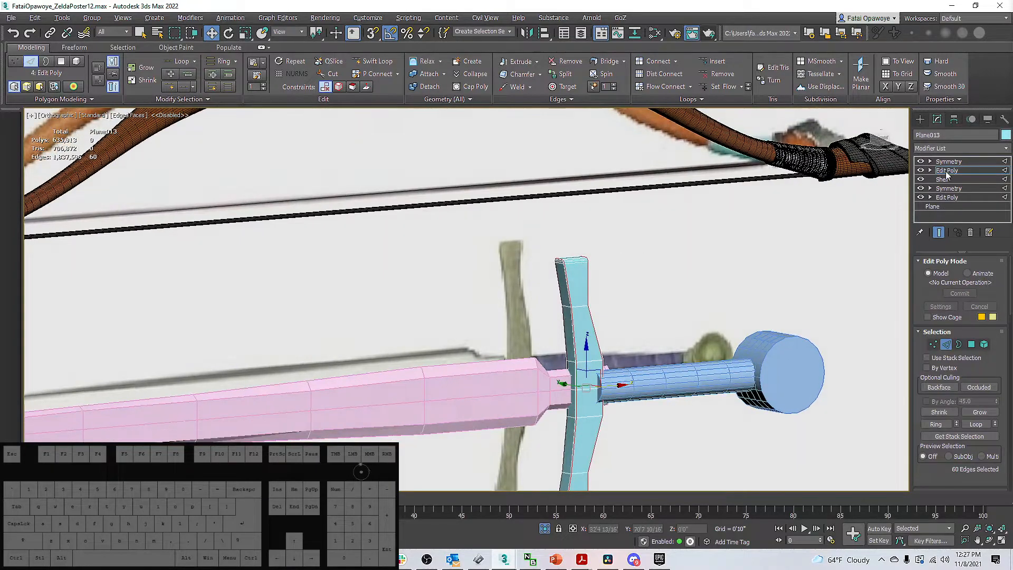
click(941, 161)
click(967, 146)
key(t)
key(t)
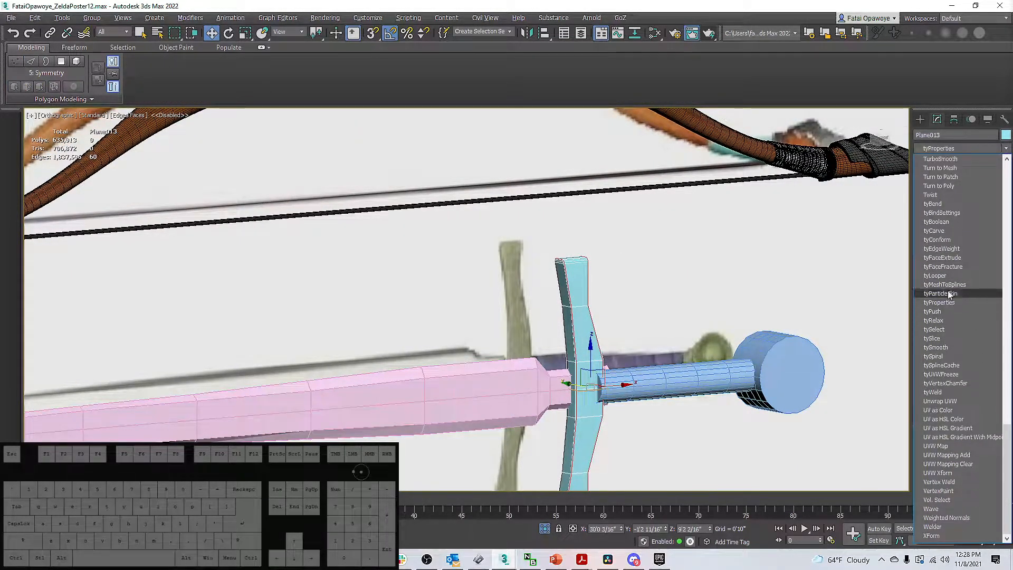
click(940, 158)
Hide the edged faces and examine the smoothed crossguard's shape and shading from several angles.
alt+middle_drag(654, 233, 680, 246)
mouse_move(633, 271)
middle_down()
mouse_move(629, 221)
mouse_move(625, 240)
mouse_move(556, 197)
mouse_move(526, 215)
mouse_move(615, 228)
mouse_move(641, 251)
mouse_move(606, 255)
mouse_move(638, 262)
mouse_move(620, 242)
mouse_move(601, 253)
mouse_move(604, 236)
middle_up()
scroll(627, 227, down, 3)
key(F4)
scroll(590, 269, up, 5)
alt+middle_drag(430, 203, 564, 259)
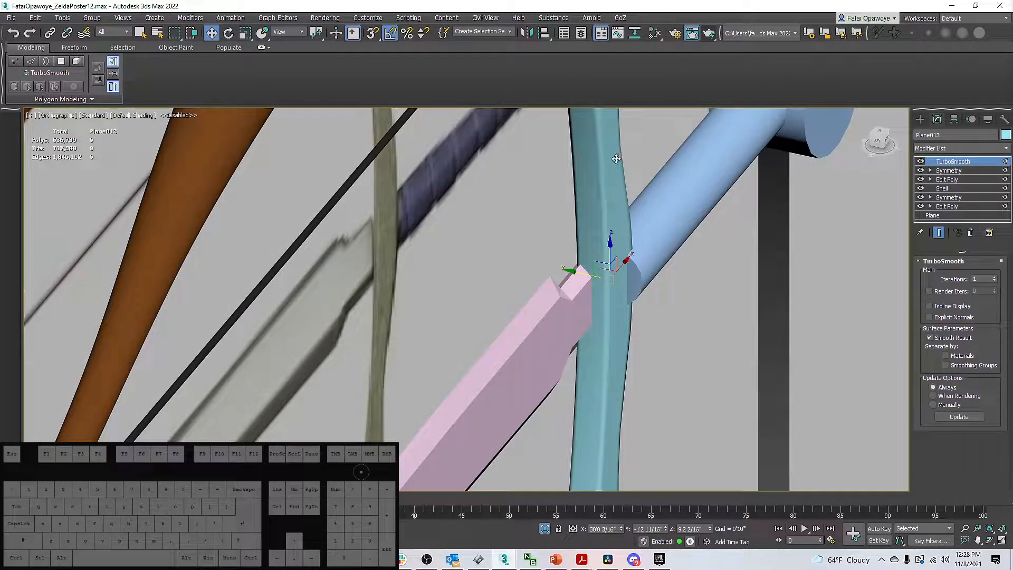
alt+middle_drag(658, 191, 636, 176)
Turn off the TurboSmooth modifier's effect and display the edged faces again.
click(921, 162)
click(940, 182)
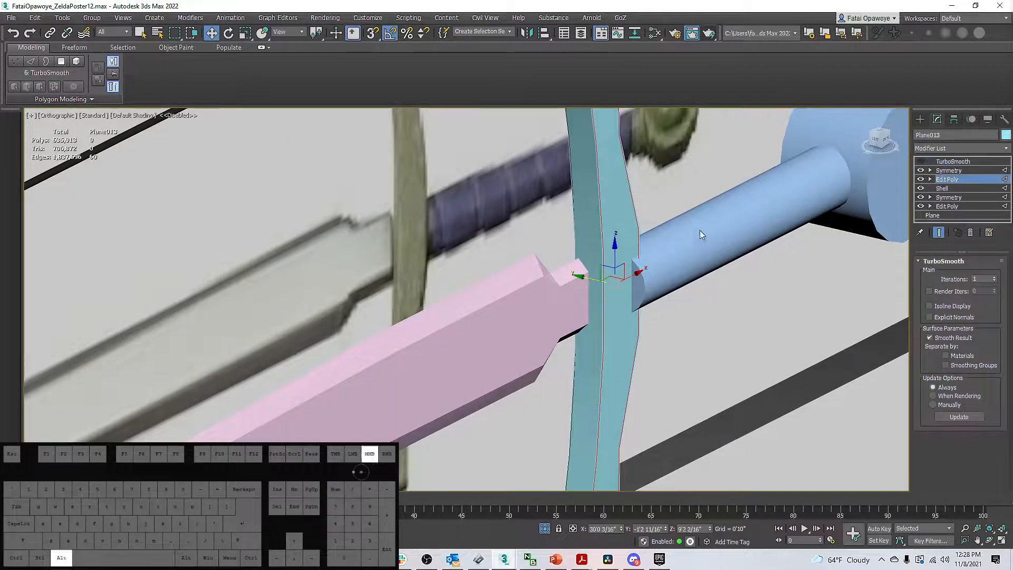
alt+middle_drag(700, 230, 677, 233)
key(F4)
alt+middle_drag(653, 287, 756, 235)
Add an Edit Poly modifier between the crossguard's top Symmetry and the TurboSmooth.
click(952, 171)
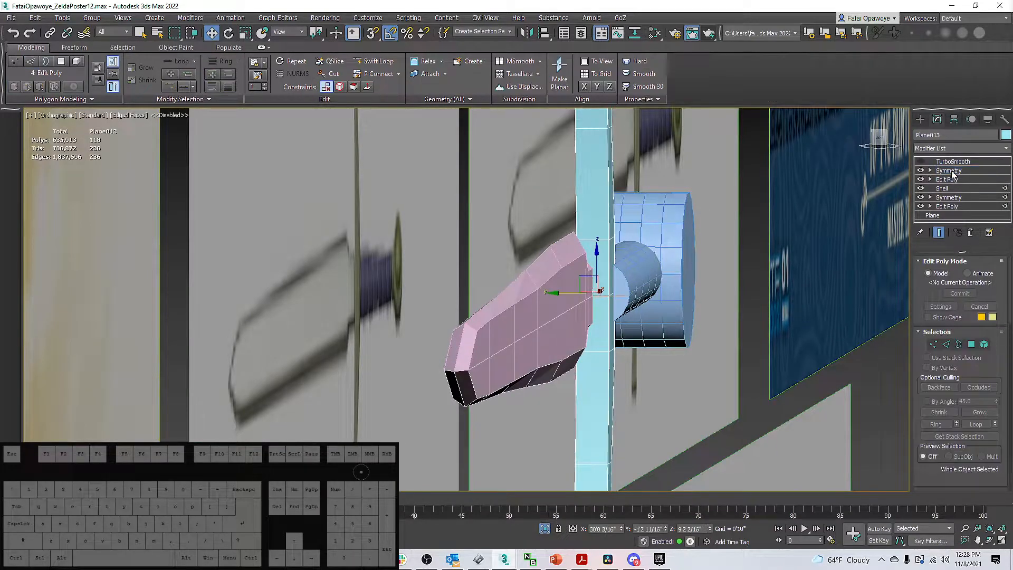
click(975, 151)
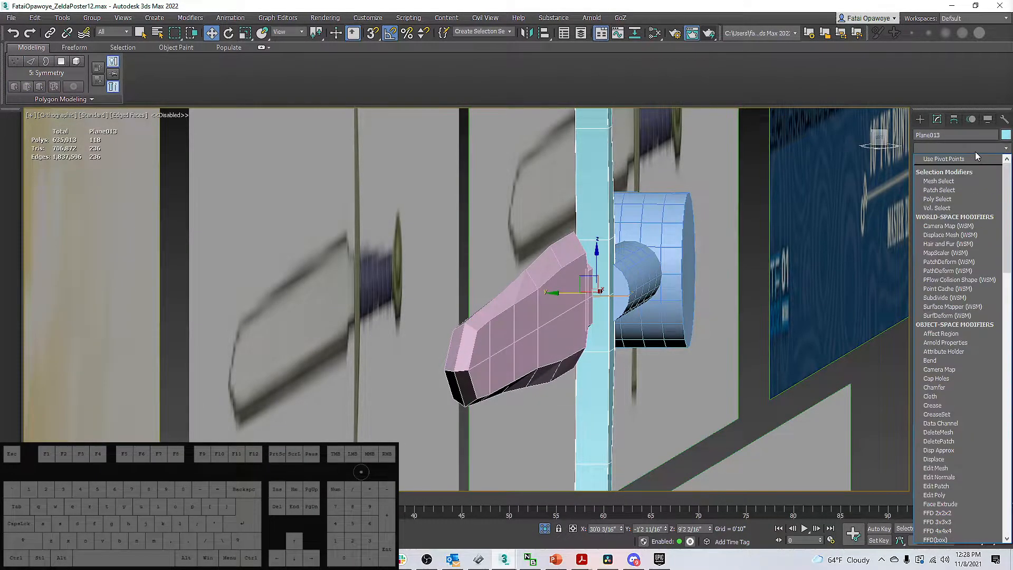
key(e)
click(936, 185)
alt+middle_drag(658, 276, 651, 292)
click(934, 344)
drag(662, 378, 653, 348)
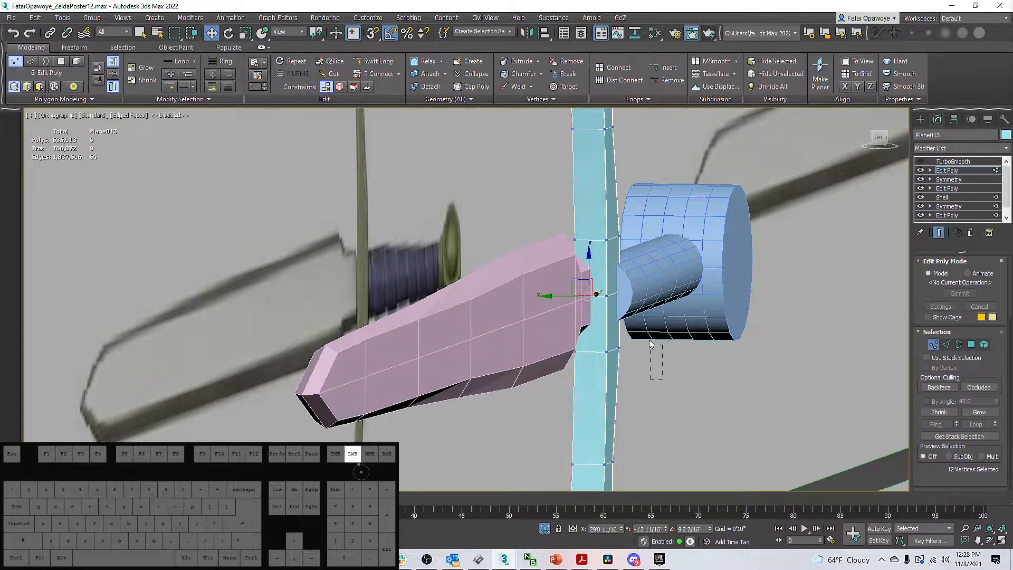
drag(531, 202, 531, 202)
alt+middle_drag(648, 275, 668, 404)
drag(668, 404, 645, 344)
drag(626, 211, 626, 211)
alt+middle_drag(626, 211, 824, 268)
Connect the ring of edges spanning the crossguard's thickness with 1 segment, 0 pinch and 0 slide.
click(946, 345)
click(614, 159)
click(938, 425)
right_click(755, 295)
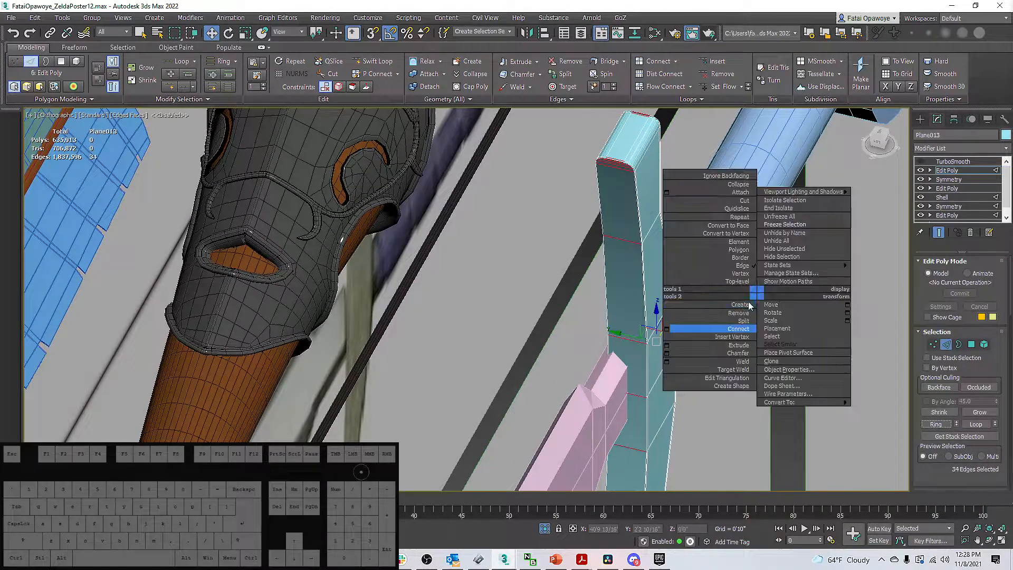
click(665, 329)
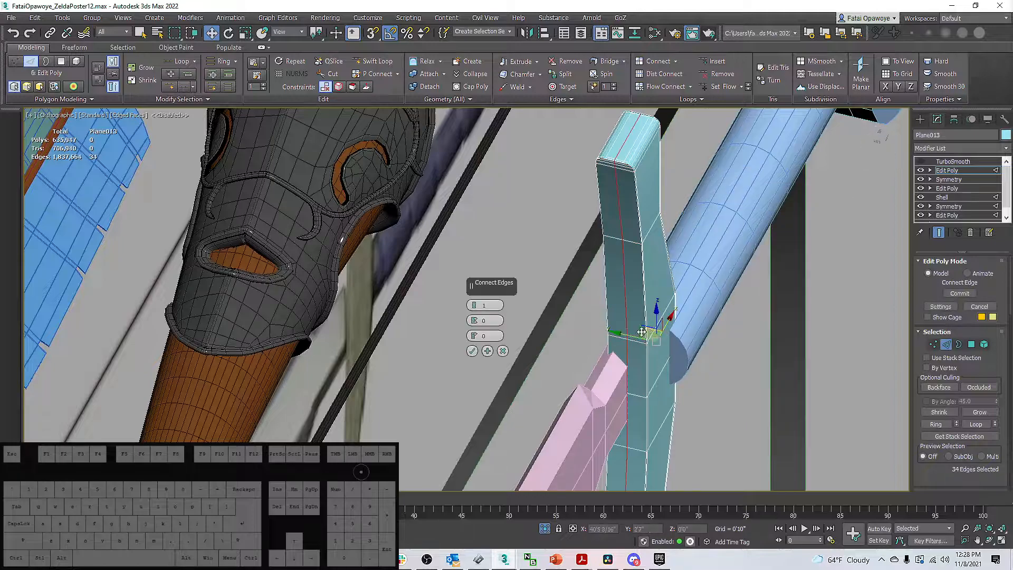
click(472, 351)
Move the crossguard's middle vertices on its rear face outward so its centre thickens toward the back.
alt+middle_drag(519, 374, 558, 345)
key(1)
alt+middle_drag(591, 317, 667, 396)
alt+middle_drag(643, 436, 650, 437)
drag(649, 437, 621, 311)
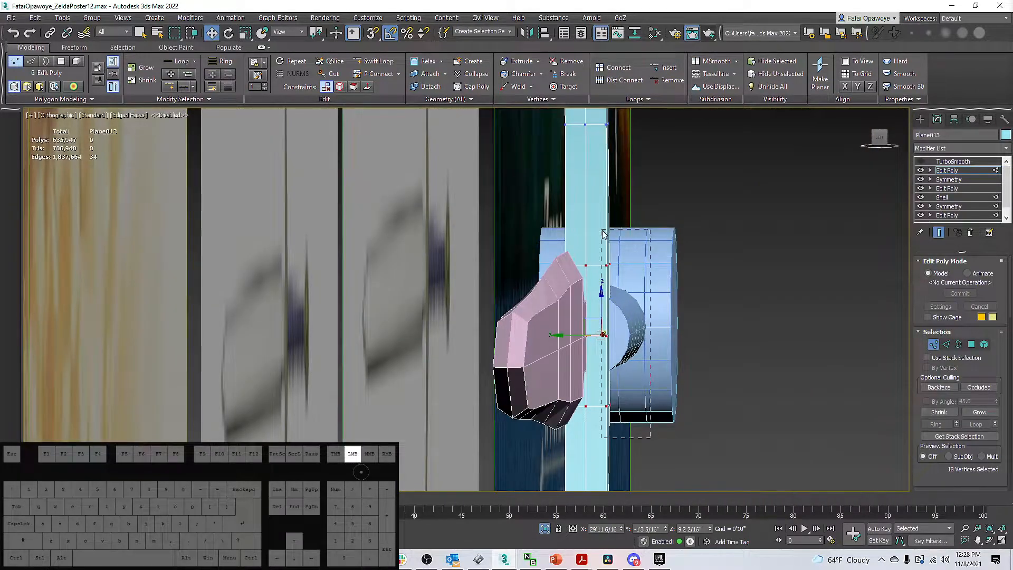
drag(598, 227, 598, 230)
drag(600, 329, 630, 348)
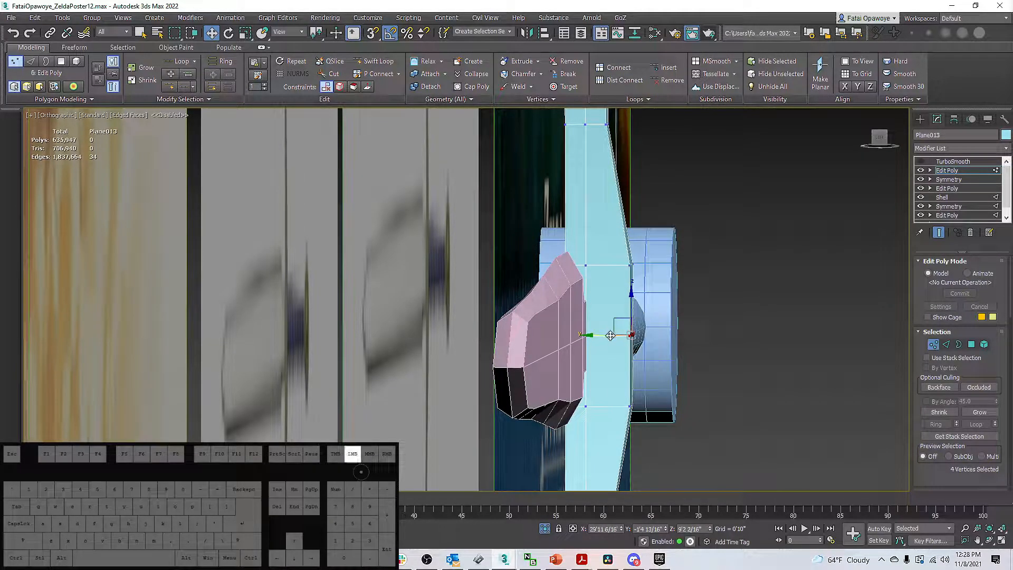
alt+middle_drag(652, 338, 612, 295)
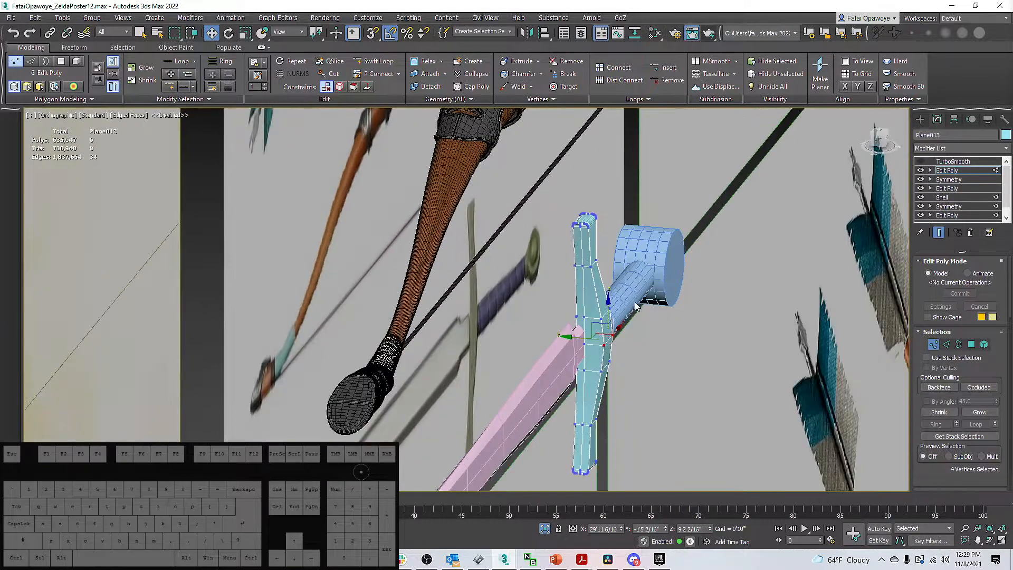
Add a Symmetry modifier above the crossguard's top Edit Poly, with Z as the mirror axis.
click(945, 344)
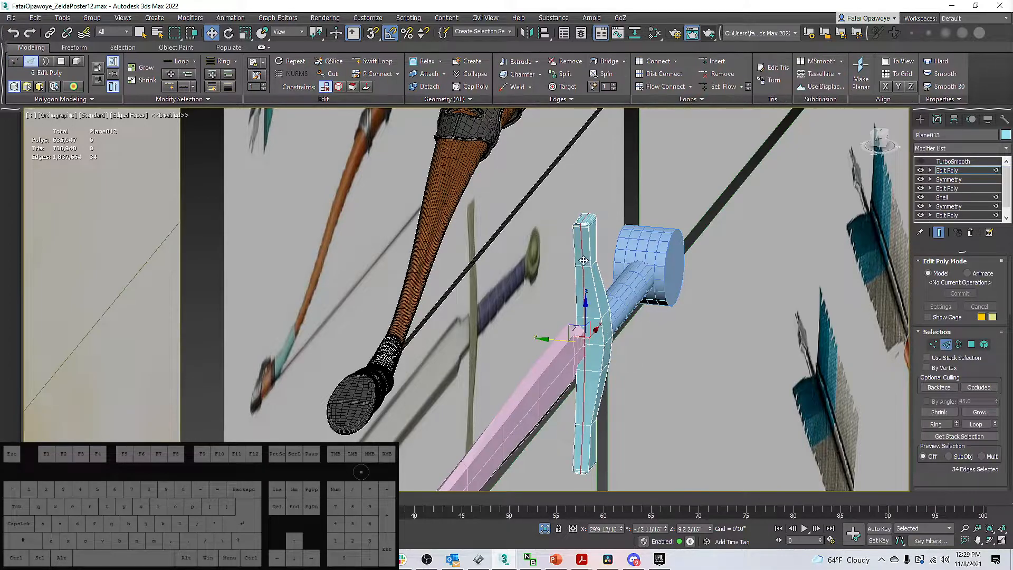
click(960, 150)
key(s)
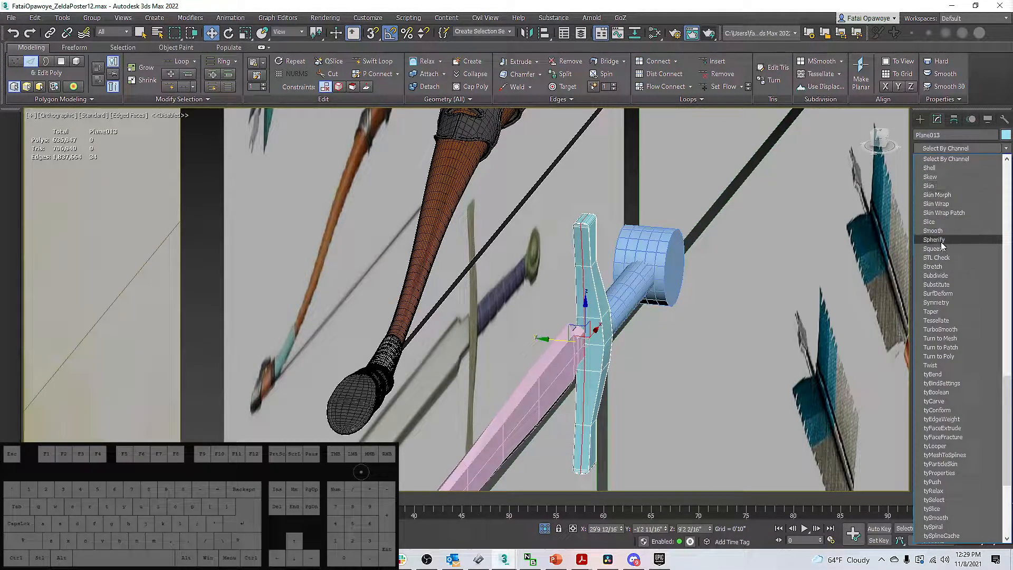
click(936, 303)
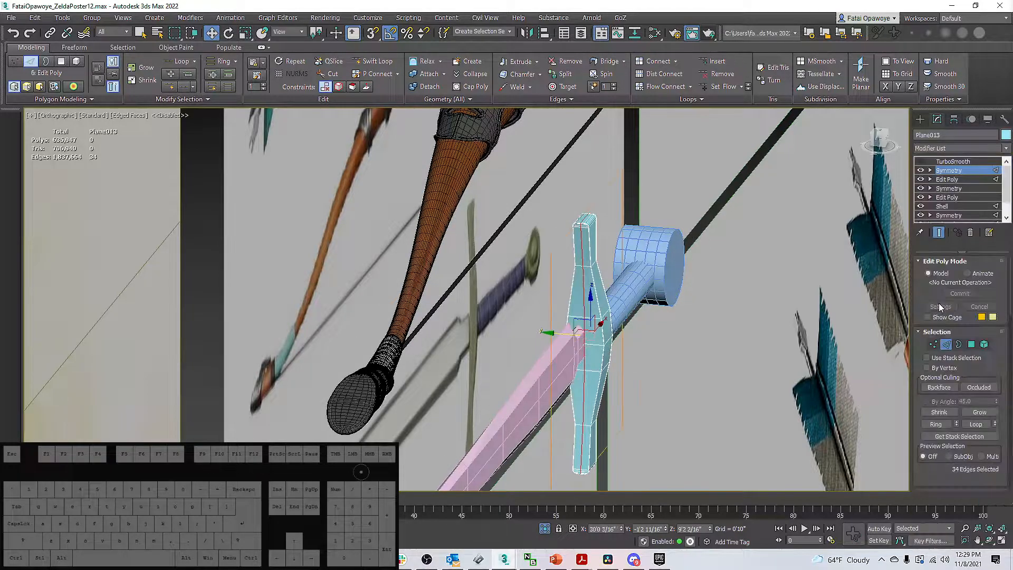
alt+middle_drag(549, 301, 533, 256)
alt+middle_drag(472, 310, 940, 211)
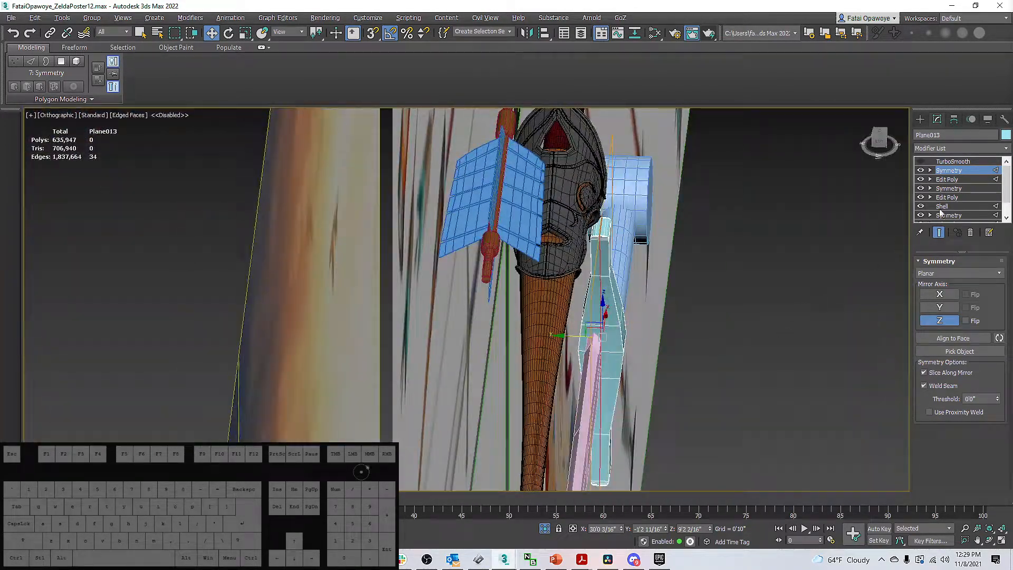
Align the blade to the crossguard in Y position only, matching centre to centre.
click(919, 120)
click(587, 359)
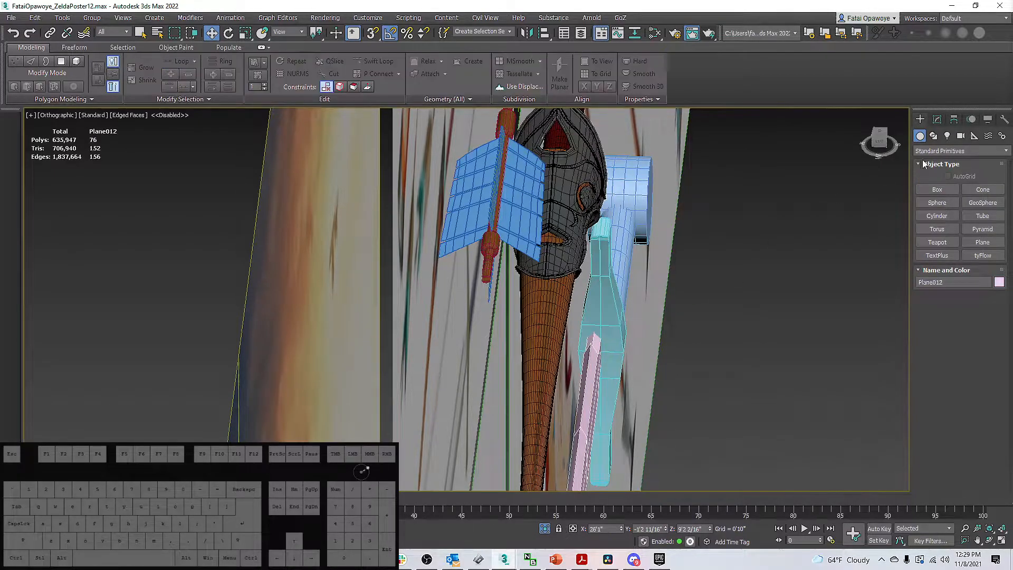
click(952, 121)
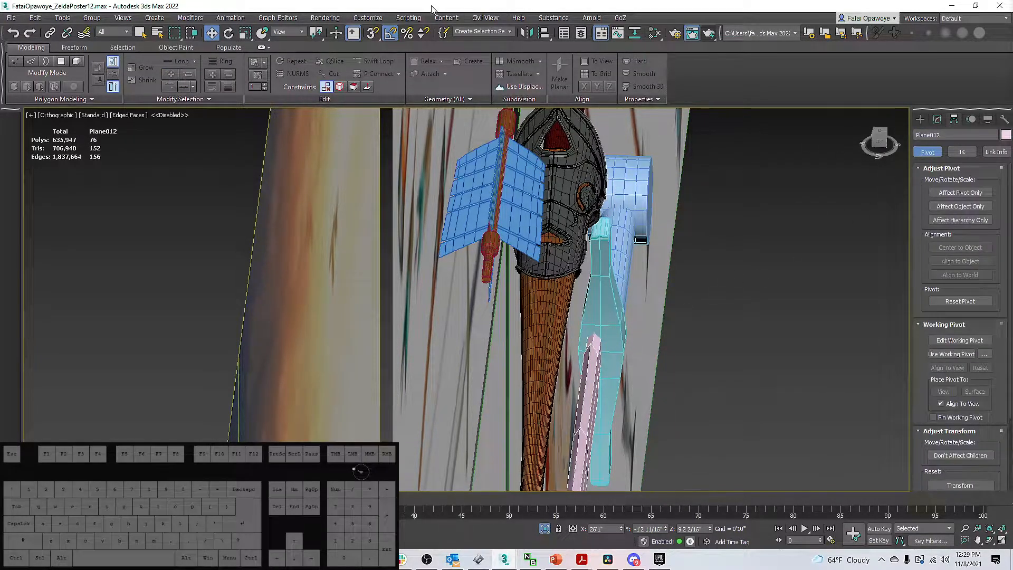
click(544, 32)
click(598, 313)
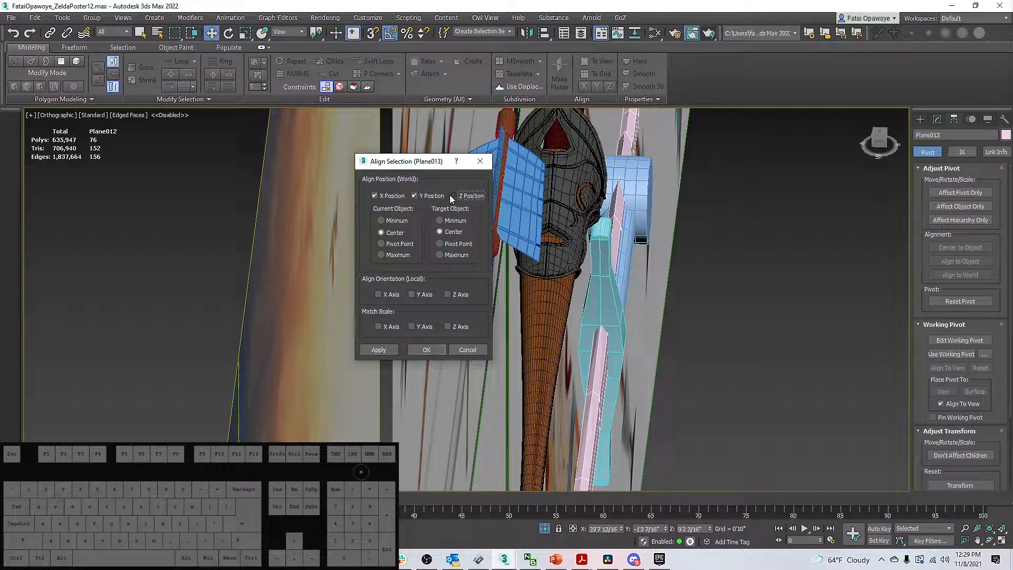
click(430, 196)
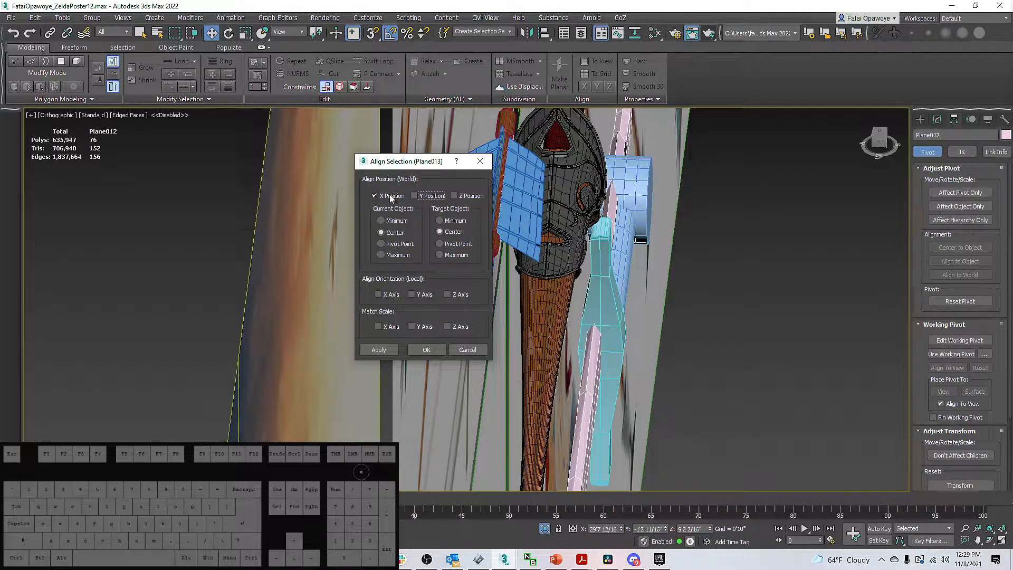
click(374, 195)
click(414, 196)
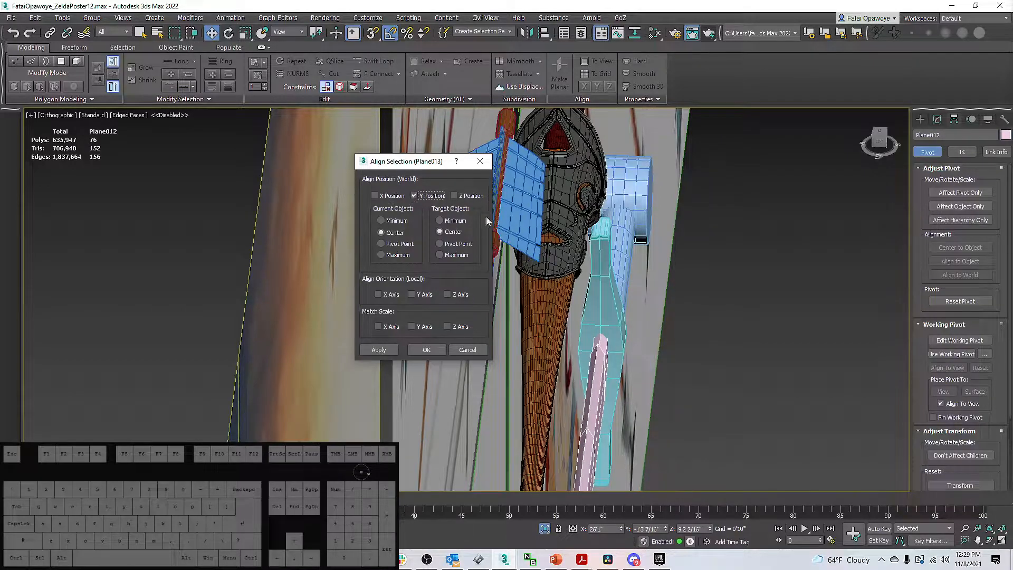
click(426, 350)
Examine the grip and pommel cylinders against the sword handle in the reference image.
alt+middle_drag(433, 347, 547, 275)
scroll(542, 269, up, 5)
click(565, 267)
scroll(505, 232, up, 4)
alt+middle_drag(505, 231, 515, 236)
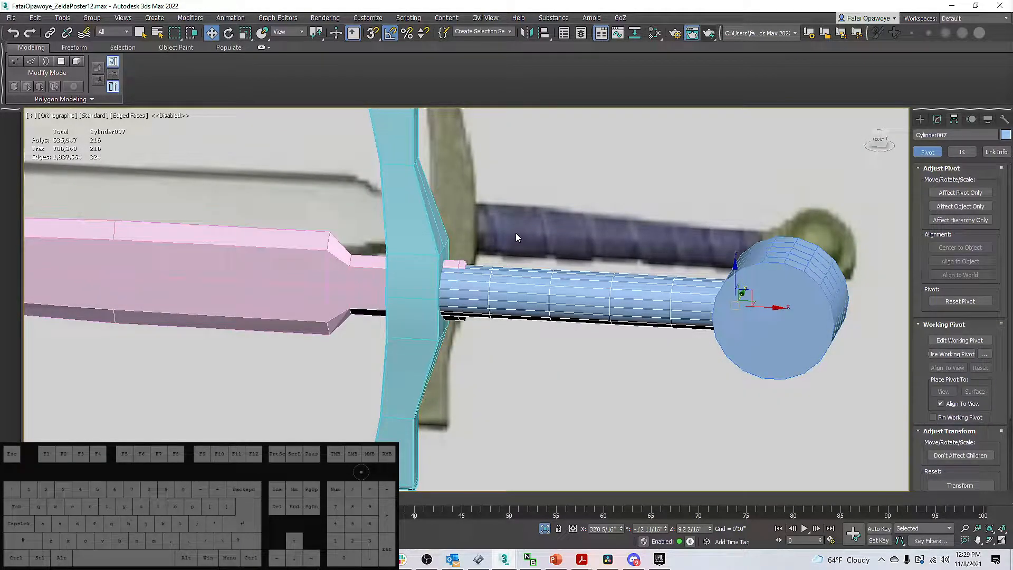
alt+middle_drag(561, 199, 597, 264)
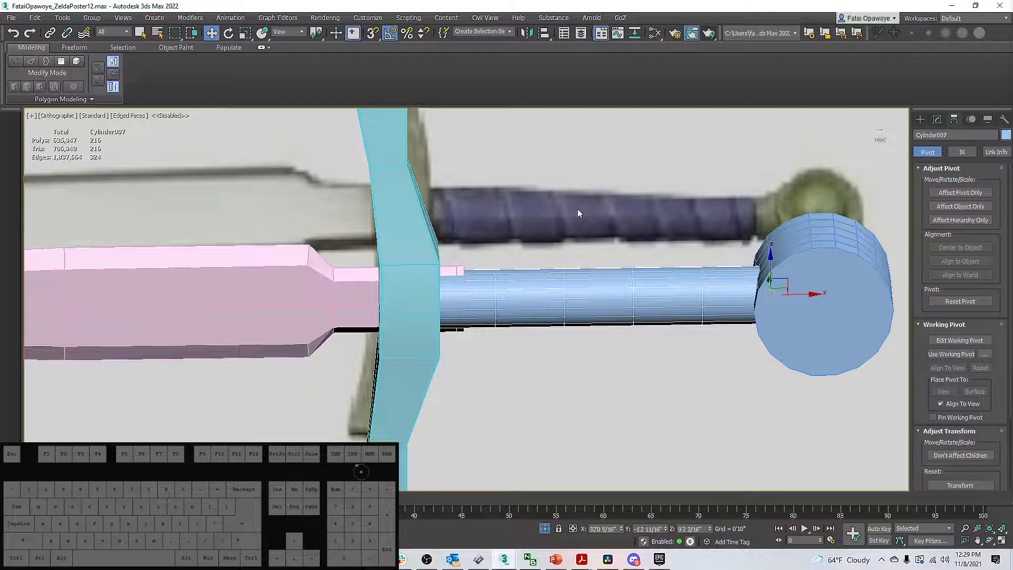
alt+middle_drag(636, 243, 694, 191)
Set the pommel cylinder's number of sides to 20.
click(786, 218)
click(938, 119)
middle_drag(884, 182, 823, 225)
alt+middle_drag(737, 249, 862, 296)
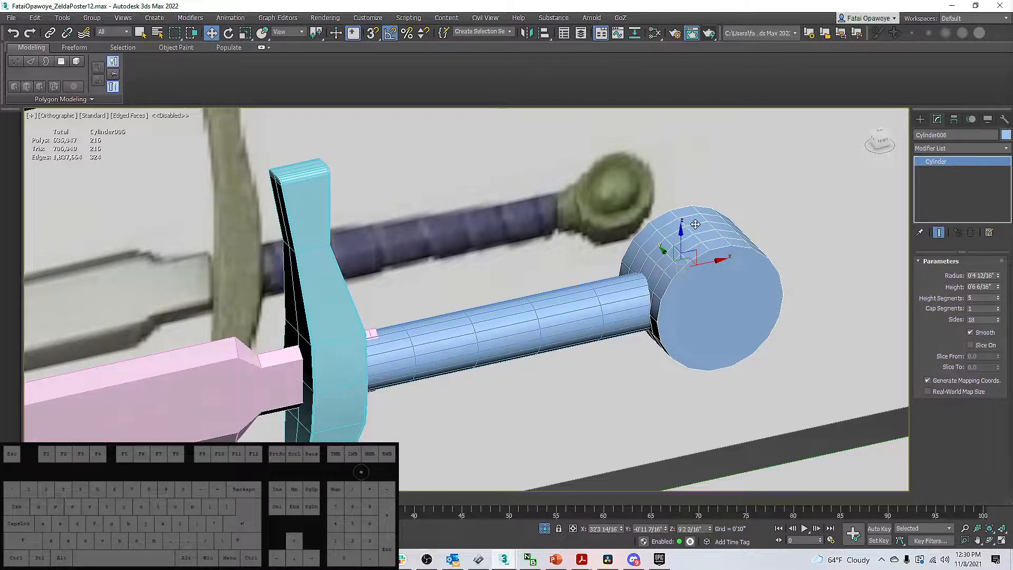
click(997, 318)
click(998, 318)
alt+middle_drag(736, 284, 710, 348)
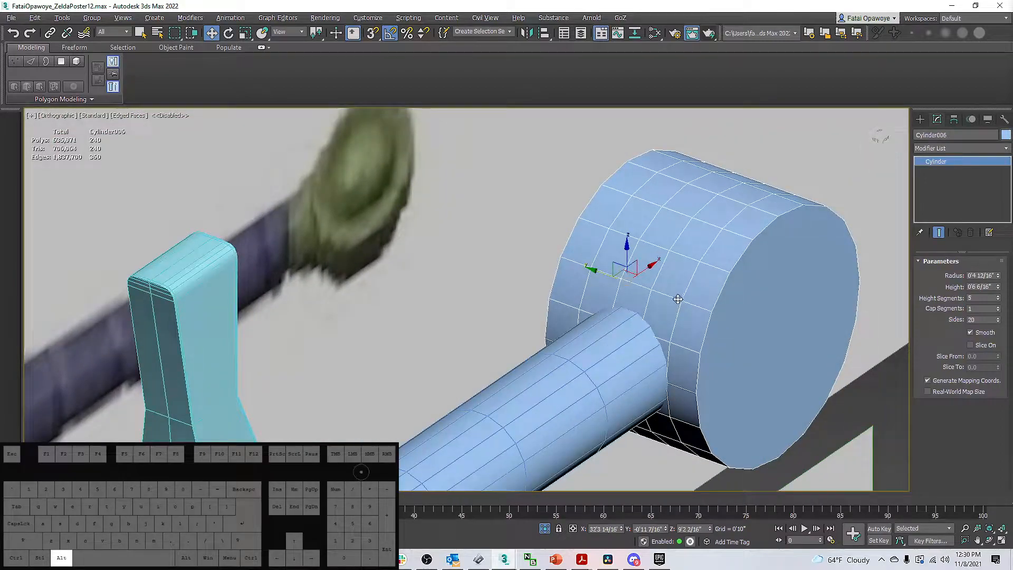
Add an Edit Poly modifier to the pommel and raise its base cylinder's height segments by one.
click(965, 152)
key(e)
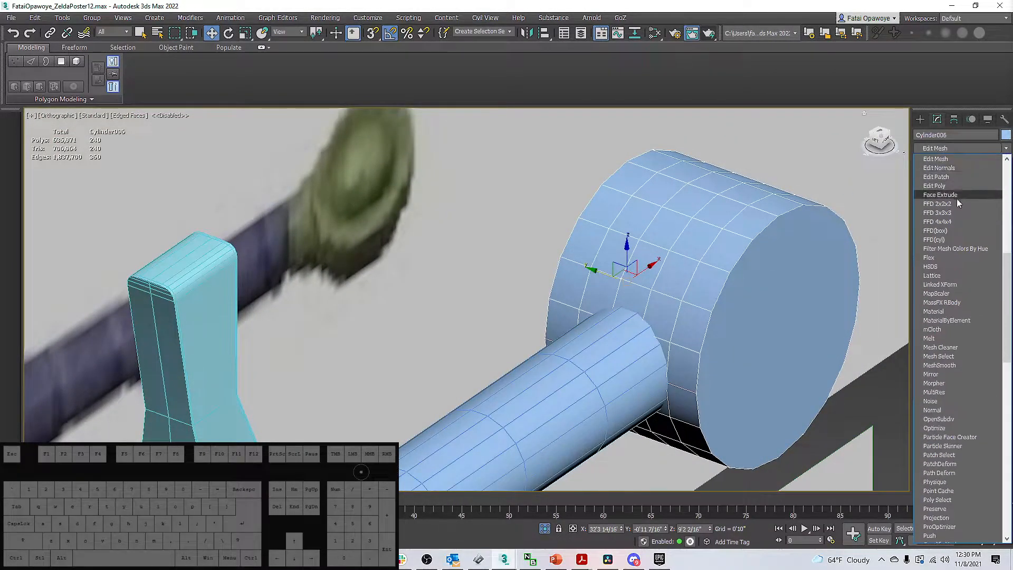
click(944, 185)
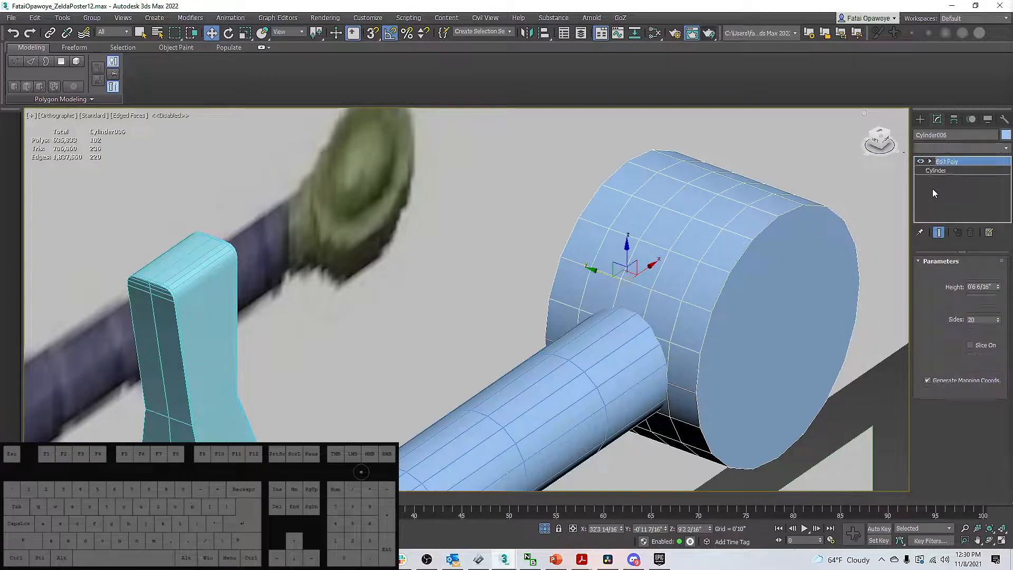
alt+middle_drag(754, 231, 685, 240)
click(935, 170)
alt+middle_drag(854, 248, 795, 272)
click(998, 296)
click(719, 339)
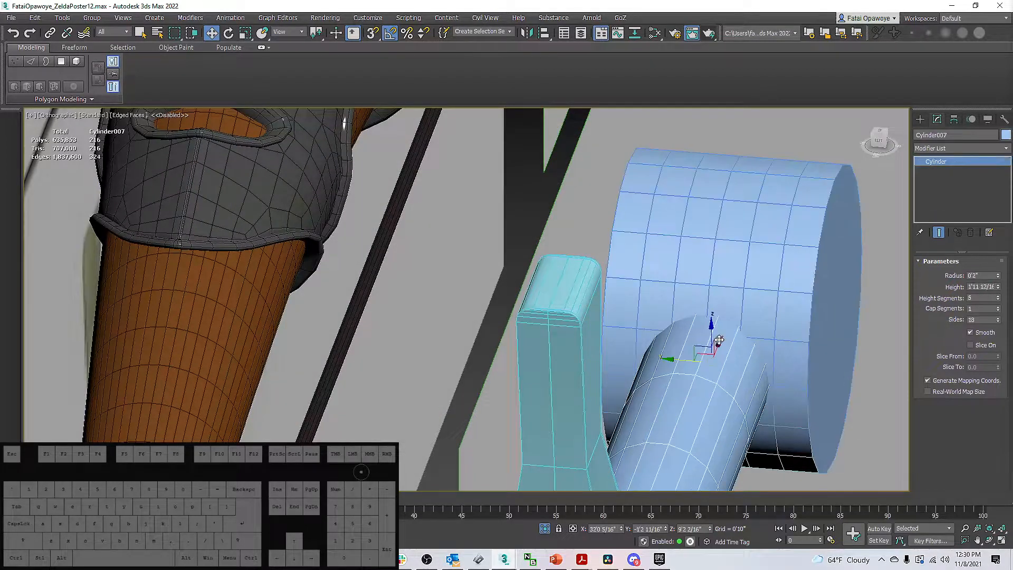
click(757, 282)
alt+middle_drag(781, 288, 830, 241)
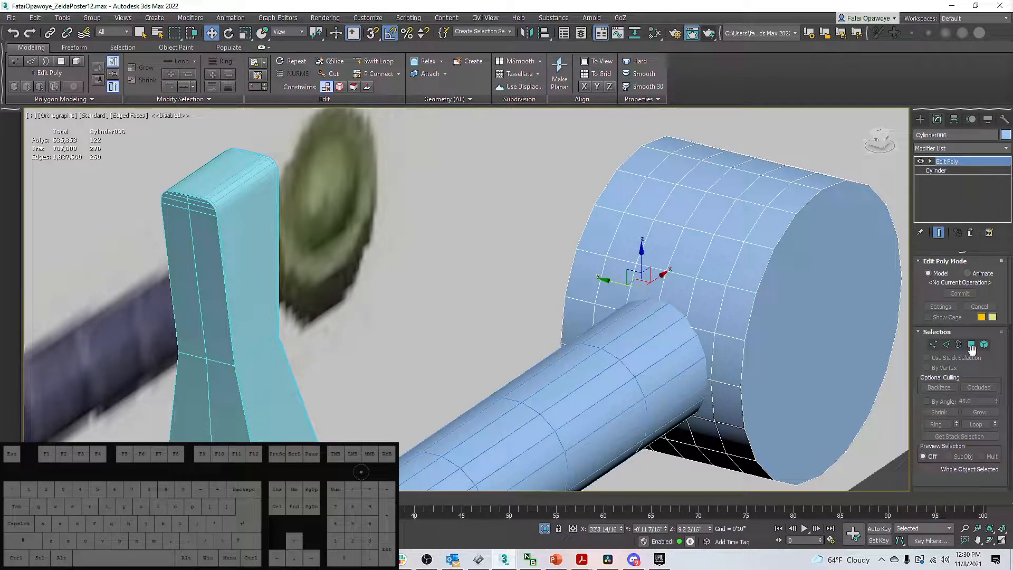
click(977, 350)
click(827, 276)
mouse_move(827, 275)
alt+middle_down()
mouse_move(803, 278)
mouse_move(822, 261)
mouse_move(791, 267)
mouse_move(816, 269)
alt+middle_up()
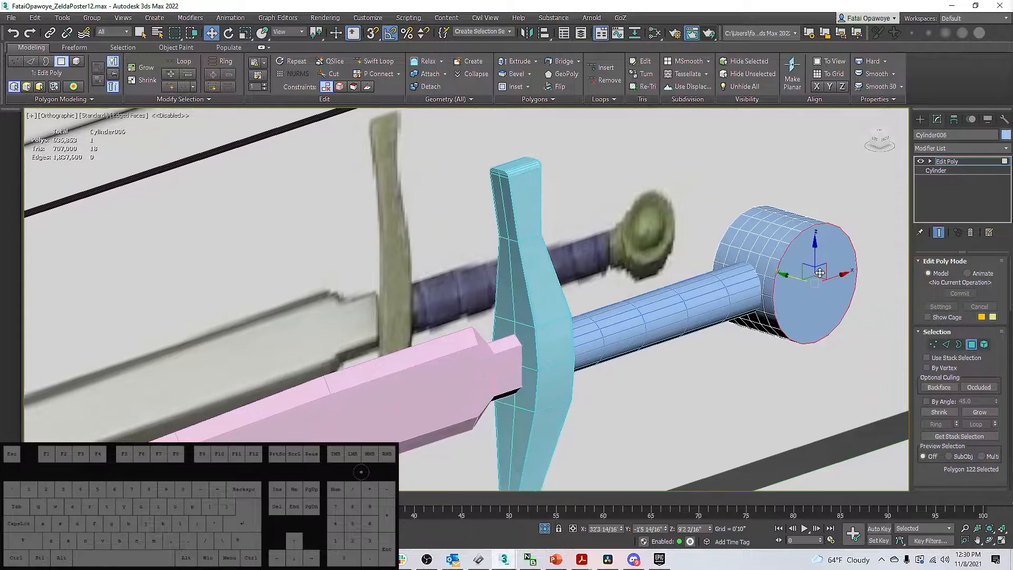
right_click(816, 269)
click(727, 323)
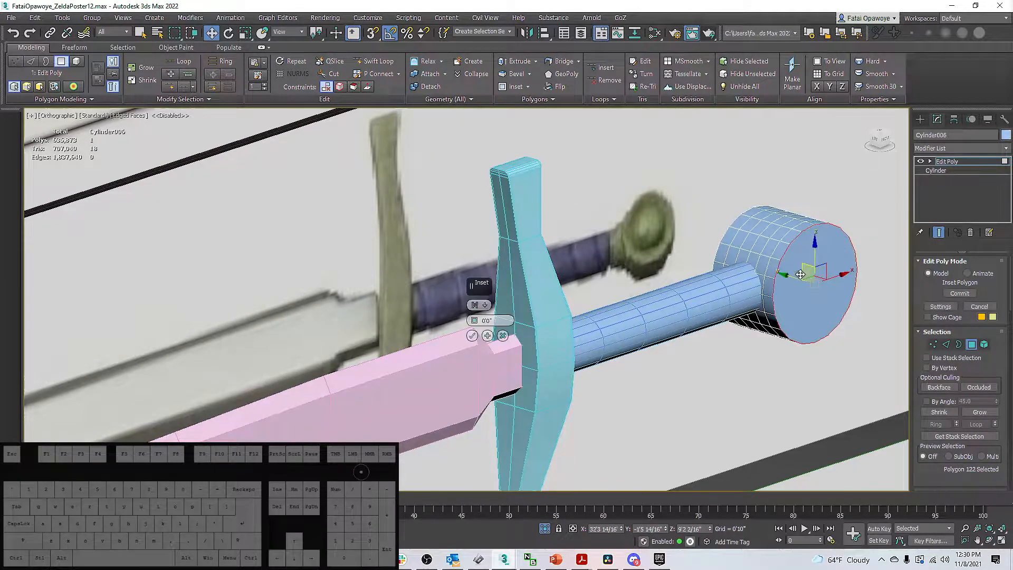
alt+middle_drag(808, 269, 616, 318)
click(502, 335)
Split the pommel along its middle edge loop and delete the rear half as an element.
alt+middle_drag(790, 229, 768, 205)
double_click(782, 232)
drag(996, 368, 994, 277)
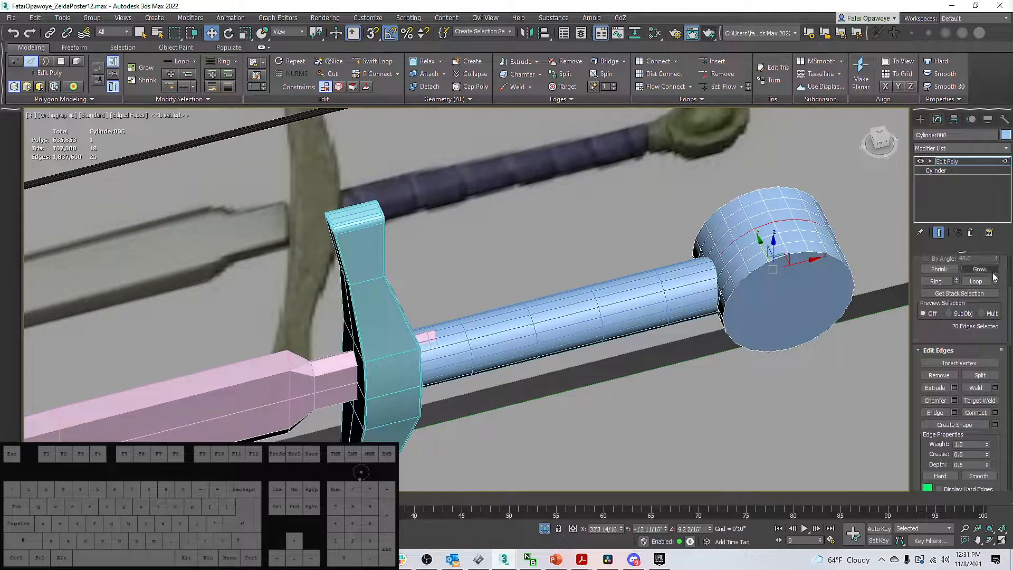
click(980, 375)
middle_drag(754, 282, 727, 308)
key(5)
click(731, 231)
key(Delete)
Inset the pommel's front cap polygon by 0'1 11/16" to match the raised centre in the reference.
alt+middle_drag(752, 286, 748, 257)
click(742, 294)
mouse_move(743, 294)
alt+middle_down()
mouse_move(779, 317)
mouse_move(744, 306)
alt+middle_up()
key(4)
click(775, 322)
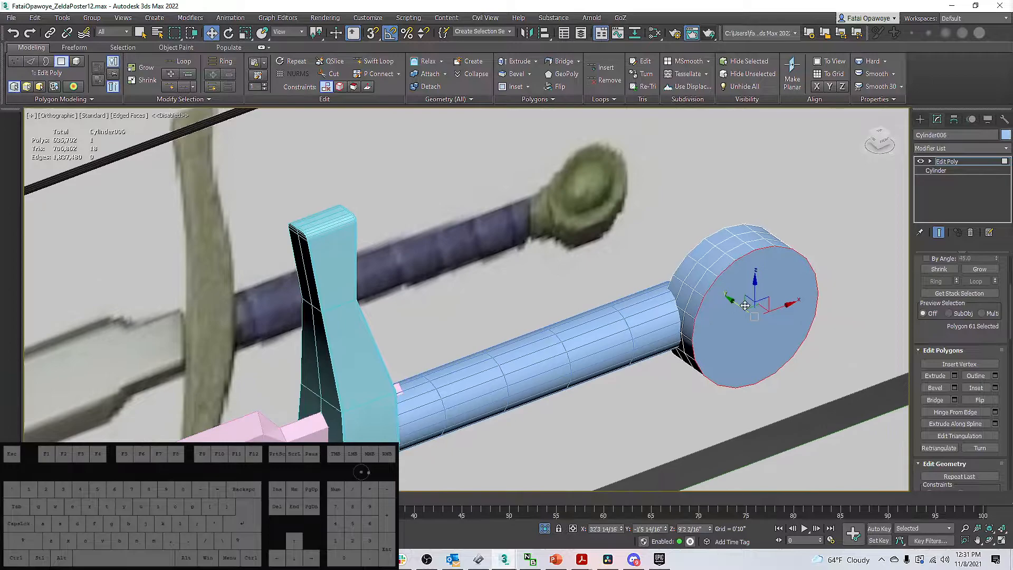
right_click(741, 302)
click(652, 357)
drag(477, 306, 478, 299)
alt+middle_drag(601, 316, 647, 283)
key(f)
key(z)
scroll(562, 263, down, 3)
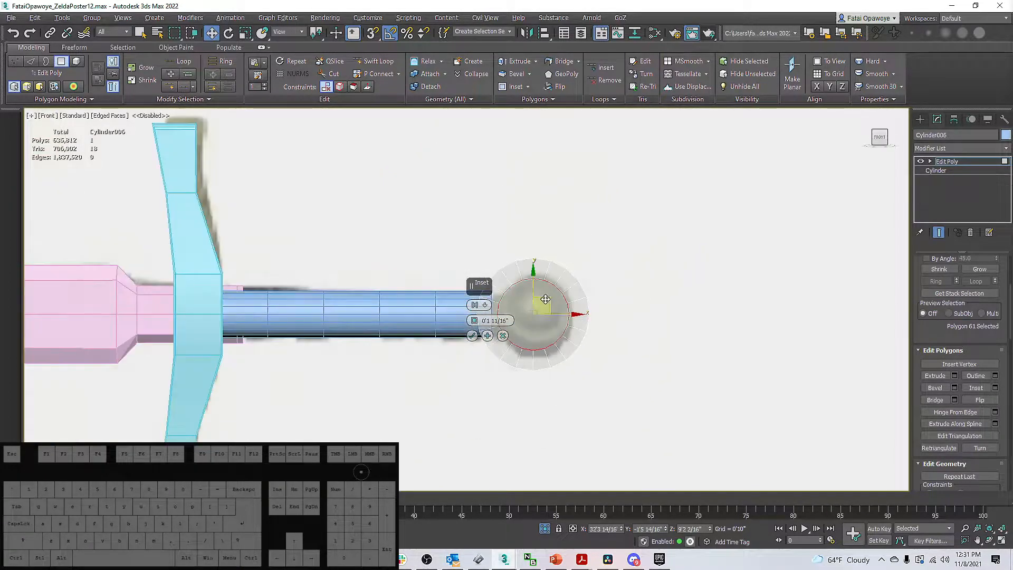
click(472, 336)
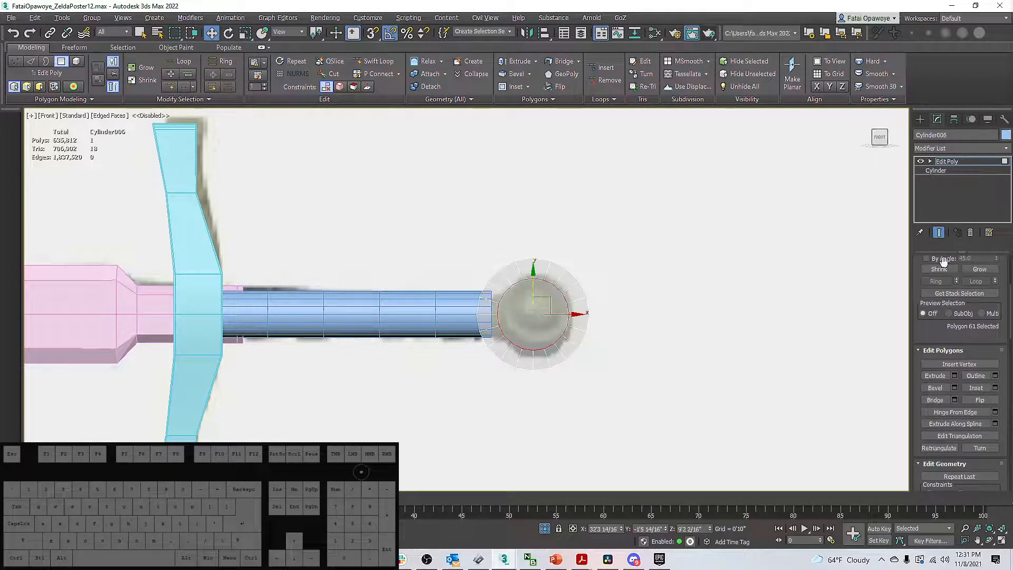
Scale the whole pommel down uniformly to fit the round pommel outline in the front view's reference.
middle_drag(694, 284, 691, 295)
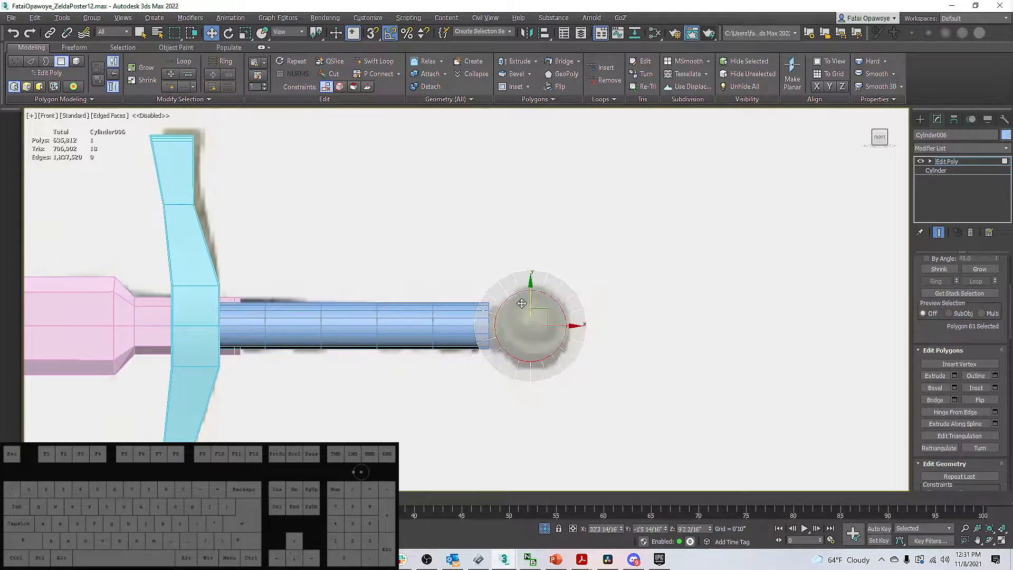
click(920, 120)
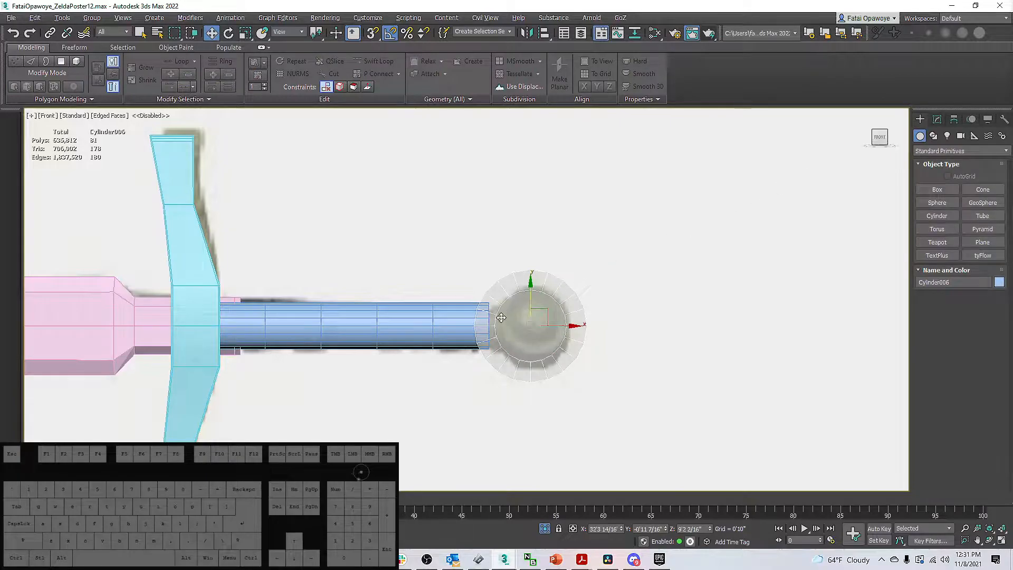
scroll(532, 307, up, 1)
key(r)
drag(547, 331, 551, 357)
scroll(551, 342, up, 3)
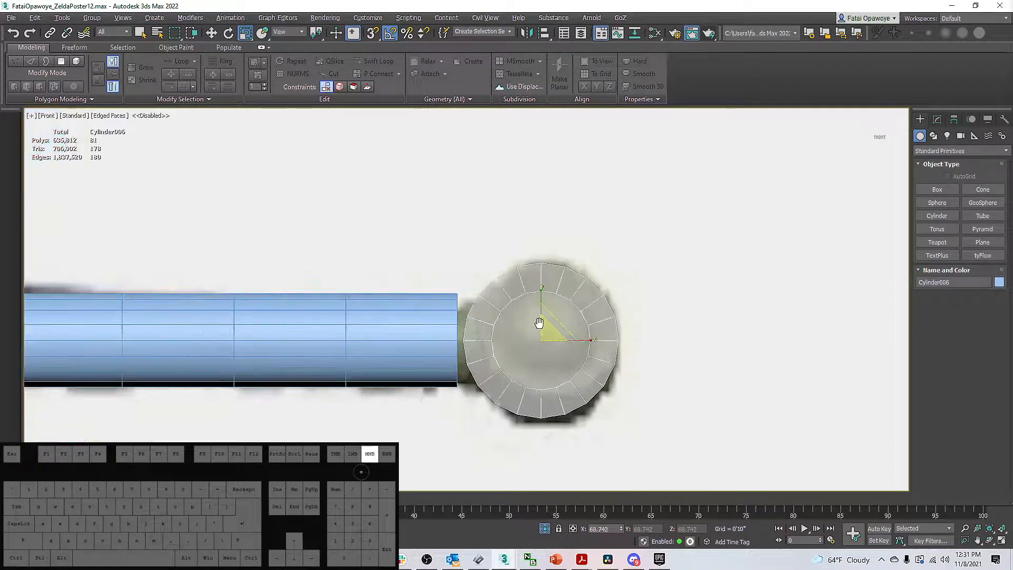
scroll(633, 326, up, 3)
scroll(653, 314, down, 2)
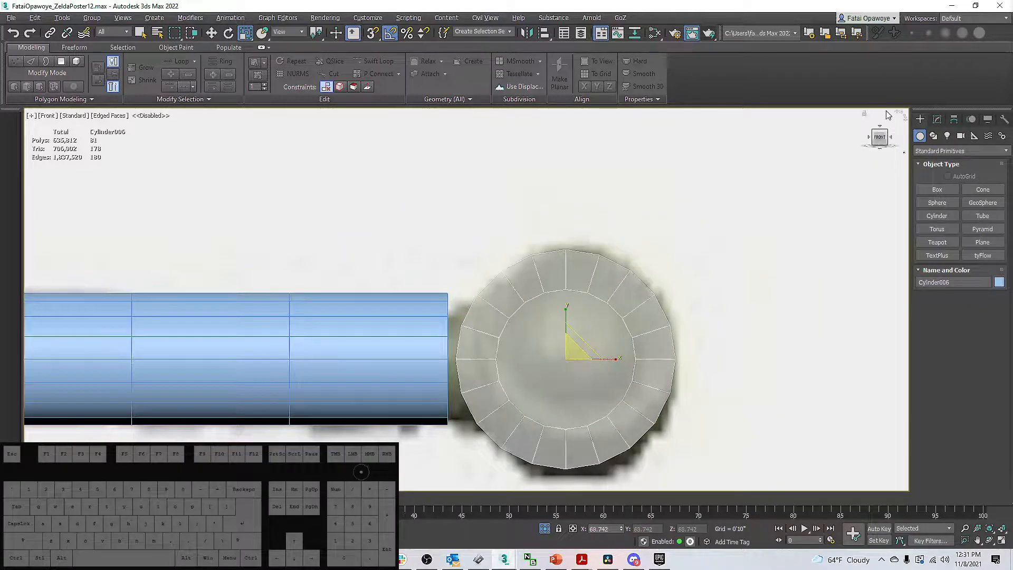
Extrude the pommel's inset cap polygon outward from the front face to form a raised disc.
click(937, 120)
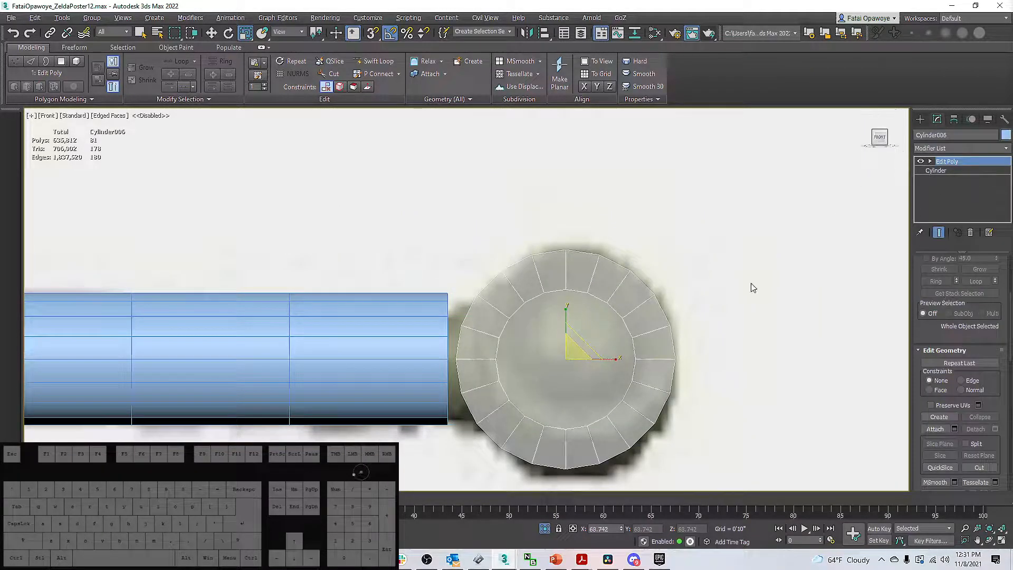
key(4)
alt+middle_drag(599, 333, 467, 291)
key(f)
scroll(530, 309, up, 4)
scroll(530, 309, down, 3)
key(w)
shift+drag(519, 311, 547, 329)
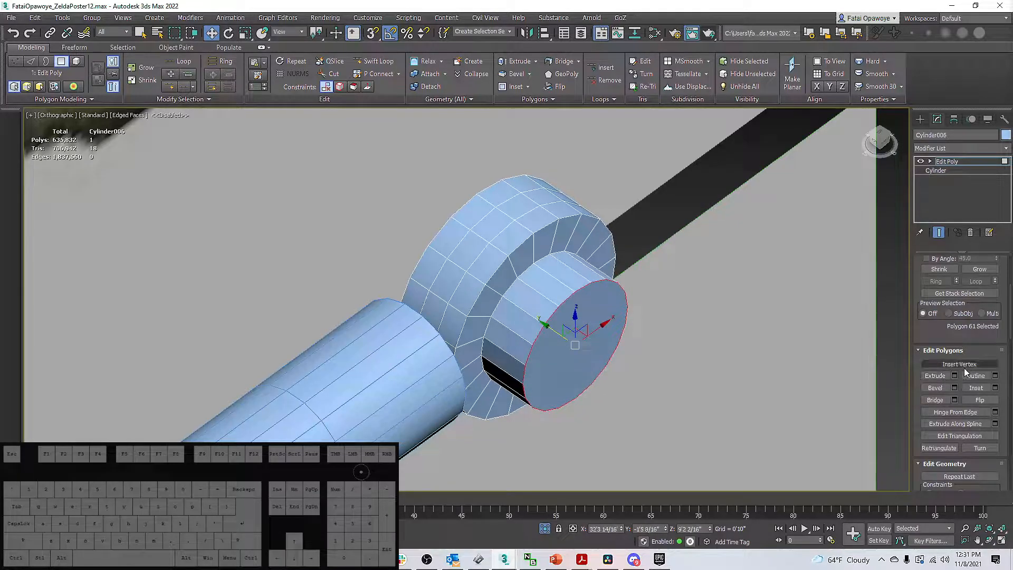
Convert the polygon selection on the raised disc's front cap into its surrounding rim edges.
drag(1001, 291, 997, 405)
ctrl+click(946, 318)
alt+middle_drag(669, 343, 949, 315)
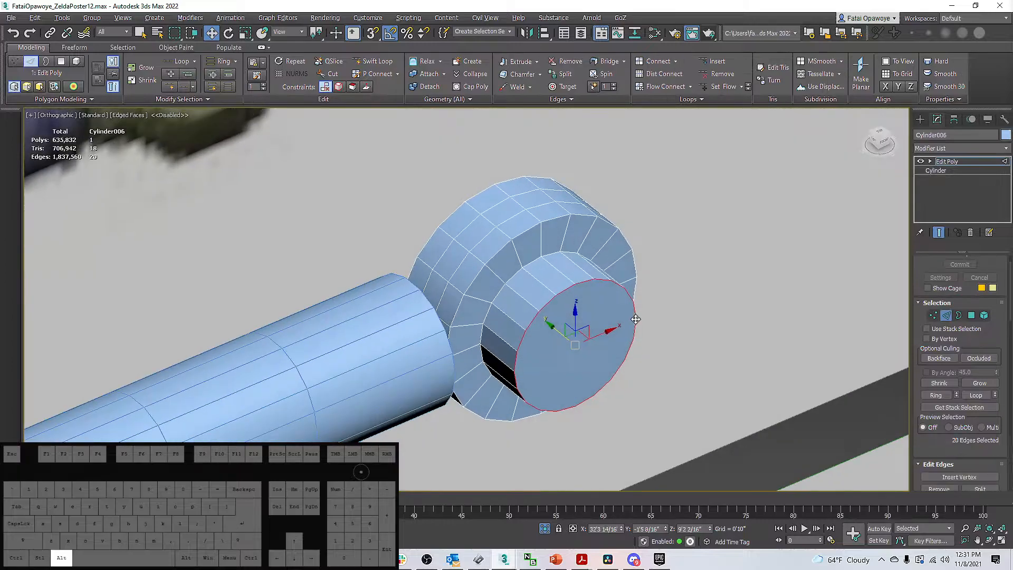
alt+middle_drag(519, 334, 599, 311)
Chamfer the disc's front rim edges with 4 segments and an amount of about 0'2 14/16" to round the disc into a dome.
right_click(598, 310)
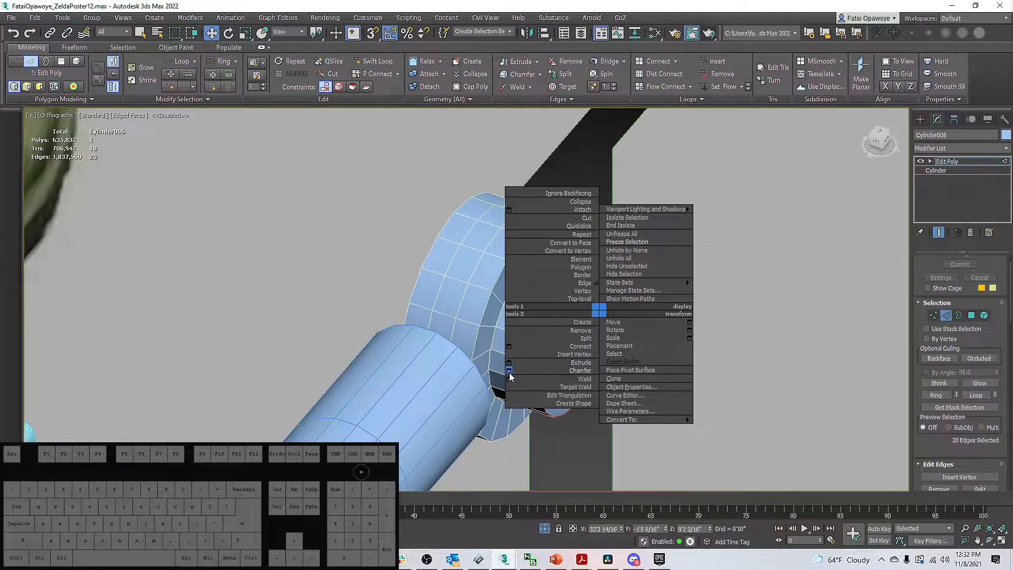
click(509, 372)
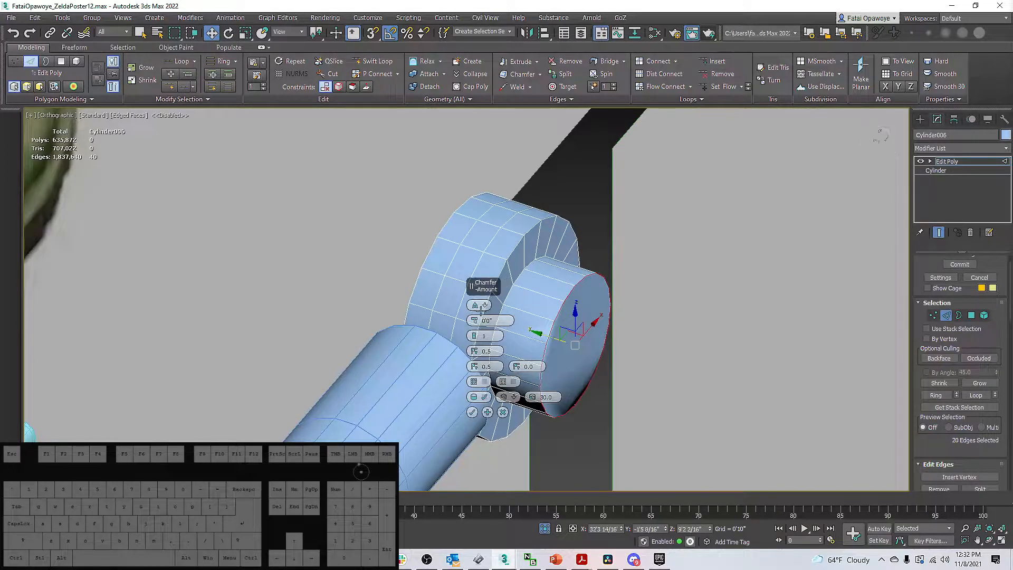
drag(475, 338, 474, 330)
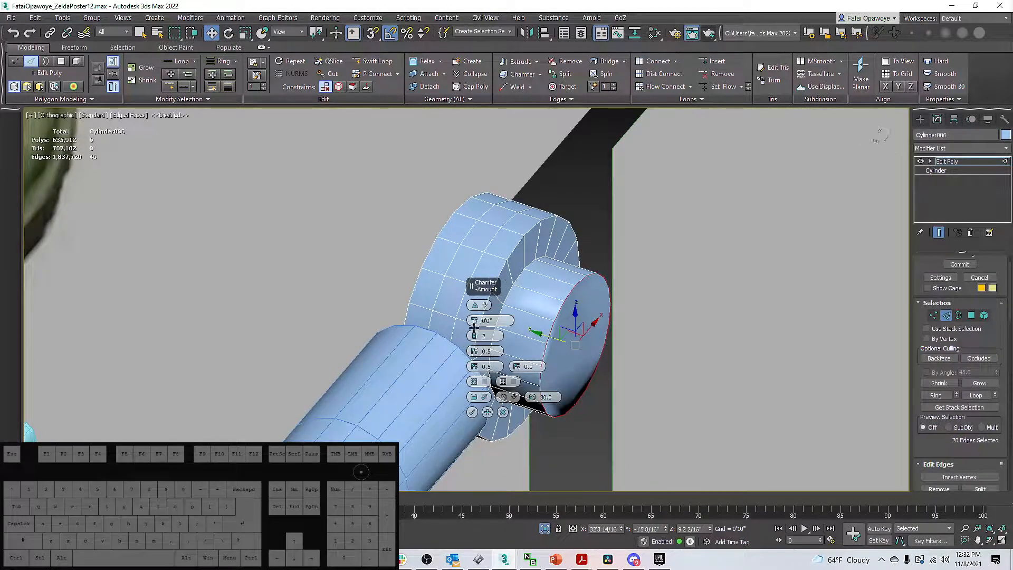
click(473, 335)
click(473, 334)
drag(473, 320, 477, 278)
drag(481, 263, 491, 236)
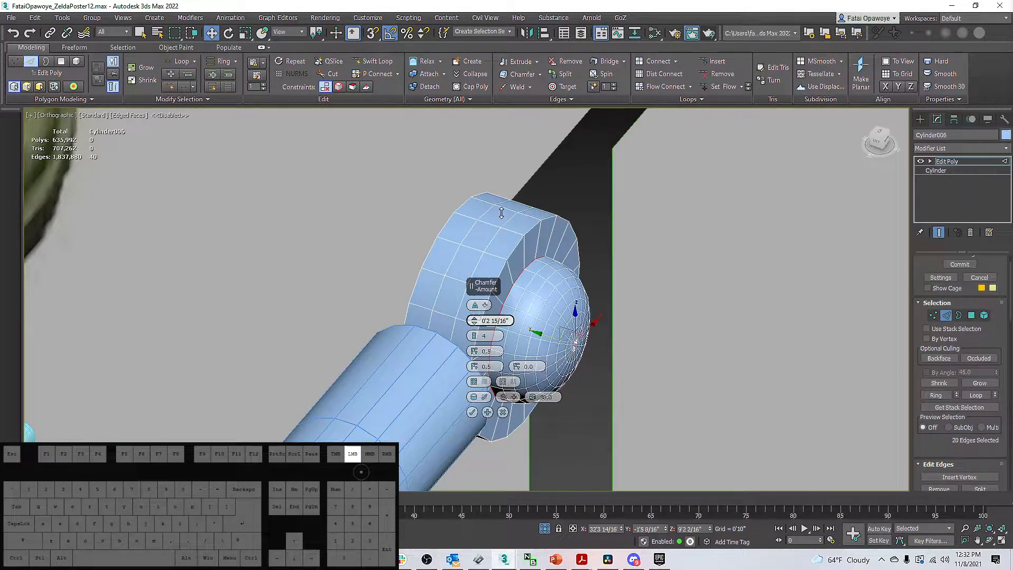
drag(504, 206, 508, 215)
alt+middle_drag(621, 256, 533, 238)
scroll(568, 232, down, 2)
click(472, 411)
Select all vertices of the pommel element and weld them with a threshold of 0'0 1/16".
scroll(538, 253, up, 5)
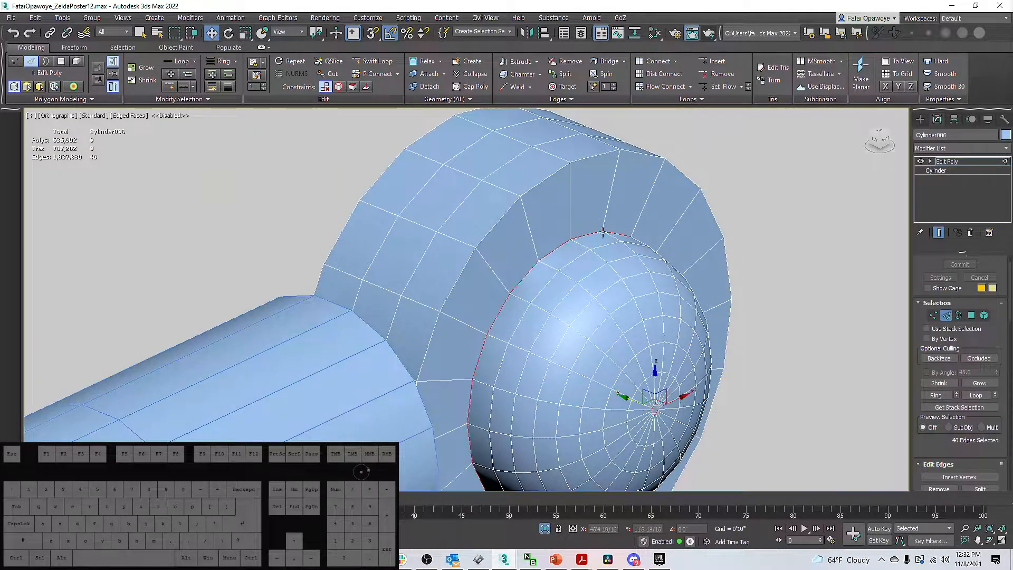
alt+middle_drag(574, 230, 846, 321)
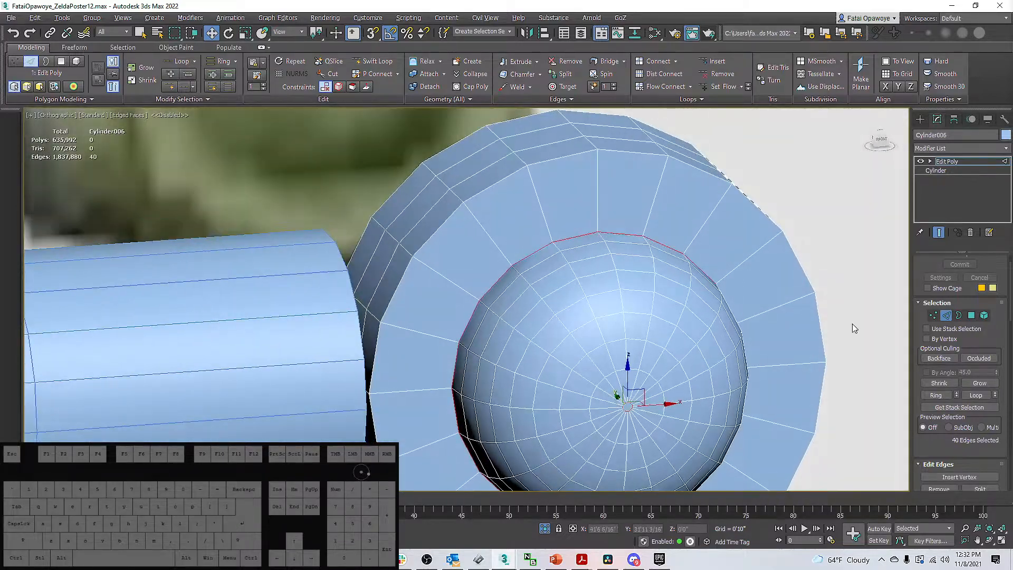
click(984, 315)
ctrl+click(663, 262)
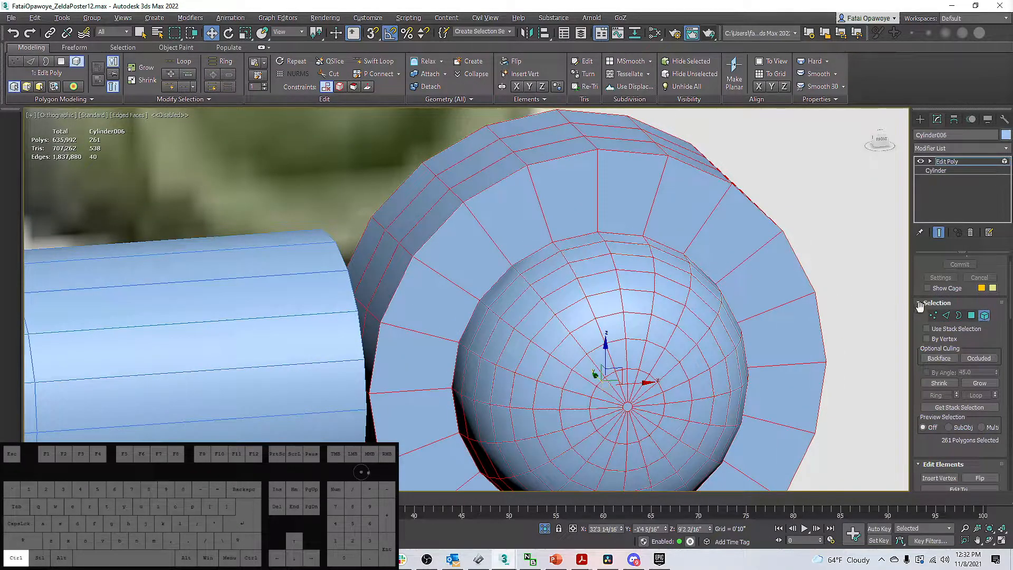
ctrl+click(933, 315)
right_click(747, 283)
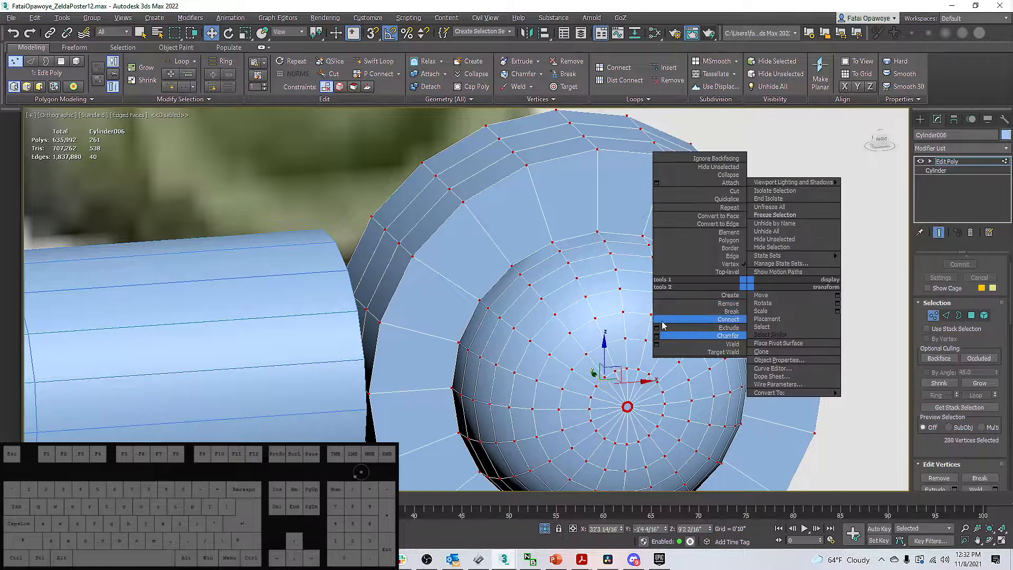
click(657, 344)
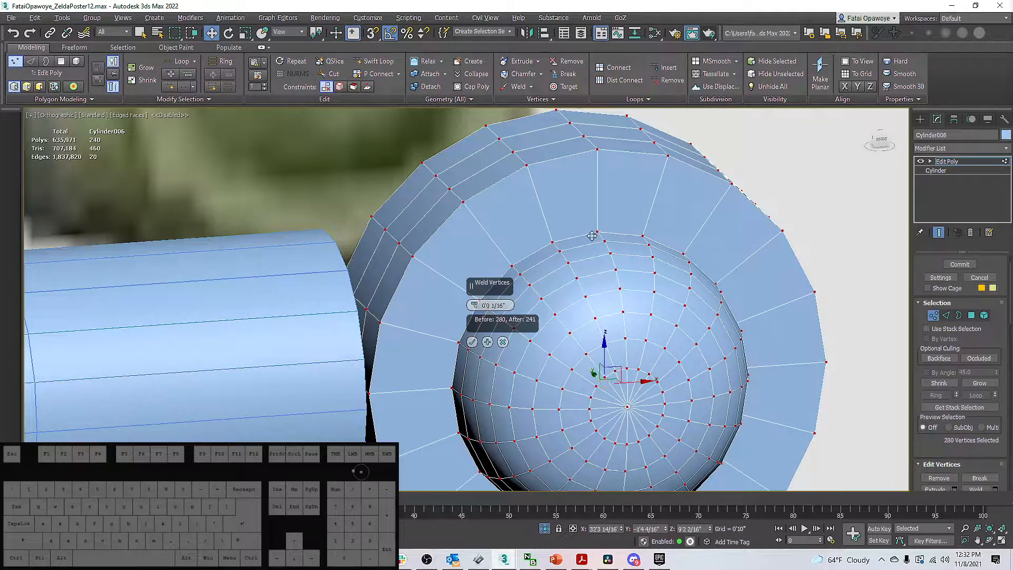
click(471, 342)
alt+middle_drag(472, 342, 648, 359)
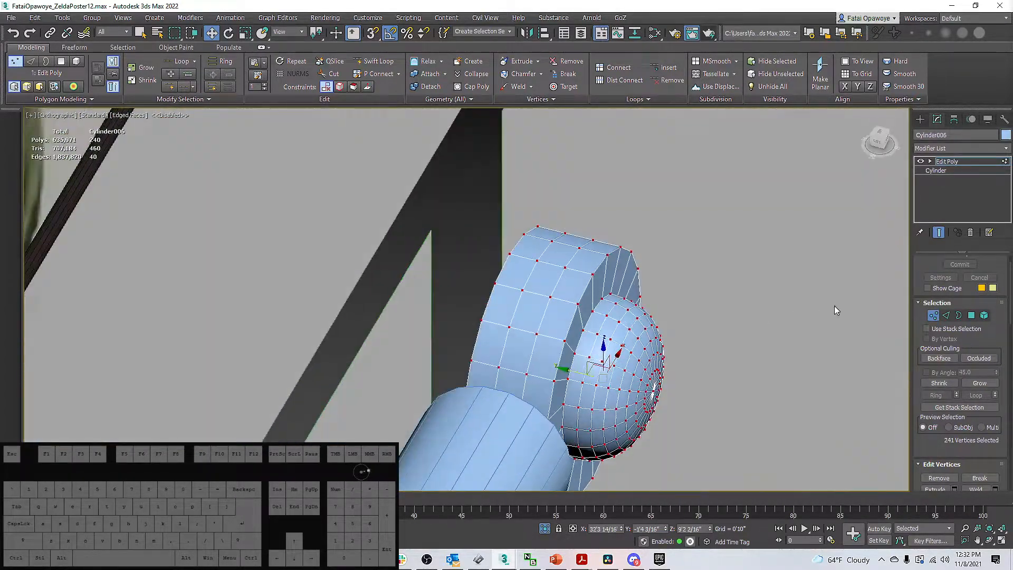
click(920, 119)
alt+middle_drag(780, 311, 486, 314)
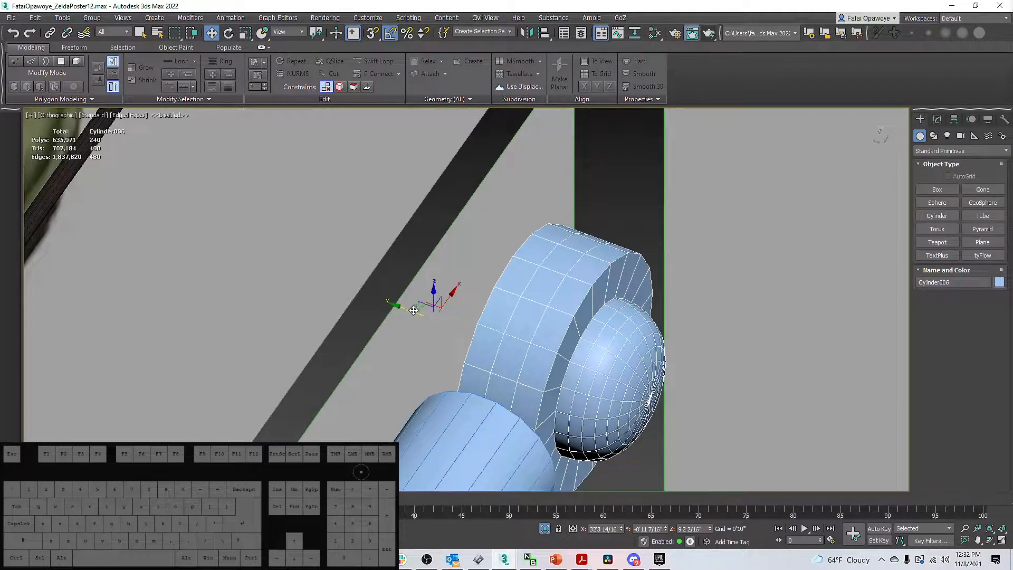
alt+middle_drag(421, 317, 569, 266)
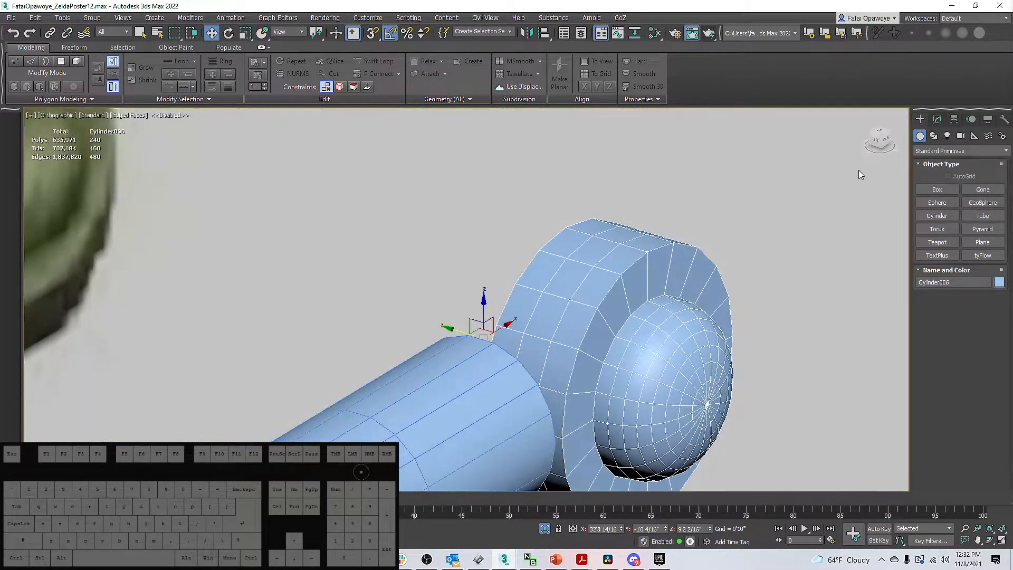
click(937, 119)
Chamfer the edge loop where the dome meets the pommel's flat front face.
alt+middle_drag(719, 278, 960, 303)
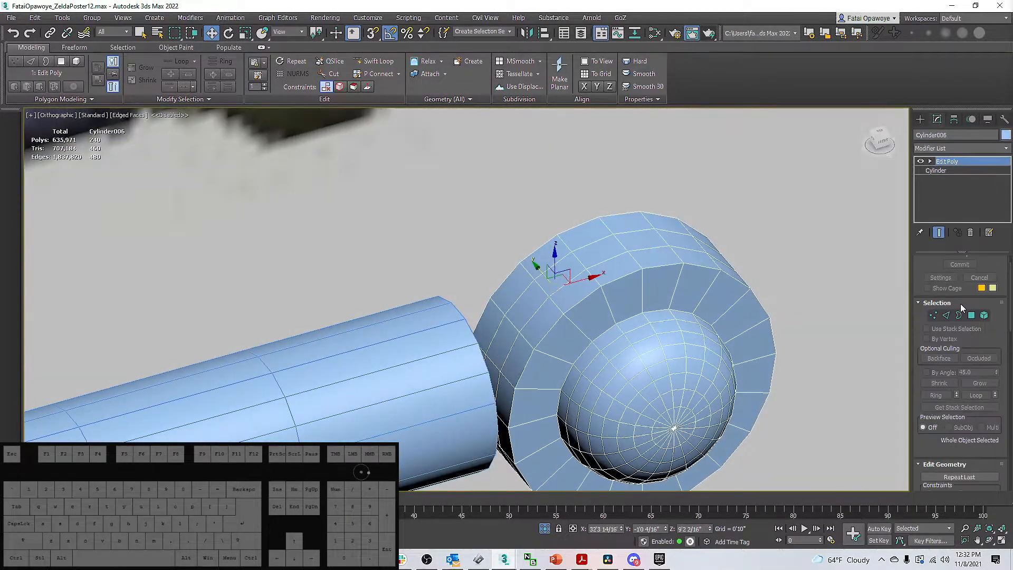
key(2)
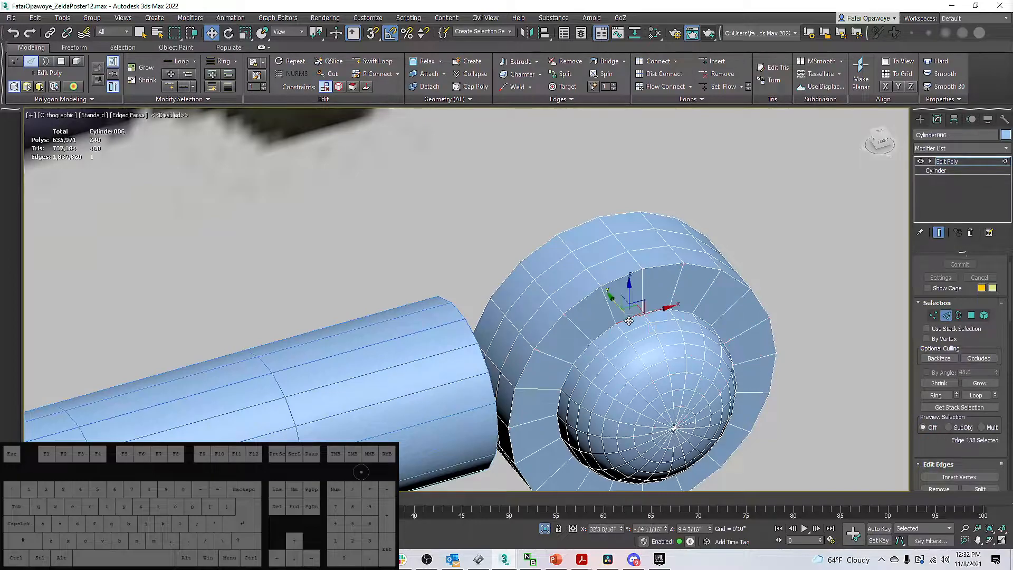
mouse_move(624, 372)
mouse_down()
mouse_move(607, 342)
mouse_move(623, 370)
mouse_move(614, 359)
mouse_up()
alt+middle_drag(614, 358, 653, 296)
scroll(548, 348, up, 5)
alt+middle_drag(565, 344, 680, 296)
right_click(680, 297)
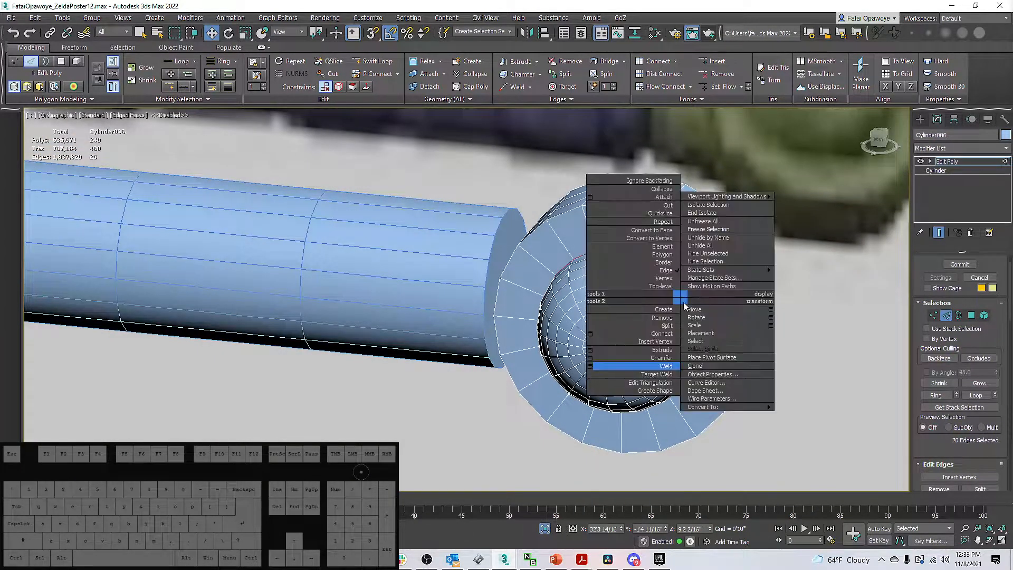
click(590, 358)
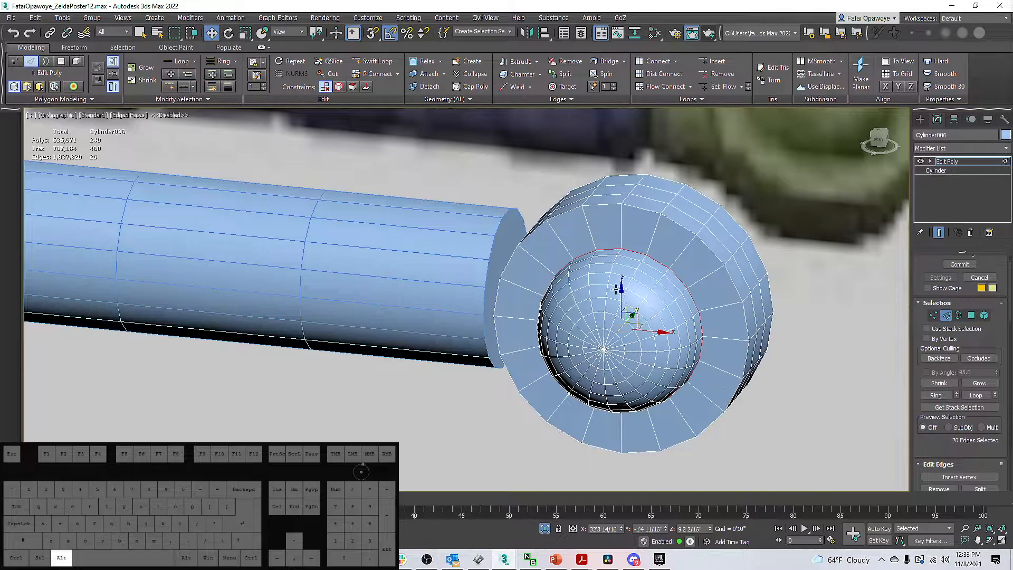
alt+middle_drag(688, 275, 681, 287)
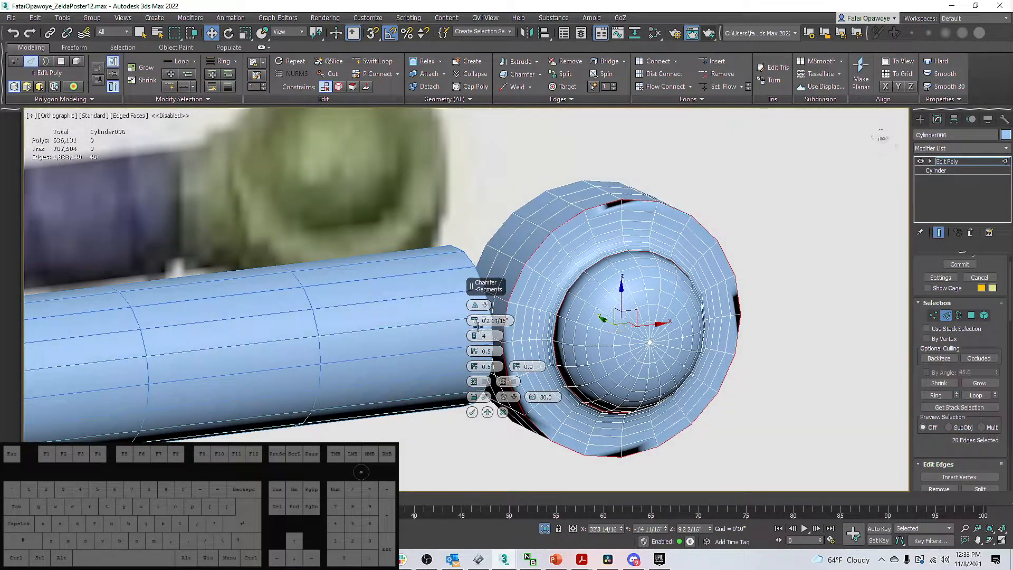
Chamfer the edge loop around the base of the pommel's dome by 0'0 1/16" and adjust its segment count.
click(476, 326)
drag(475, 359, 471, 437)
scroll(581, 308, up, 7)
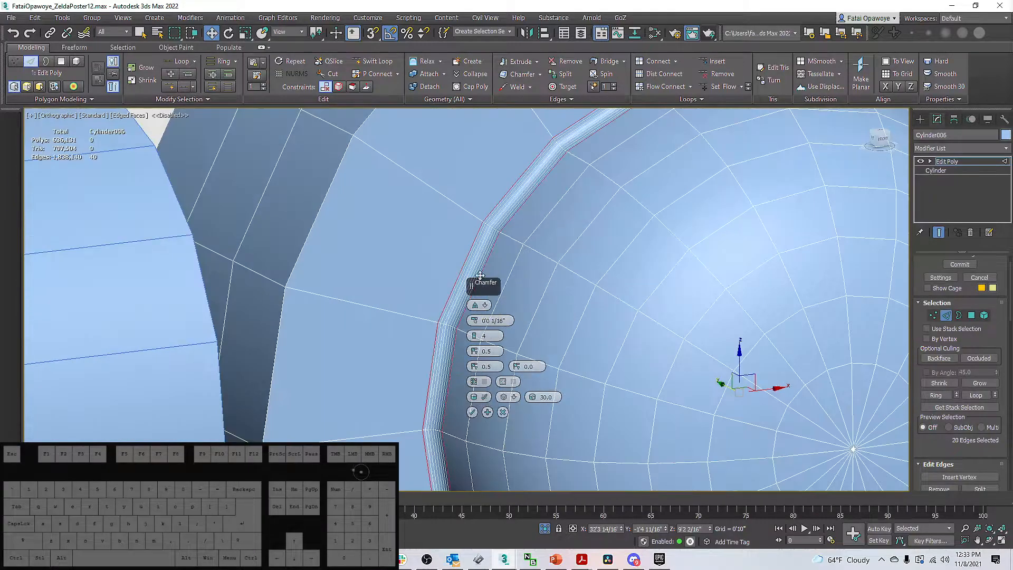
drag(473, 339, 472, 325)
click(473, 414)
scroll(417, 322, down, 6)
alt+middle_drag(410, 311, 559, 339)
click(610, 337)
scroll(612, 322, down, 6)
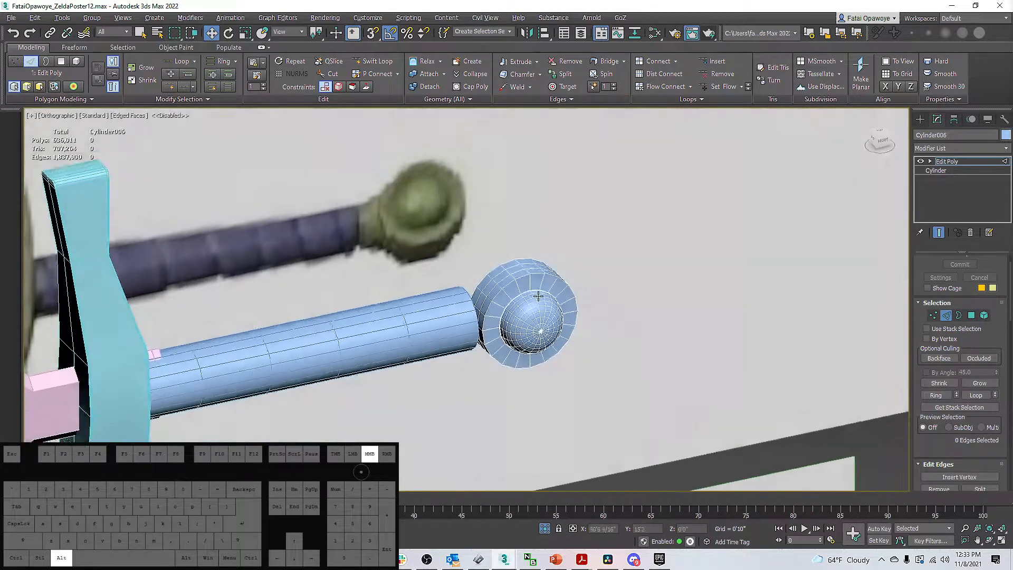
Compare the shape of the modelled pommel and its rim with the pommel in the reference image.
scroll(533, 295, up, 4)
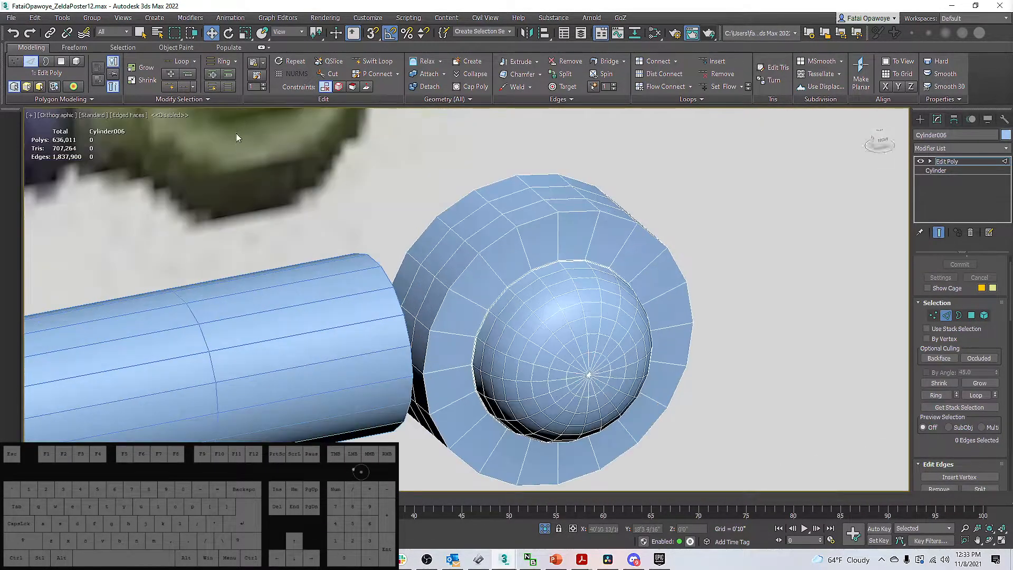
scroll(245, 134, down, 3)
middle_drag(258, 132, 337, 243)
scroll(338, 242, down, 2)
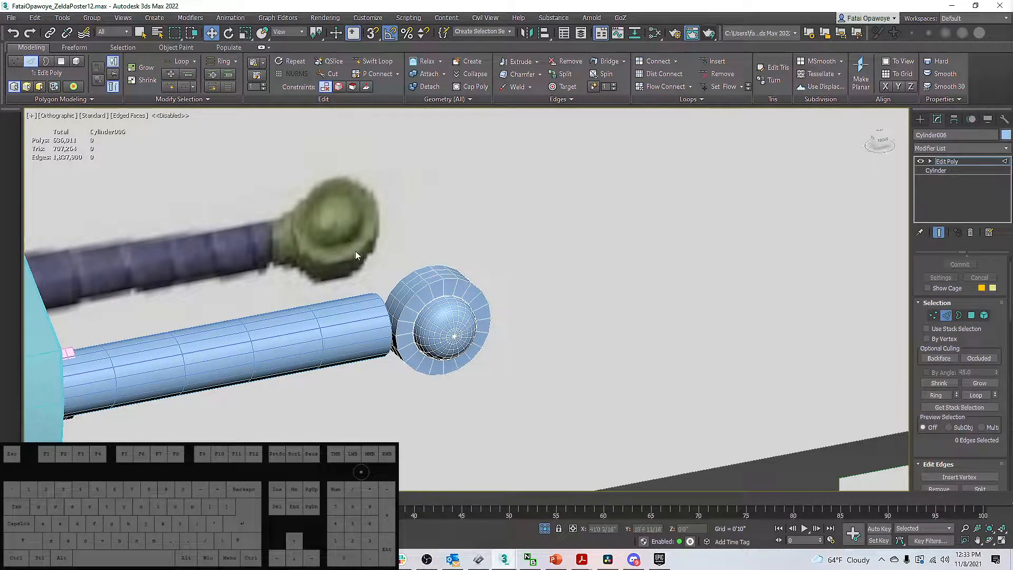
scroll(427, 315, up, 5)
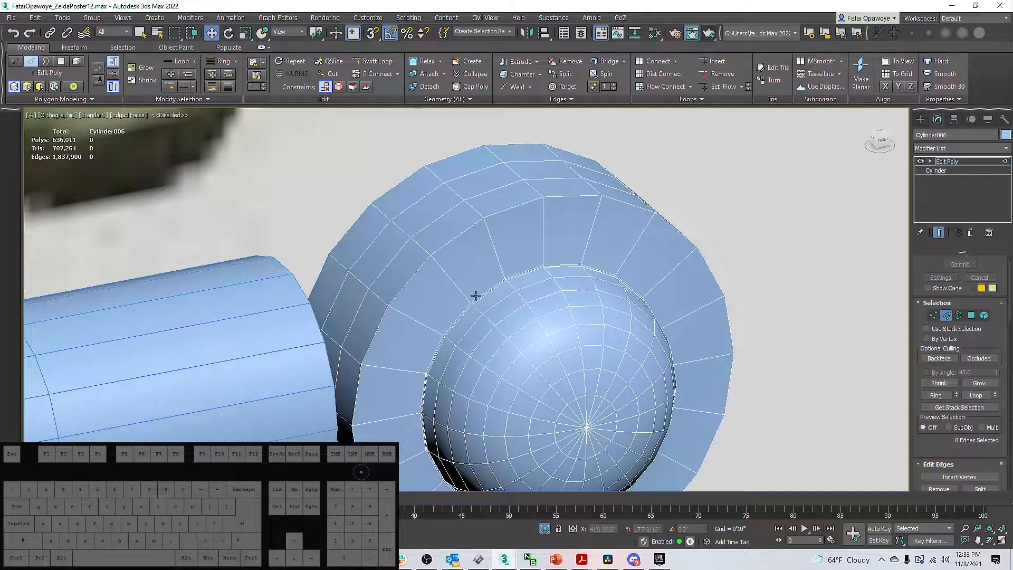
scroll(474, 316, up, 5)
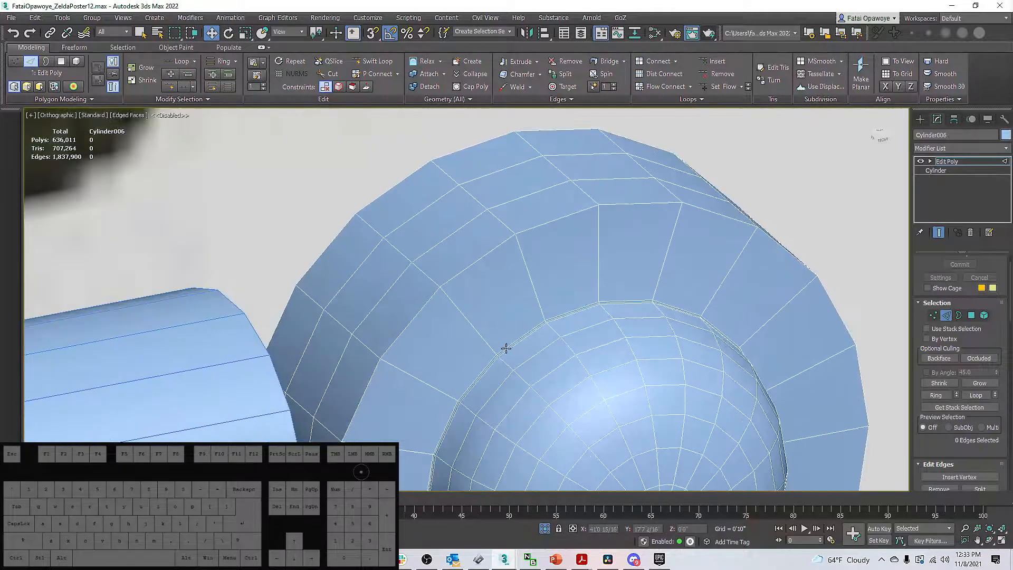
scroll(510, 341, down, 8)
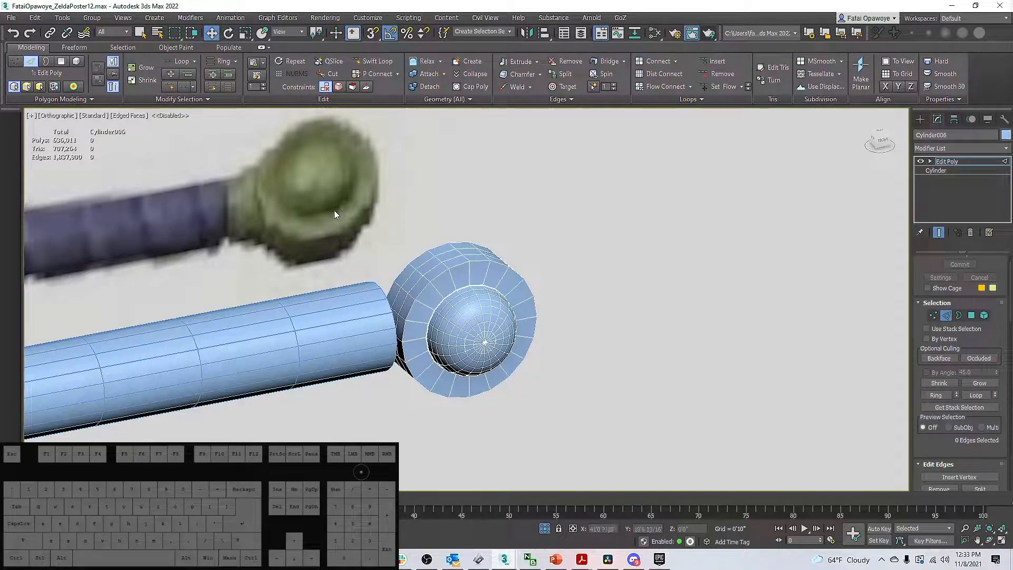
scroll(449, 326, up, 5)
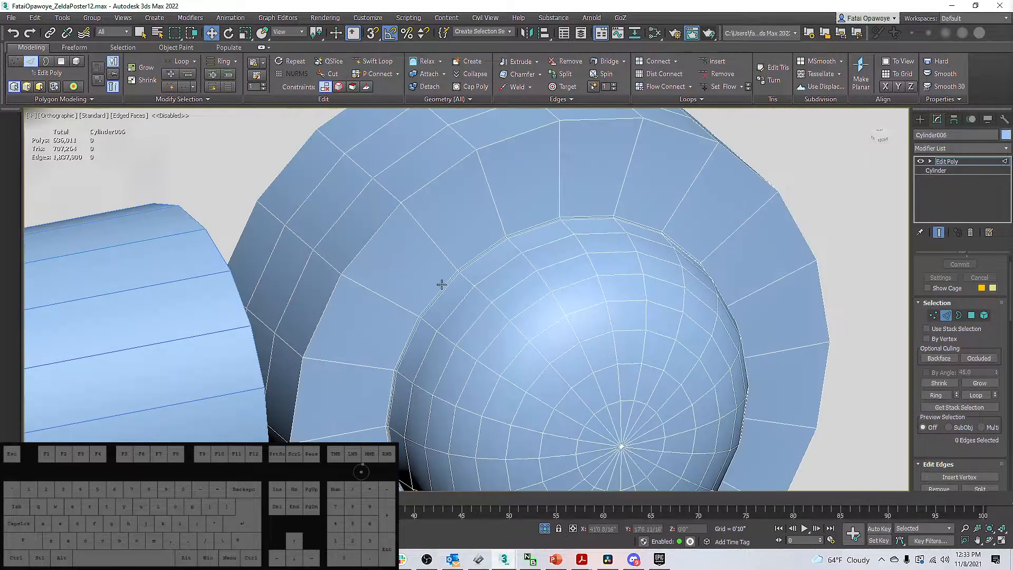
scroll(371, 289, down, 5)
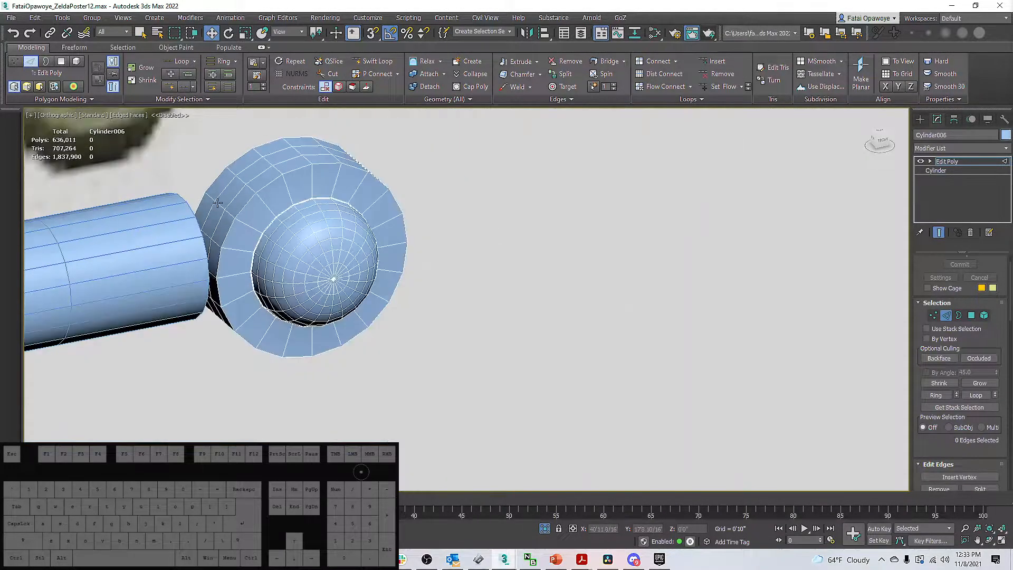
scroll(278, 261, up, 1)
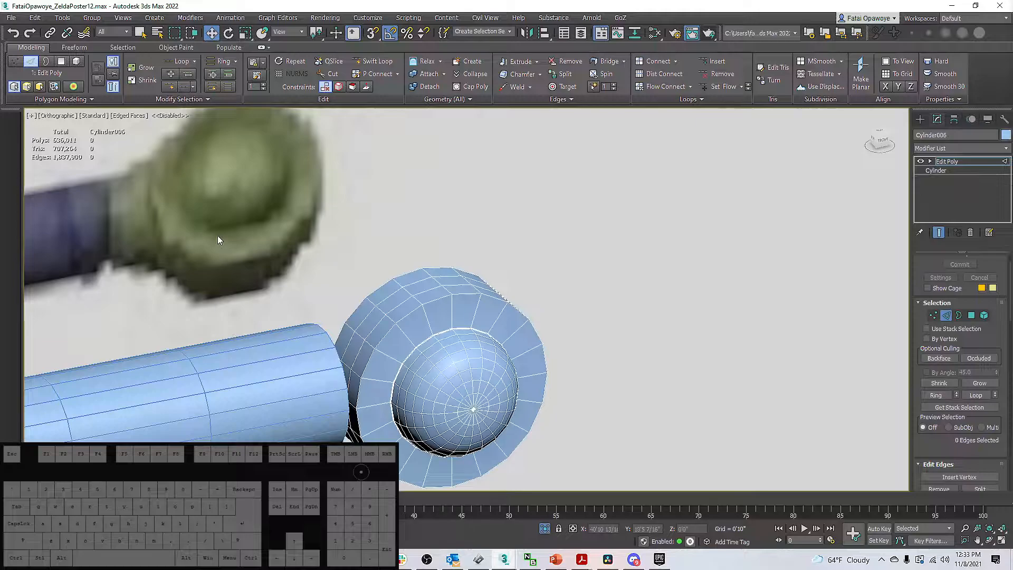
middle_drag(225, 248, 299, 273)
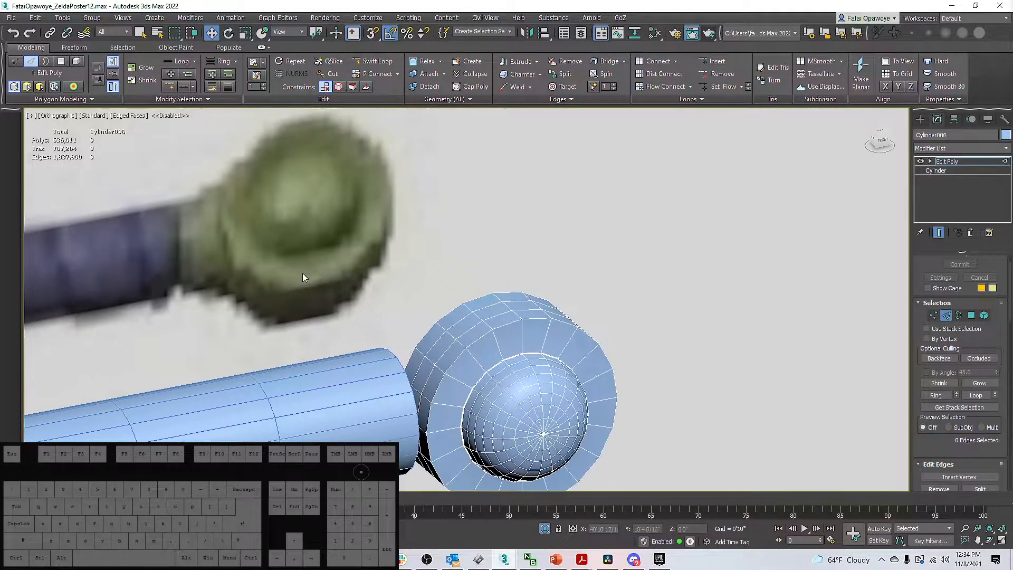
scroll(509, 350, down, 2)
middle_drag(495, 348, 461, 339)
scroll(481, 368, up, 3)
scroll(480, 364, down, 5)
alt+middle_drag(461, 339, 416, 324)
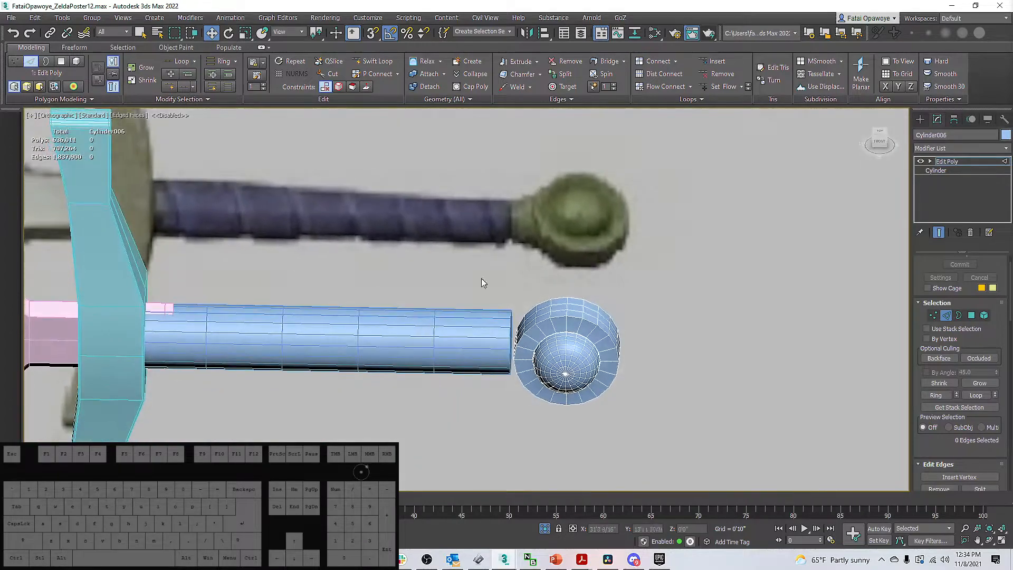
click(920, 119)
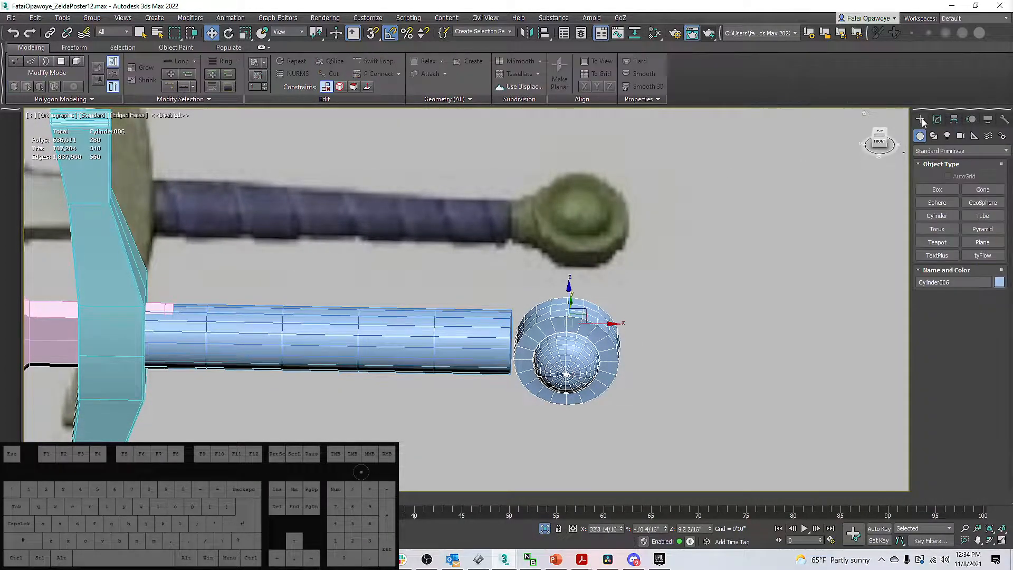
click(397, 329)
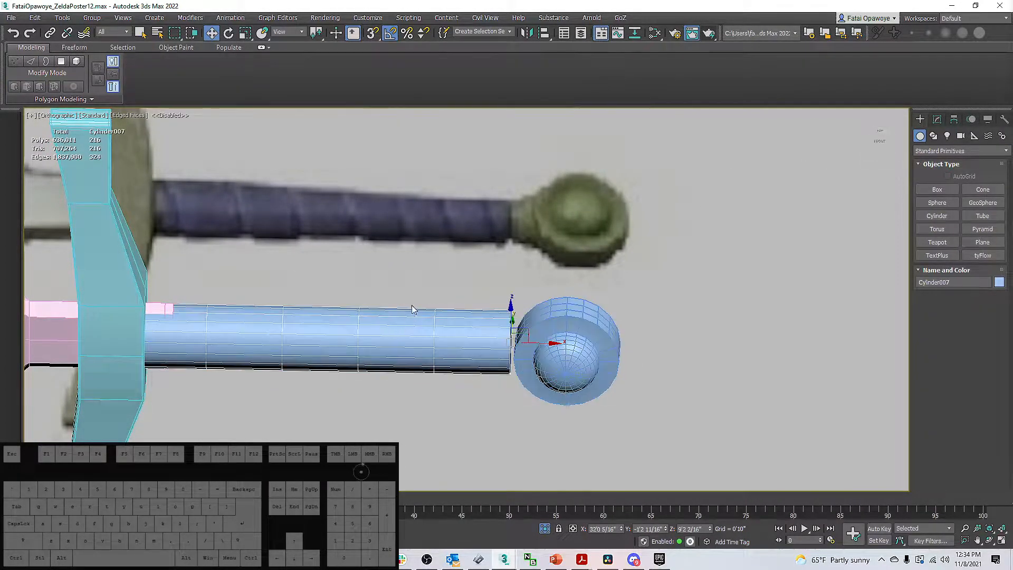
alt+middle_drag(415, 290, 442, 298)
scroll(496, 305, up, 4)
click(575, 278)
mouse_move(575, 278)
alt+middle_down()
mouse_move(580, 256)
mouse_move(585, 266)
alt+middle_up()
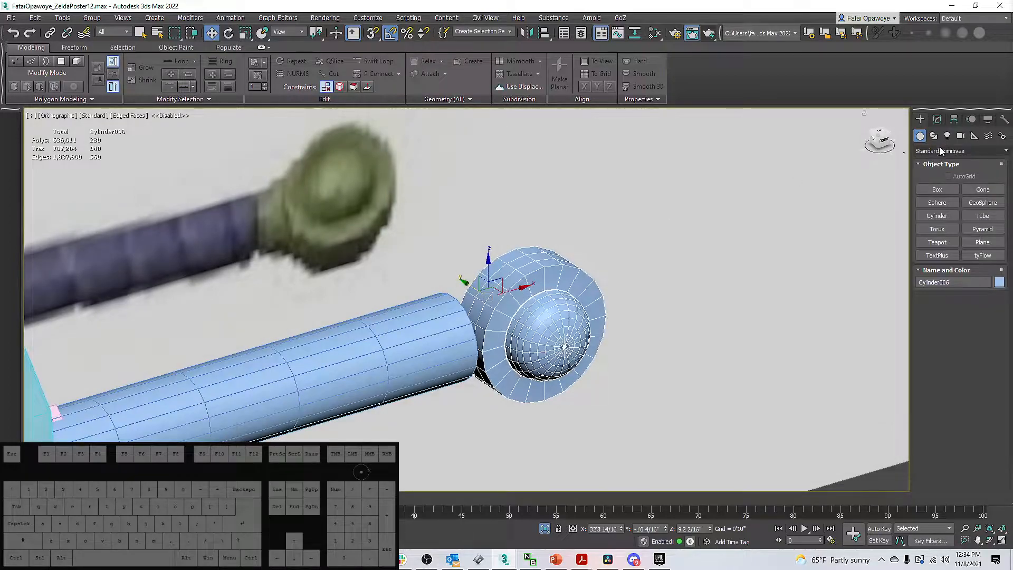
Select the pommel's open back border and mirror the pommel with a Symmetry modifier on the Z axis.
click(937, 119)
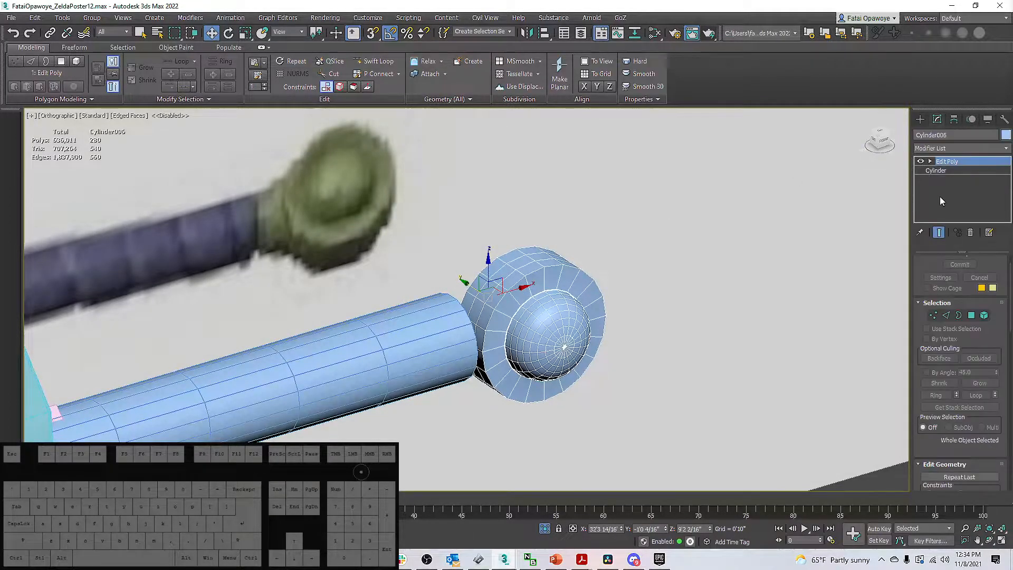
click(947, 316)
alt+middle_drag(537, 226, 601, 267)
click(959, 316)
click(511, 266)
click(979, 149)
key(s)
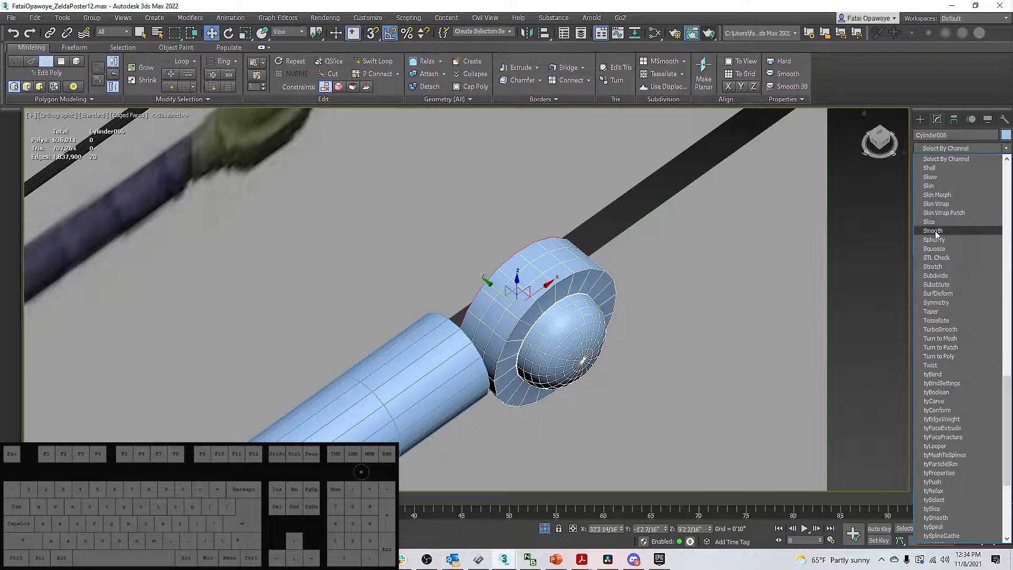
click(949, 303)
alt+middle_drag(791, 283, 641, 256)
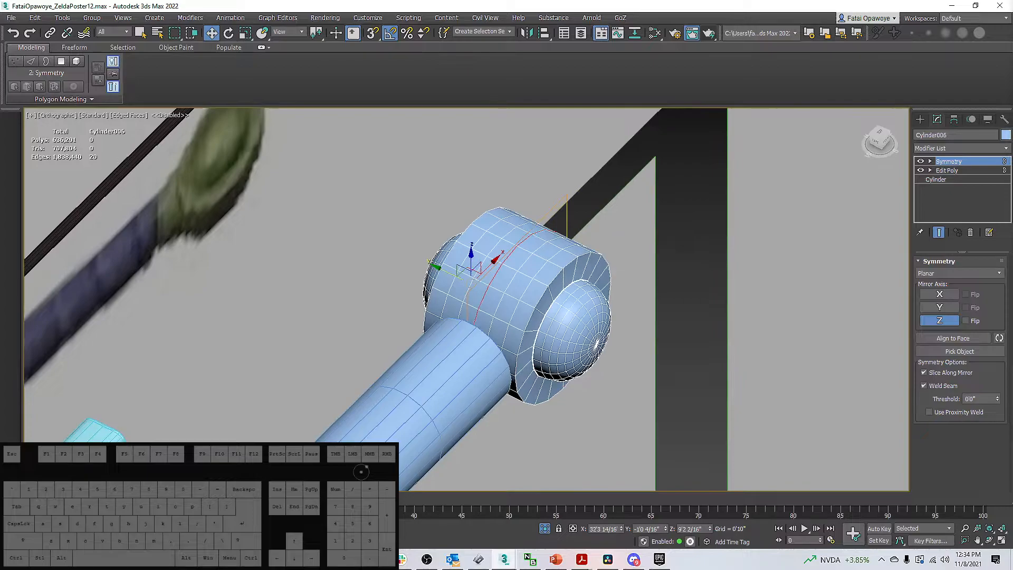
Add an Edit Poly modifier on top of the pommel's Symmetry modifier.
click(953, 150)
key(e)
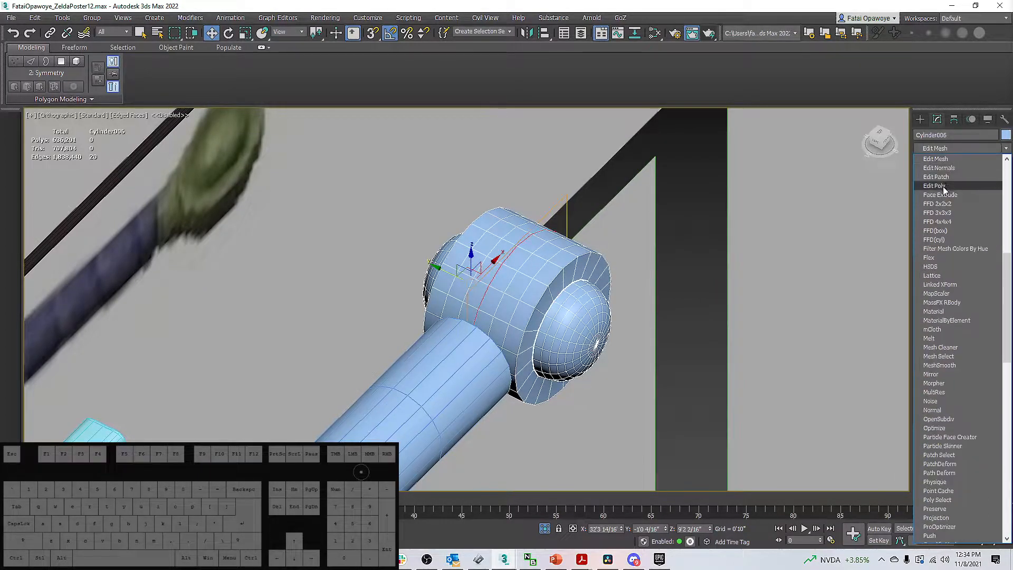
click(936, 186)
Select the block of pommel polygons facing the end of the handle, using wireframe display and polygon level.
alt+middle_drag(579, 259, 591, 315)
key(F3)
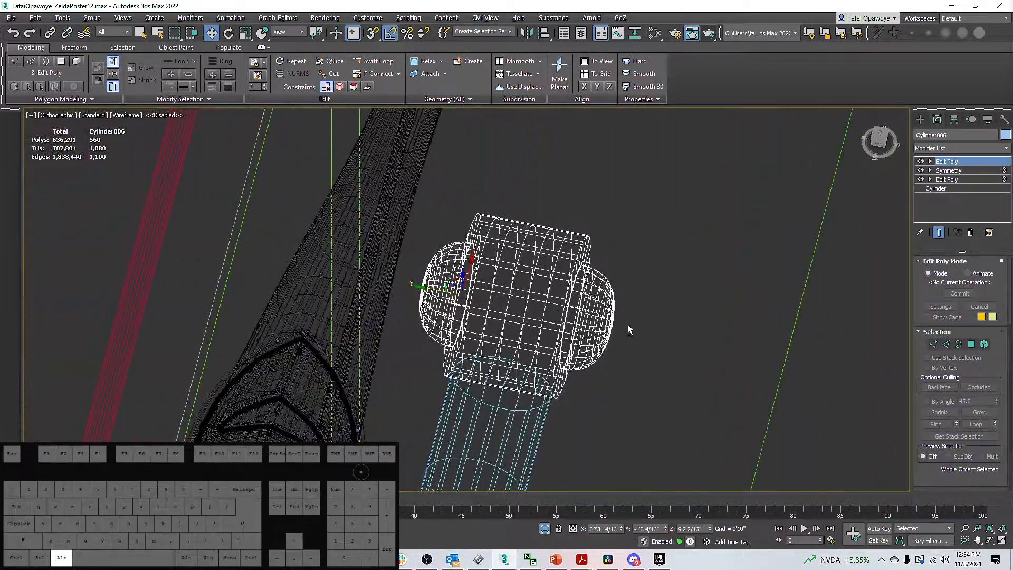
key(4)
alt+middle_drag(644, 362, 504, 408)
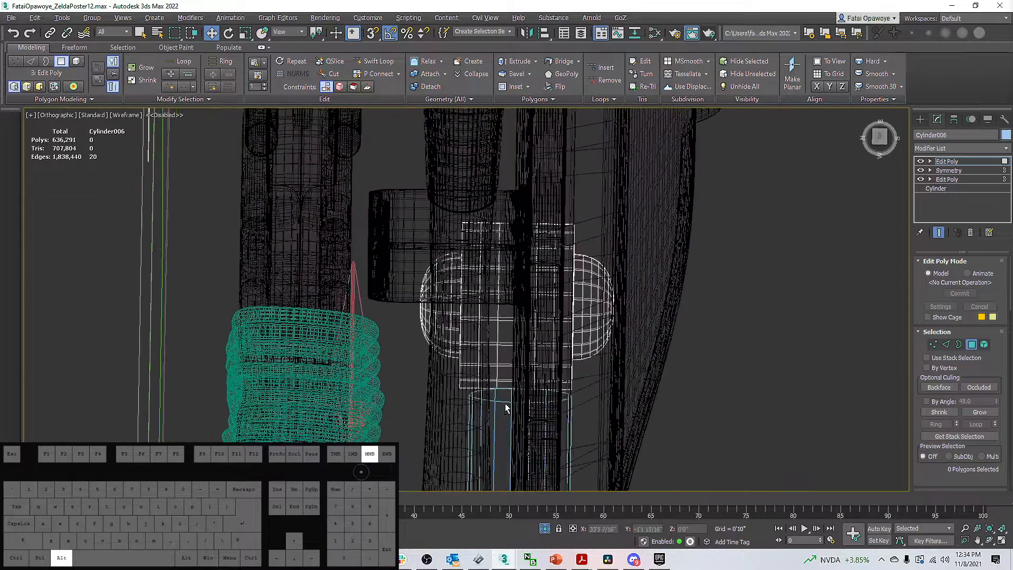
click(511, 397)
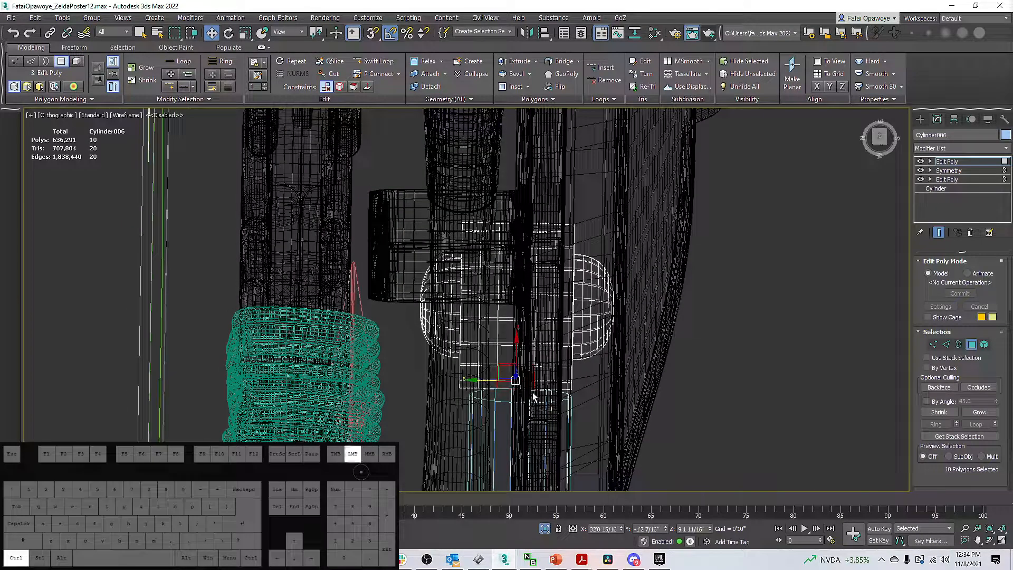
ctrl+click(492, 380)
mouse_move(492, 379)
alt+middle_down()
mouse_move(456, 316)
mouse_move(465, 269)
mouse_move(475, 295)
mouse_move(516, 335)
mouse_move(517, 324)
alt+middle_up()
key(F3)
Check the reference pommel's neck and add two more polygons on the upper handle-facing side to the selection.
scroll(422, 264, up, 5)
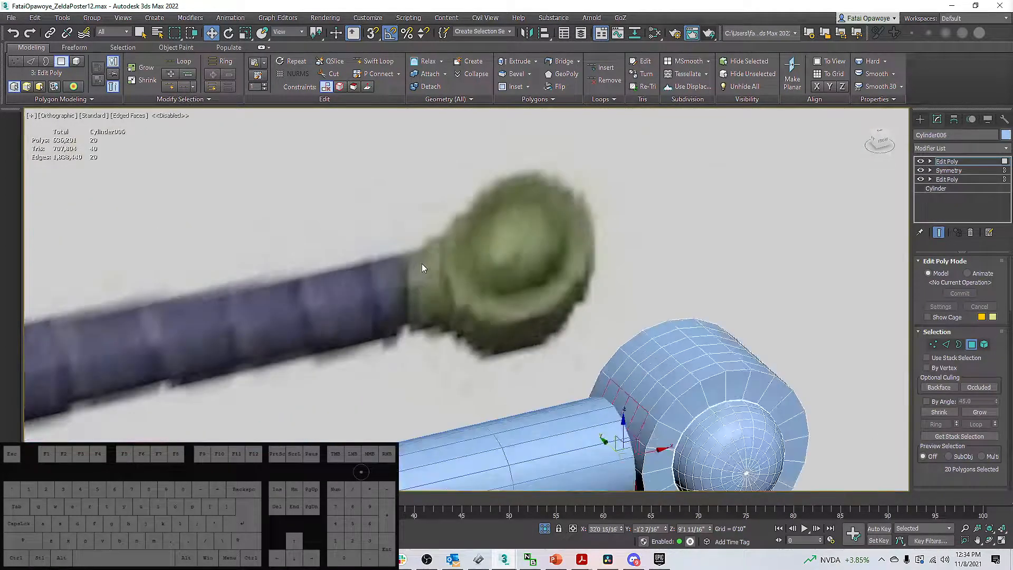
scroll(432, 256, down, 3)
middle_drag(433, 261, 435, 252)
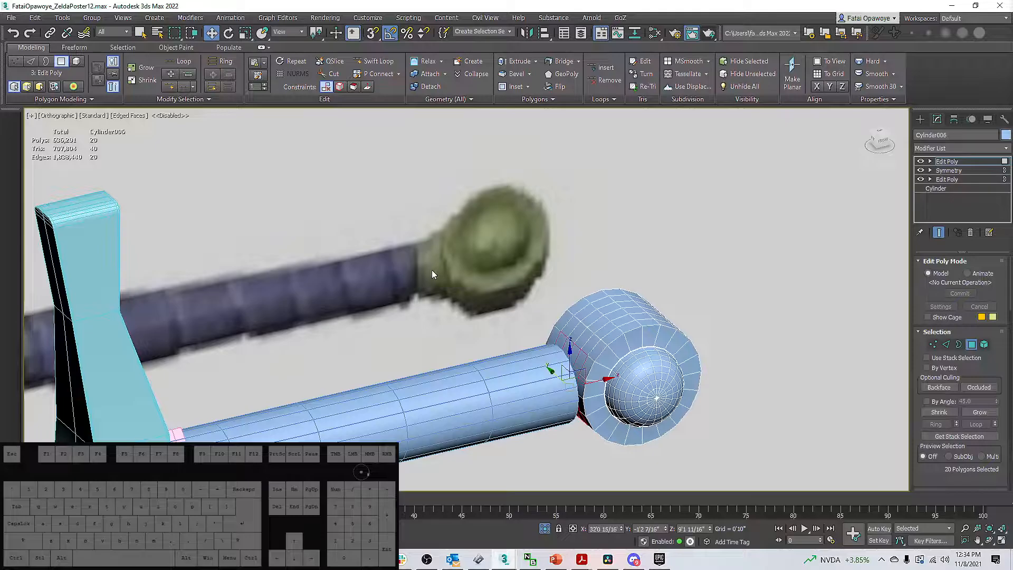
alt+middle_drag(570, 337, 594, 335)
ctrl+click(591, 337)
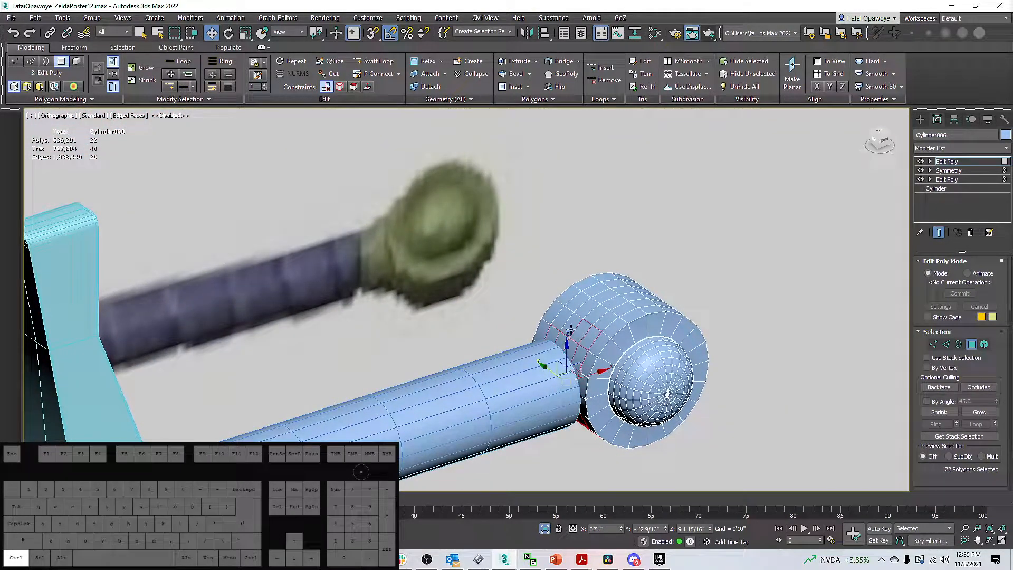
Examine the pommel and handle joint against the reference in the front view, in shaded and wireframe display.
key(f)
scroll(532, 301, down, 2)
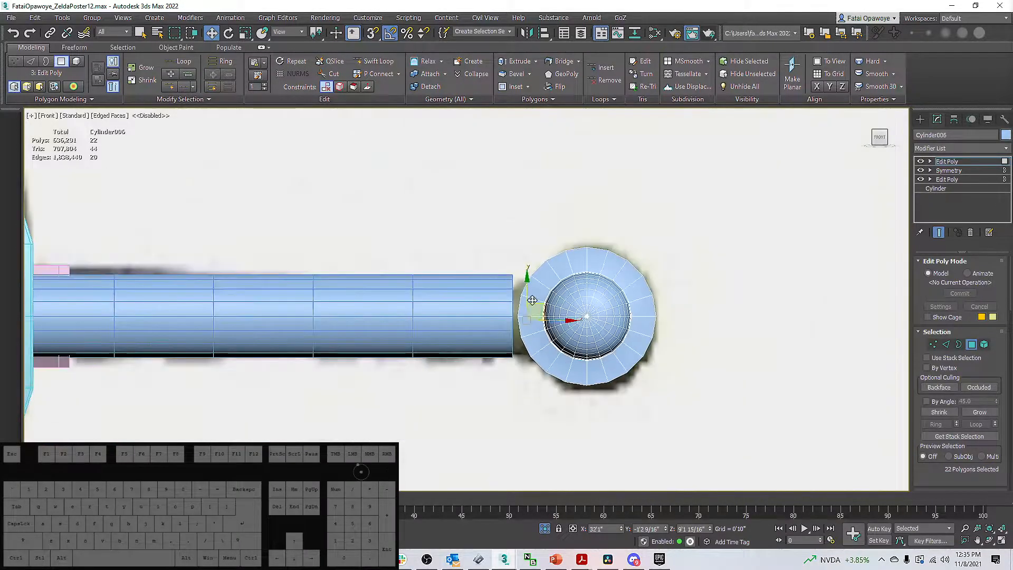
key(F3)
scroll(538, 288, up, 5)
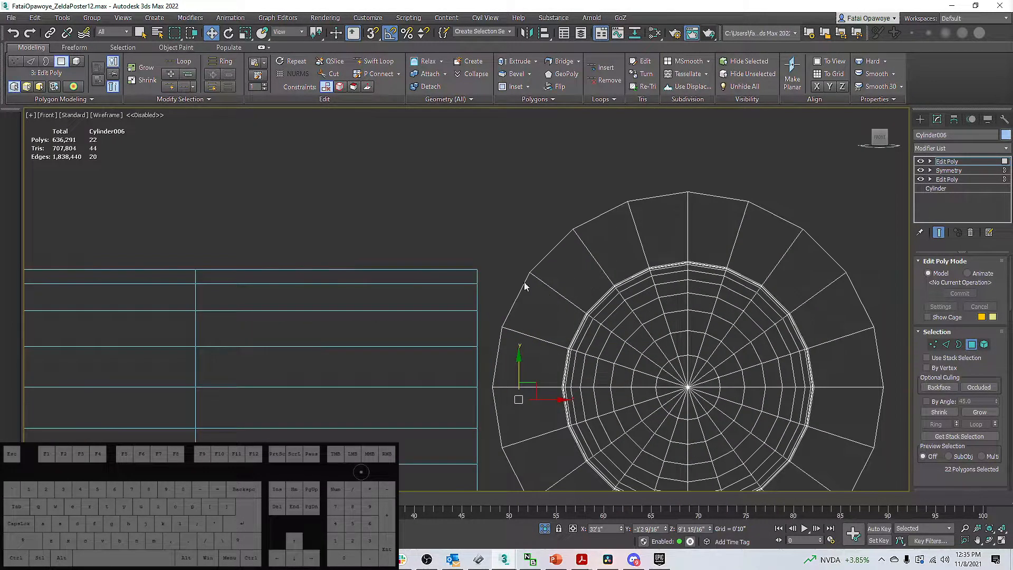
scroll(511, 287, down, 2)
key(F3)
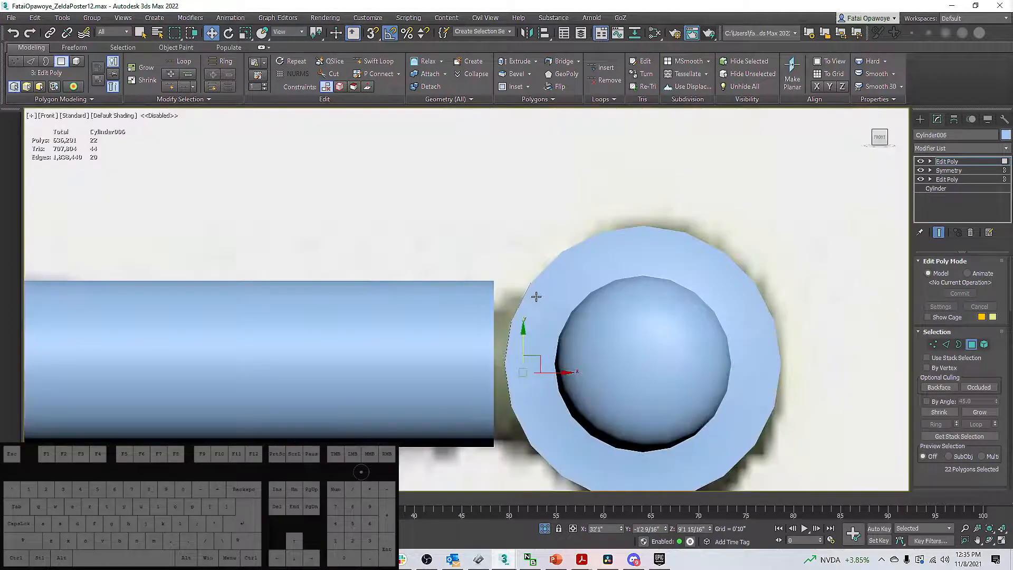
key(F3)
scroll(534, 290, down, 2)
alt+middle_drag(534, 290, 538, 293)
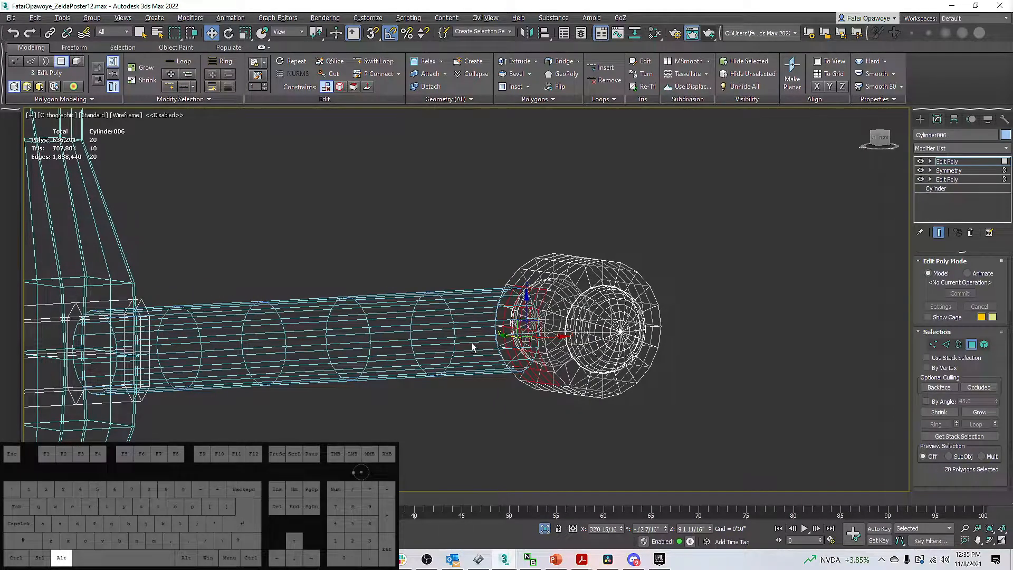
Remove the lowest row of polygons from the pommel selection and return to shaded display.
alt+middle_drag(525, 368, 543, 375)
alt+drag(513, 380, 512, 380)
mouse_move(513, 380)
alt+middle_down()
mouse_move(540, 337)
mouse_move(595, 342)
alt+middle_up()
key(F3)
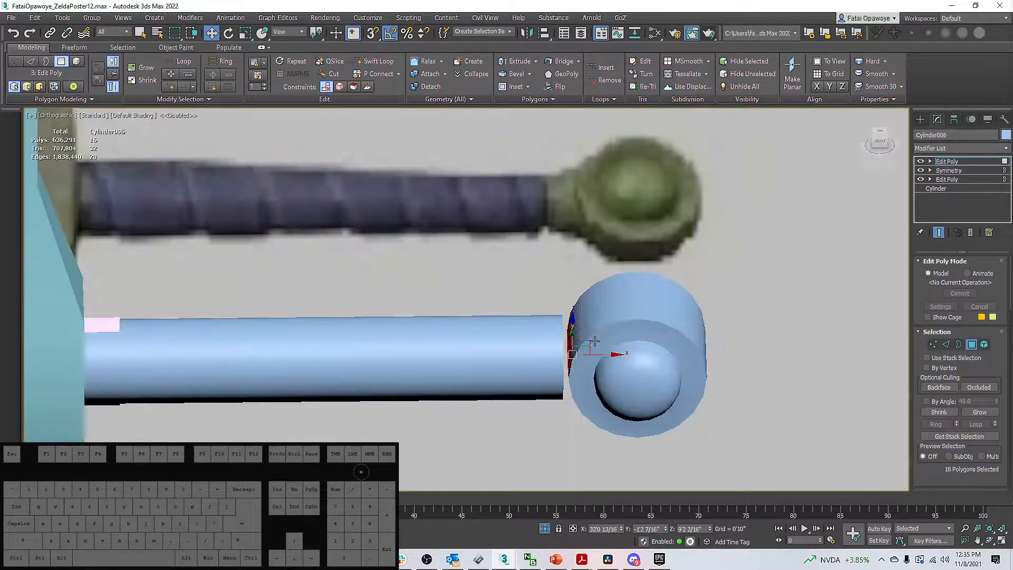
Try to pull the selected pommel polygons out toward the end of the handle.
scroll(587, 345, up, 2)
shift+drag(589, 366, 555, 365)
alt+middle_drag(555, 365, 623, 384)
key(ctrl+z)
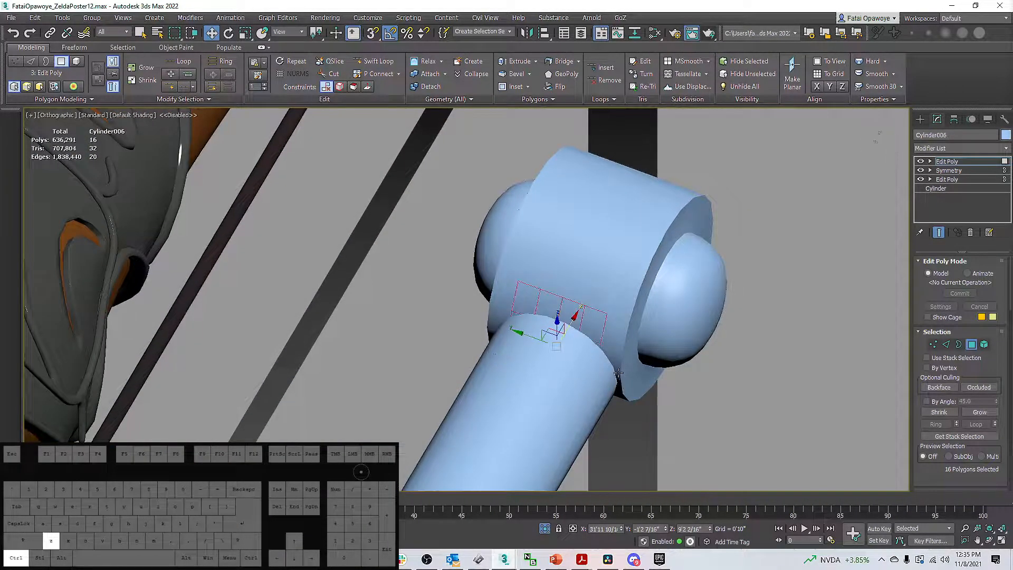
Add the remaining polygons facing the handle to the pommel selection, for 30 selected polygons in total.
alt+middle_drag(610, 348, 620, 364)
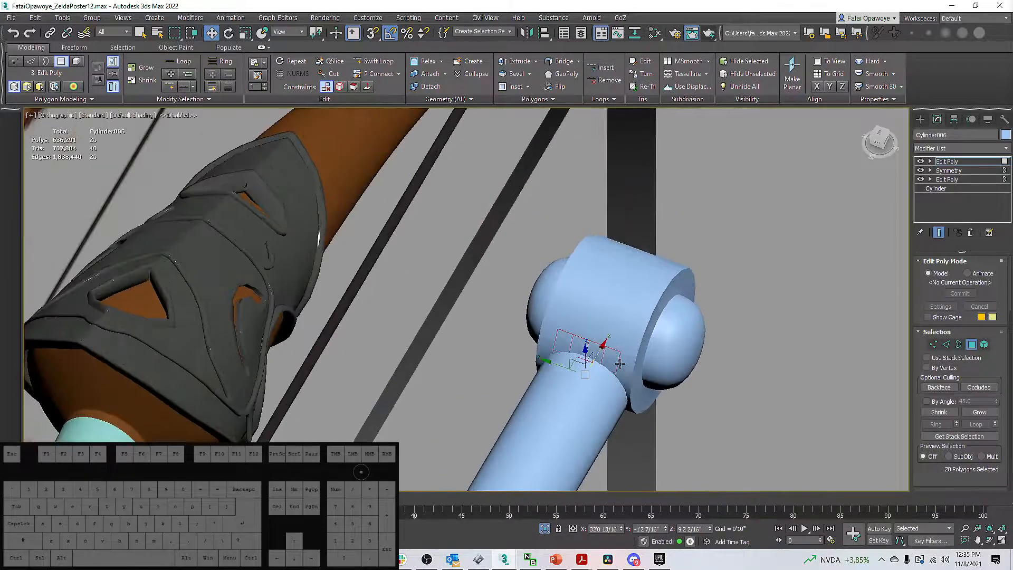
key(F3)
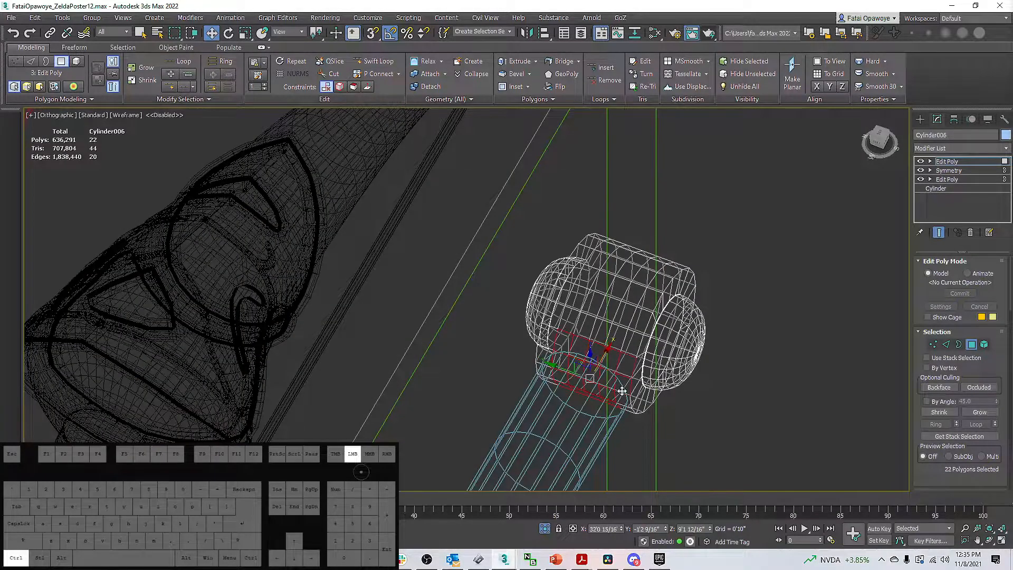
mouse_move(620, 412)
alt+middle_down()
mouse_move(627, 387)
mouse_move(629, 411)
mouse_move(632, 404)
alt+middle_up()
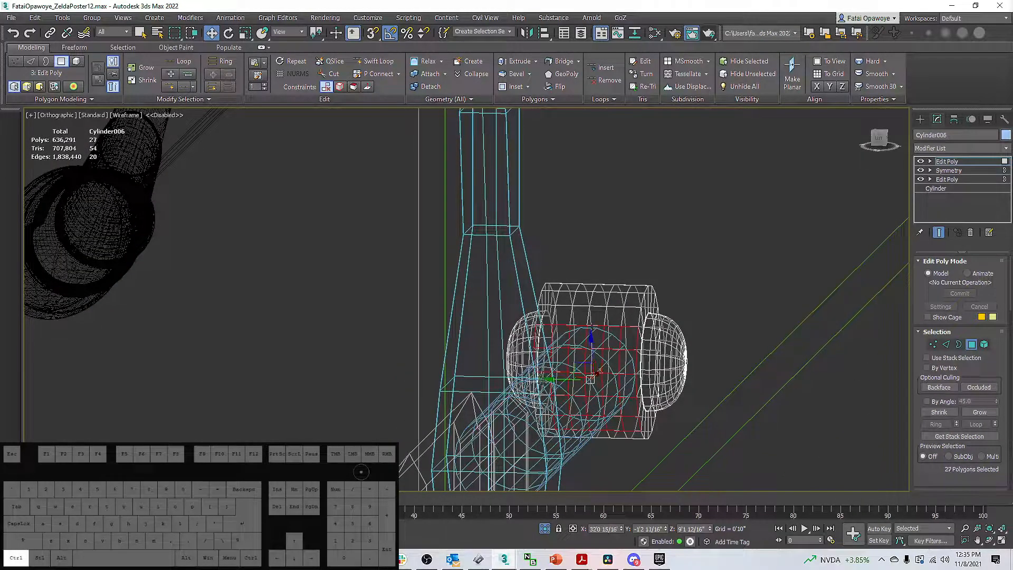
alt+middle_drag(545, 422, 605, 362)
Try to inset the selected handle-facing pommel polygons by 0'0 3/16".
right_click(606, 362)
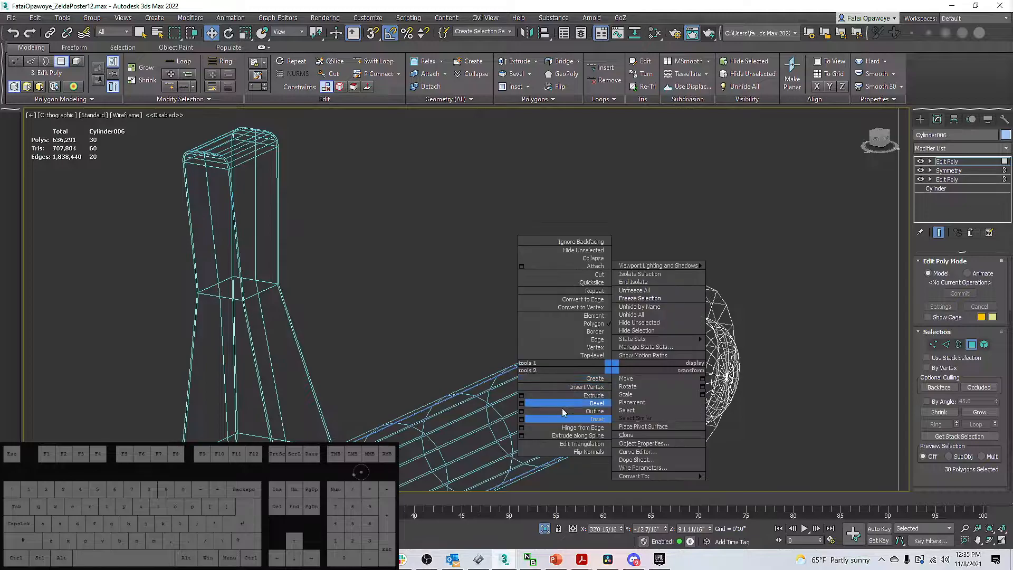
click(524, 418)
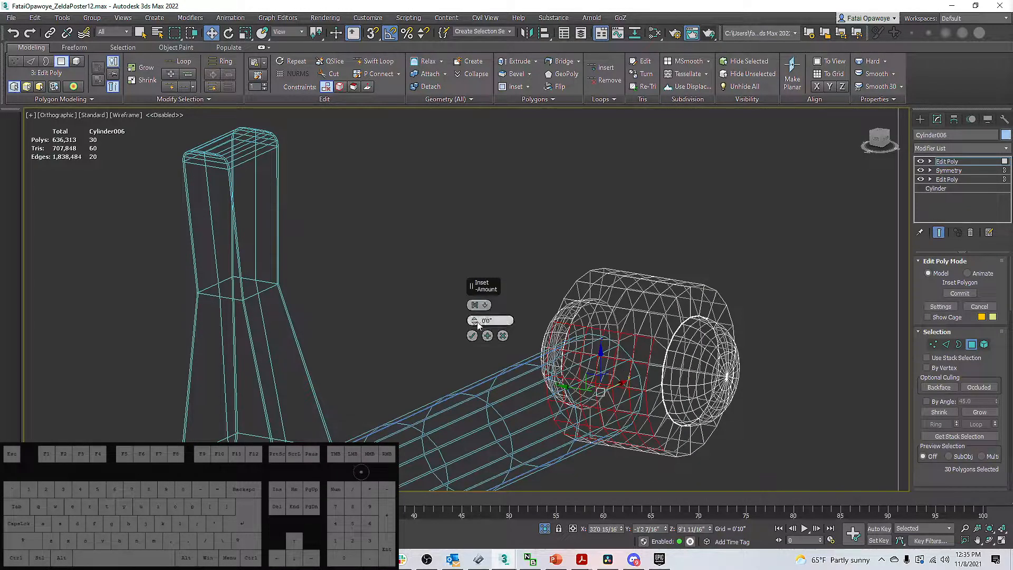
drag(478, 321, 477, 315)
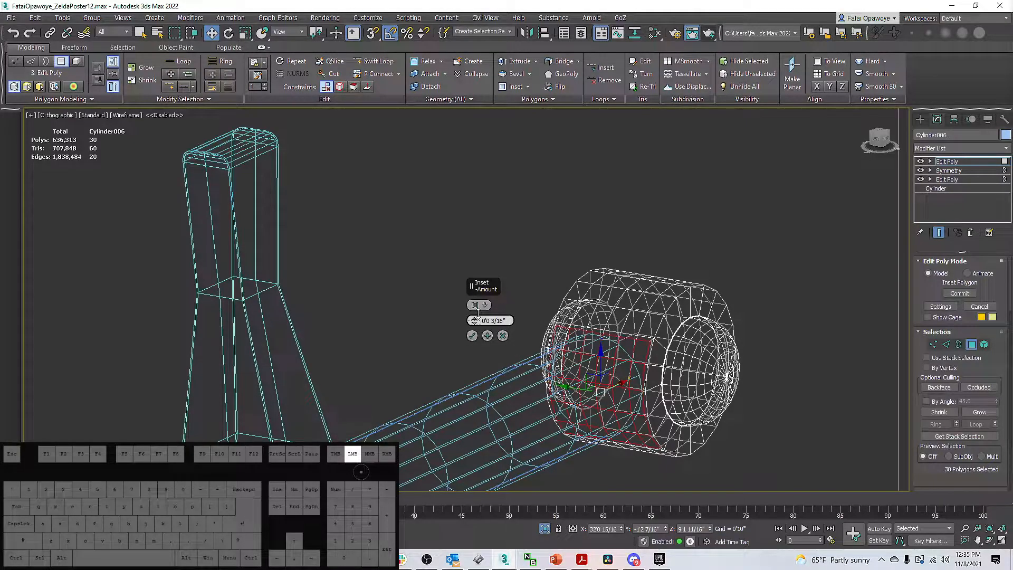
mouse_move(478, 319)
alt+middle_down()
mouse_move(524, 324)
mouse_move(457, 324)
mouse_move(584, 397)
mouse_move(572, 346)
mouse_move(601, 304)
mouse_move(668, 297)
mouse_move(617, 289)
mouse_move(658, 332)
mouse_move(610, 296)
mouse_move(587, 299)
mouse_move(641, 336)
mouse_move(690, 346)
alt+middle_up()
click(472, 336)
key(F3)
key(ctrl+z)
scroll(621, 370, up, 6)
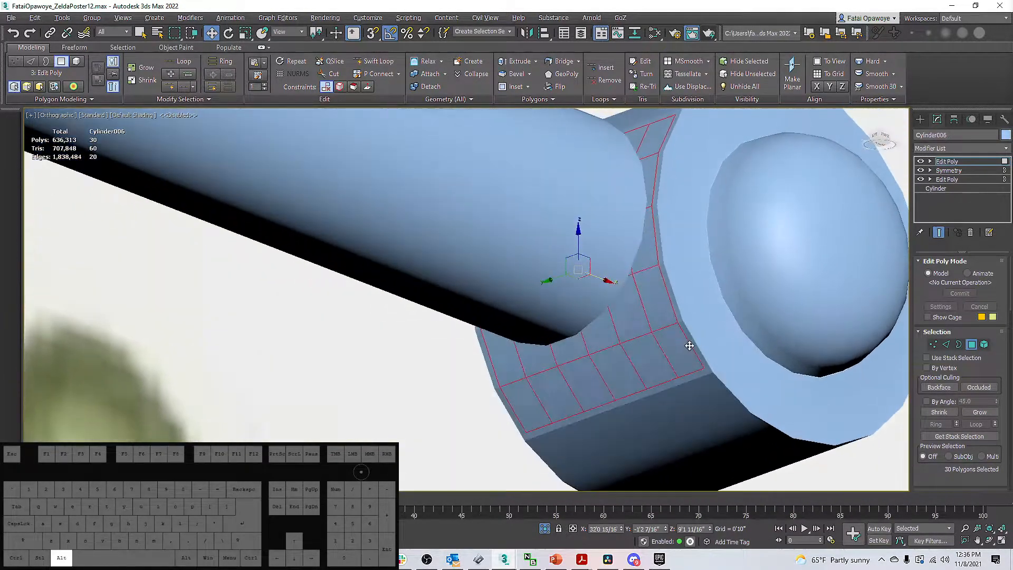
key(ctrl+z)
Deselect the bottom row of polygons on the pommel's handle-facing side.
alt+drag(672, 354, 669, 353)
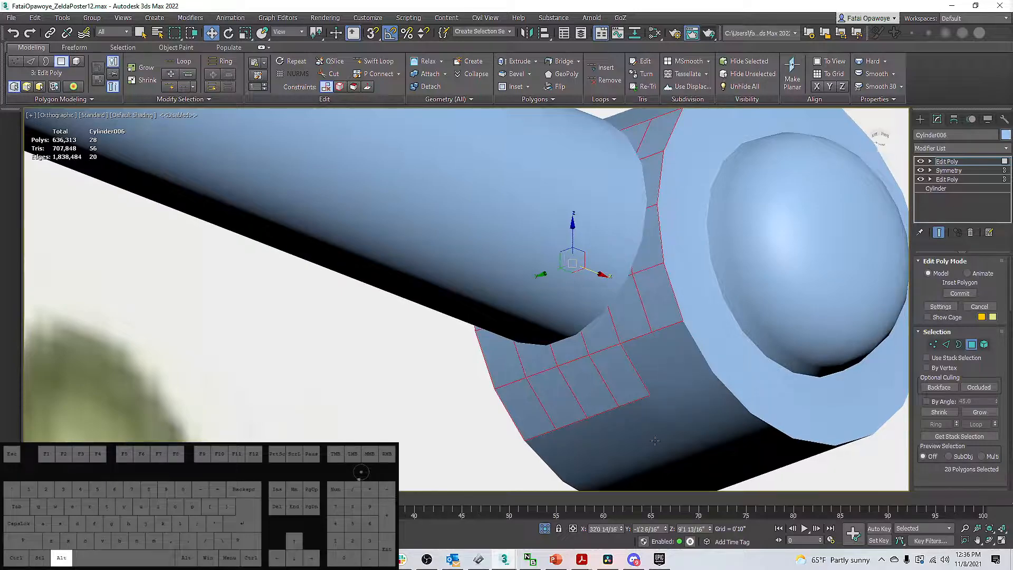
alt+drag(639, 439, 554, 392)
alt+middle_drag(630, 369, 596, 392)
key(F3)
scroll(644, 339, down, 3)
mouse_move(633, 303)
alt+middle_down()
mouse_move(640, 344)
mouse_move(565, 294)
mouse_move(643, 326)
mouse_move(659, 315)
alt+middle_up()
key(F3)
Set the inset of the remaining 24 handle-facing polygons to 0'0 4/16".
right_click(659, 315)
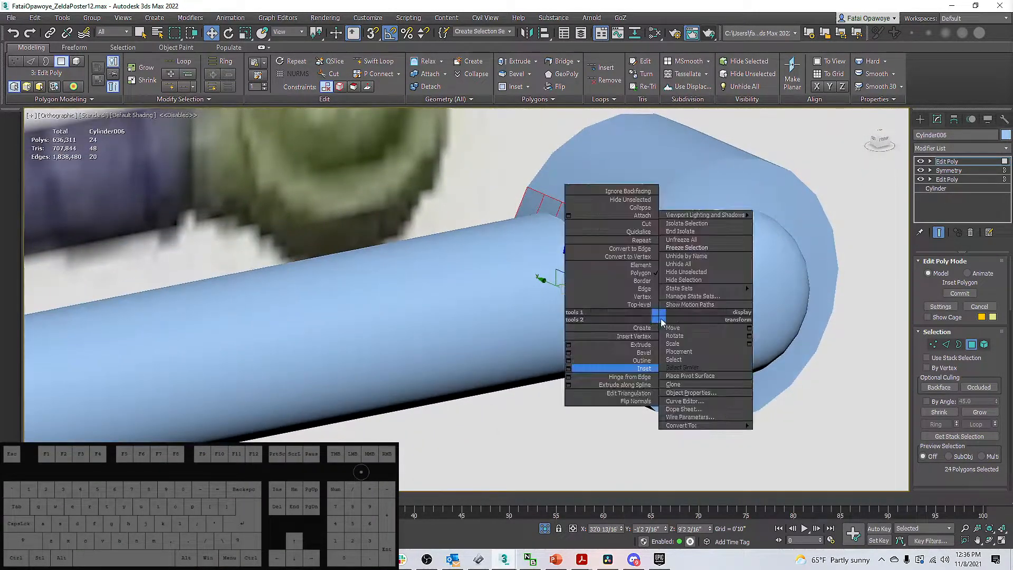
click(568, 366)
alt+middle_drag(565, 298, 638, 296)
drag(474, 322, 481, 304)
alt+middle_drag(570, 290, 632, 304)
scroll(635, 298, up, 4)
scroll(639, 294, down, 2)
scroll(621, 288, up, 4)
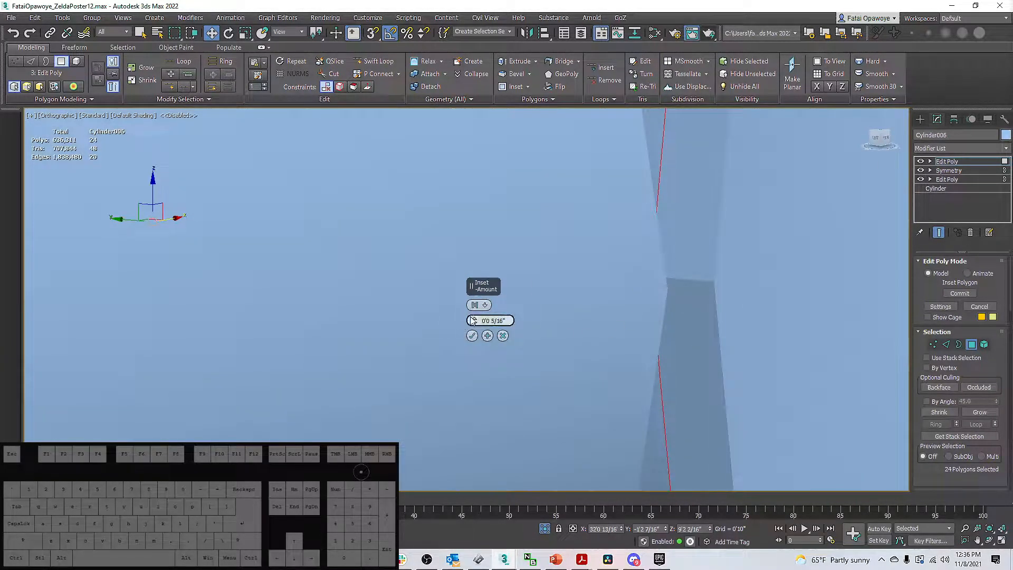
drag(480, 317, 480, 320)
Compare the inset area and the pommel-to-handle joint with the neck in the reference image.
scroll(549, 298, down, 6)
alt+middle_drag(590, 290, 435, 258)
scroll(506, 303, down, 5)
scroll(368, 175, down, 3)
middle_drag(406, 203, 573, 254)
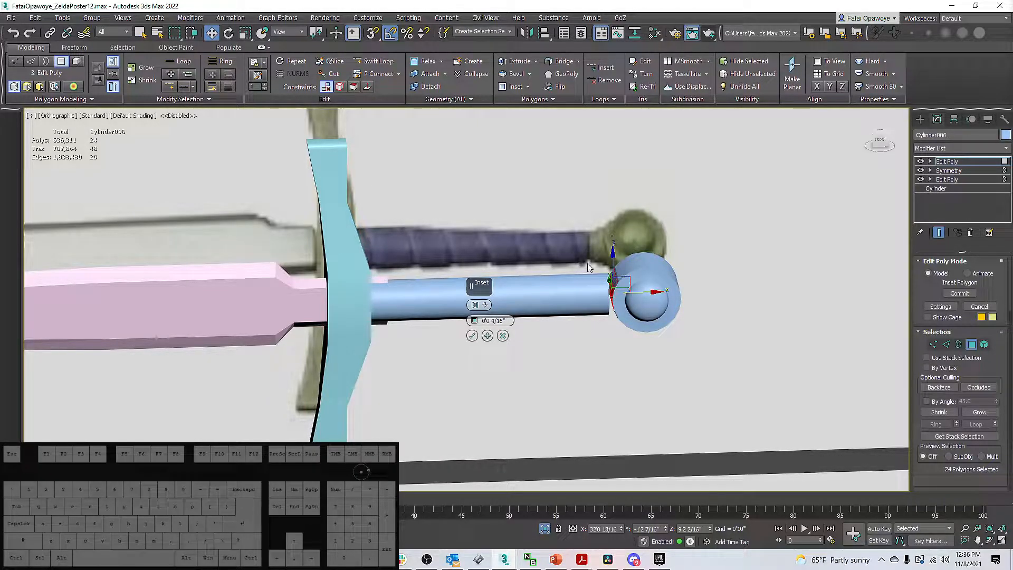
alt+middle_drag(612, 308, 631, 306)
scroll(580, 300, up, 8)
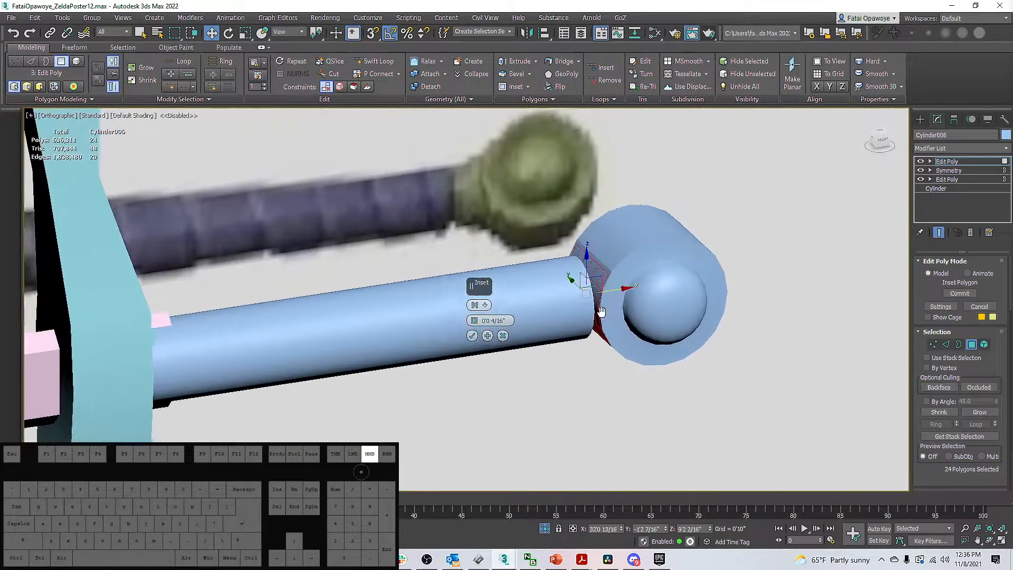
scroll(659, 303, down, 6)
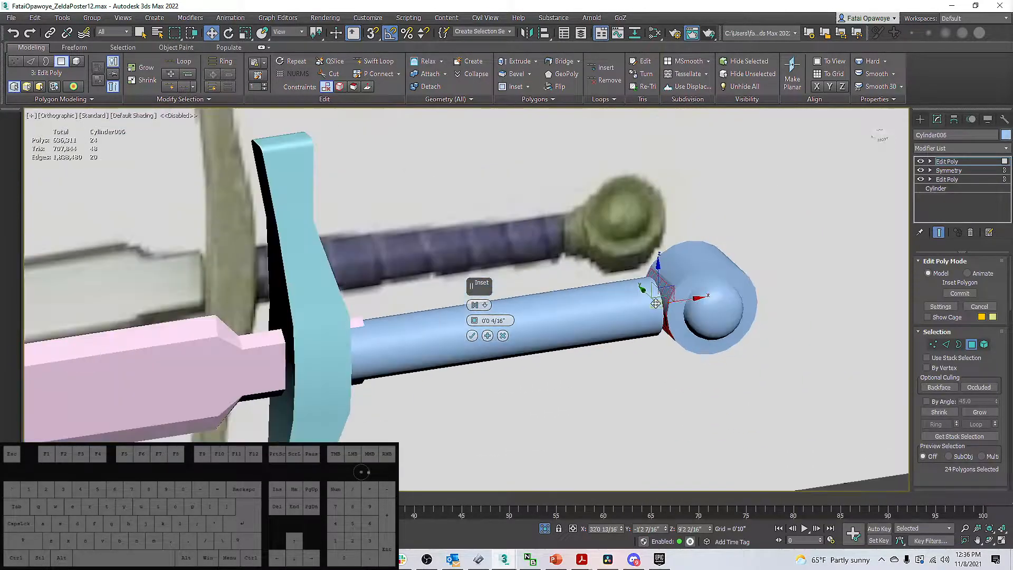
scroll(674, 328, down, 5)
scroll(667, 324, up, 6)
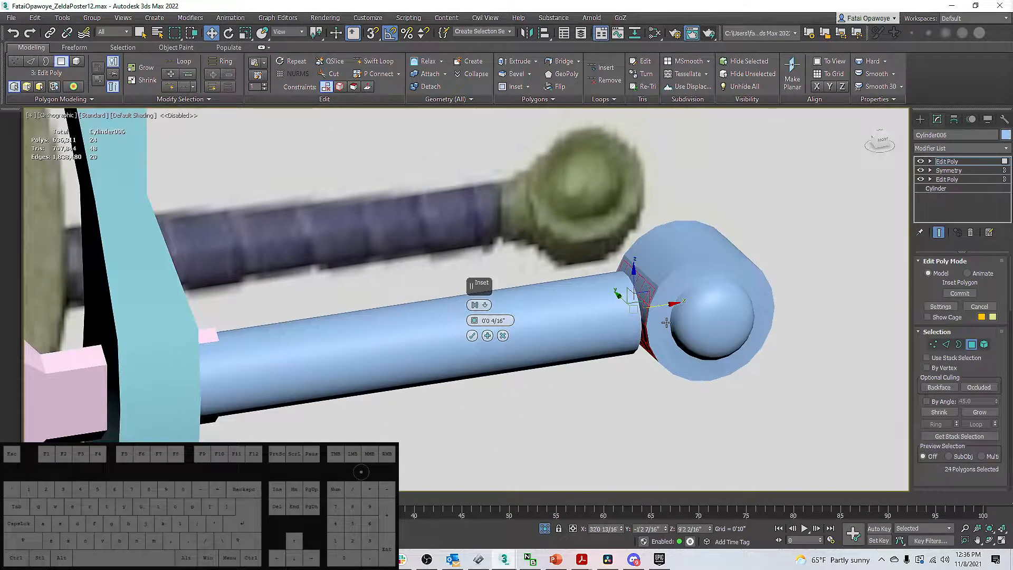
scroll(683, 330, up, 10)
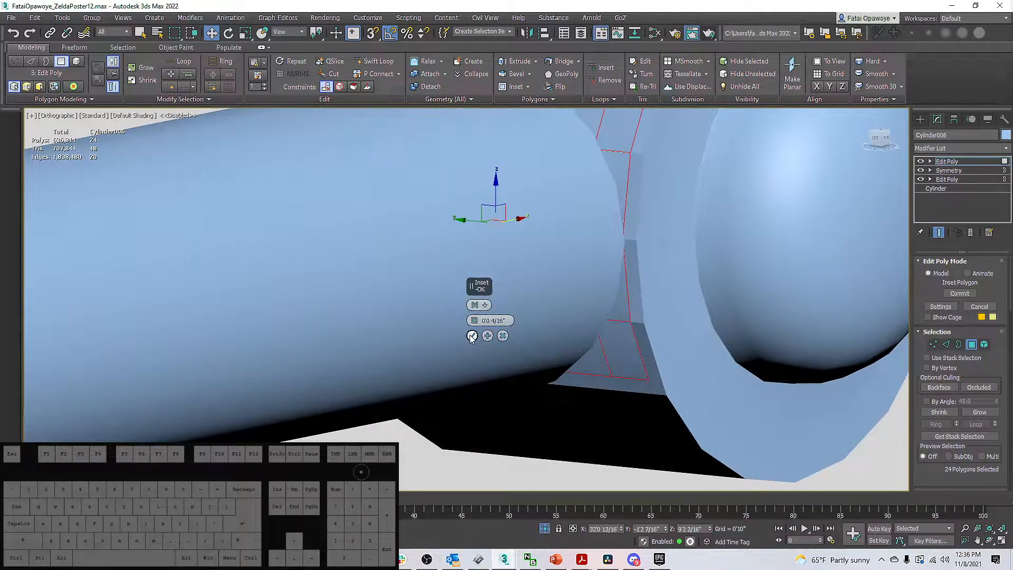
Accept the inset and extrude the inset polygons out of the pommel toward the handle to start the neck.
click(472, 336)
alt+middle_drag(549, 301, 625, 284)
alt+right_click(667, 284)
click(685, 270)
shift+drag(625, 284, 544, 258)
scroll(544, 259, down, 5)
alt+middle_drag(545, 259, 559, 282)
scroll(581, 229, up, 3)
mouse_move(531, 289)
mouse_down()
mouse_move(561, 285)
mouse_move(515, 287)
mouse_up()
Flatten the extruded neck's end polygons by scaling them along the handle's axis.
mouse_move(515, 287)
alt+middle_down()
mouse_move(522, 280)
mouse_move(508, 255)
mouse_move(533, 292)
alt+middle_up()
key(r)
drag(500, 295, 642, 330)
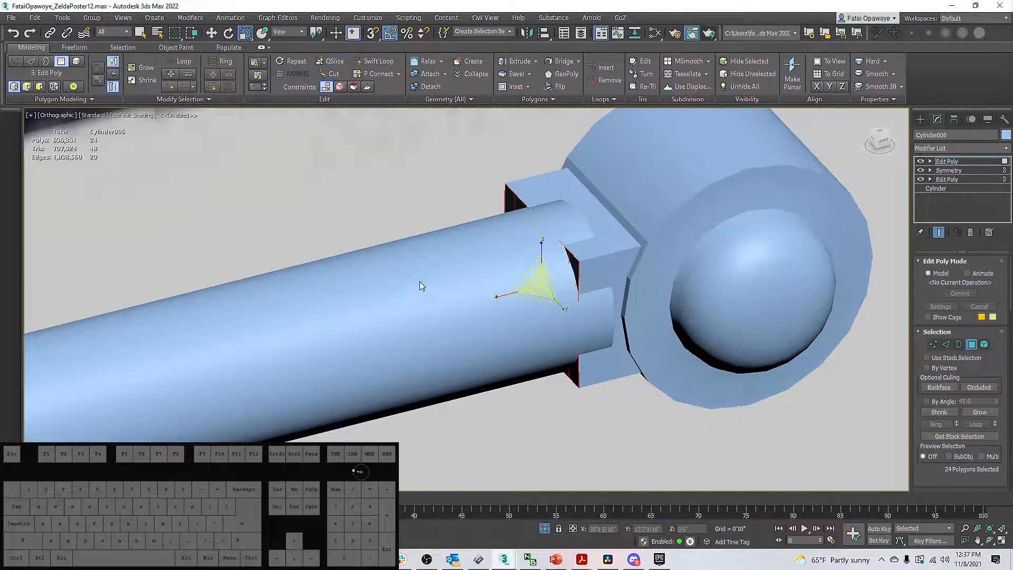
click(501, 294)
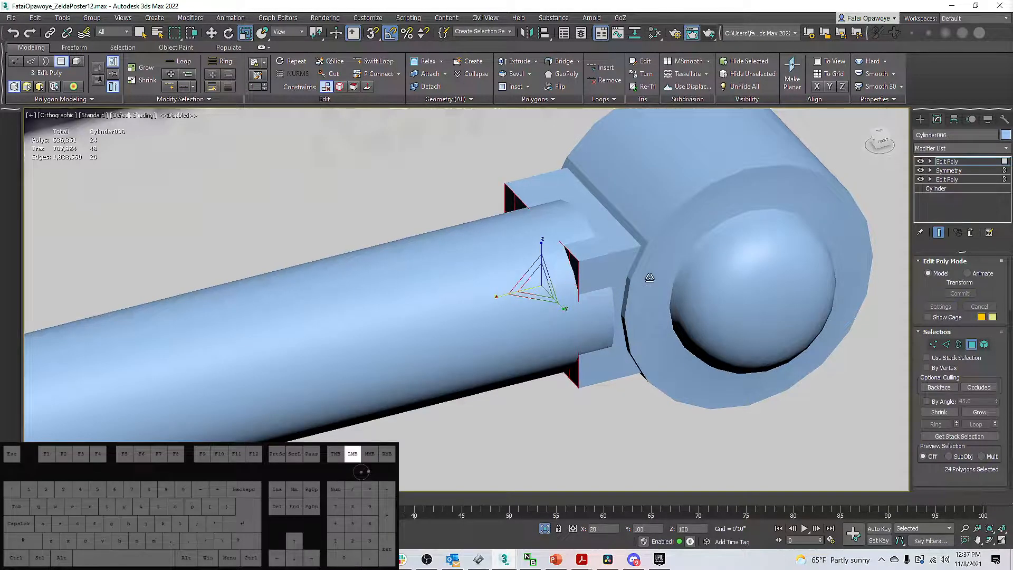
drag(499, 298, 127, 329)
Collapse the pommel's modifier stack by converting the object to an Editable Poly.
alt+middle_drag(96, 332, 397, 310)
text(x)
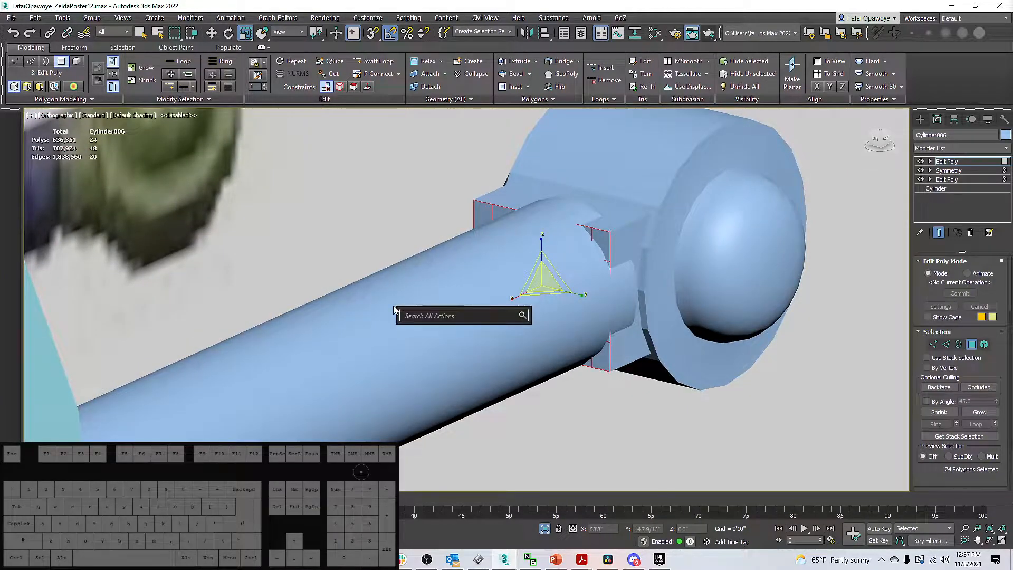
text(r)
mouse_move(409, 265)
alt+middle_down()
mouse_move(404, 274)
mouse_move(405, 255)
alt+middle_up()
right_click(534, 258)
click(546, 333)
alt+middle_drag(331, 298, 382, 330)
alt+middle_drag(488, 305, 481, 315)
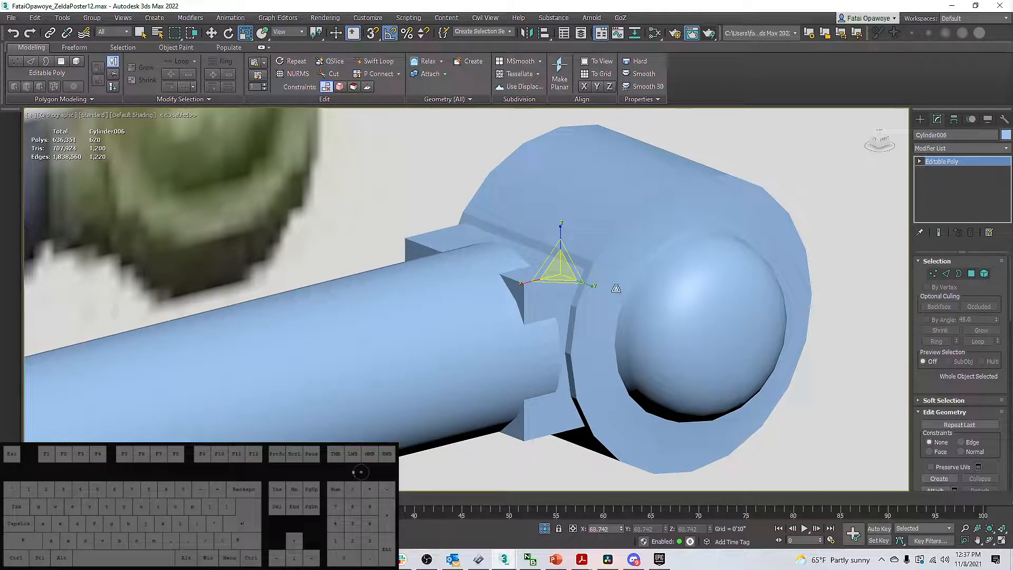
right_click(616, 287)
mouse_move(660, 396)
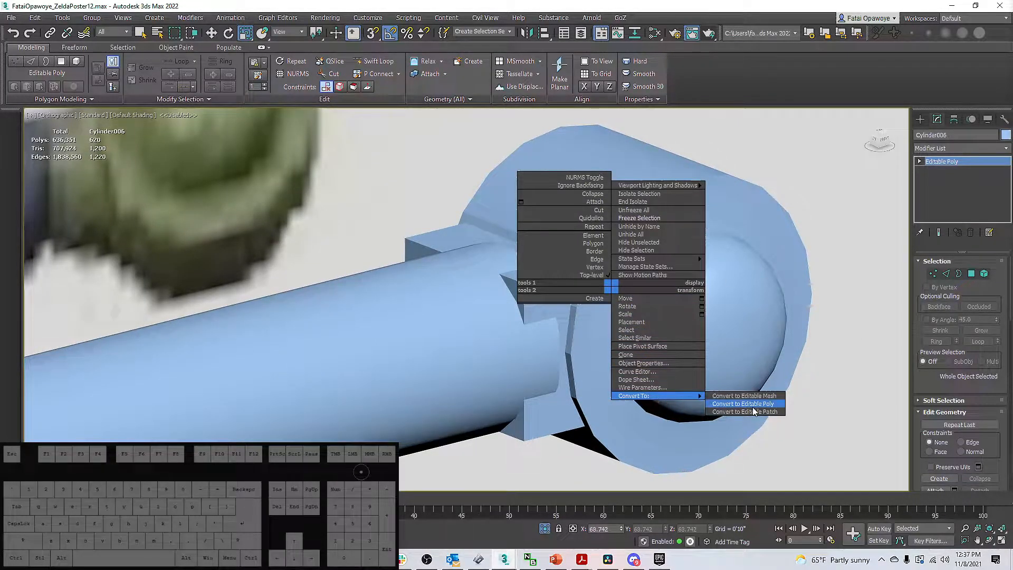
mouse_move(468, 350)
alt+middle_down()
mouse_move(459, 345)
mouse_move(466, 358)
alt+middle_up()
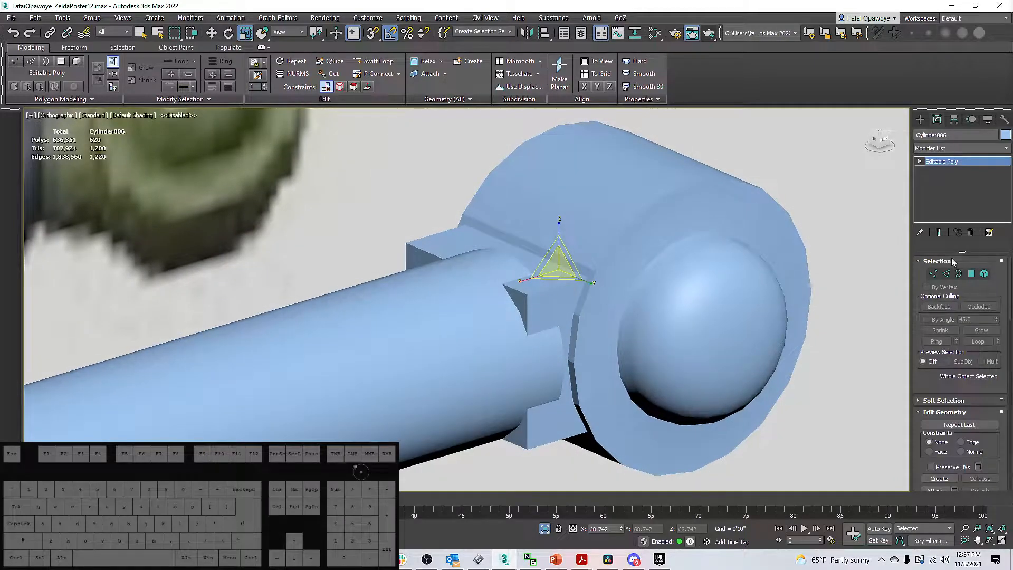
Round the neck's 24 end polygons into a circle with the Regularize command.
click(971, 273)
alt+middle_drag(524, 317, 500, 302)
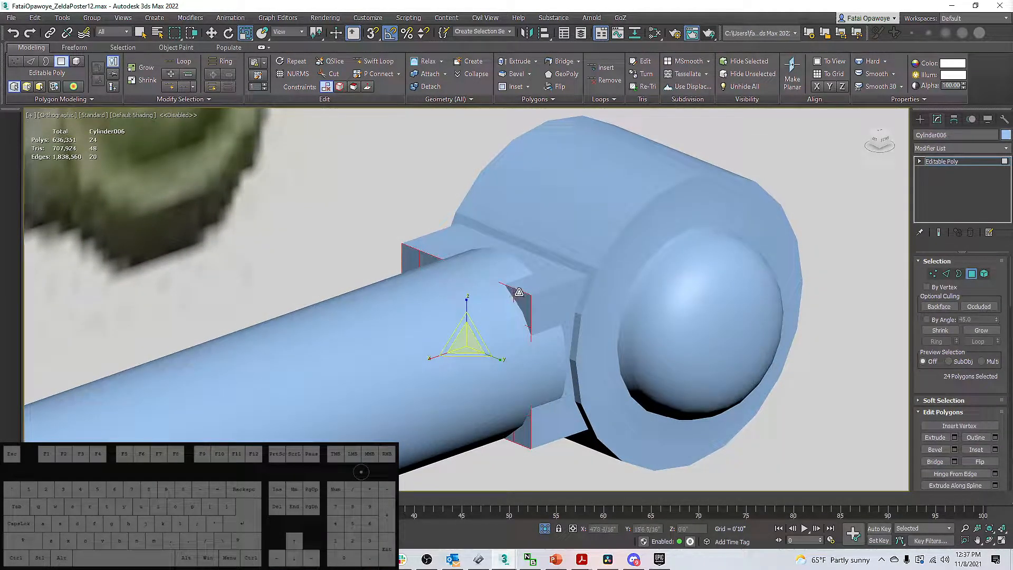
text(xregu)
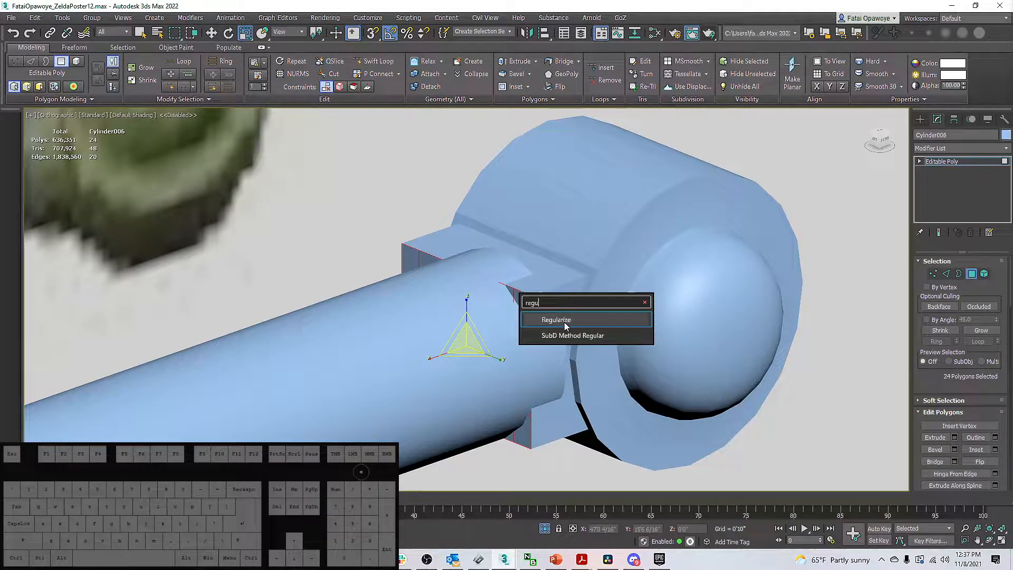
click(565, 320)
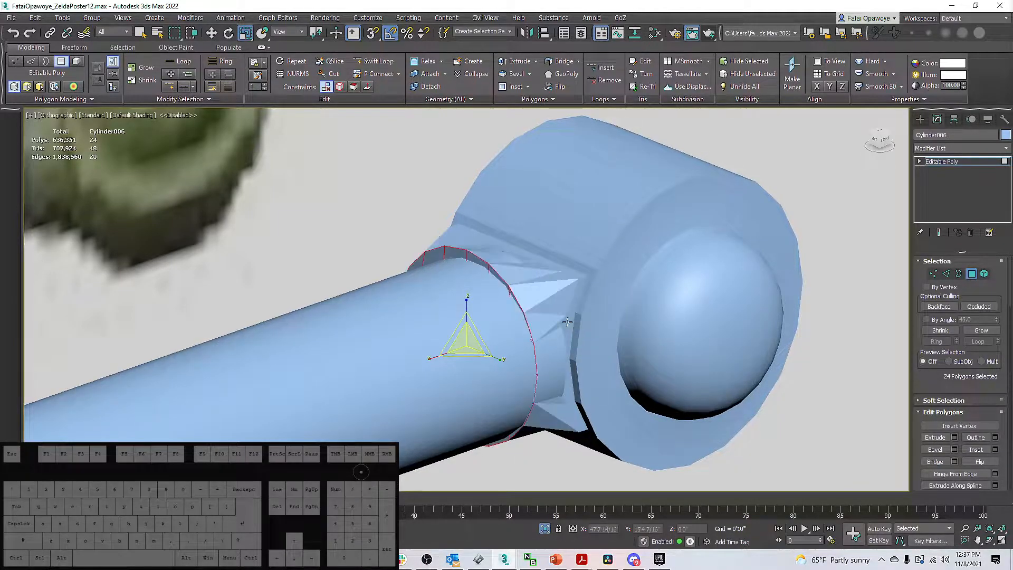
Scale the circular neck end uniformly to fit around the handle, checking the joint in wireframe and shaded display.
mouse_move(530, 321)
alt+middle_down()
mouse_move(554, 264)
mouse_move(587, 282)
mouse_move(547, 306)
mouse_move(553, 327)
mouse_move(470, 280)
mouse_move(448, 287)
mouse_move(592, 296)
mouse_move(511, 294)
mouse_move(473, 334)
alt+middle_up()
key(F3)
key(F3)
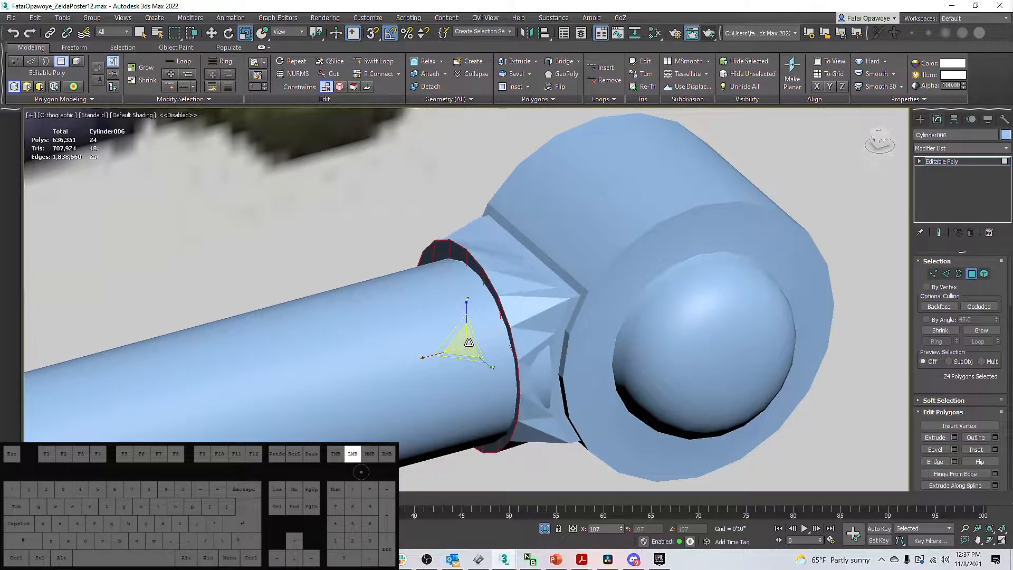
mouse_move(476, 313)
alt+middle_down()
mouse_move(459, 330)
mouse_move(453, 360)
mouse_move(487, 328)
alt+middle_up()
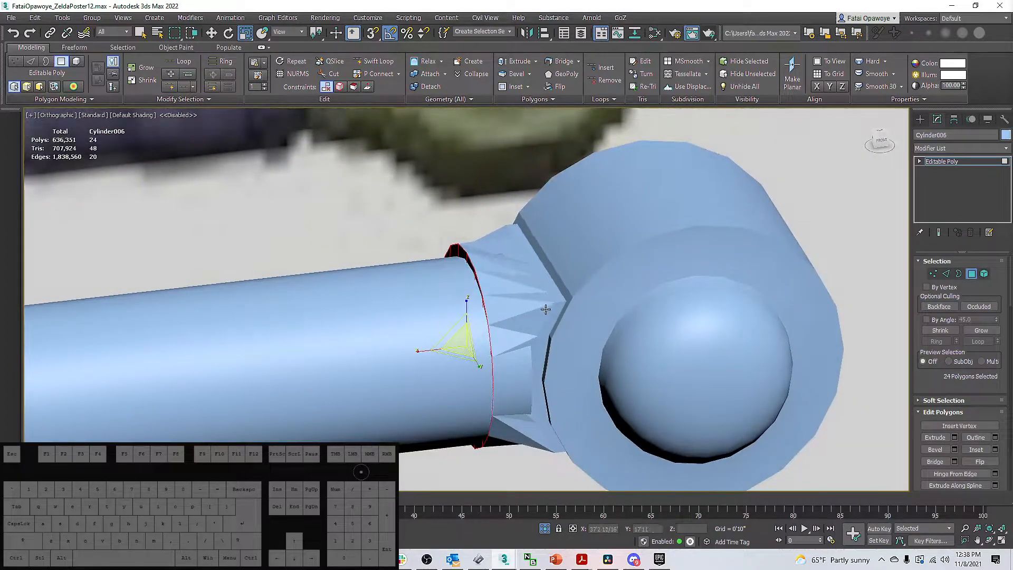
alt+middle_drag(547, 307, 525, 345)
Select the whole pommel element, clear its smoothing groups and auto smooth it at 45.0.
click(984, 273)
scroll(996, 369, down, 5)
scroll(999, 400, down, 5)
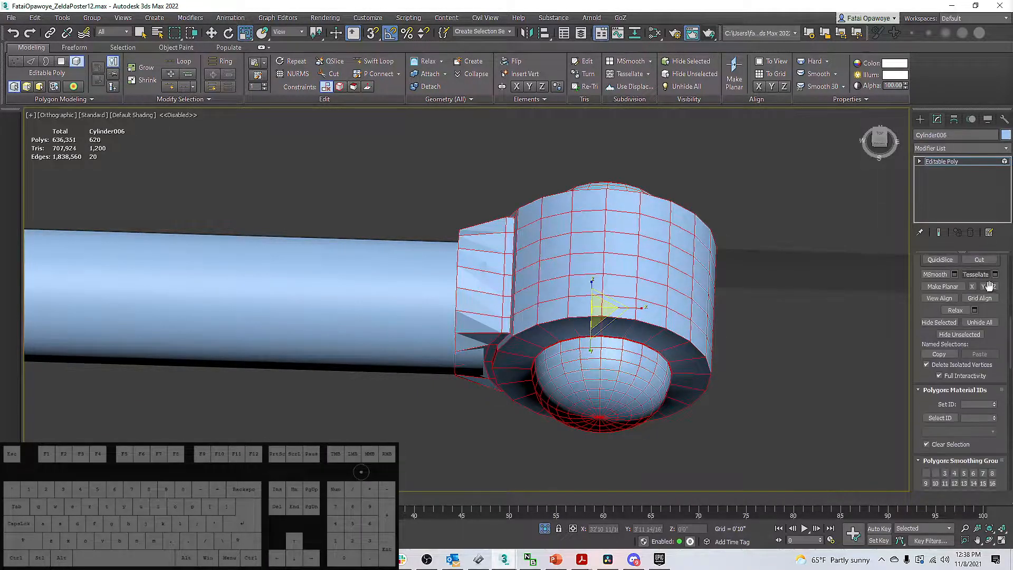
scroll(996, 431, down, 5)
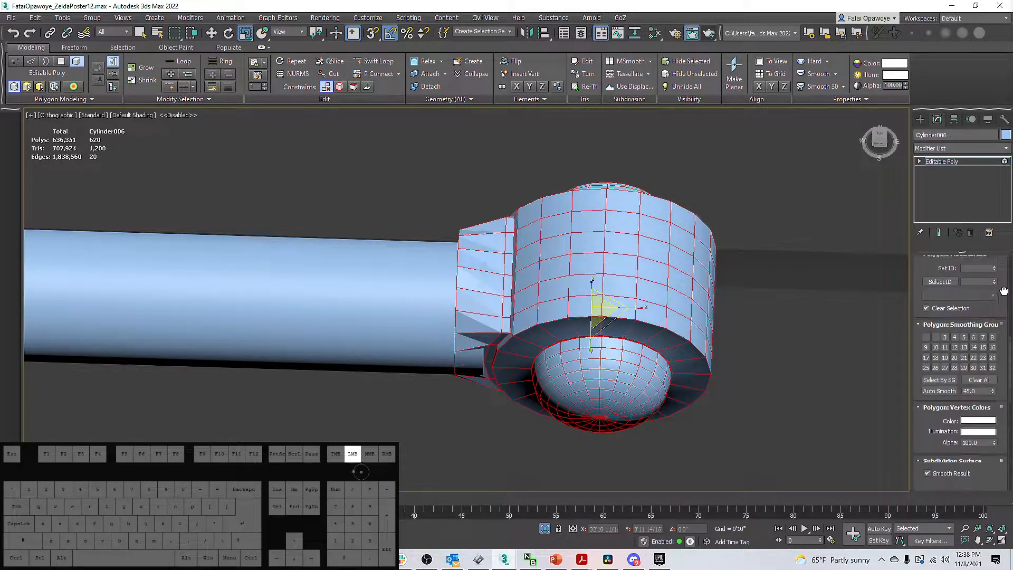
click(977, 373)
click(938, 382)
alt+middle_drag(657, 384, 612, 335)
click(732, 387)
click(632, 305)
drag(991, 303, 923, 367)
Select only the neck's flat end polygons using By Angle selection with a threshold of 1.0.
key(4)
click(504, 283)
drag(976, 299, 980, 369)
drag(997, 321, 997, 456)
drag(949, 290, 954, 447)
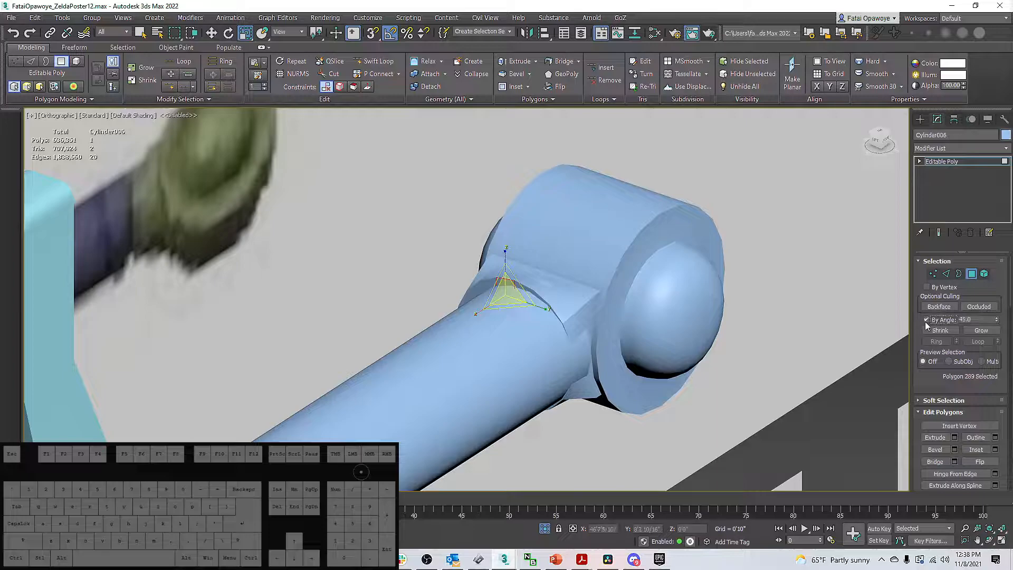
click(511, 368)
mouse_move(511, 368)
alt+middle_down()
mouse_move(404, 260)
mouse_move(585, 351)
mouse_move(591, 311)
mouse_move(563, 267)
mouse_move(576, 322)
mouse_move(569, 337)
alt+middle_up()
key(F3)
alt+click(562, 267)
key(F3)
alt+middle_drag(527, 365, 701, 345)
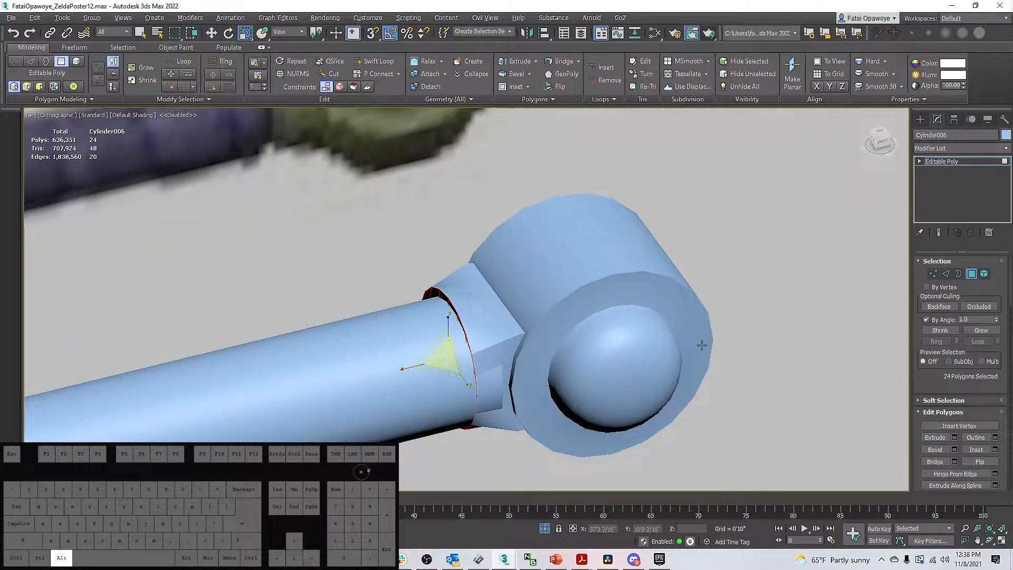
Shrink the neck's circular end face uniformly to about 93 percent.
click(971, 273)
alt+middle_drag(891, 296, 915, 280)
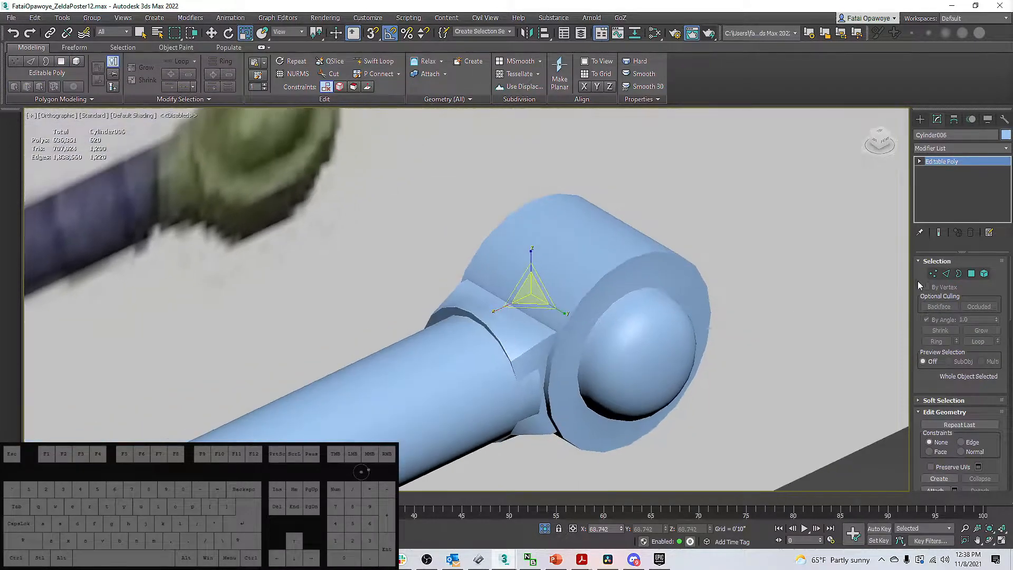
click(971, 273)
alt+middle_drag(854, 321, 515, 343)
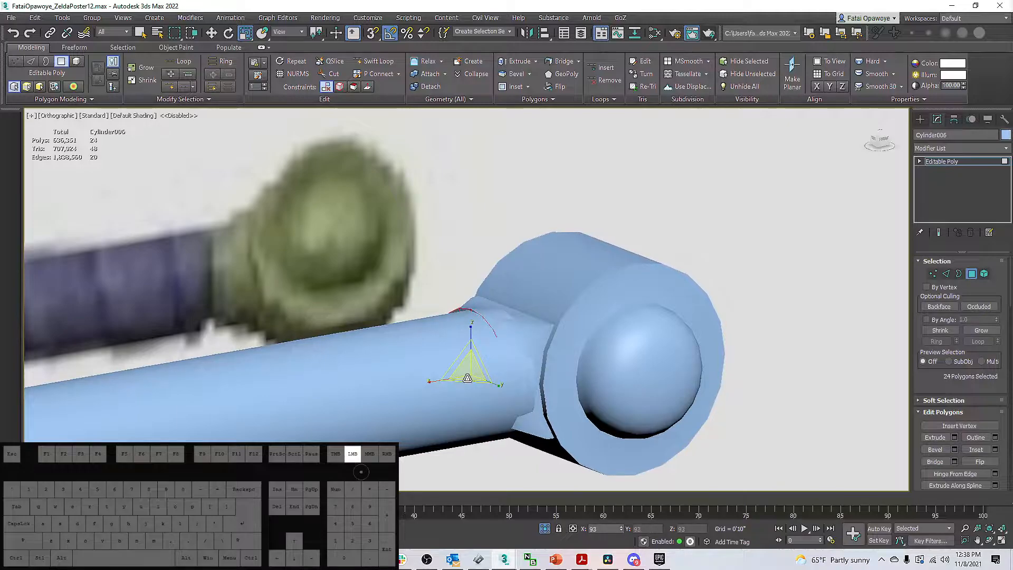
drag(468, 376, 467, 375)
Extrude the neck's end face farther along the handle and check its length against the reference.
alt+middle_drag(467, 375, 445, 372)
key(w)
shift+drag(442, 376, 410, 384)
key(r)
scroll(411, 384, down, 6)
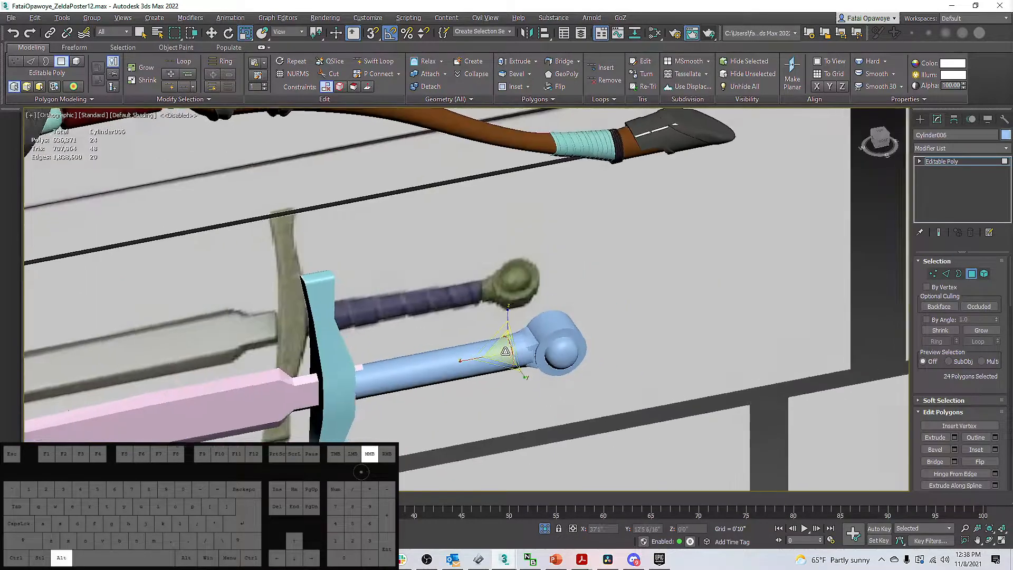
scroll(496, 344, up, 7)
alt+middle_drag(496, 345, 876, 228)
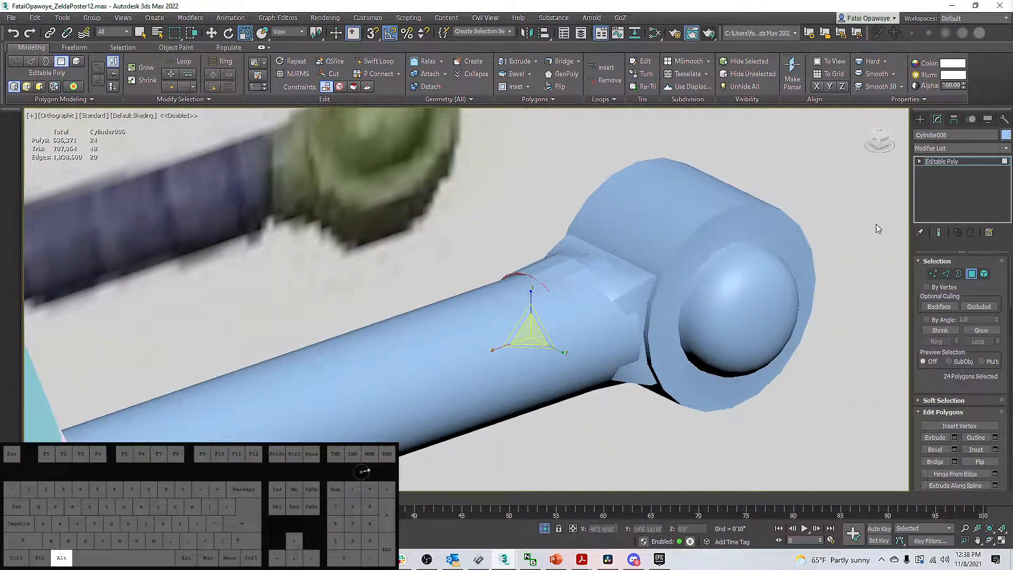
Select the whole pommel element, clear its smoothing groups and auto smooth it at 45.0.
click(983, 274)
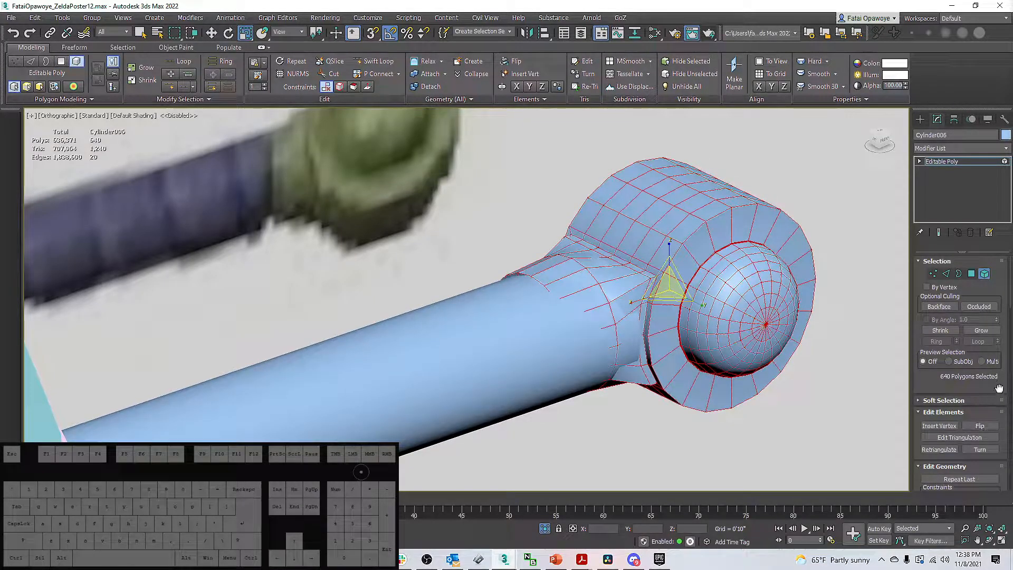
drag(998, 389, 981, 268)
scroll(996, 424, down, 5)
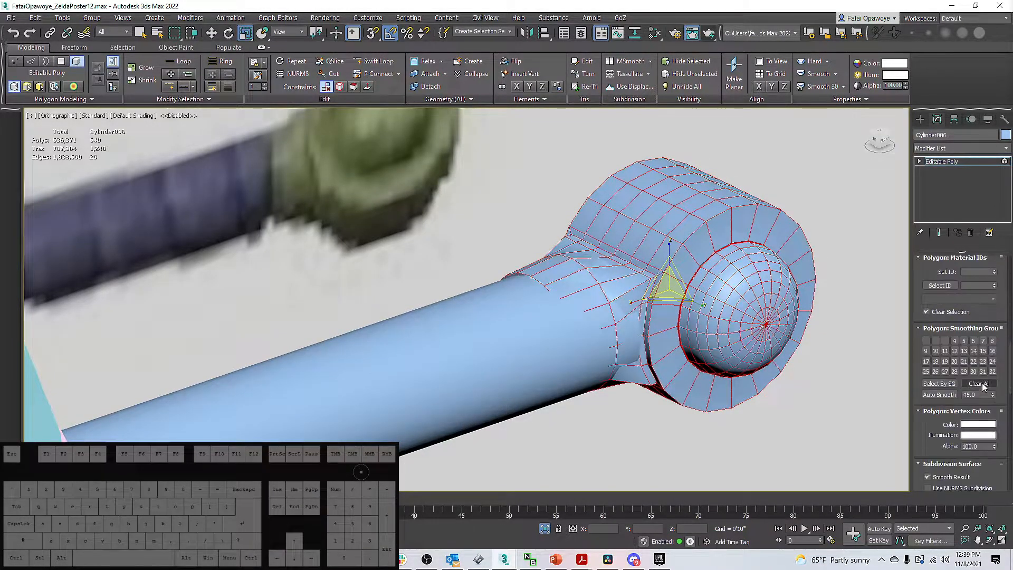
Scale the edge loop at the neck's handle end uniformly to about 94 percent.
alt+middle_drag(686, 369, 547, 296)
key(2)
drag(534, 303, 536, 307)
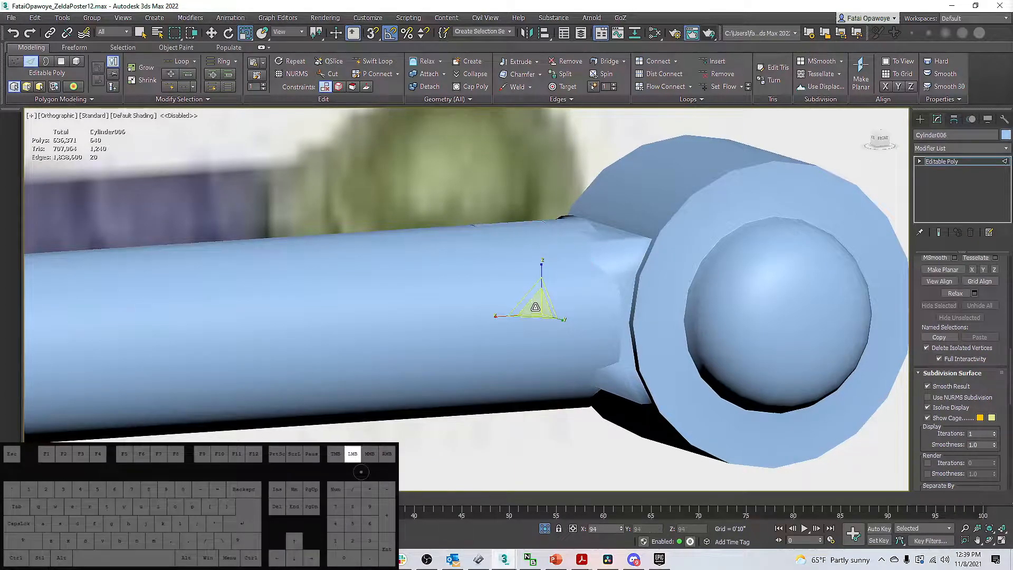
alt+middle_drag(535, 306, 546, 338)
alt+middle_drag(613, 194, 768, 205)
Add a TurboSmooth modifier to the pommel and check the smoothed mesh with edged faces shown.
click(942, 150)
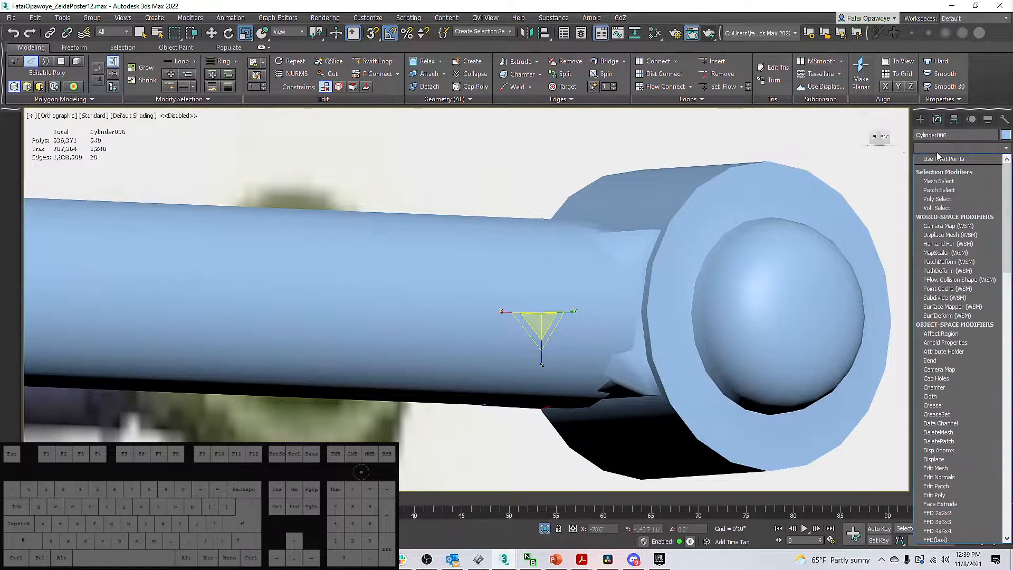
key(t)
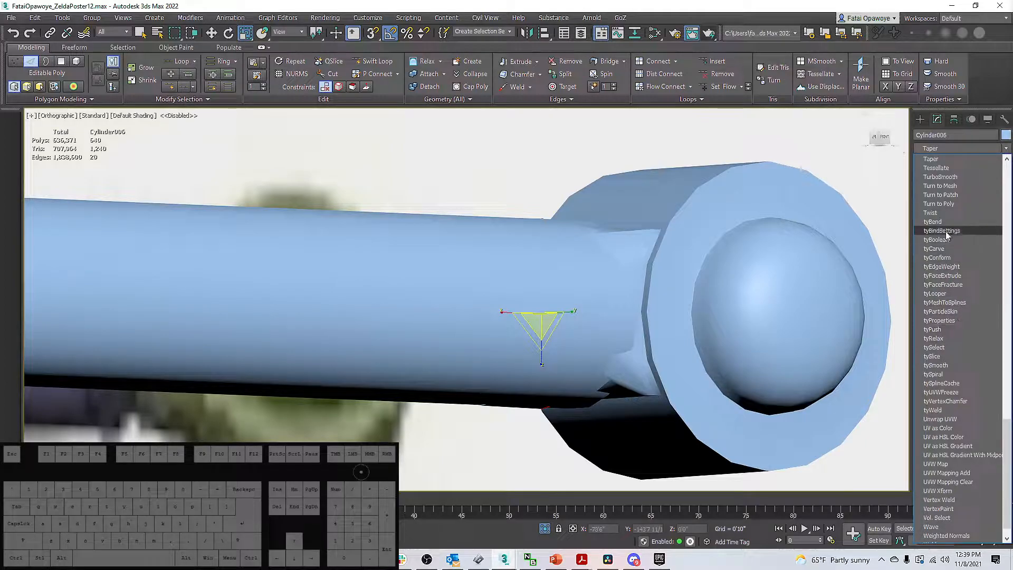
click(940, 177)
alt+middle_drag(757, 199, 686, 311)
key(F4)
scroll(647, 297, up, 4)
scroll(647, 297, down, 5)
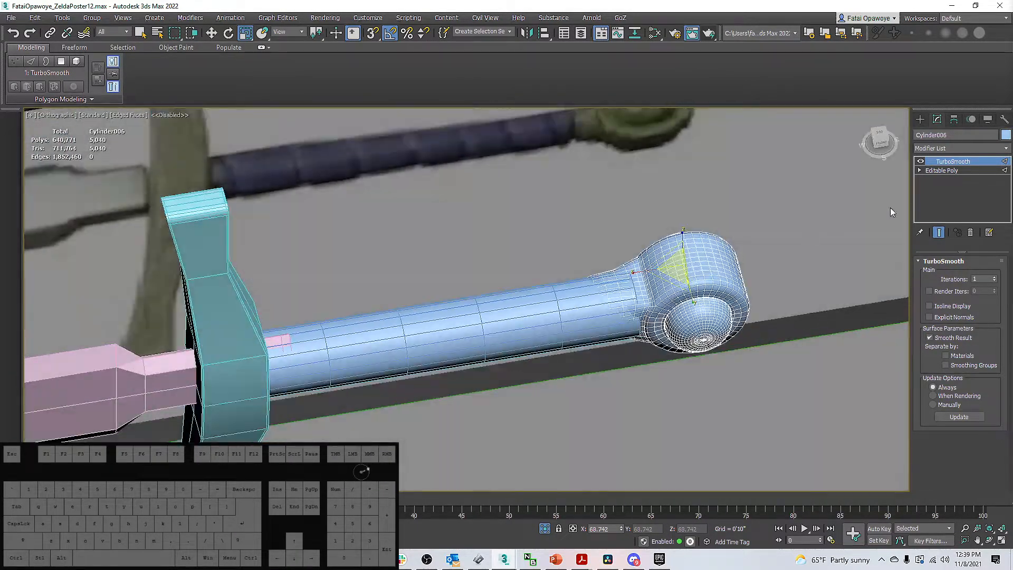
Select the separate placeholder handle cylinder between the guard and pommel and hide it.
right_click(459, 311)
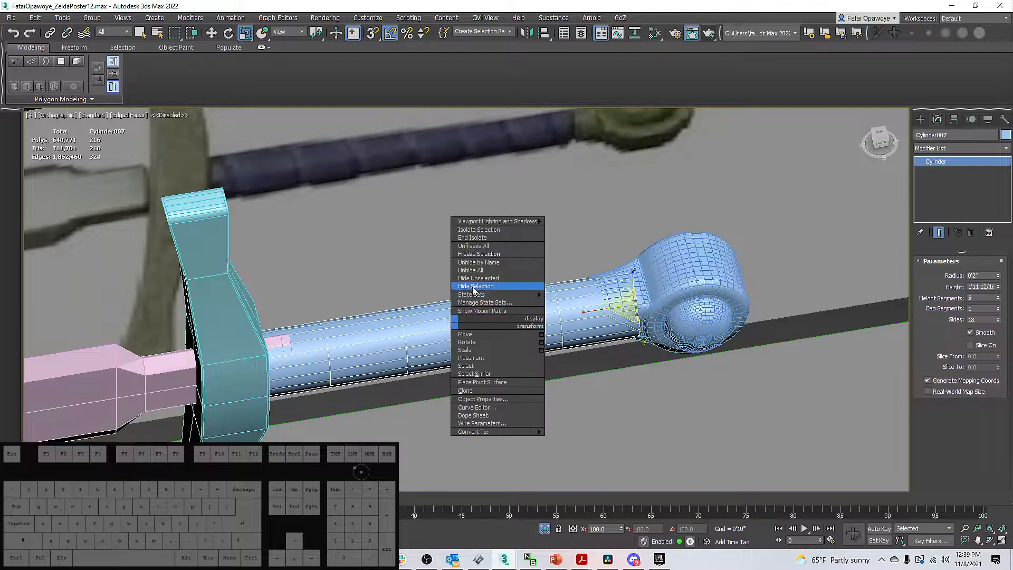
click(534, 292)
alt+middle_drag(534, 292, 627, 295)
scroll(617, 292, down, 10)
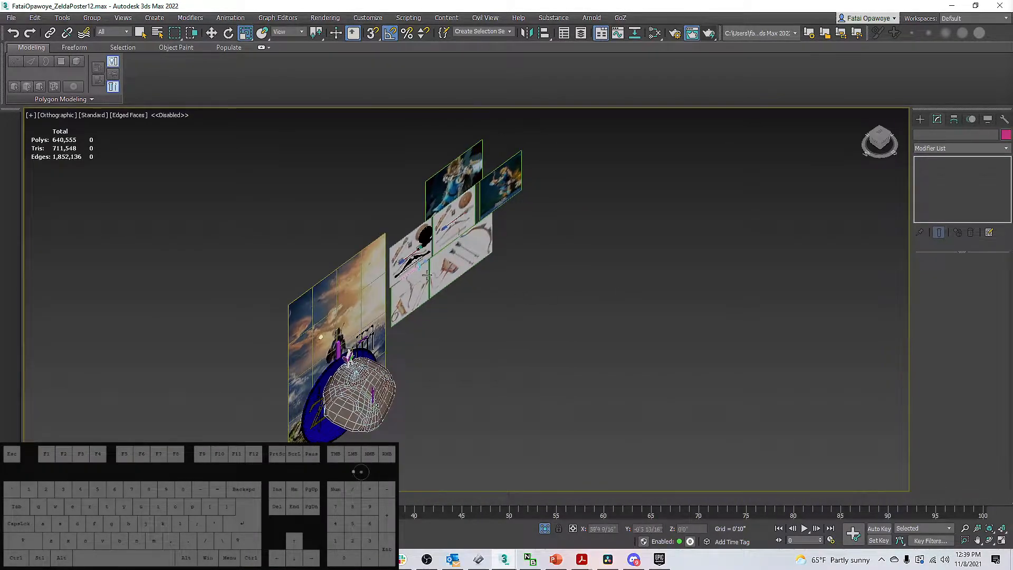
scroll(414, 264, up, 7)
Select the pommel and examine its smoothed neck and end face in the bottom view.
click(460, 260)
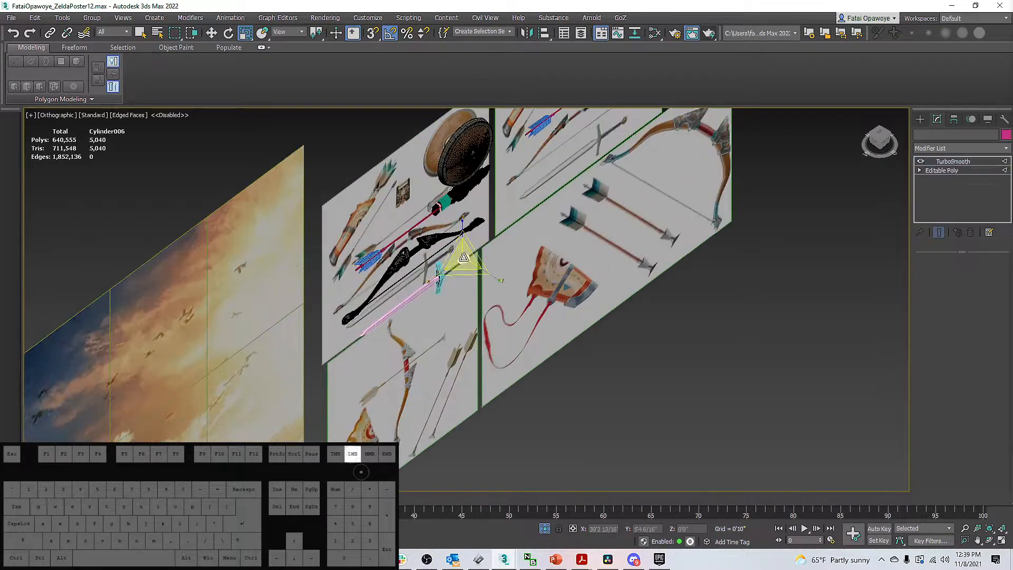
scroll(461, 260, up, 4)
key(t)
key(z)
middle_drag(466, 262, 468, 279)
scroll(468, 279, down, 4)
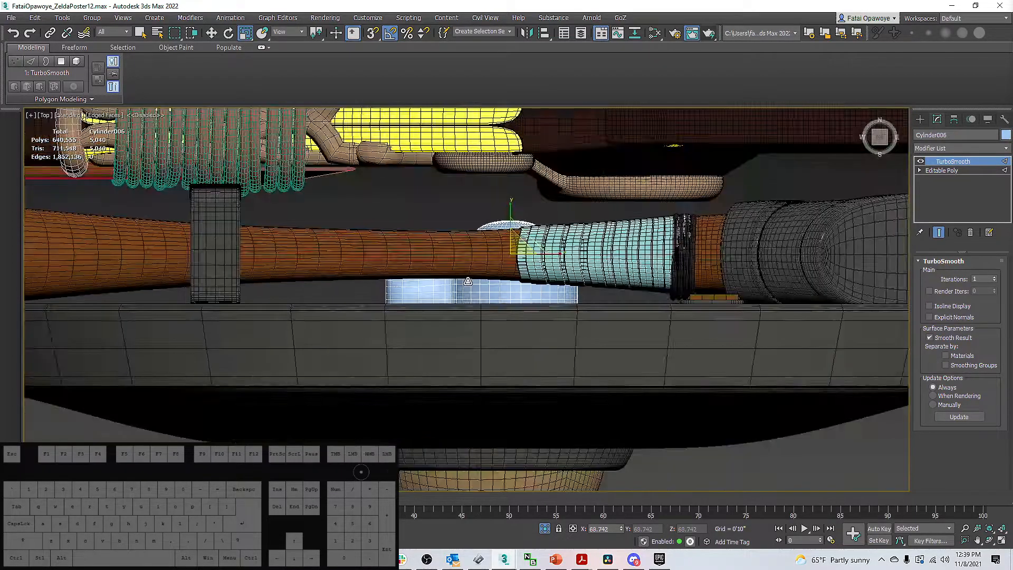
key(v)
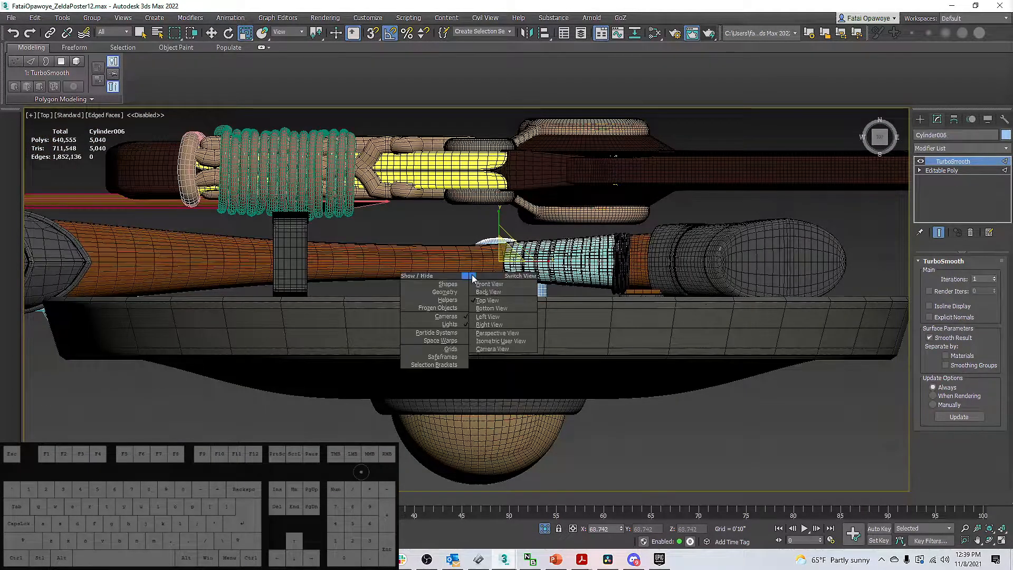
key(b)
scroll(473, 279, up, 8)
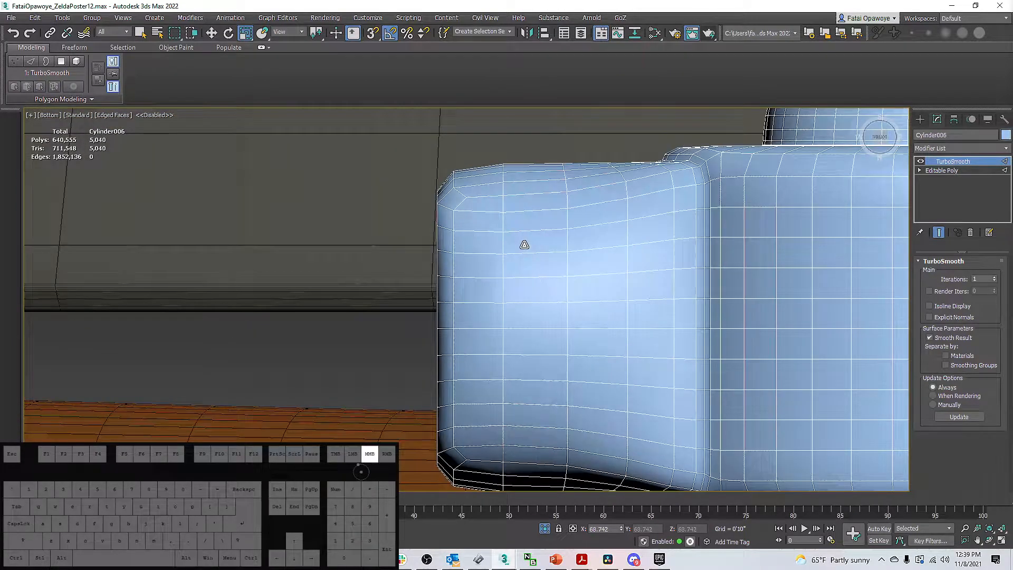
middle_drag(524, 245, 520, 255)
scroll(520, 255, down, 4)
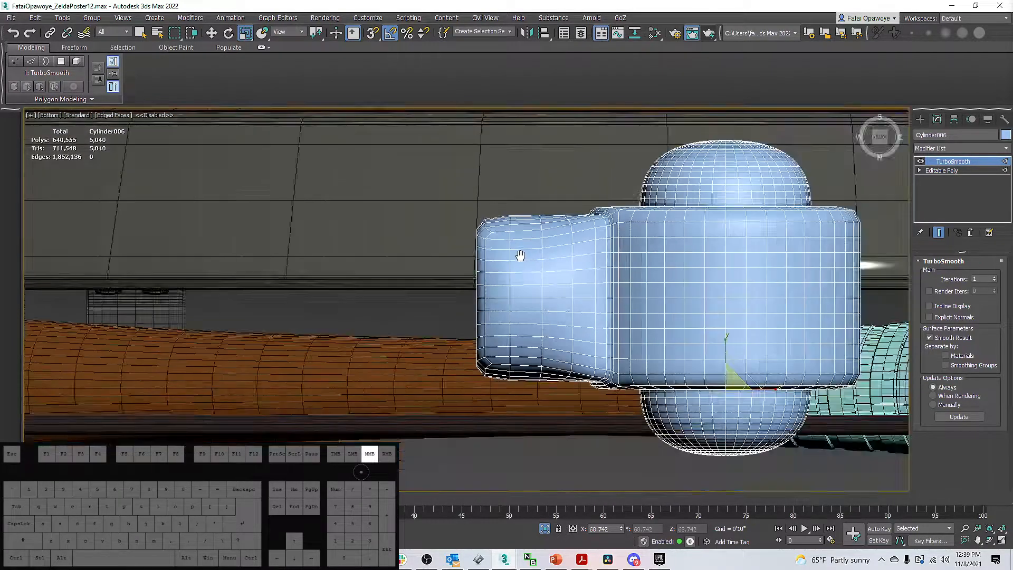
scroll(521, 256, up, 4)
Switch off the TurboSmooth modifier's effect and return to the pommel's Editable Poly level.
click(921, 161)
click(920, 161)
click(920, 161)
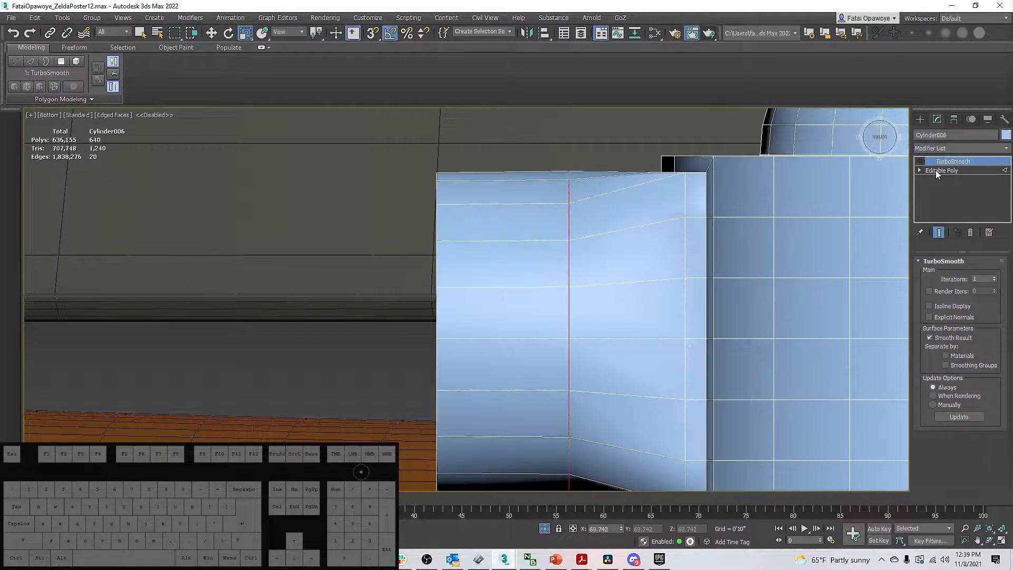
click(937, 171)
scroll(633, 254, down, 6)
alt+middle_drag(630, 254, 600, 373)
Select only the neck's flat end polygons and extrude them along the handle's axis up to the guard.
drag(595, 227, 571, 197)
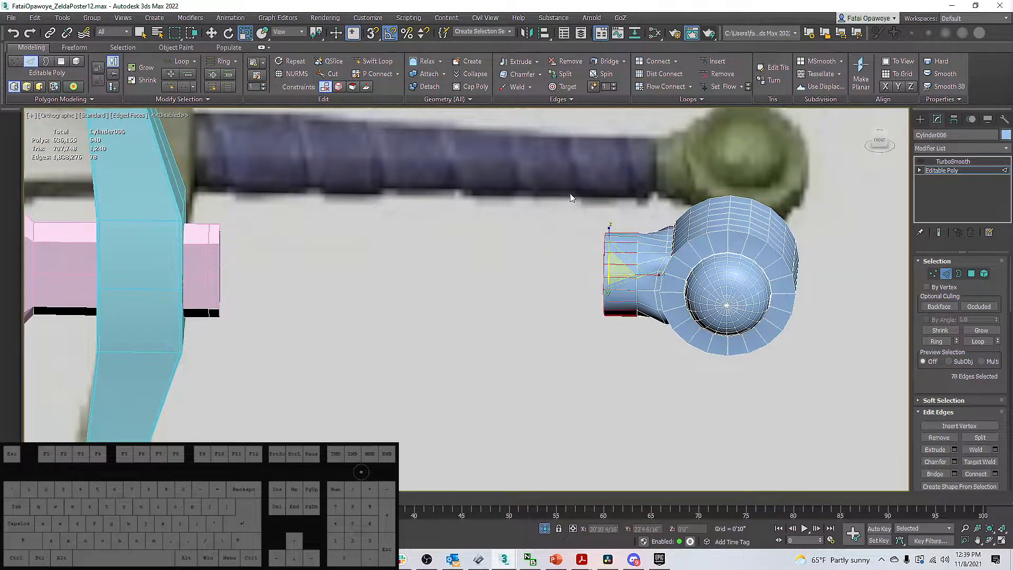
click(970, 274)
drag(622, 335, 623, 335)
alt+drag(627, 197, 627, 197)
alt+middle_drag(631, 218, 585, 276)
key(w)
shift+drag(585, 276, 155, 252)
alt+middle_drag(314, 256, 301, 251)
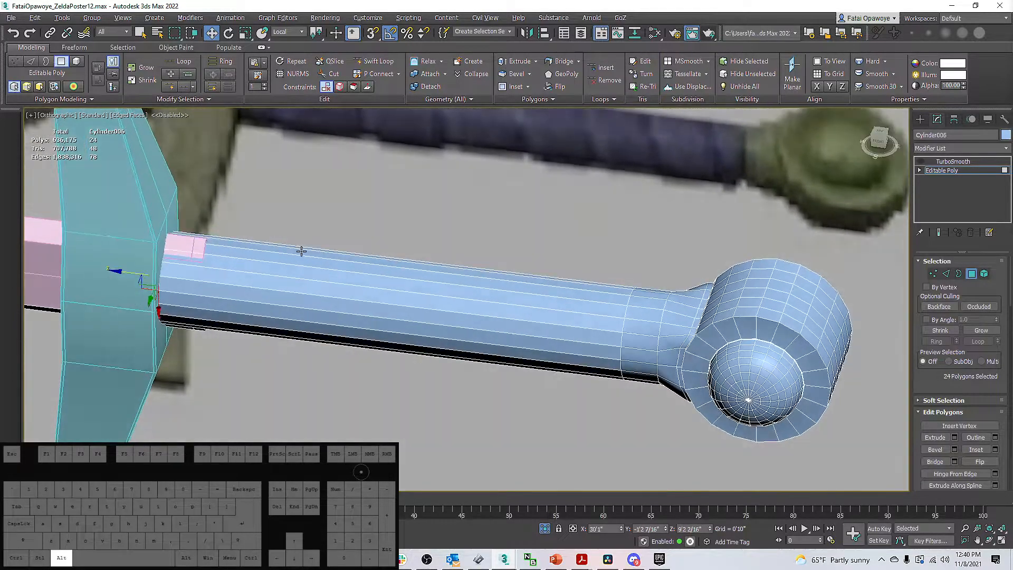
Enlarge the handle's end face at the guard uniformly so the handle tapers toward the pommel like the reference.
key(r)
drag(161, 278, 163, 262)
alt+middle_drag(162, 262, 274, 262)
scroll(140, 242, up, 5)
scroll(140, 242, down, 3)
scroll(264, 251, down, 3)
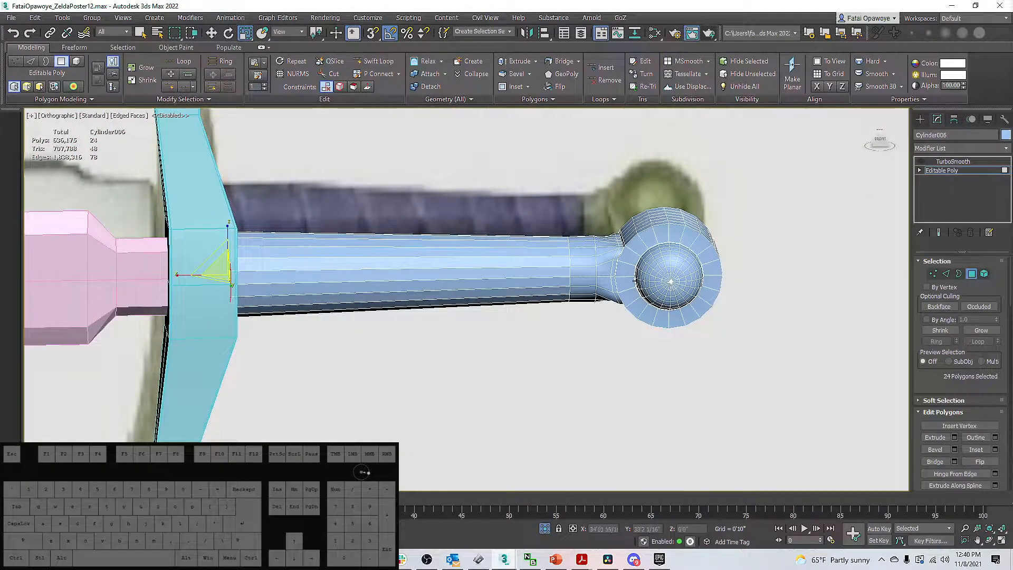
mouse_move(505, 249)
alt+middle_down()
mouse_move(482, 255)
mouse_move(478, 186)
mouse_move(449, 174)
mouse_move(497, 260)
mouse_move(507, 253)
mouse_move(453, 228)
mouse_move(500, 217)
mouse_move(503, 244)
alt+middle_up()
Select the long handle section's side polygons and compare the handle's shape with the reference in the front view.
drag(462, 219, 482, 376)
alt+middle_drag(465, 260, 463, 293)
scroll(463, 294, up, 1)
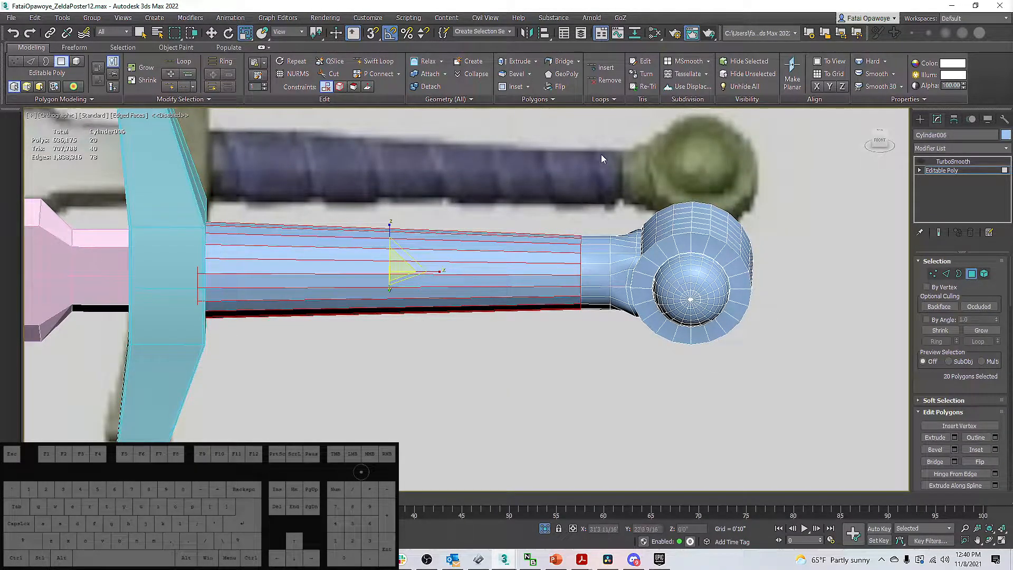
alt+middle_drag(470, 355, 483, 351)
scroll(483, 350, down, 2)
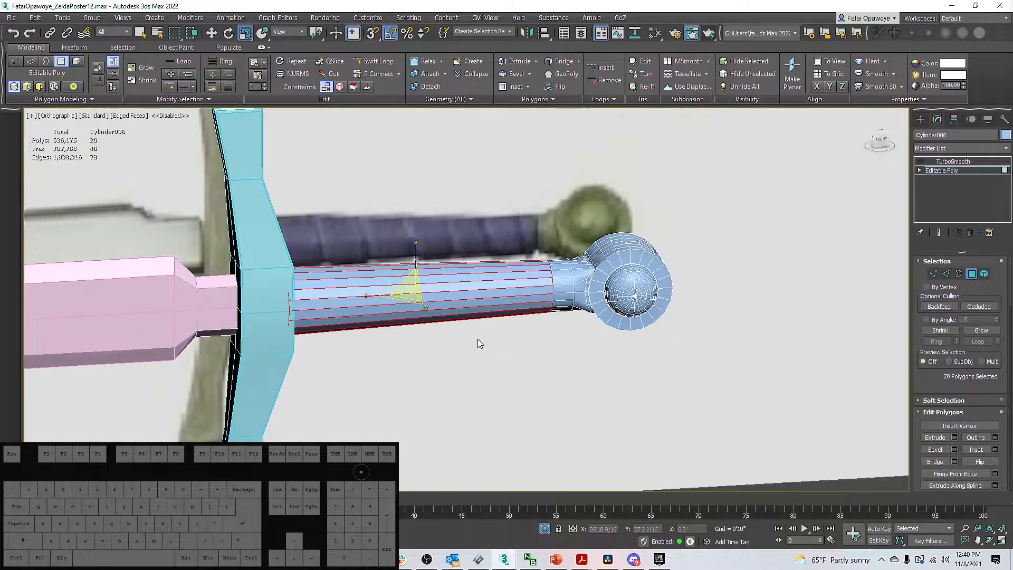
key(f)
key(z)
scroll(475, 325, down, 4)
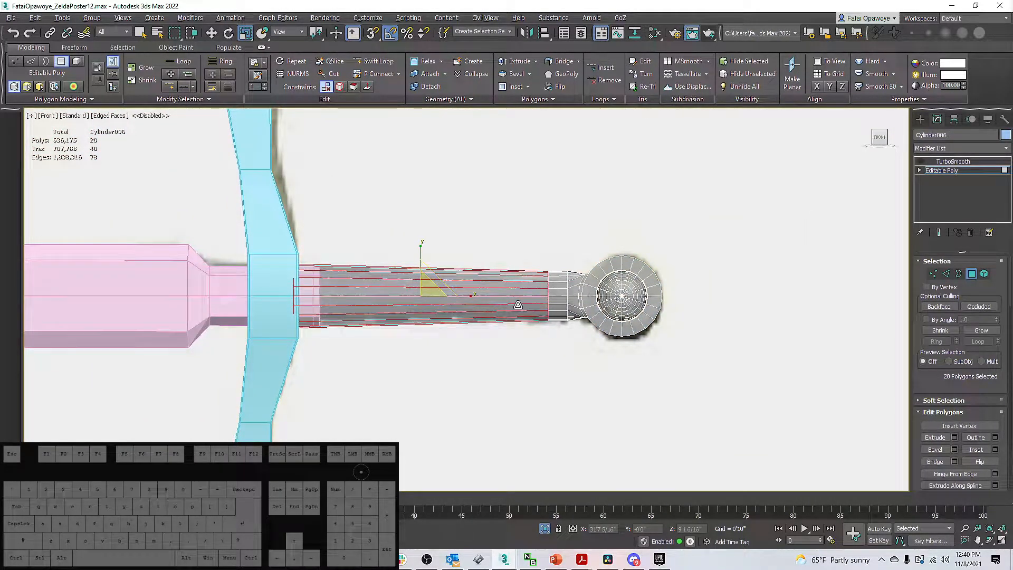
alt+middle_drag(517, 305, 511, 333)
scroll(544, 293, up, 4)
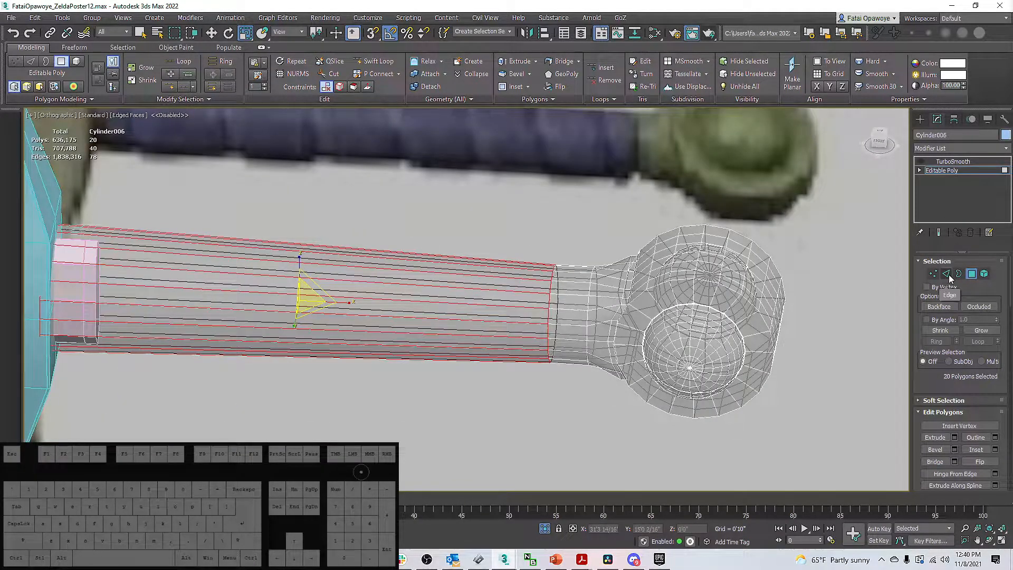
Select the edge loop between the long handle section and the neck and move it closer to the pommel.
click(936, 276)
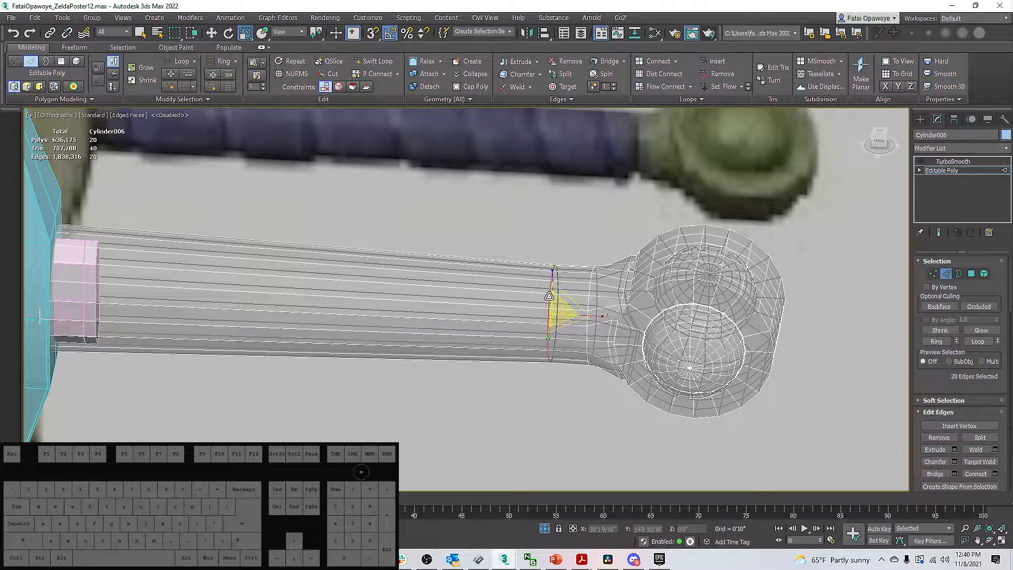
key(f)
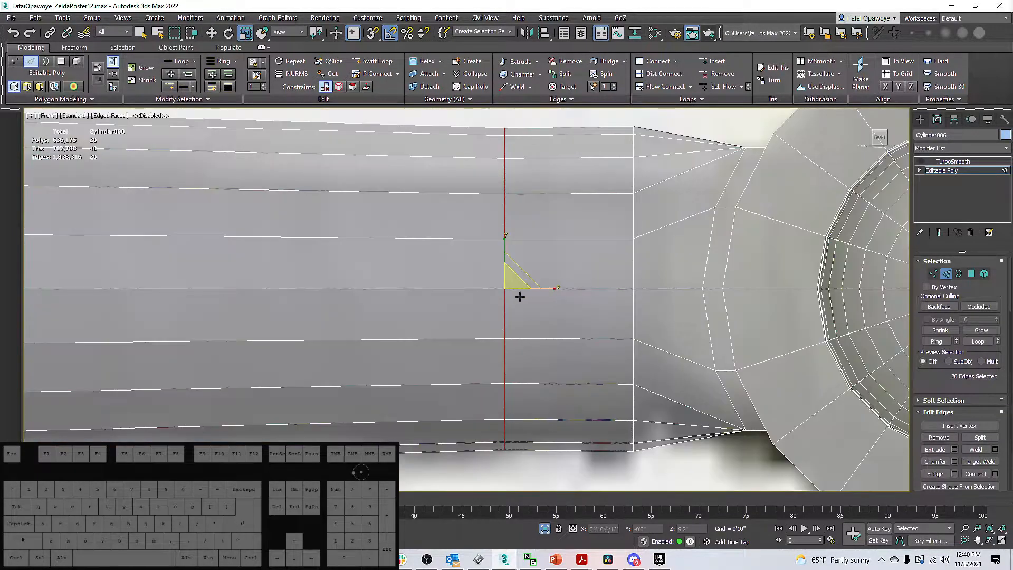
scroll(559, 295, down, 3)
key(w)
drag(547, 297, 573, 296)
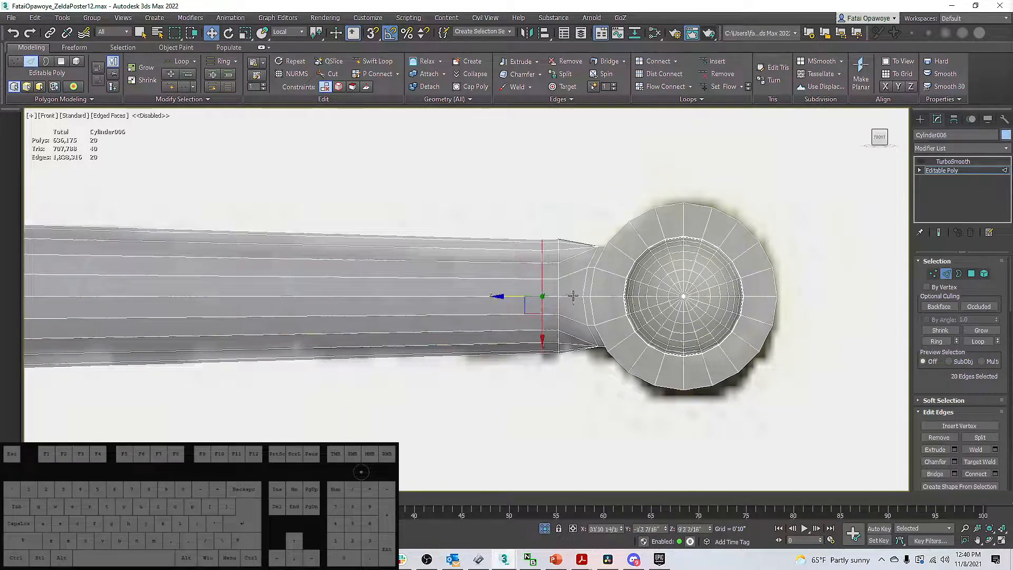
Shrink that edge loop and scale the adjacent loop nearer the pommel to 88 percent.
key(r)
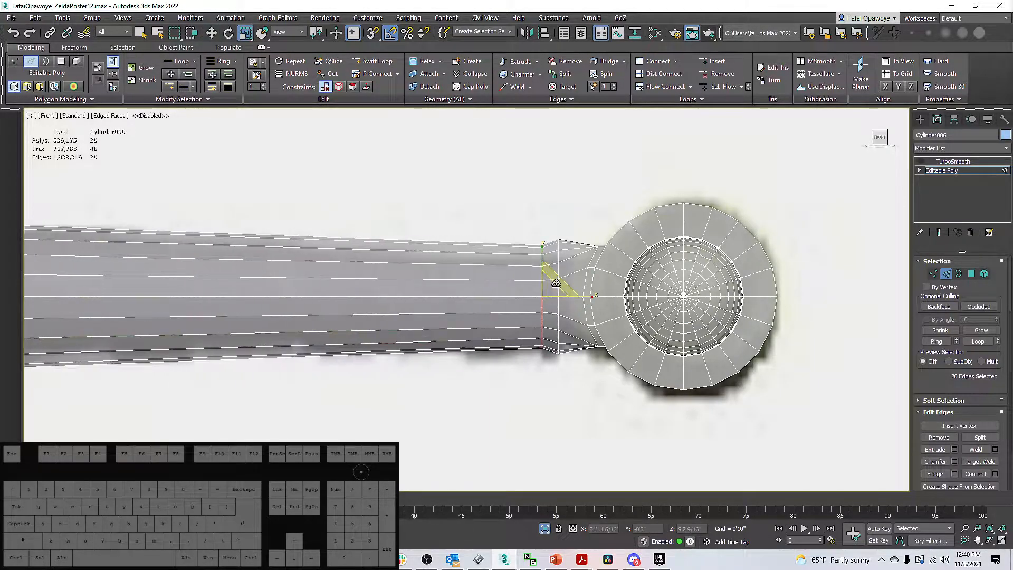
drag(560, 272, 565, 296)
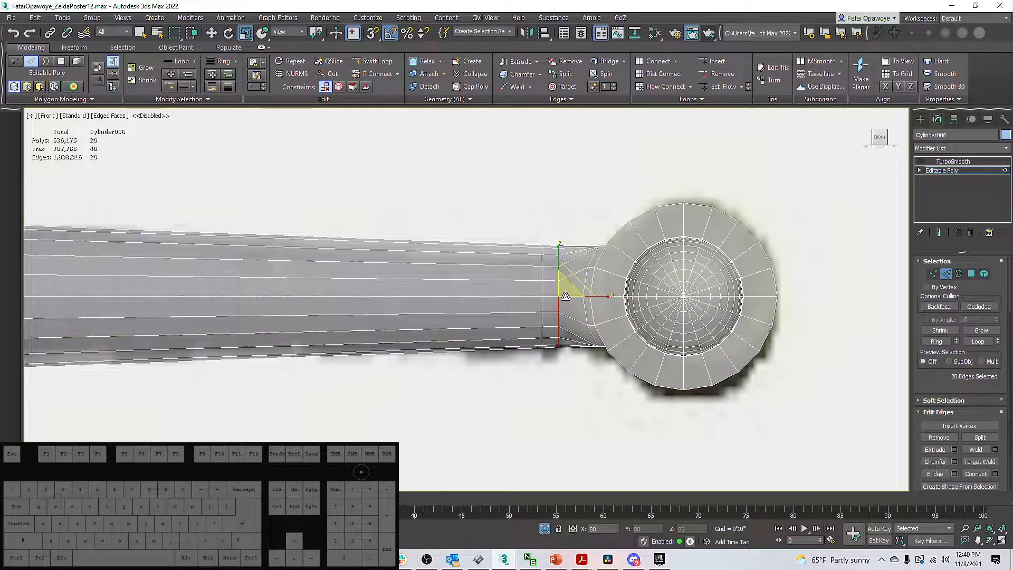
scroll(619, 297, down, 5)
alt+middle_drag(615, 300, 487, 259)
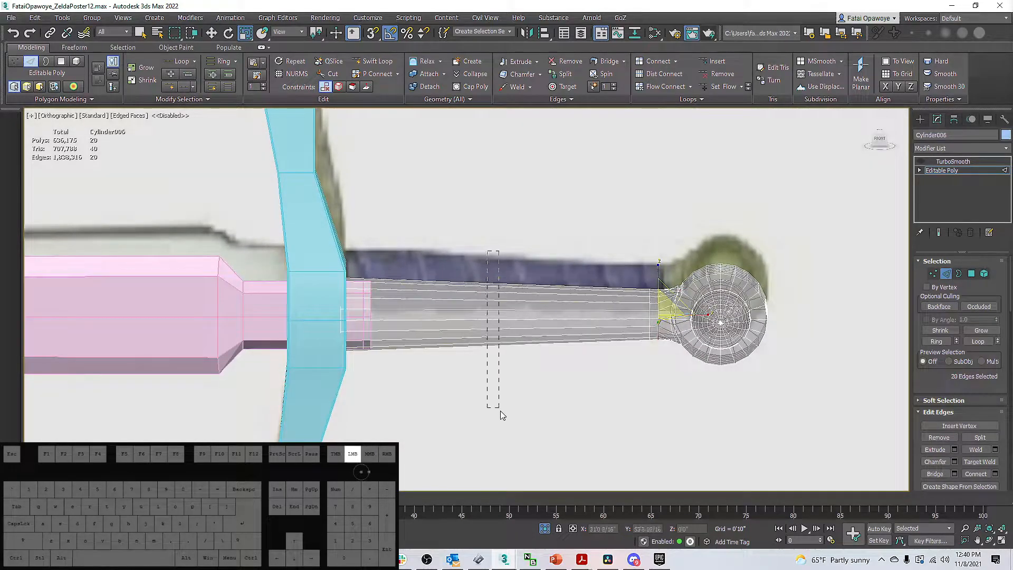
drag(500, 408, 508, 411)
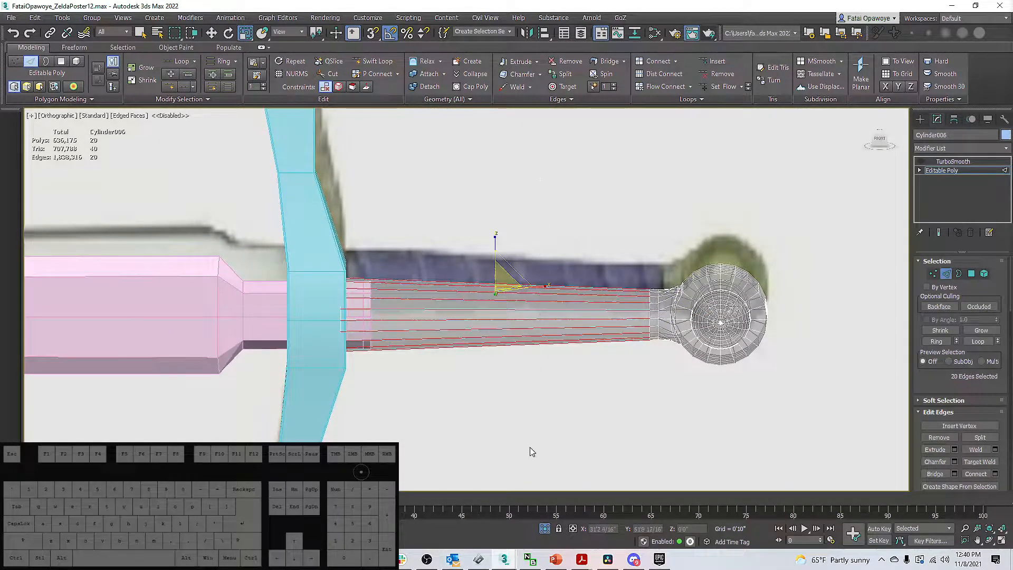
right_click(603, 370)
click(422, 358)
Insert an edge loop around the handle close to the guard with Swift Loop in the front view.
middle_drag(427, 347, 423, 369)
key(f)
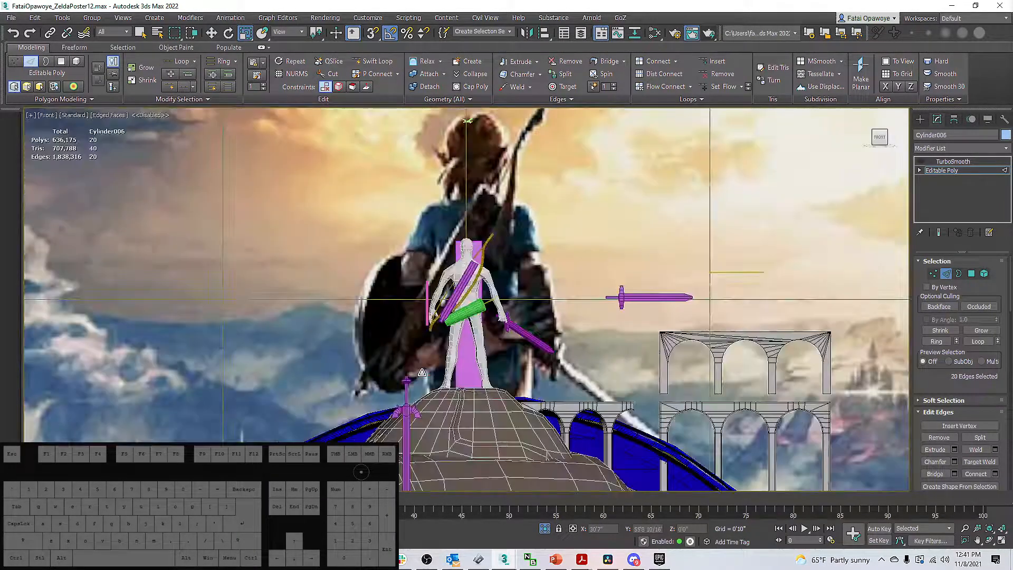
key(z)
scroll(253, 306, down, 5)
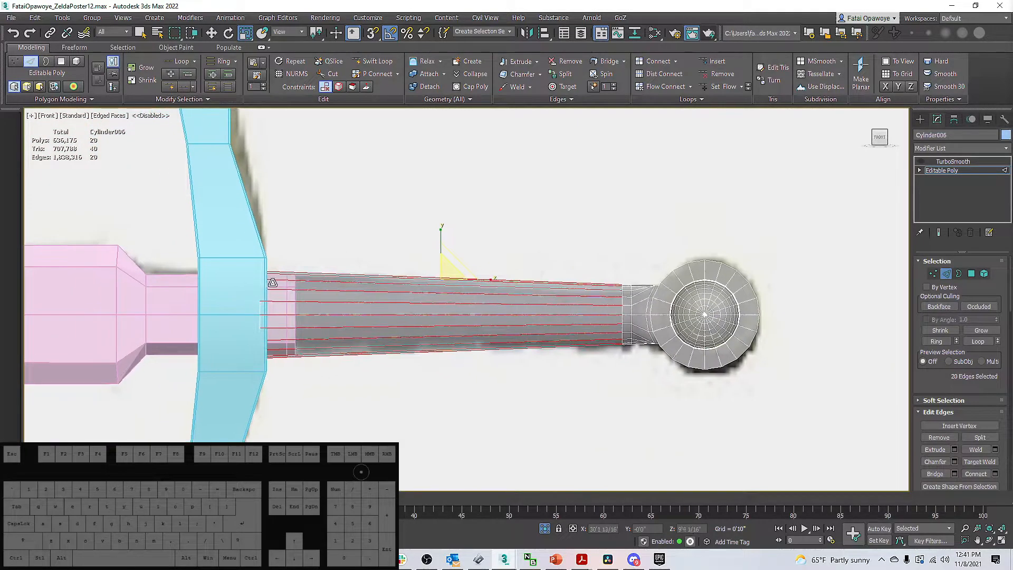
key(alt+1)
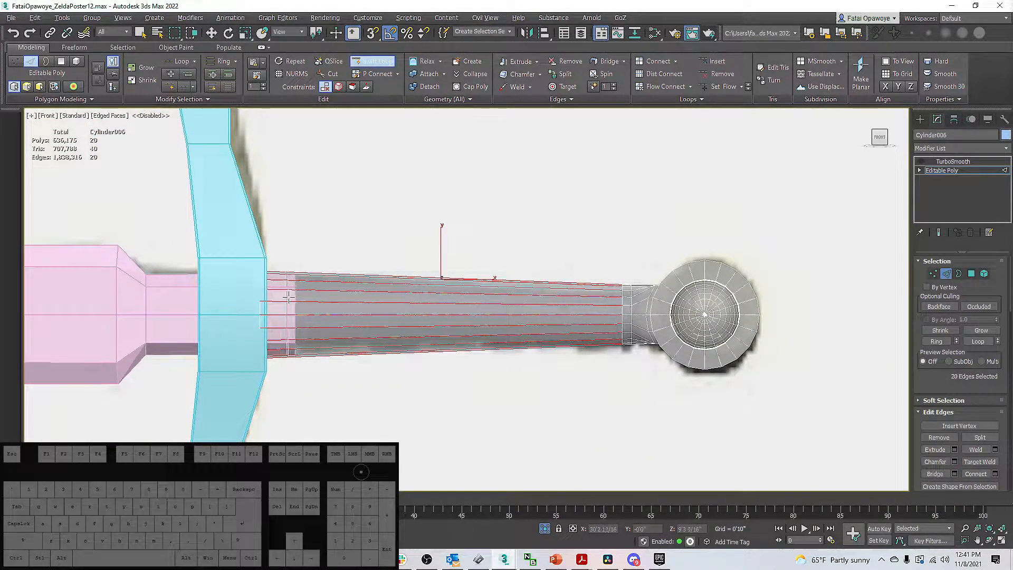
click(285, 297)
key(w)
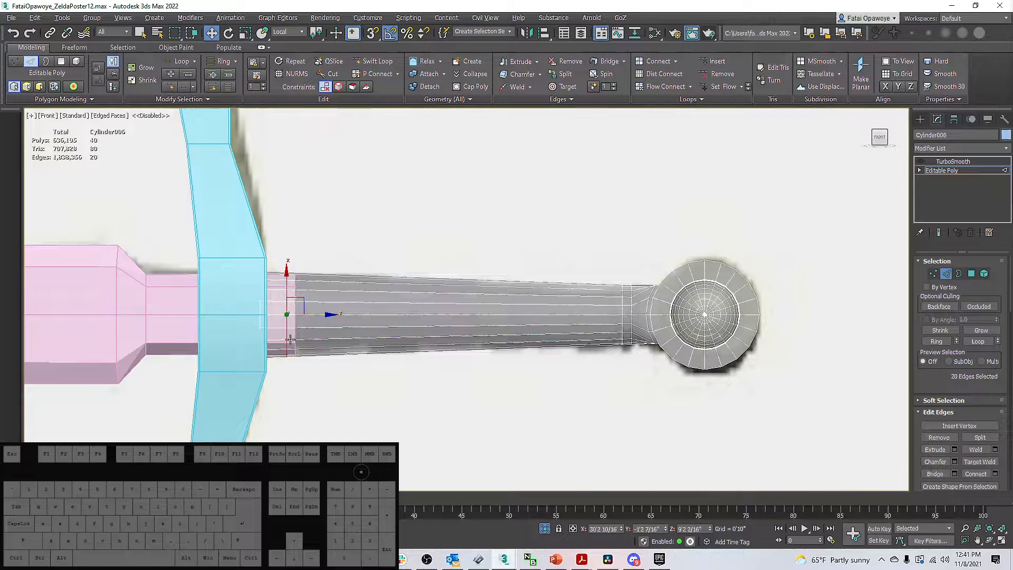
Select the lengthwise edges of the long handle section and connect them with 7 segments.
scroll(282, 313, up, 2)
middle_drag(318, 312, 268, 313)
scroll(255, 314, down, 3)
drag(397, 255, 413, 373)
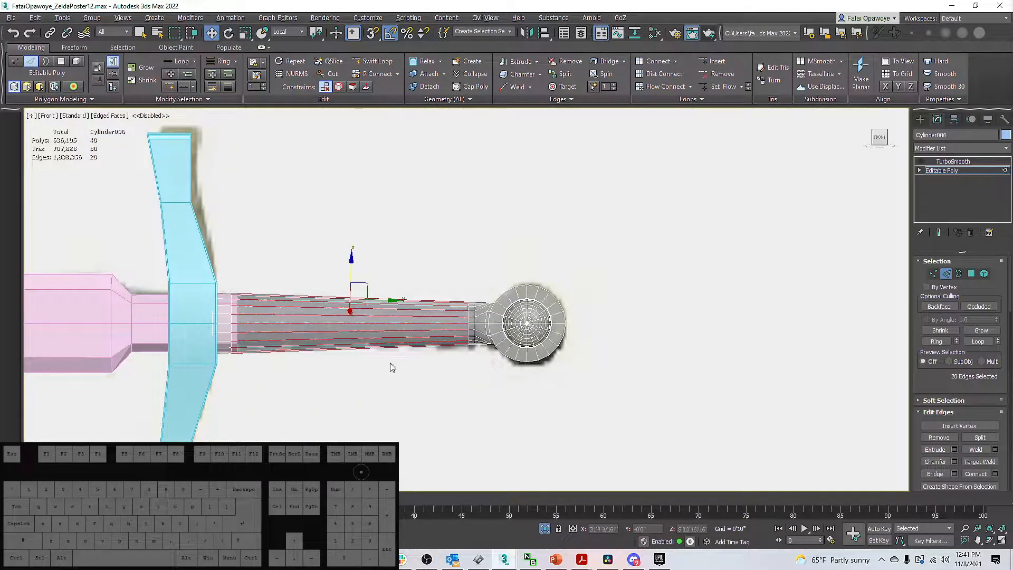
right_click(390, 367)
click(300, 395)
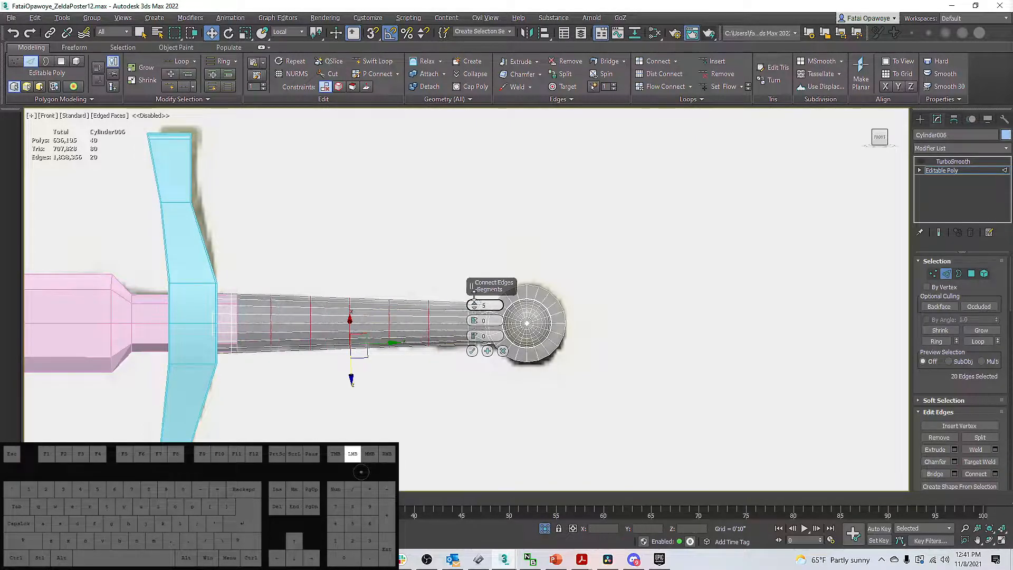
drag(475, 295, 475, 290)
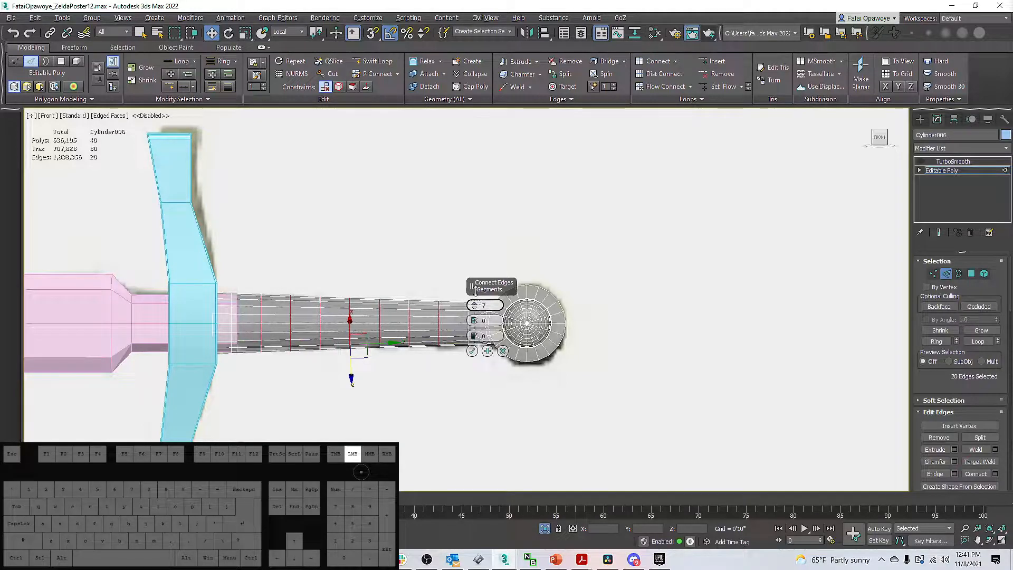
scroll(655, 336, up, 2)
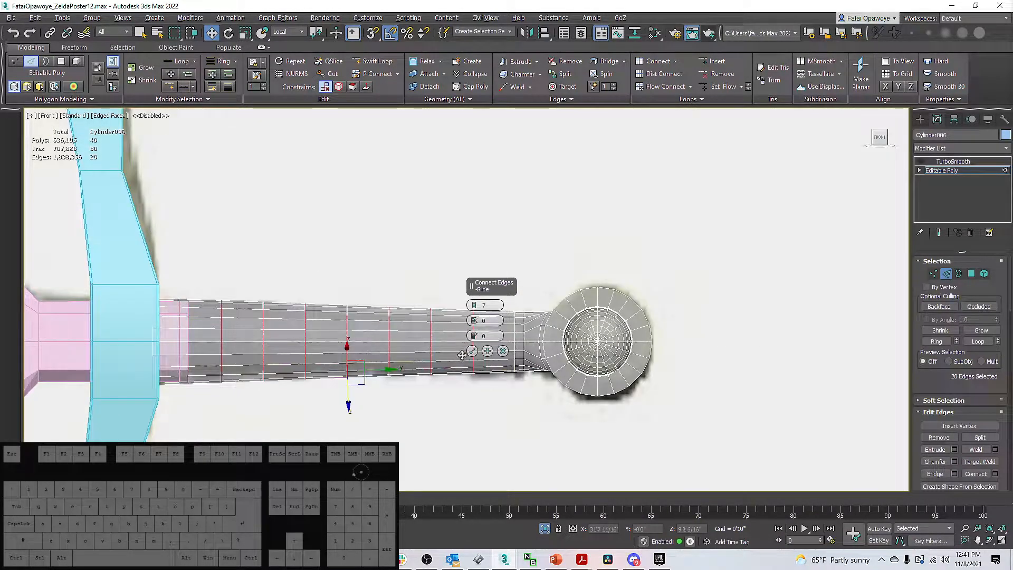
click(472, 351)
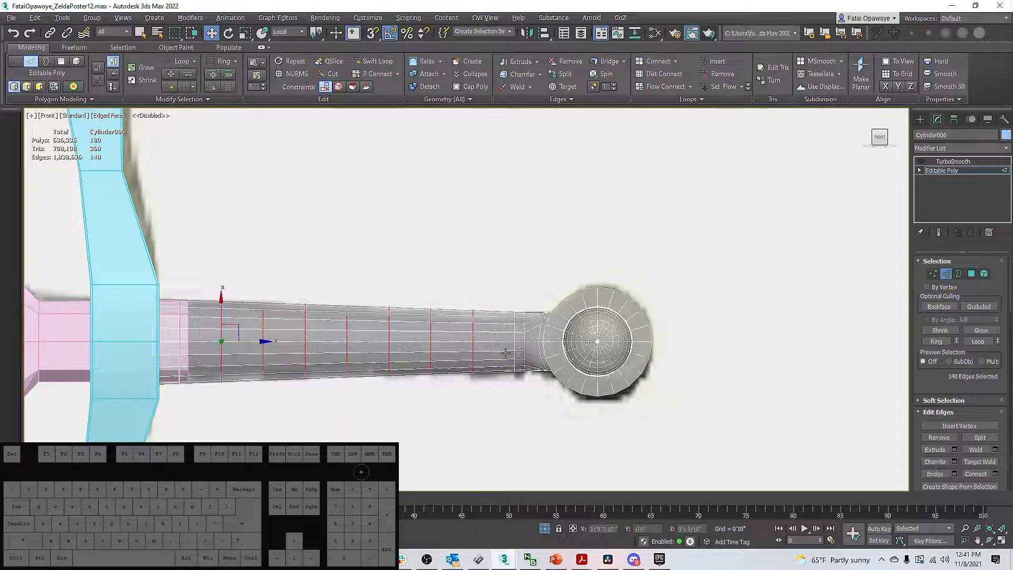
Constrain movement to edges and rotate the seven new handle loops so they slant diagonally around the grip.
scroll(977, 400, down, 3)
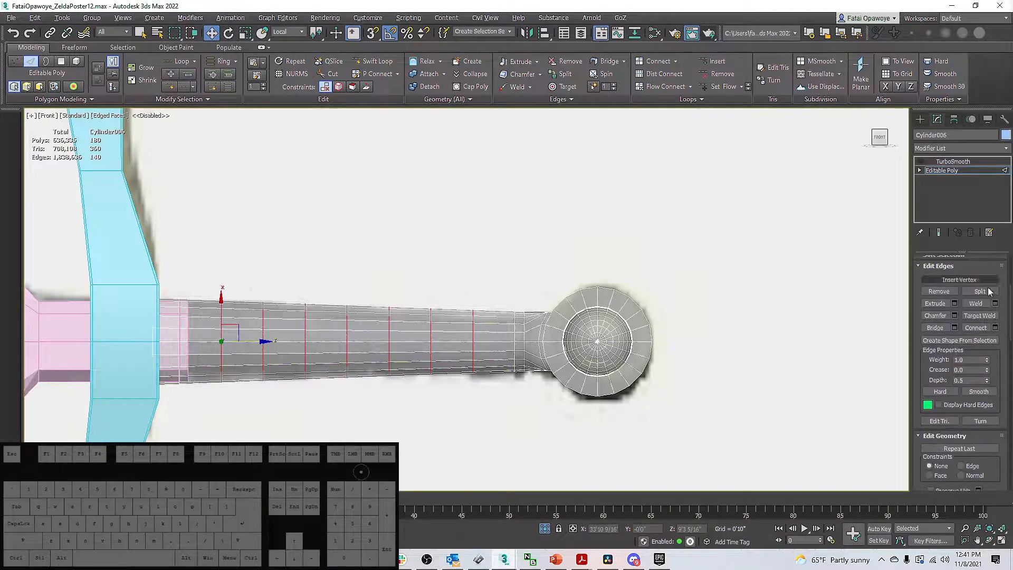
scroll(976, 435, down, 1)
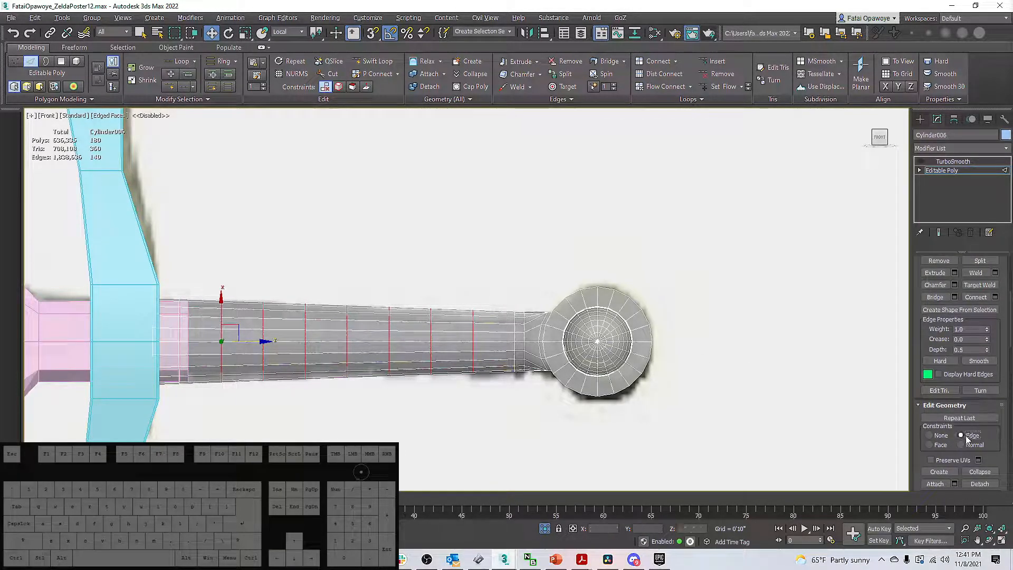
middle_drag(400, 308, 402, 319)
key(e)
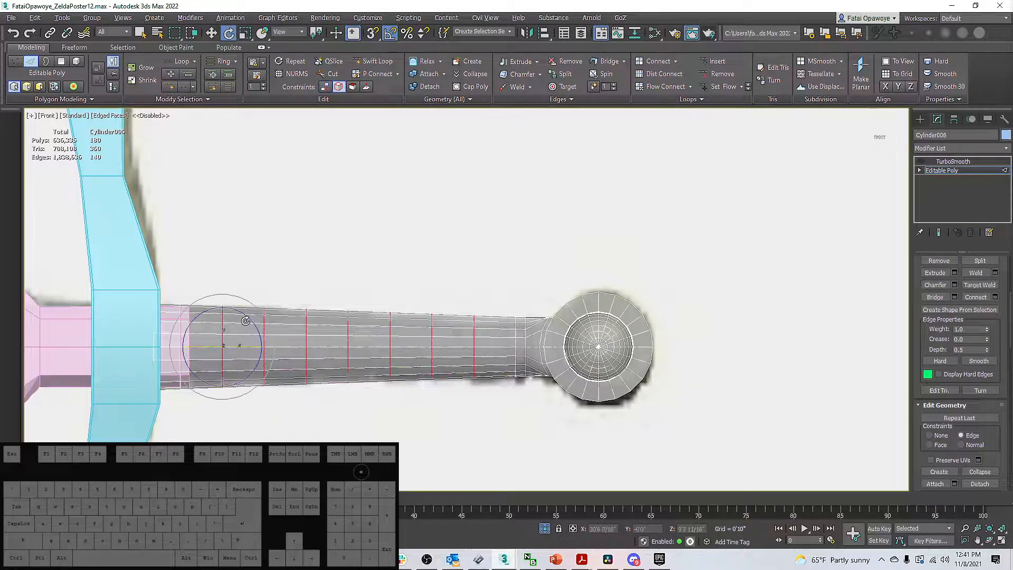
drag(249, 320, 257, 349)
key(w)
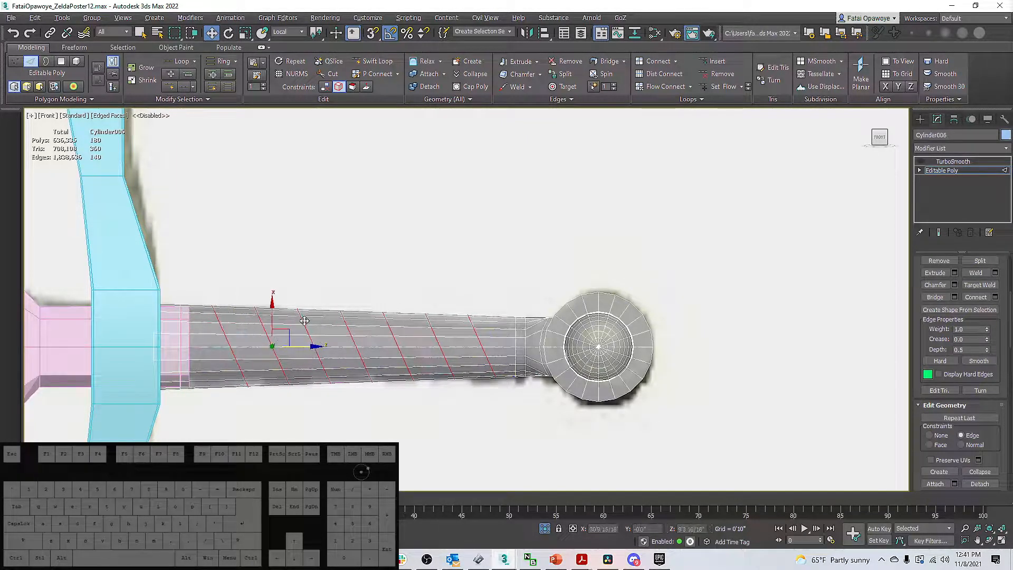
scroll(343, 285, up, 5)
right_click(344, 285)
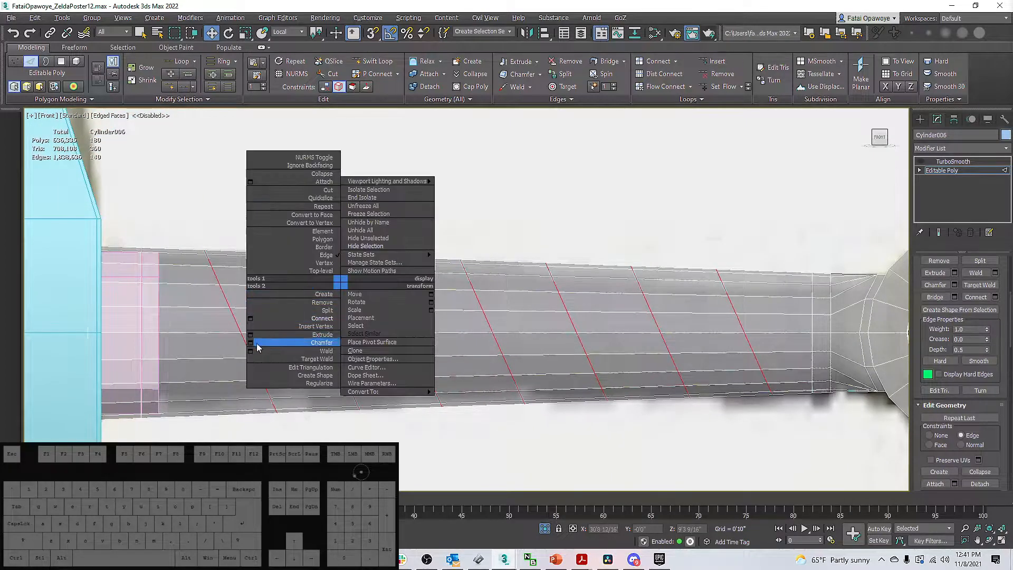
click(250, 335)
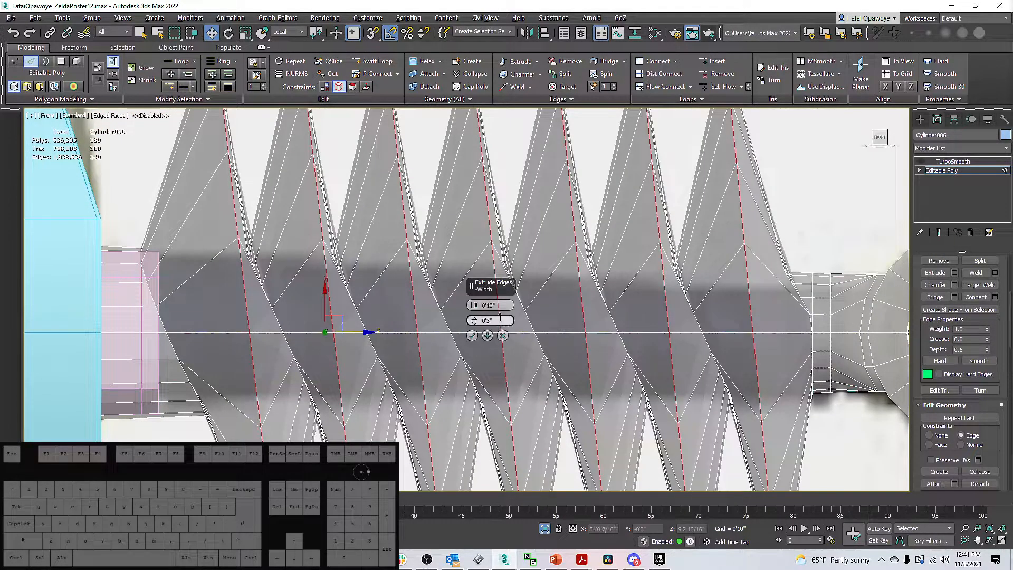
mouse_move(480, 325)
mouse_down()
mouse_move(476, 294)
mouse_move(477, 312)
mouse_up()
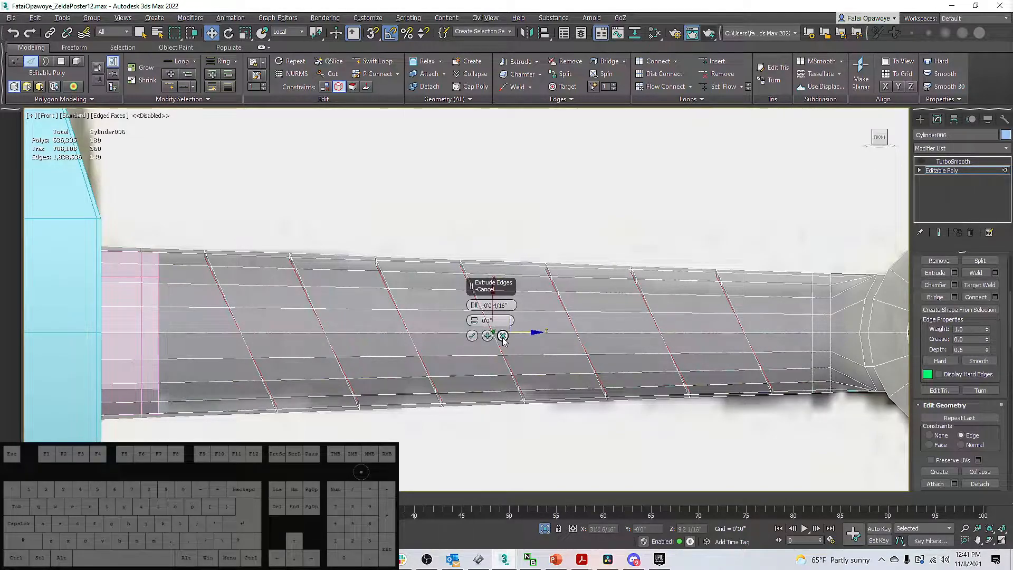
click(502, 336)
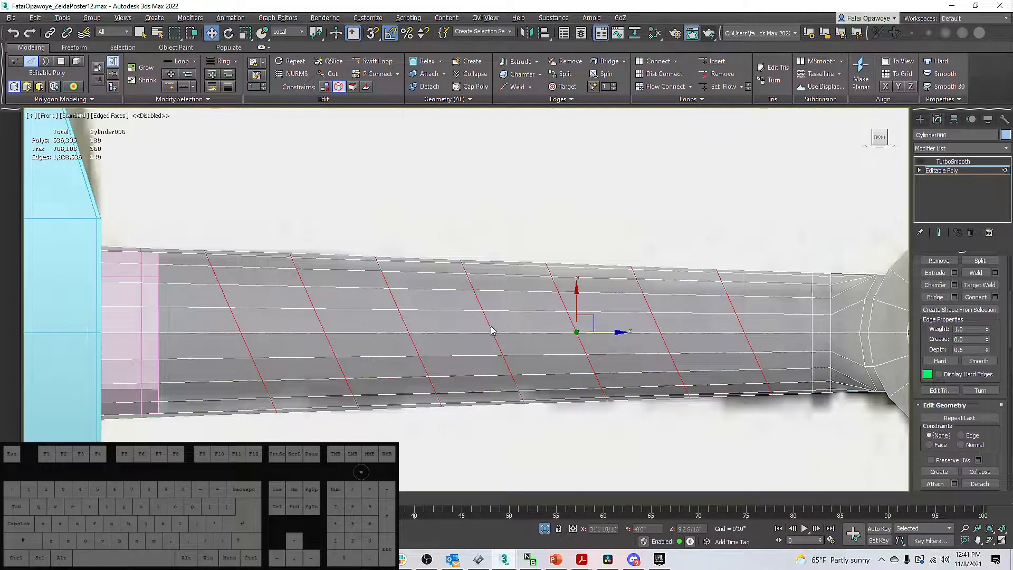
right_click(437, 357)
click(356, 407)
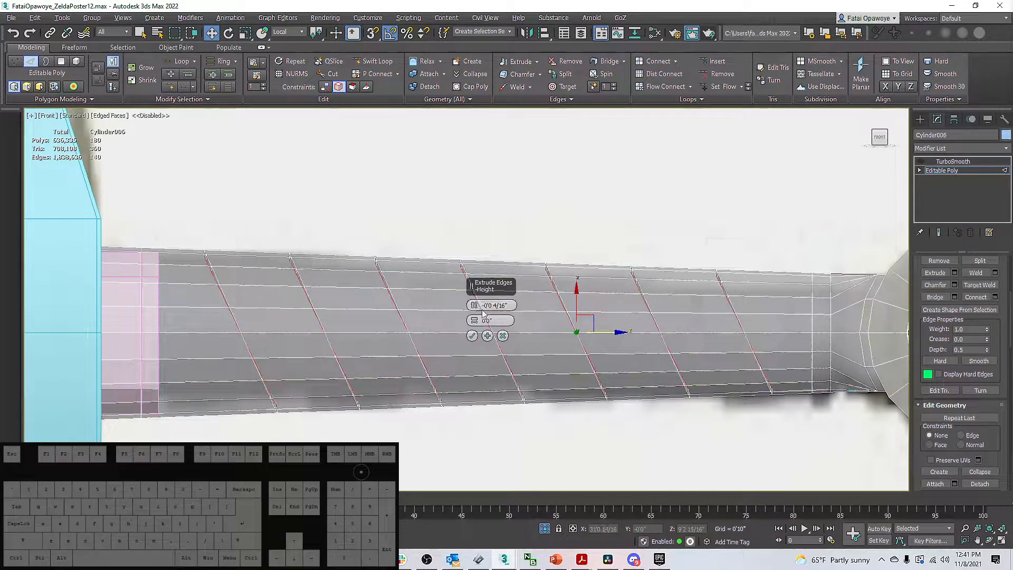
mouse_move(474, 320)
mouse_down()
mouse_move(478, 310)
mouse_move(480, 320)
mouse_up()
click(502, 336)
alt+middle_drag(443, 346, 361, 350)
alt+middle_drag(389, 356, 420, 341)
key(f)
scroll(406, 352, down, 2)
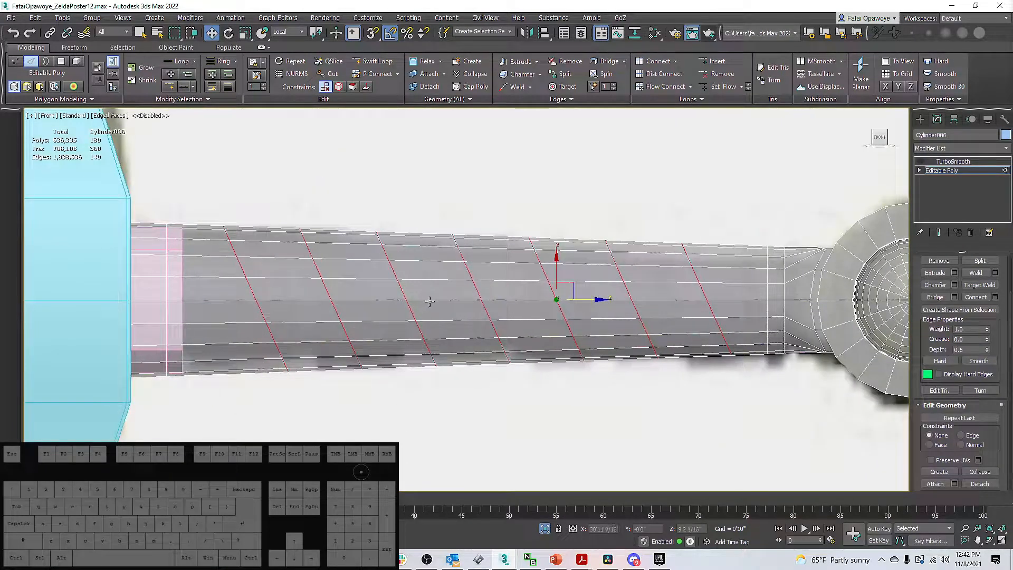
Chamfer the slanted handle loops with an edge chamfer amount of 0'0 3/16".
right_click(586, 300)
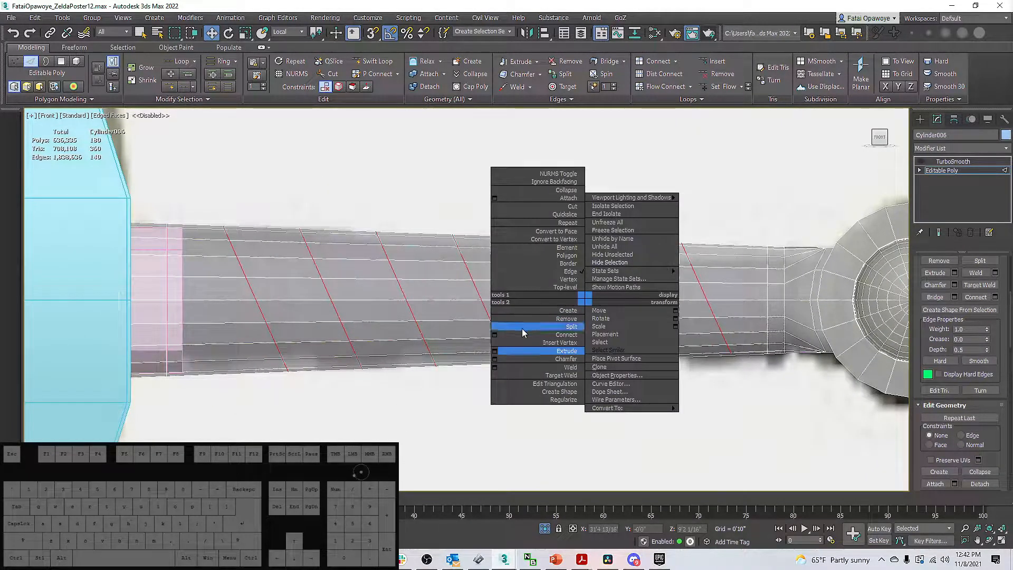
click(499, 358)
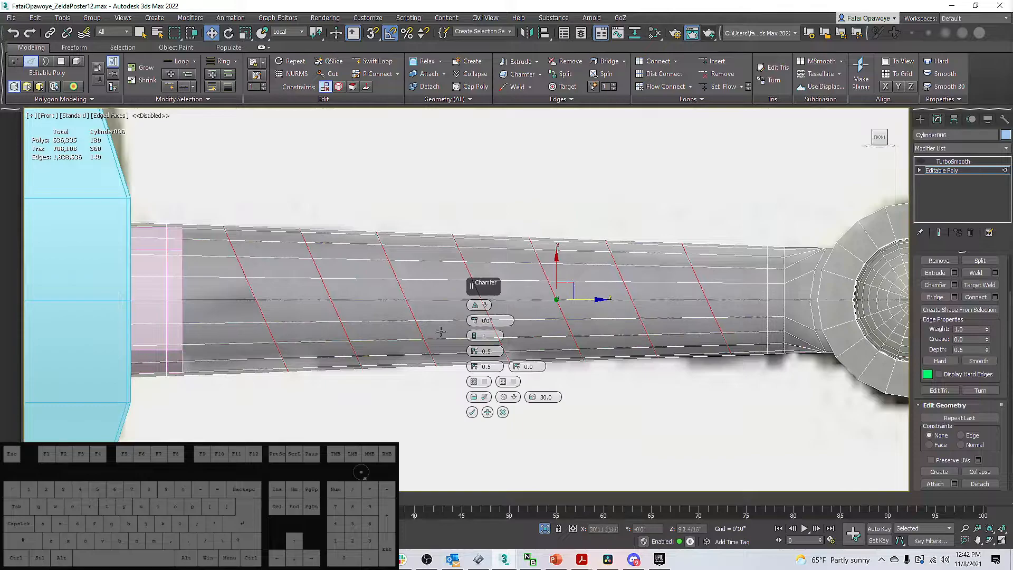
drag(477, 323, 480, 315)
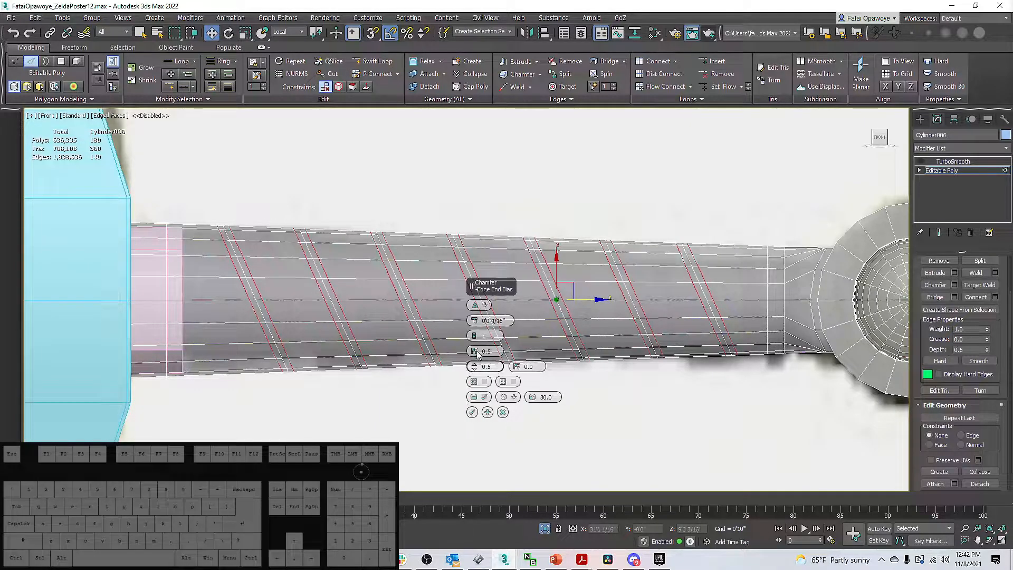
drag(476, 324, 474, 320)
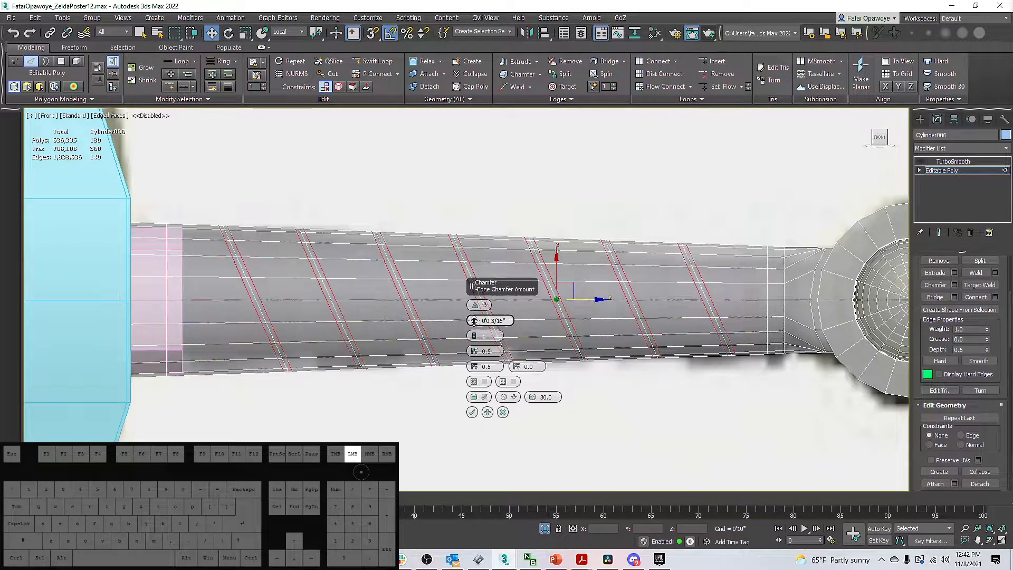
click(471, 413)
Select the middle edge loop of each of the seven slanted bands along the handle.
double_click(486, 310)
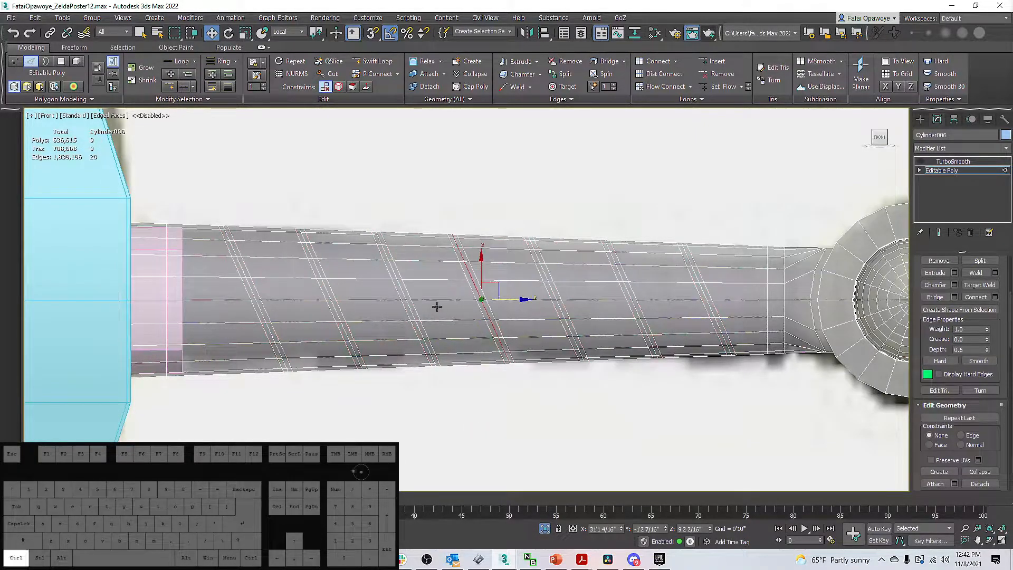
ctrl+double_click(410, 312)
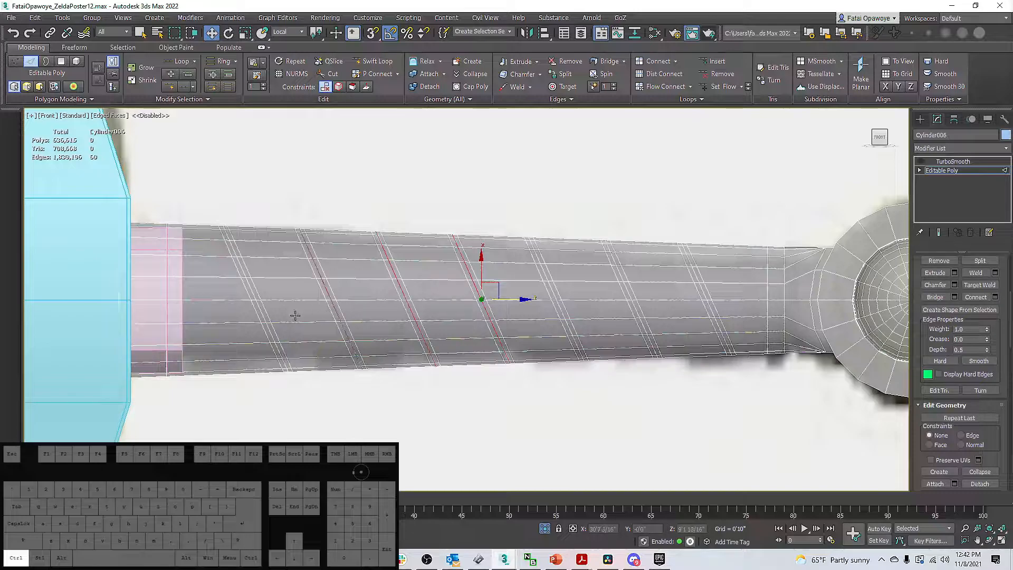
ctrl+double_click(265, 314)
ctrl+double_click(552, 294)
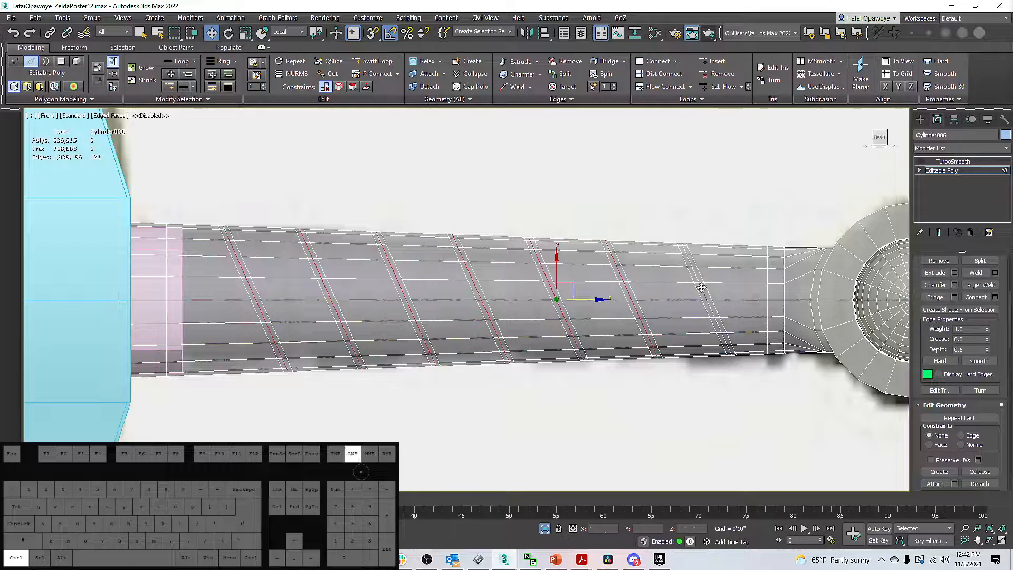
alt+right_click(716, 296)
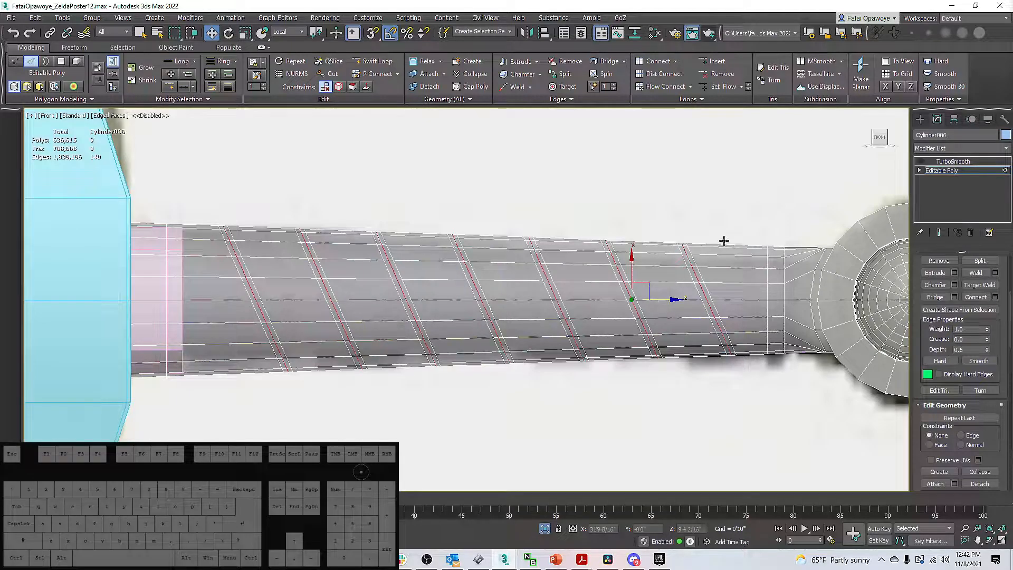
Extrude the selected middle loops inward with a width of 0'0 2/16" to cut spiral grooves into the handle.
right_click(627, 238)
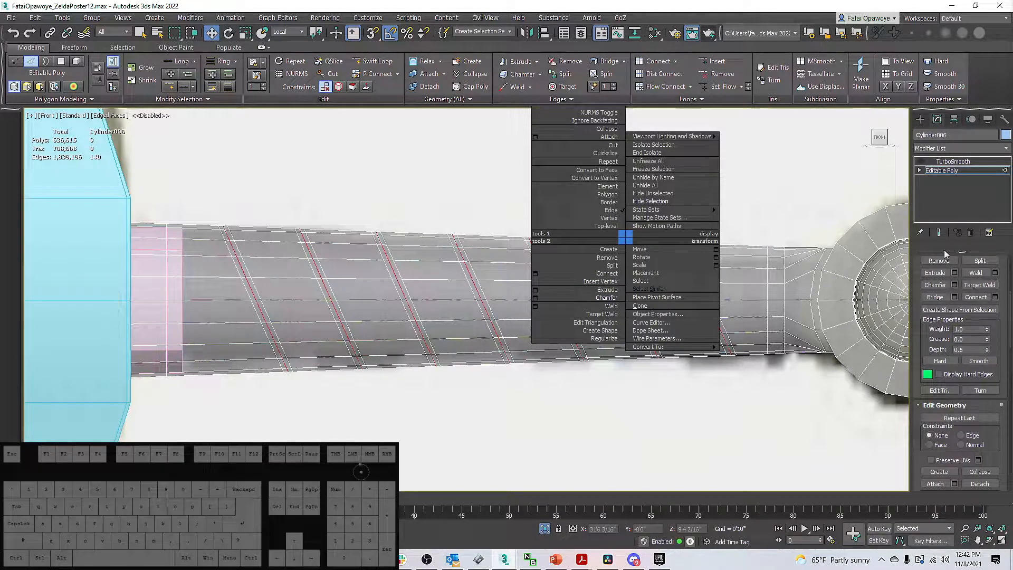
click(952, 170)
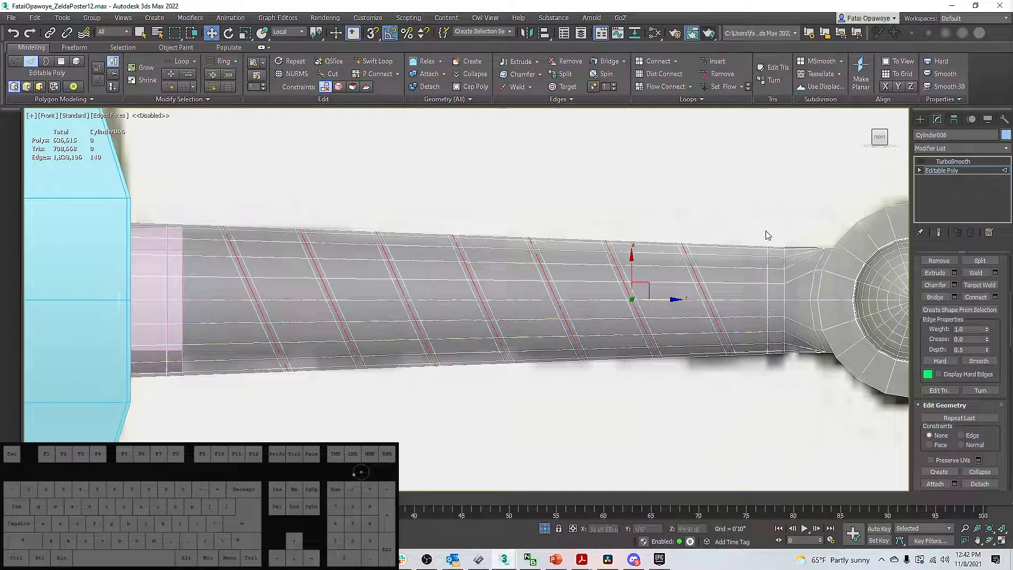
right_click(746, 237)
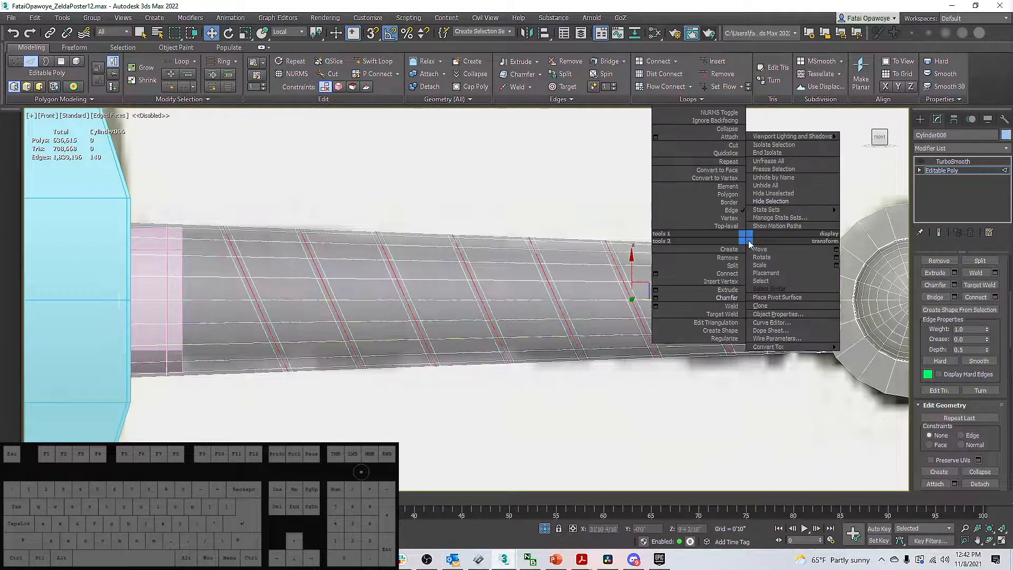
click(656, 290)
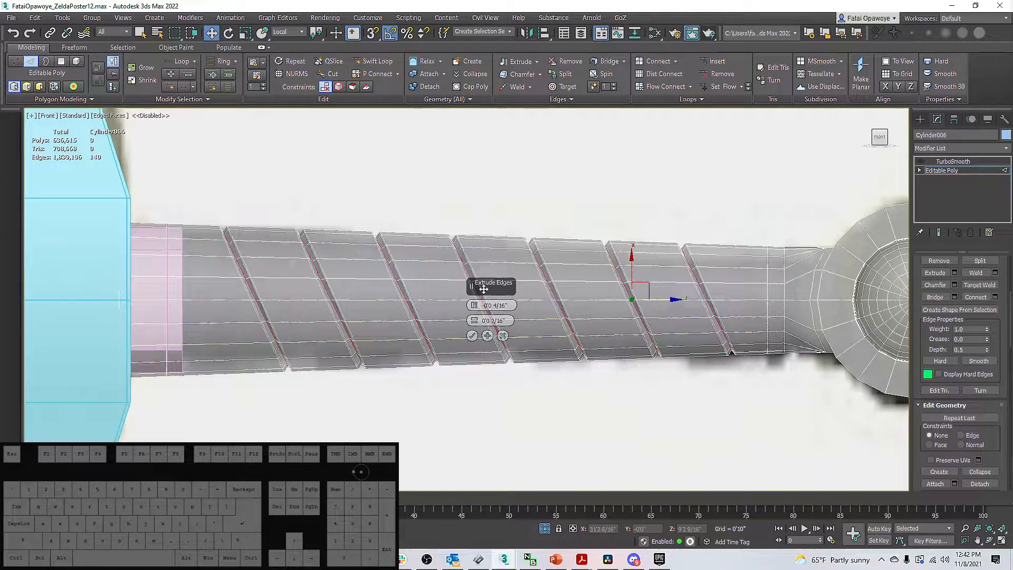
drag(474, 307, 475, 308)
click(472, 335)
Turn on TurboSmooth for the handle and check the grooves in shaded display without edges.
alt+middle_drag(473, 337, 506, 337)
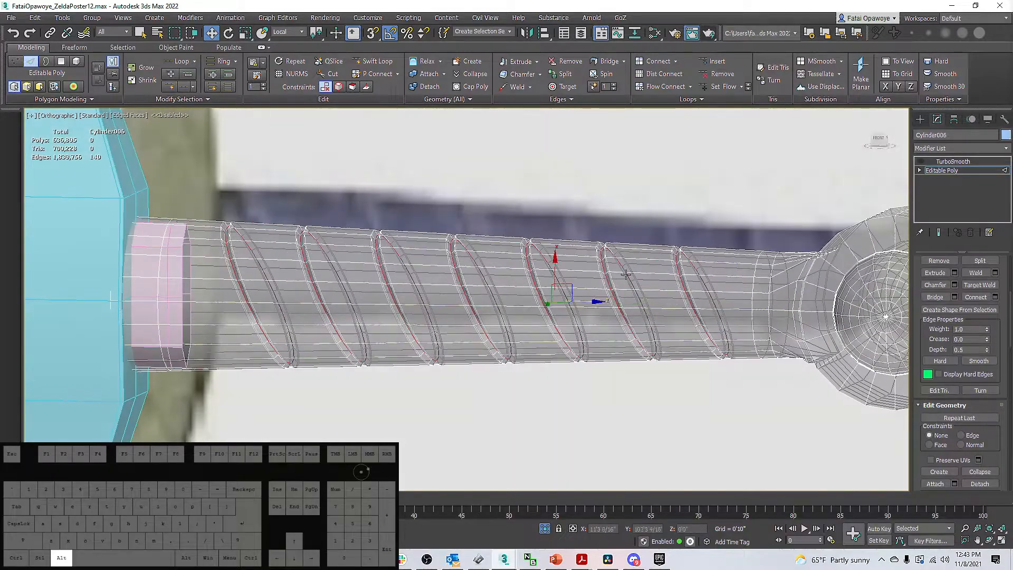
click(928, 162)
click(921, 162)
alt+middle_drag(586, 278, 580, 283)
key(F4)
mouse_move(483, 306)
middle_down()
mouse_move(562, 312)
mouse_move(583, 331)
mouse_move(576, 337)
mouse_move(552, 332)
mouse_move(551, 291)
mouse_move(576, 310)
middle_up()
scroll(484, 305, down, 3)
click(934, 171)
scroll(302, 296, up, 2)
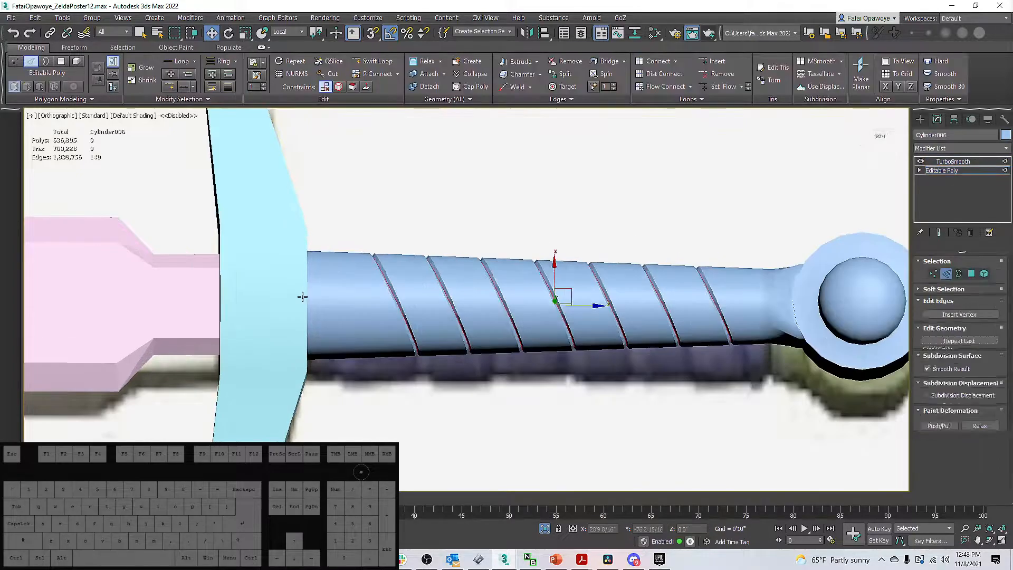
Insert a supporting edge loop with Swift Loop at the handle's end inside the guard, working in wireframe display.
key(F4)
scroll(323, 296, up, 4)
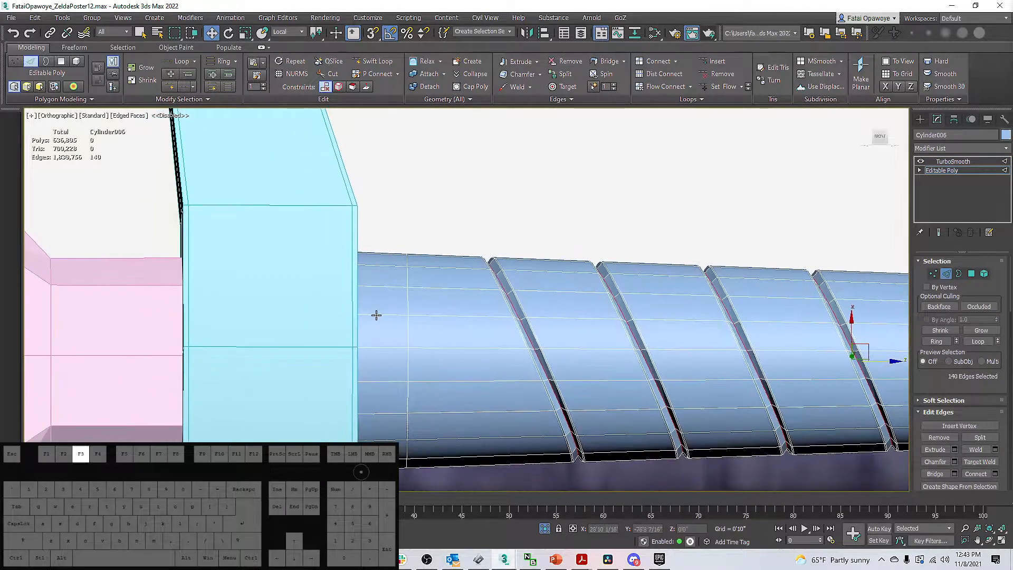
key(F3)
key(alt+s)
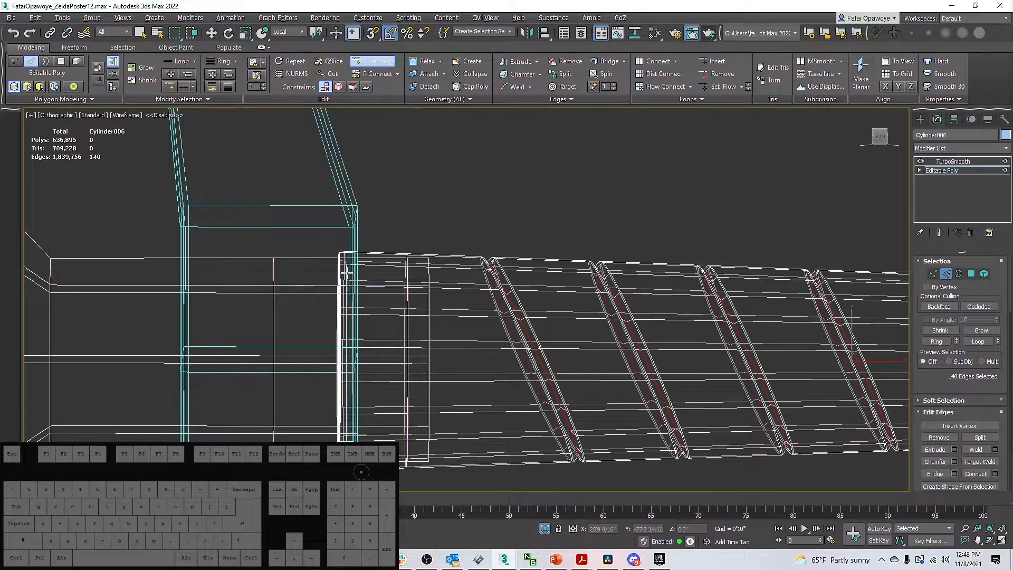
scroll(345, 252, up, 3)
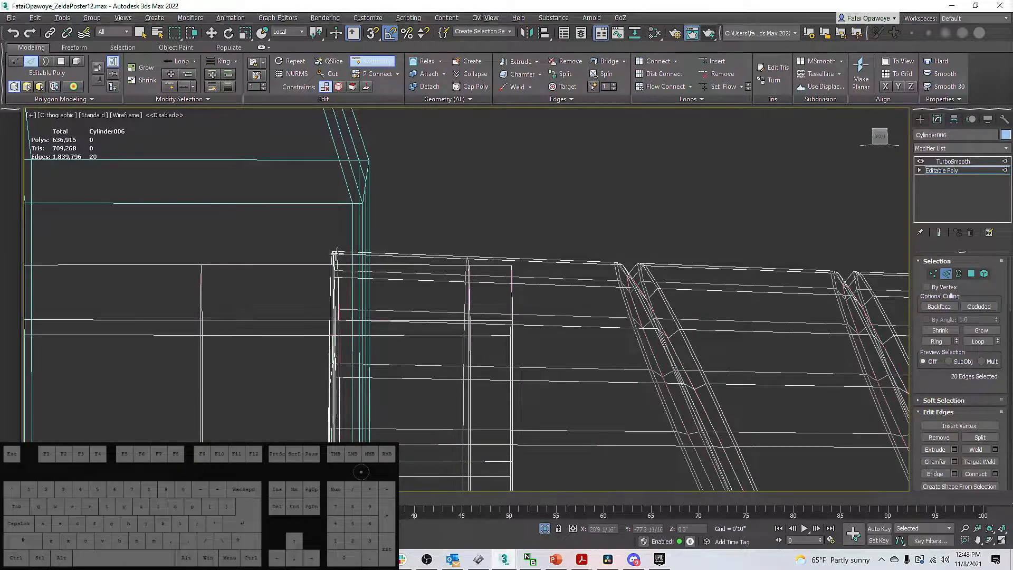
click(335, 253)
key(w)
Examine the smoothed handle from the guard to the pommel in shaded display and in the front view.
scroll(346, 269, down, 8)
scroll(526, 304, up, 10)
middle_drag(524, 304, 517, 305)
scroll(520, 307, down, 6)
scroll(520, 307, down, 3)
key(F4)
key(F3)
middle_drag(565, 310, 461, 279)
key(f)
key(z)
scroll(558, 303, down, 2)
key(F4)
scroll(462, 279, down, 4)
middle_drag(532, 273, 322, 272)
scroll(323, 273, down, 4)
scroll(503, 265, up, 5)
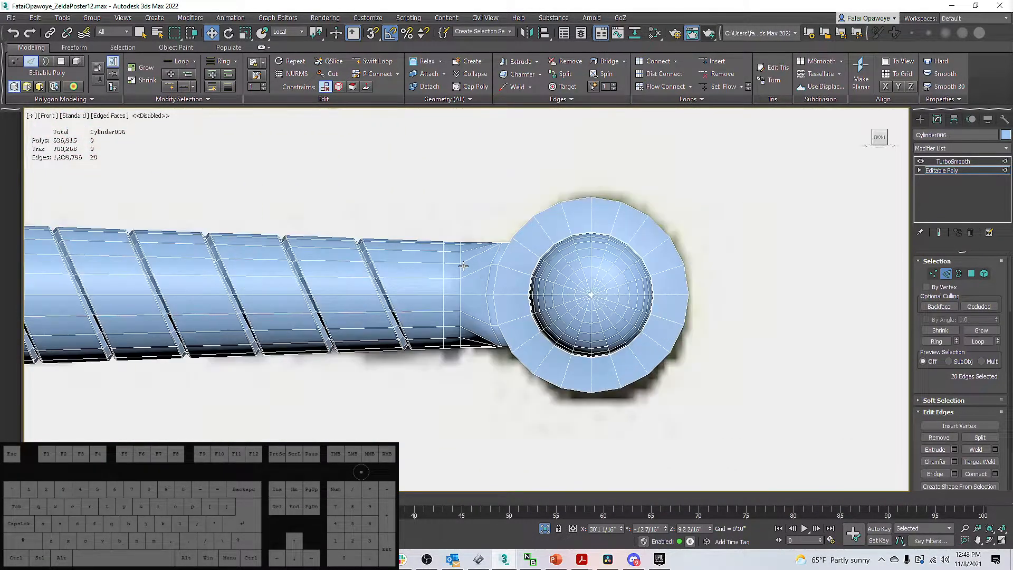
Insert an edge loop with Swift Loop where the grooved handle section meets the pommel's neck.
key(alt+1)
scroll(460, 257, up, 3)
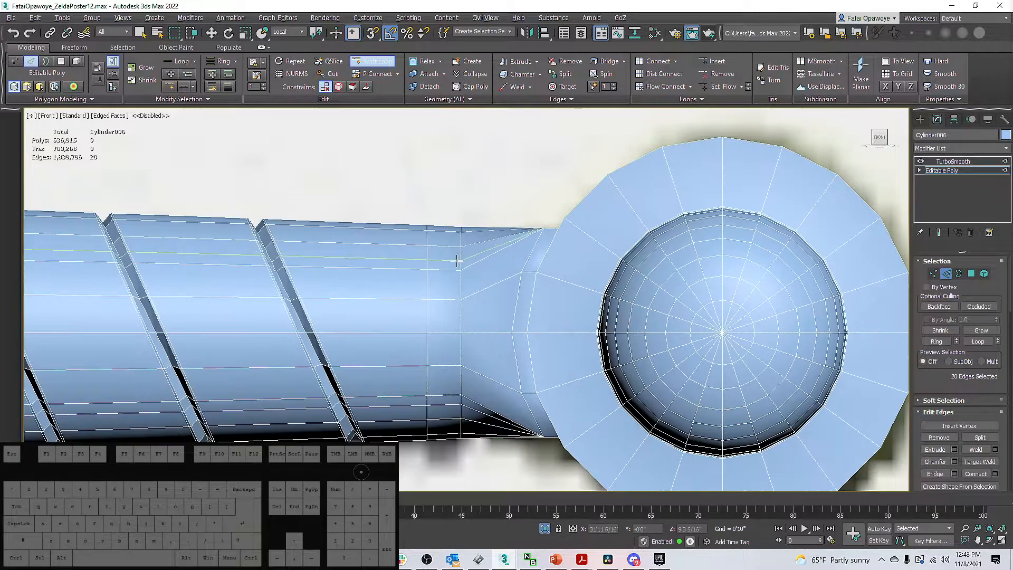
click(459, 269)
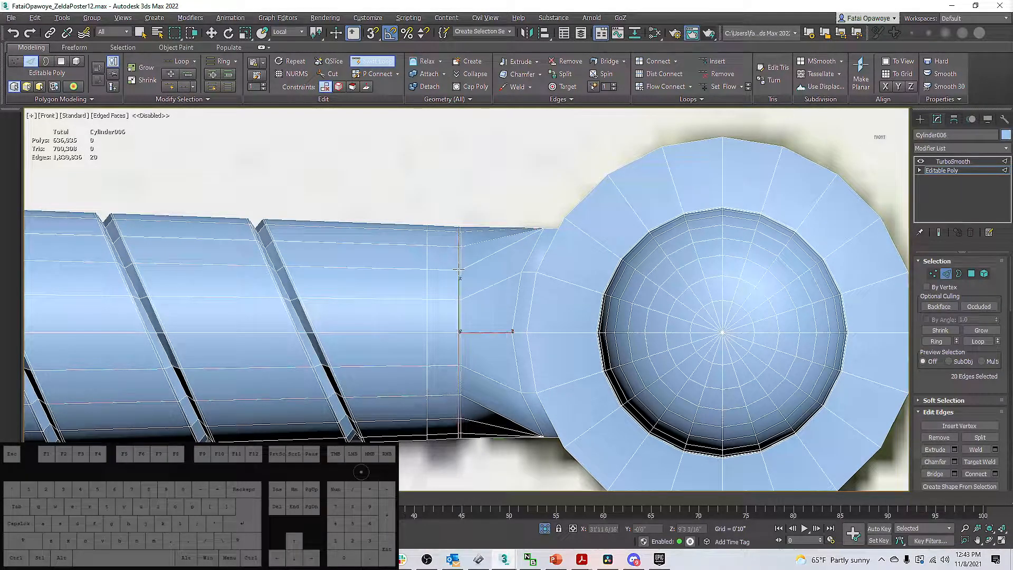
Examine the handle's edge flow from pommel to guard, then its TurboSmooth result in shaded display without edges.
key(w)
scroll(458, 269, down, 4)
scroll(493, 285, down, 2)
scroll(390, 269, up, 4)
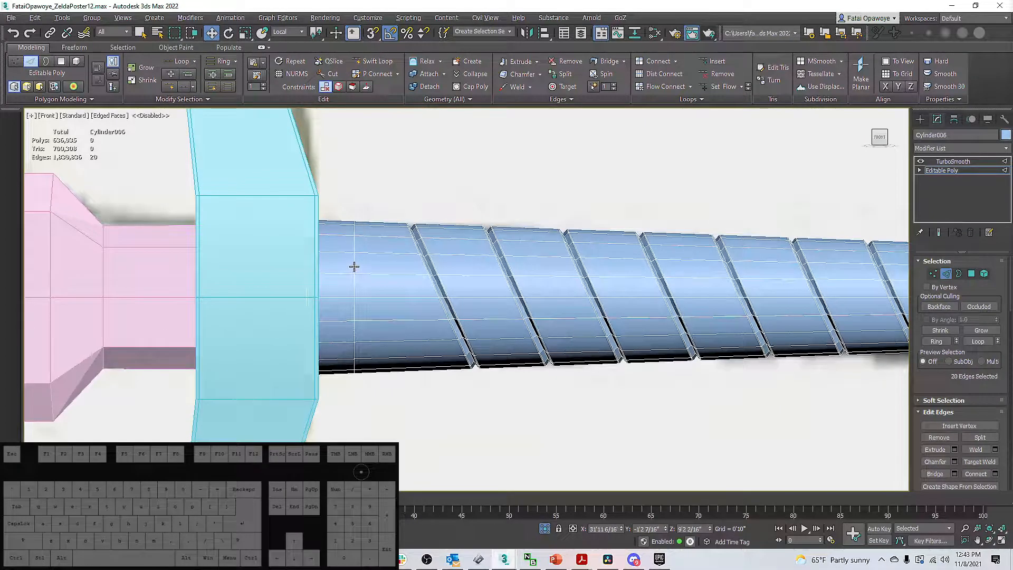
scroll(411, 267, up, 5)
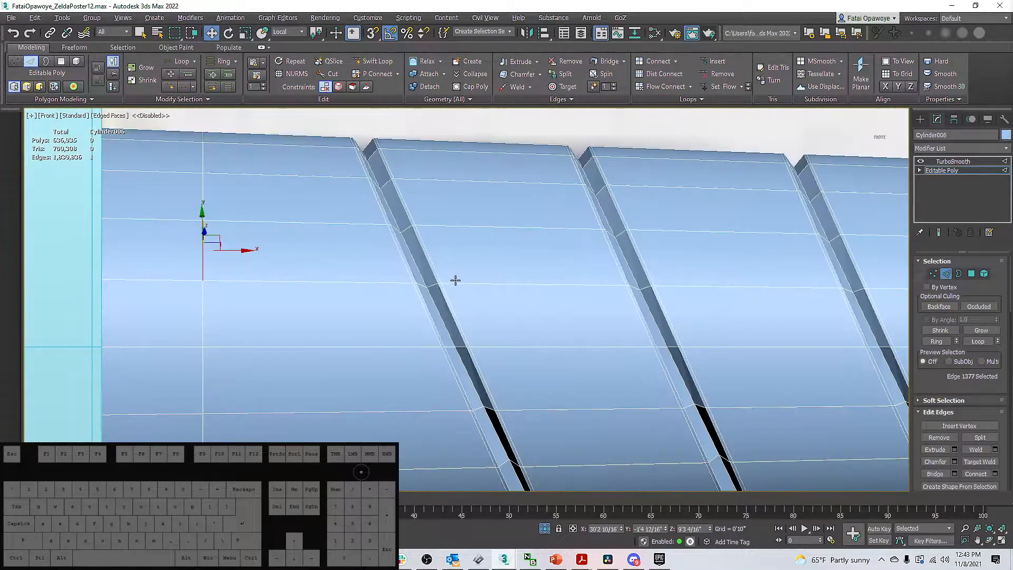
scroll(460, 285, down, 4)
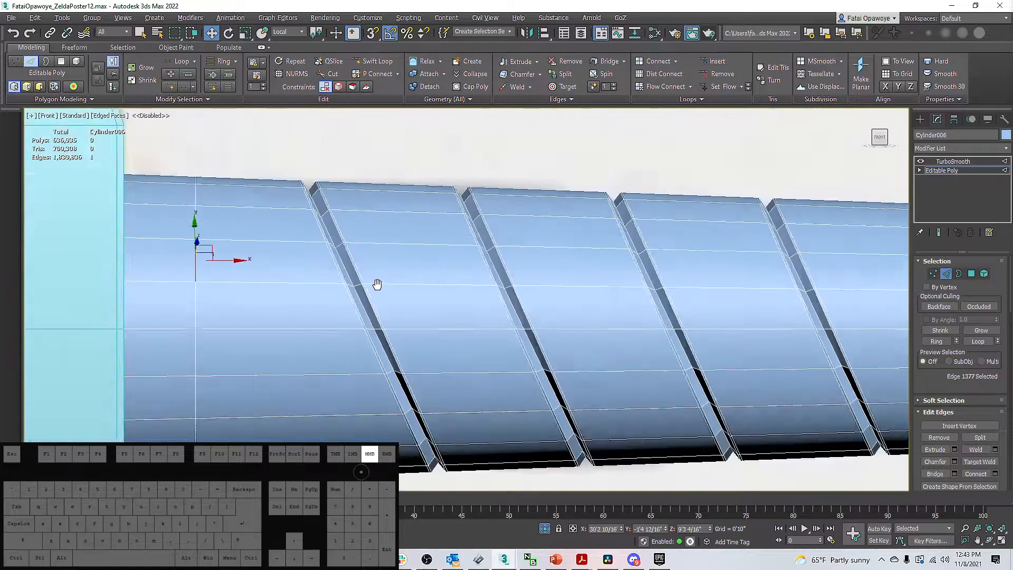
scroll(430, 275, down, 6)
click(953, 161)
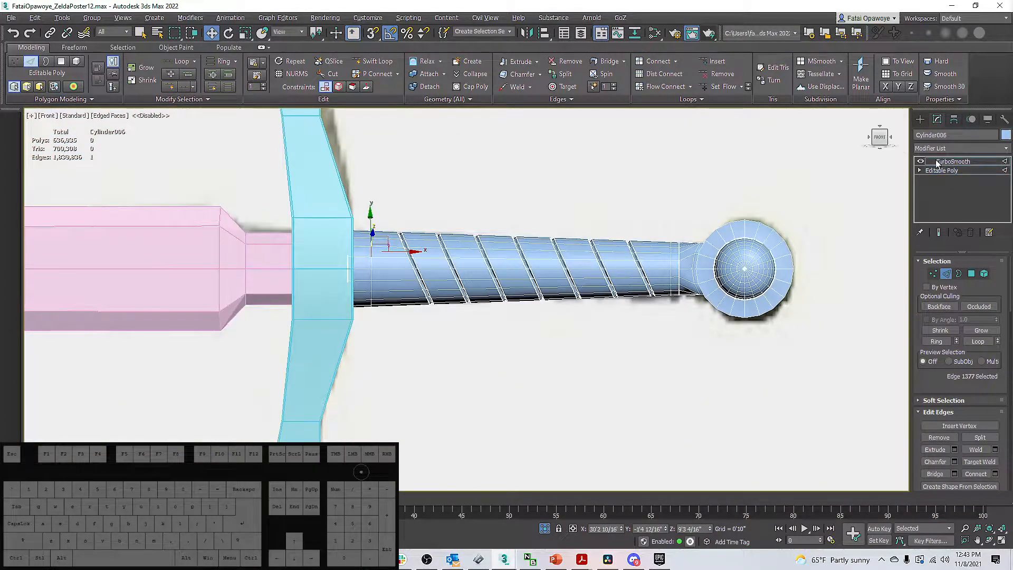
scroll(653, 255, up, 2)
scroll(621, 280, down, 4)
key(F4)
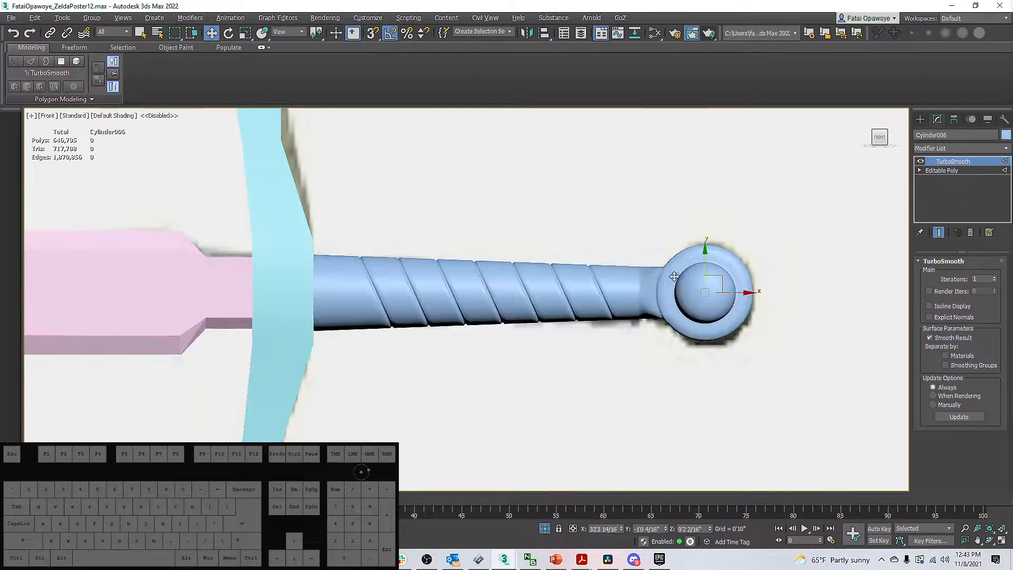
scroll(657, 278, down, 2)
alt+middle_drag(658, 278, 656, 283)
scroll(654, 287, up, 4)
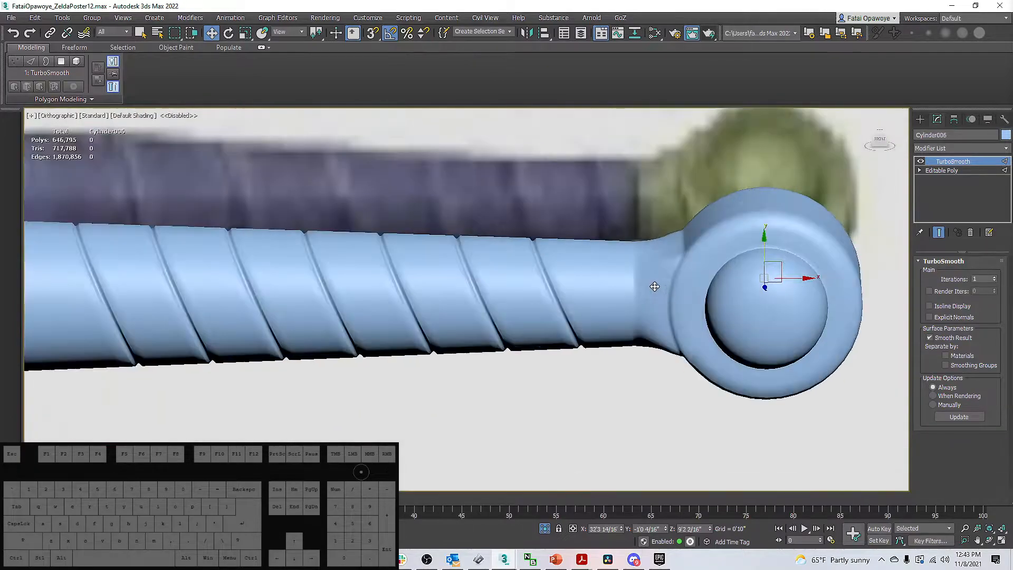
Extrude the edge loop just before the pommel's neck inward, with height -0'0 4/16" and width 0'0 1/16".
click(933, 172)
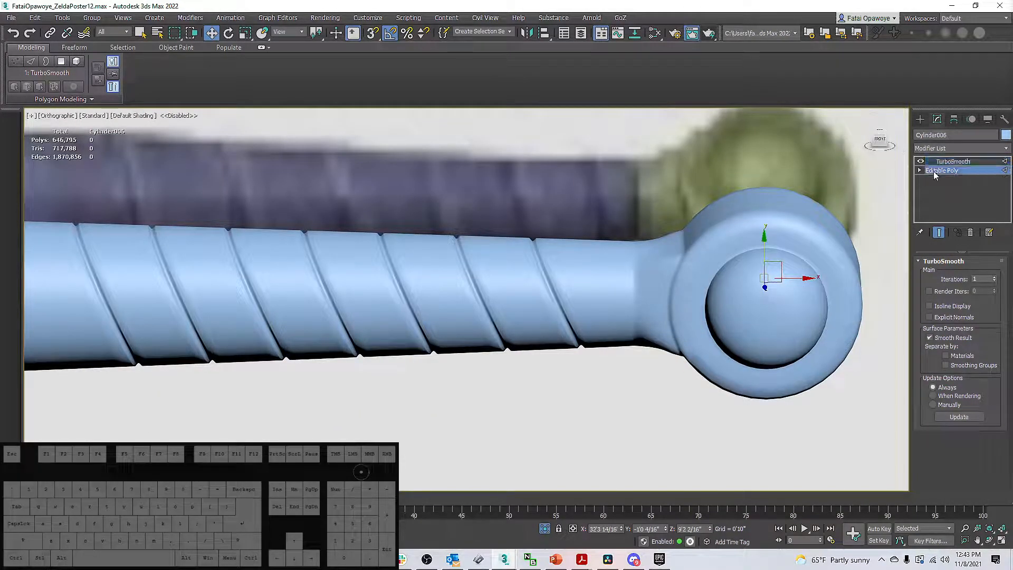
key(2)
scroll(640, 278, up, 2)
mouse_move(640, 278)
alt+middle_down()
mouse_move(646, 269)
mouse_move(629, 281)
alt+middle_up()
scroll(648, 271, down, 2)
key(F4)
key(F3)
key(F3)
mouse_move(629, 281)
alt+middle_down()
mouse_move(622, 305)
mouse_move(626, 285)
mouse_move(617, 286)
mouse_move(631, 282)
alt+middle_up()
scroll(617, 287, up, 3)
double_click(610, 287)
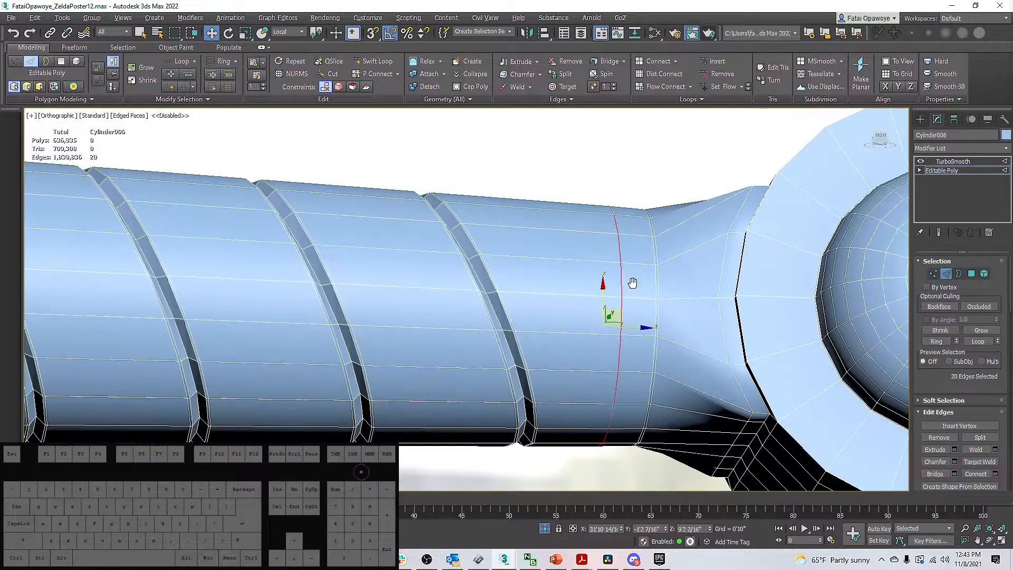
right_click(630, 280)
click(543, 332)
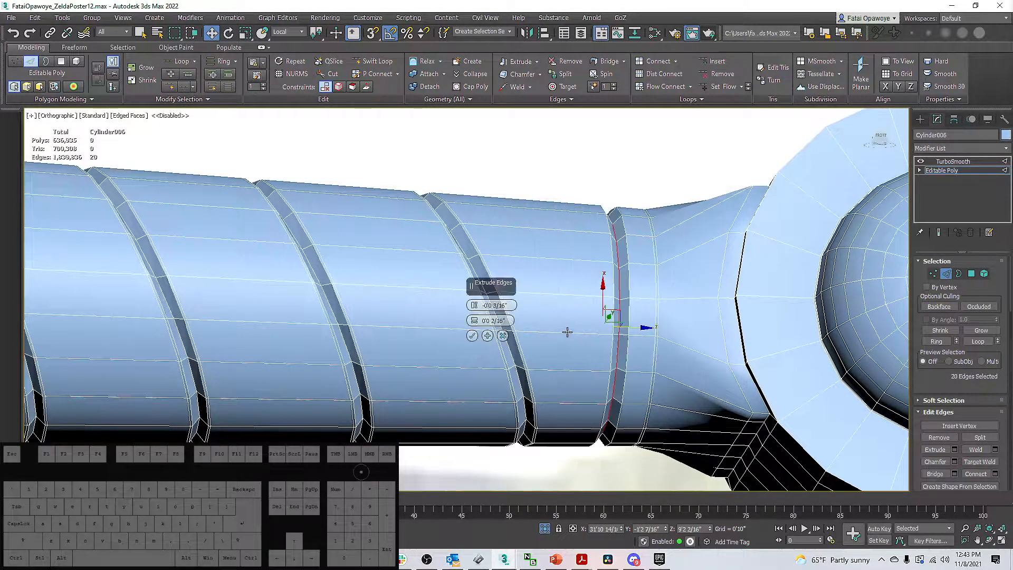
drag(474, 305, 474, 308)
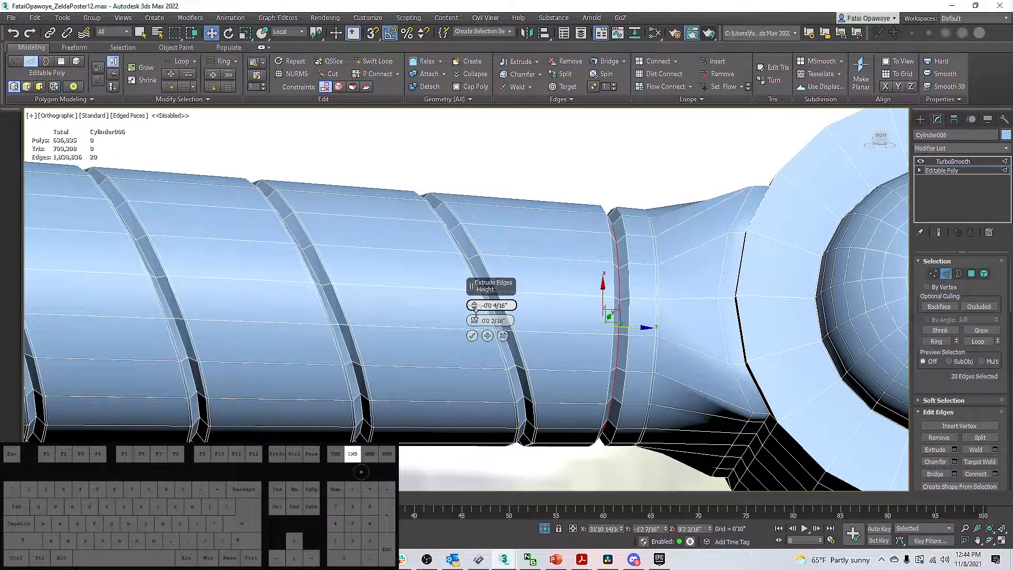
drag(474, 320, 479, 321)
Narrow the extruded groove to width 0'0", reduce its height to -0'0 3/16", and accept the extrusion.
alt+middle_drag(625, 312, 615, 344)
scroll(614, 289, up, 5)
alt+middle_drag(614, 289, 623, 288)
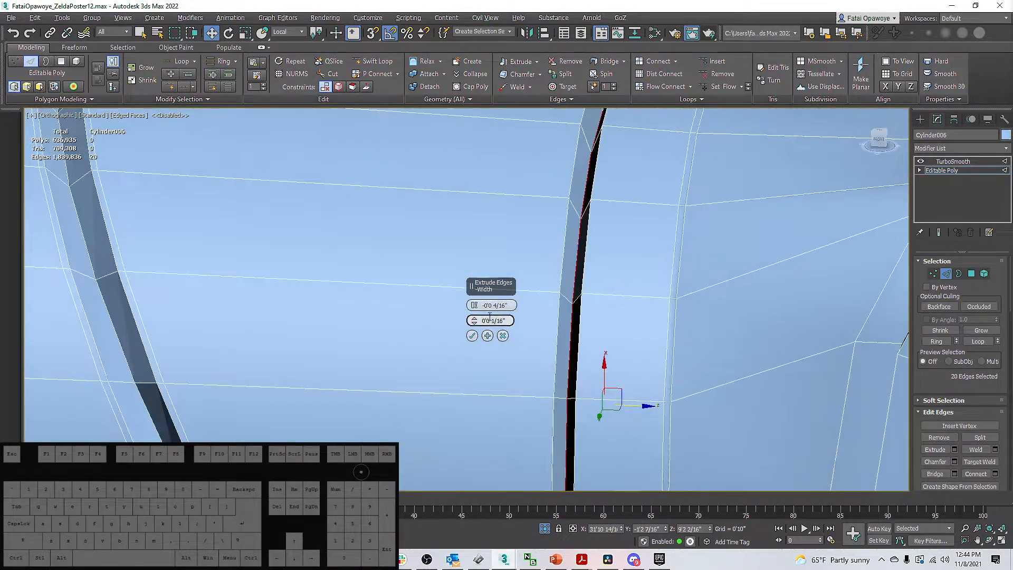
drag(477, 332, 476, 320)
alt+middle_drag(612, 290, 604, 314)
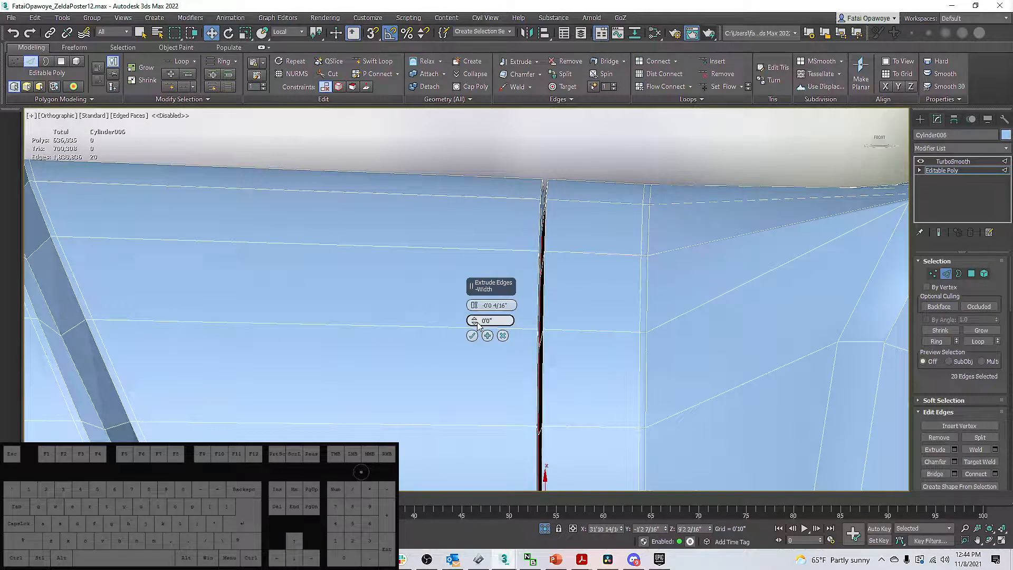
drag(476, 320, 475, 309)
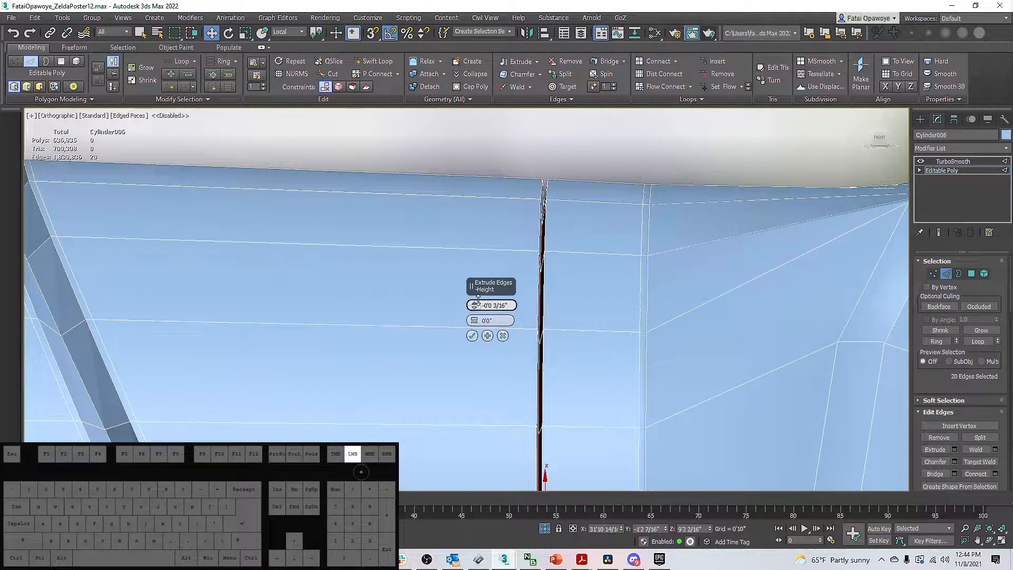
drag(478, 302, 478, 303)
click(472, 335)
Split the mesh along the selected loop inside the narrow groove to separate the handle from the pommel.
scroll(472, 326, down, 3)
middle_drag(471, 306, 488, 268)
scroll(489, 268, down, 3)
middle_drag(500, 272, 530, 290)
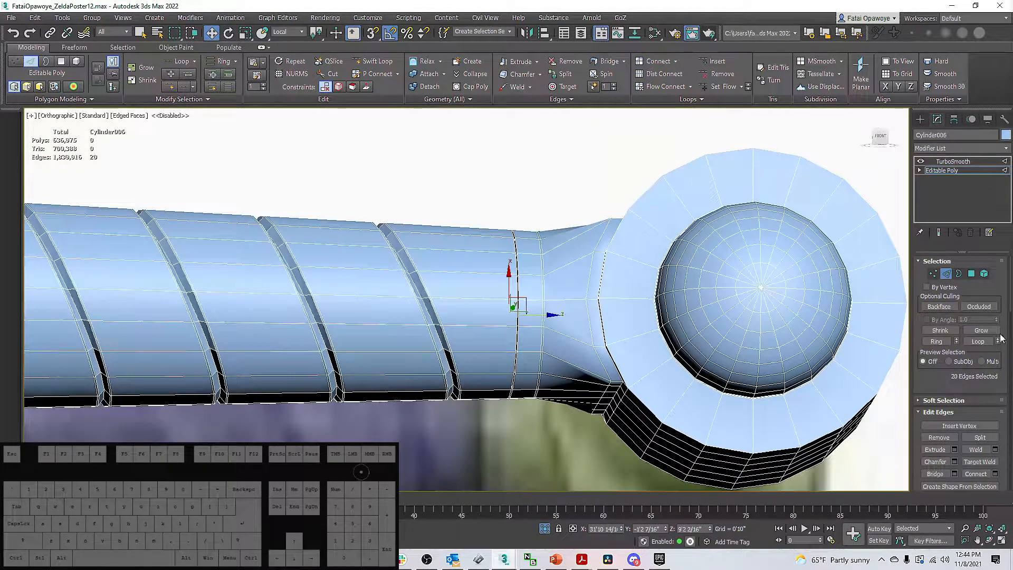
click(973, 441)
scroll(507, 227, up, 5)
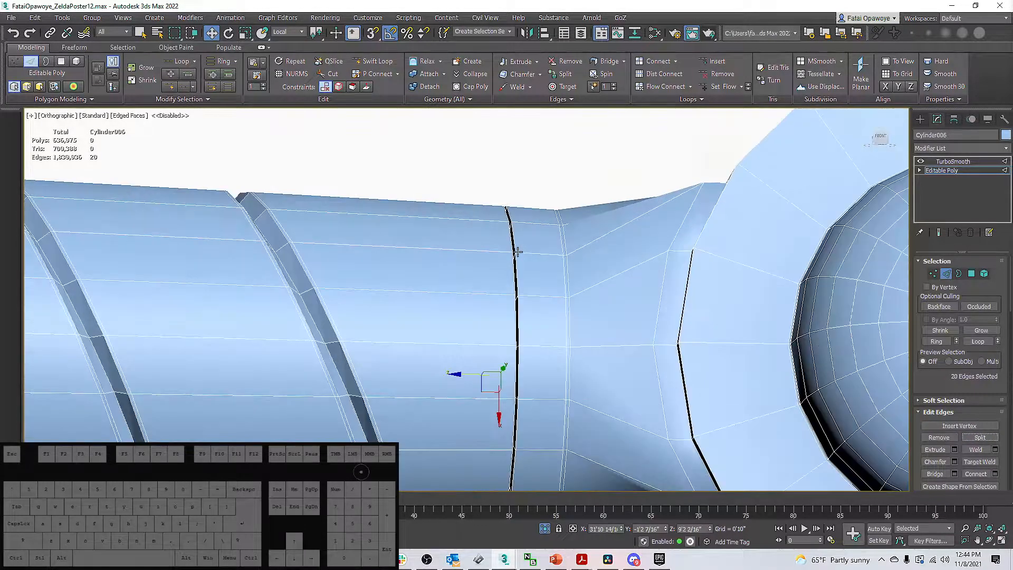
alt+middle_drag(506, 226, 479, 249)
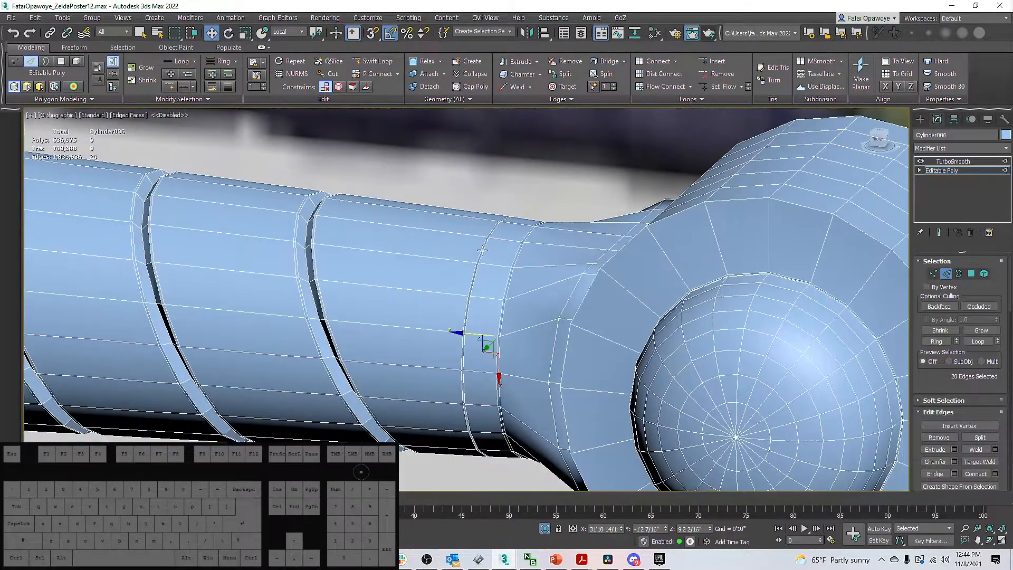
Chamfer both border loops of the narrow groove by a very small amount with 2 segments.
scroll(482, 245, up, 5)
click(486, 234)
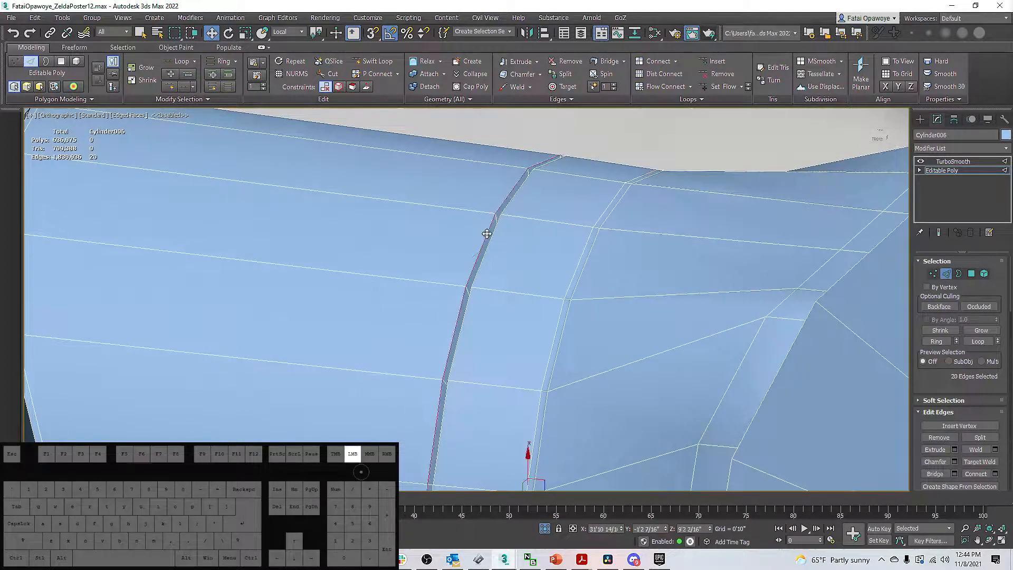
ctrl+double_click(500, 220)
alt+middle_drag(497, 220, 567, 208)
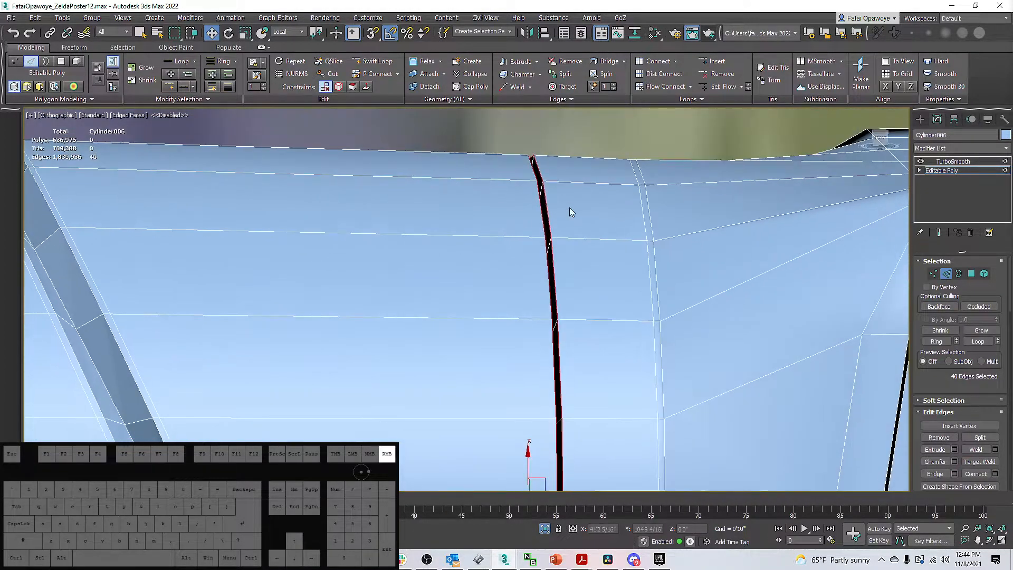
right_click(567, 205)
click(481, 260)
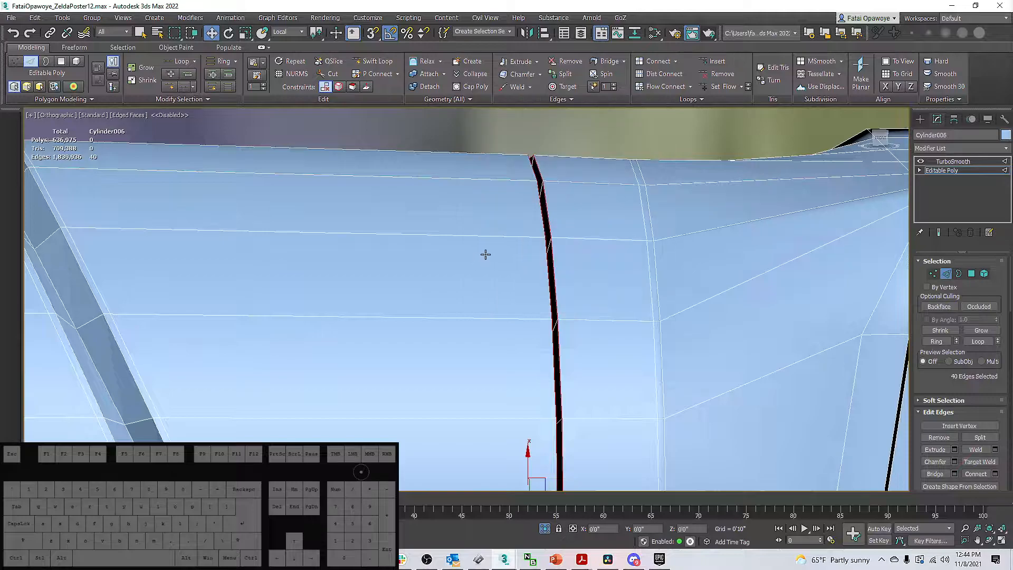
drag(474, 321, 473, 345)
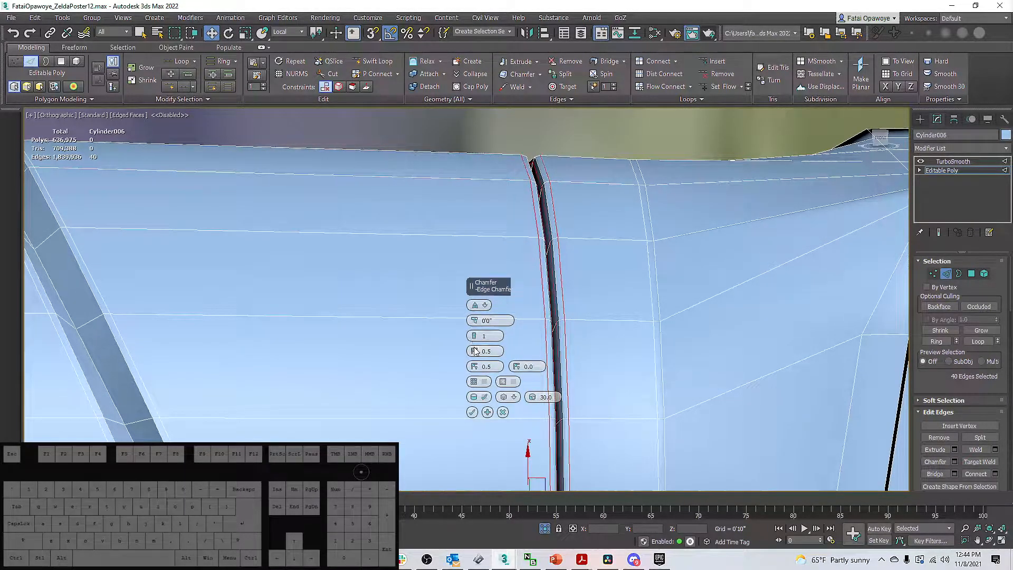
click(474, 334)
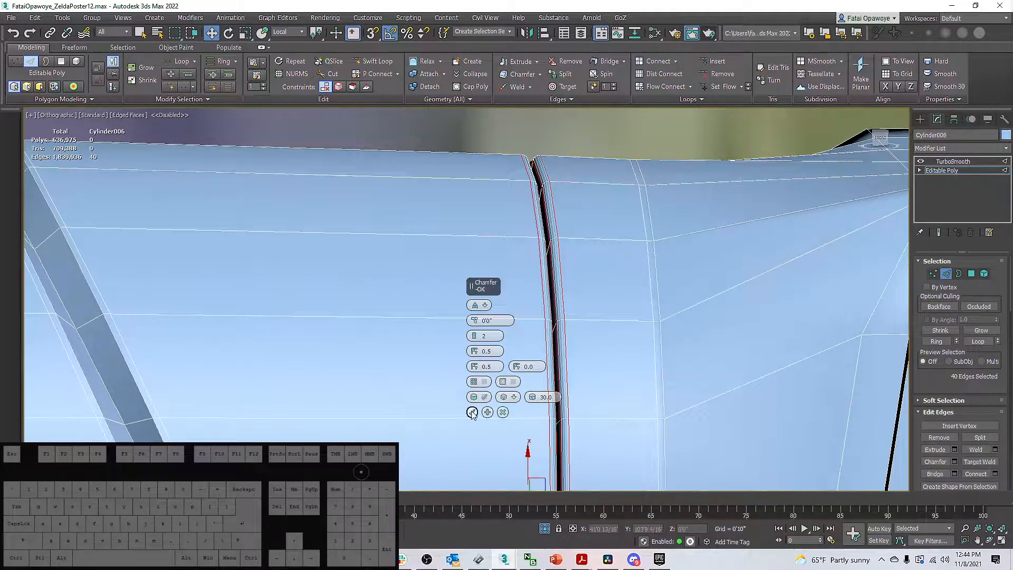
click(472, 412)
scroll(466, 391, down, 5)
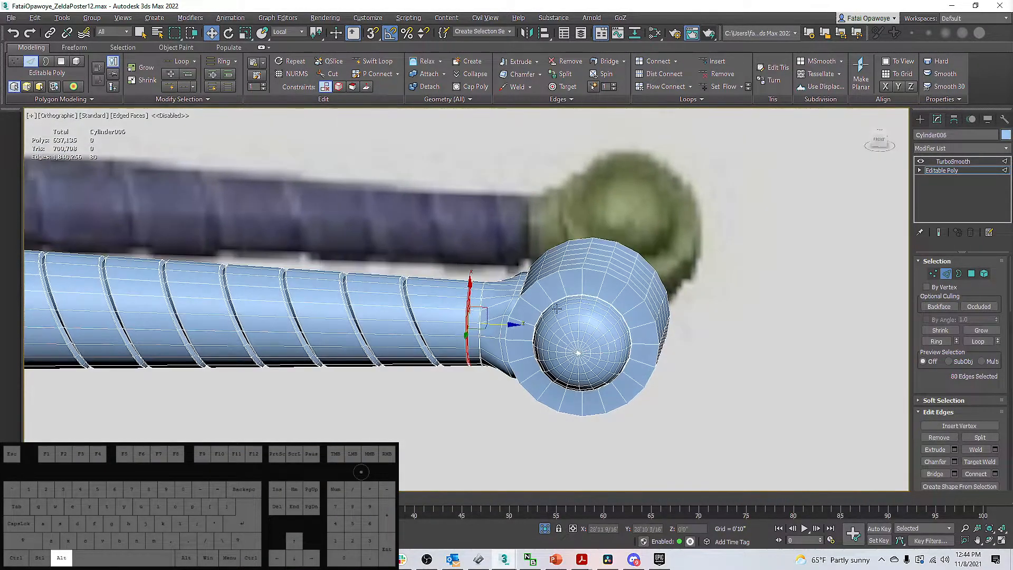
Select the separated pommel-and-neck element and nudge it slightly along the handle's axis.
click(984, 273)
click(501, 319)
scroll(502, 319, up, 3)
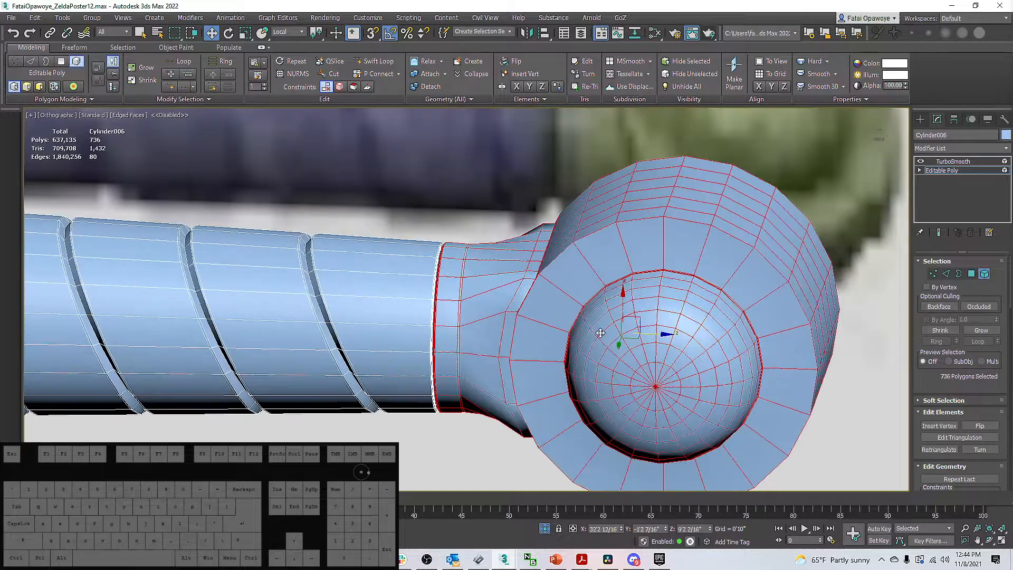
scroll(615, 333, up, 3)
middle_drag(622, 334, 678, 350)
drag(709, 351, 707, 353)
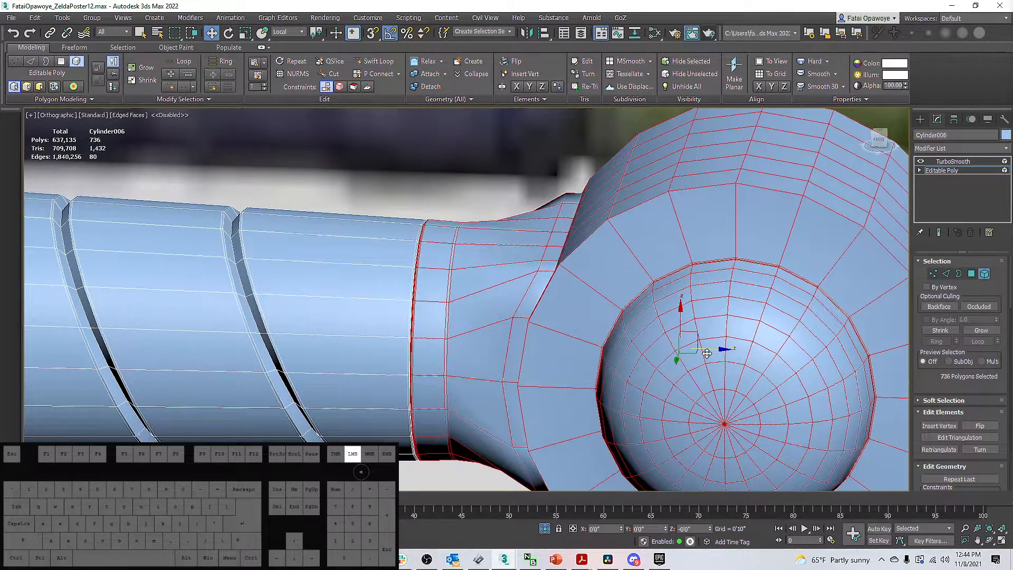
Examine the TurboSmooth result at the seam between the handle and pommel, with edges shown and hidden.
scroll(493, 276, up, 5)
middle_drag(416, 235, 468, 285)
key(F4)
click(946, 161)
scroll(524, 278, down, 5)
key(F4)
click(581, 426)
key(F4)
key(F4)
scroll(536, 422, down, 2)
scroll(536, 422, down, 5)
scroll(445, 293, up, 3)
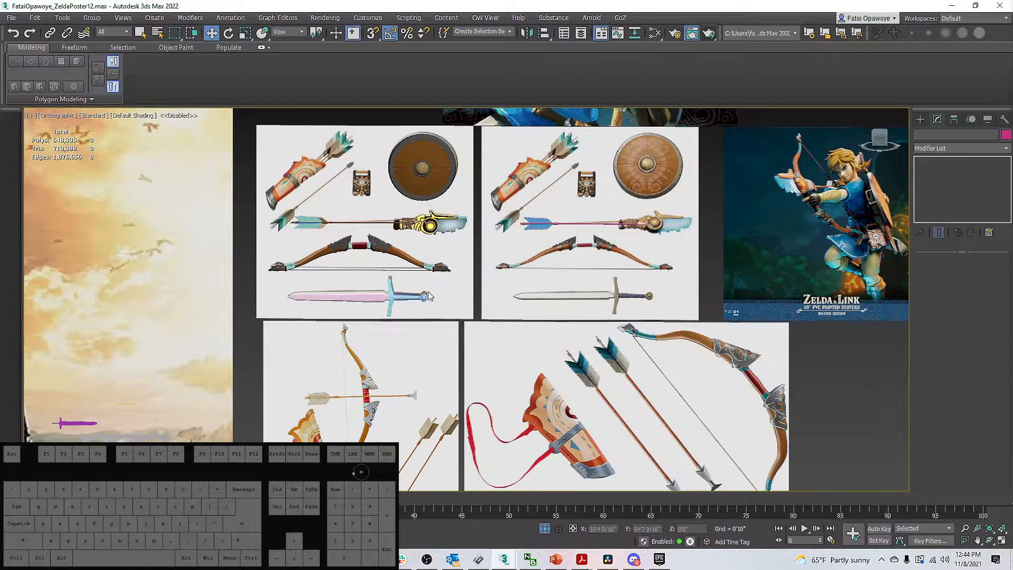
scroll(444, 293, up, 10)
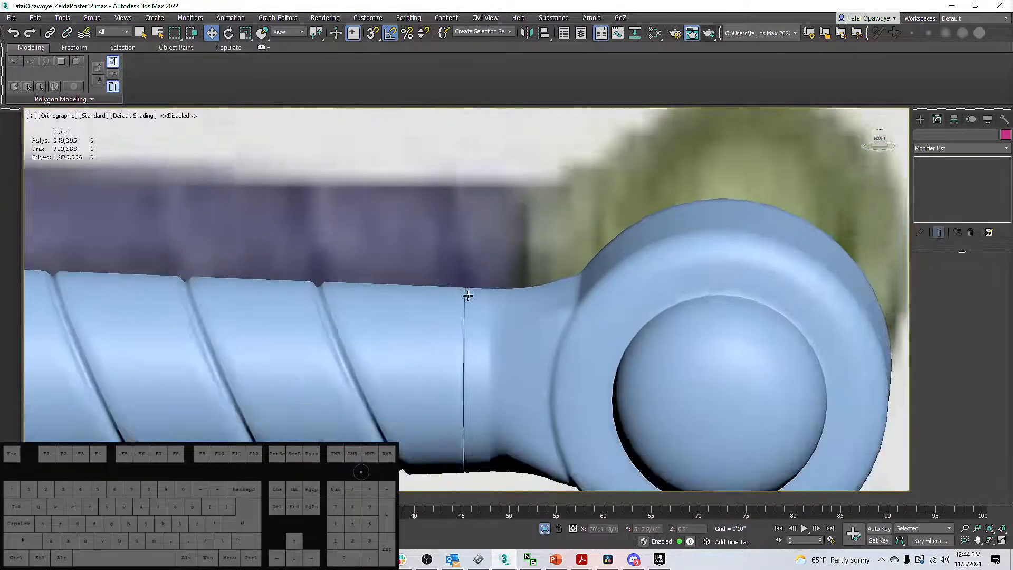
Compare the whole sword's guard, blade and smoothed handle with the reference image.
scroll(468, 294, down, 3)
scroll(498, 344, down, 4)
middle_drag(497, 344, 501, 320)
scroll(501, 320, down, 2)
middle_drag(542, 232, 548, 266)
scroll(537, 229, up, 4)
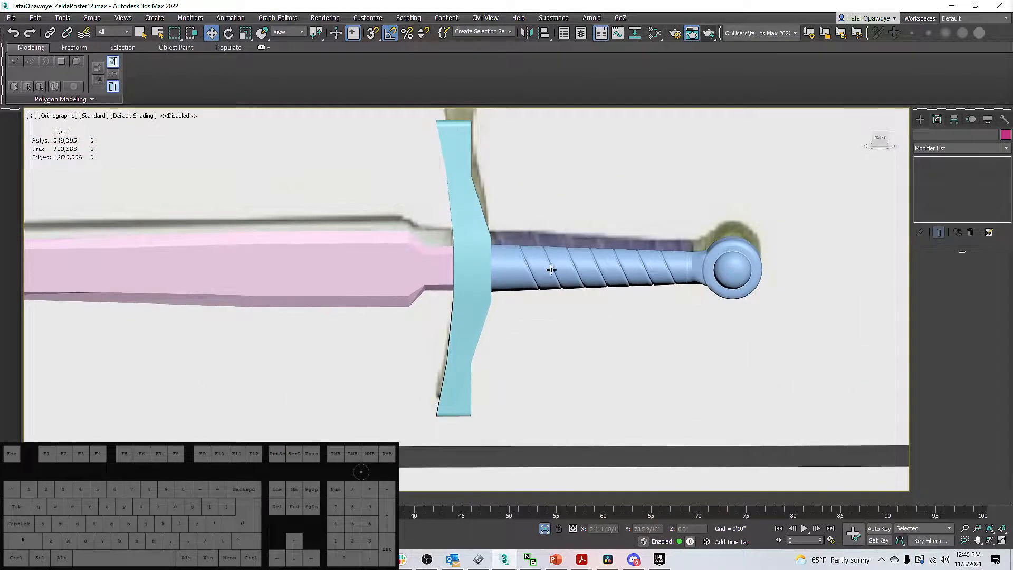
scroll(538, 235, down, 5)
scroll(436, 244, up, 4)
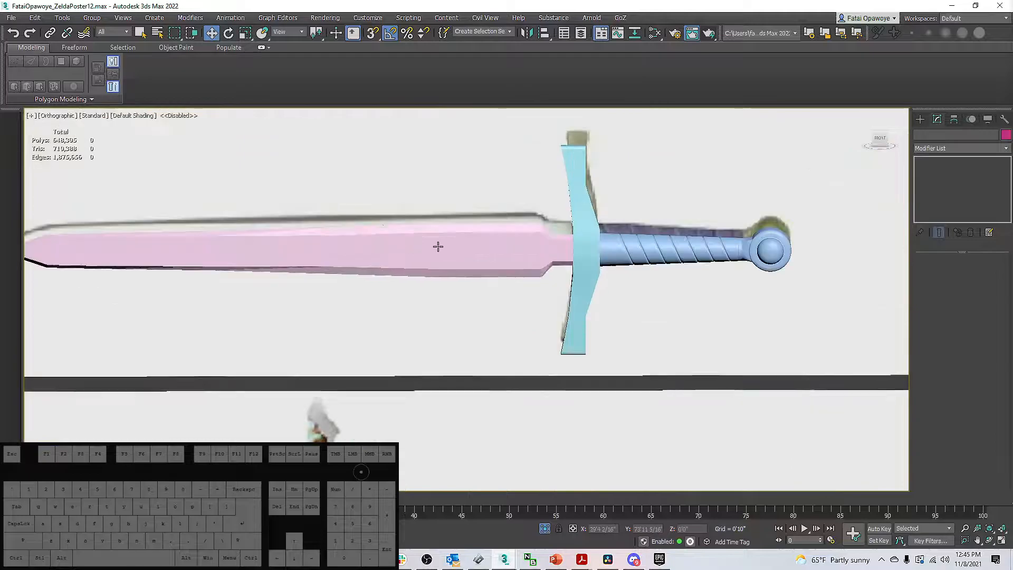
Add a TurboSmooth modifier to the sword blade, with smoothing separated by smoothing groups.
click(518, 238)
middle_drag(493, 273, 520, 305)
scroll(493, 302, up, 3)
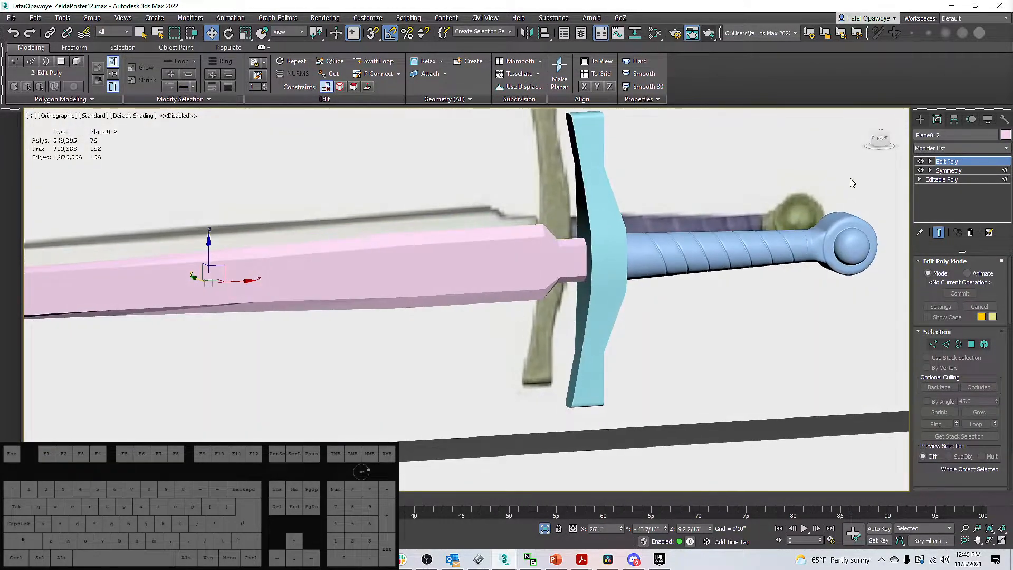
click(977, 150)
key(t)
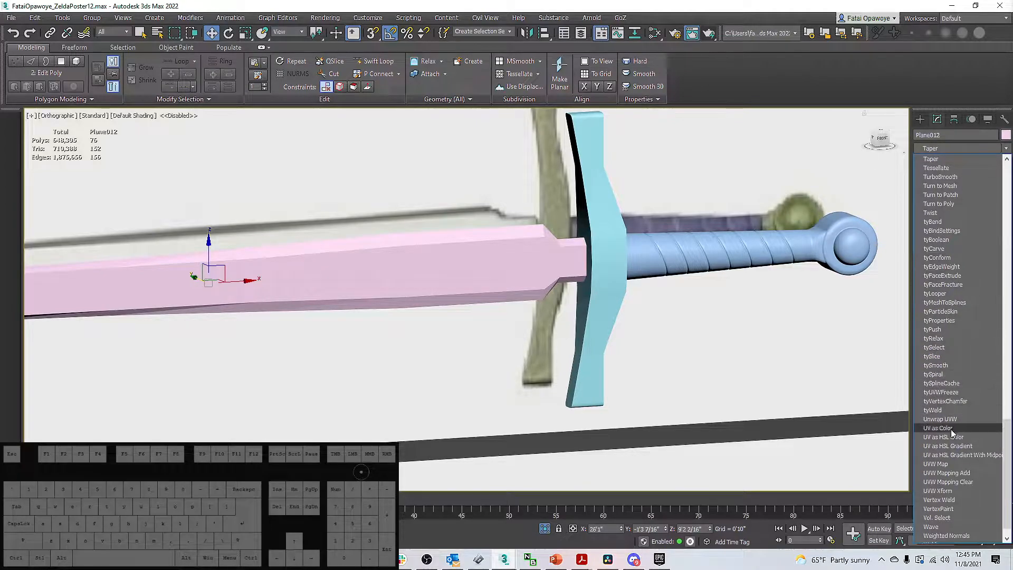
key(y)
scroll(962, 449, down, 1)
click(981, 159)
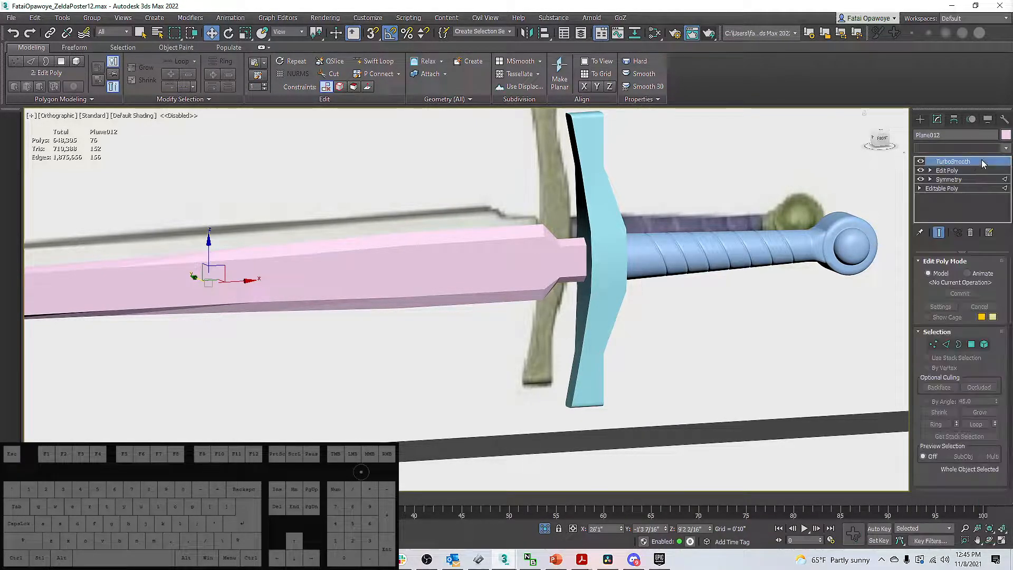
click(946, 364)
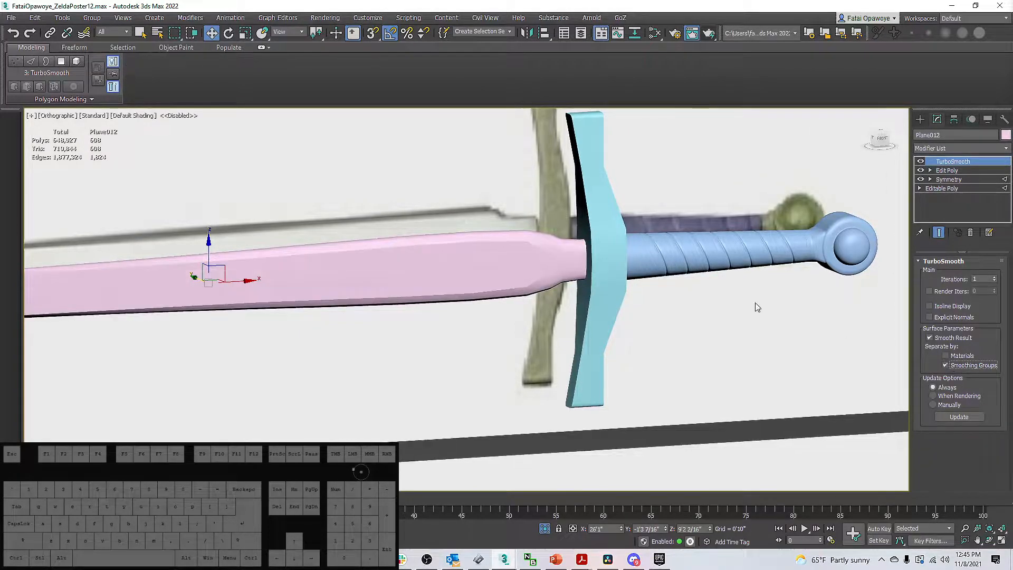
Clear the smoothing groups on the whole blade element in Edit Poly and auto-smooth it with a threshold of 10.
scroll(640, 279, down, 3)
click(947, 171)
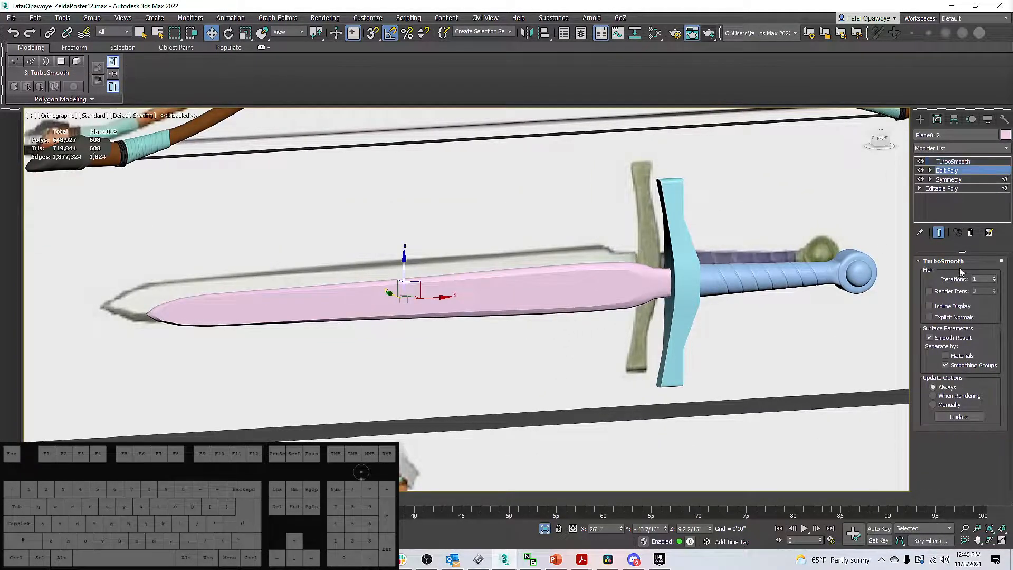
click(984, 344)
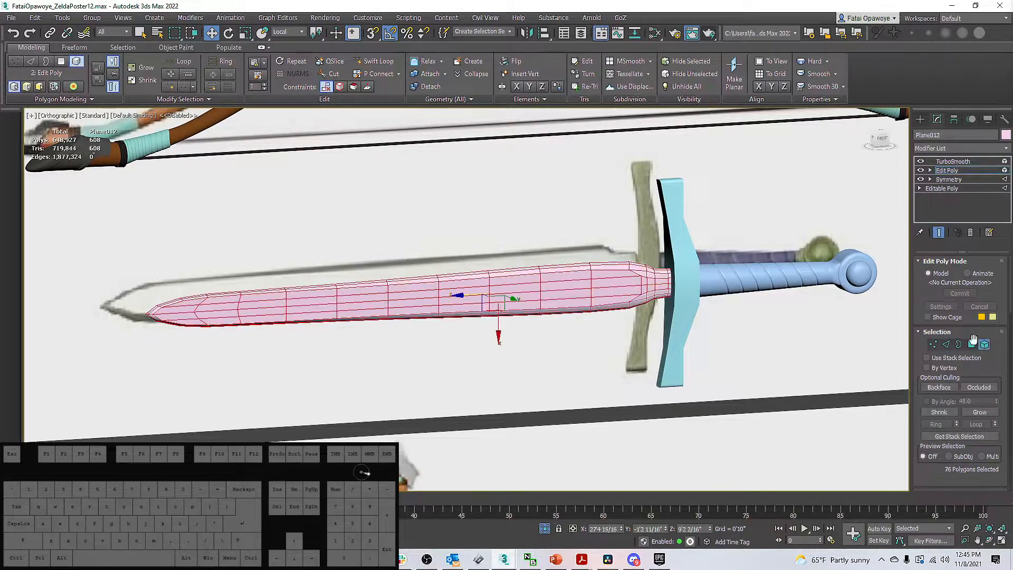
scroll(996, 373, down, 10)
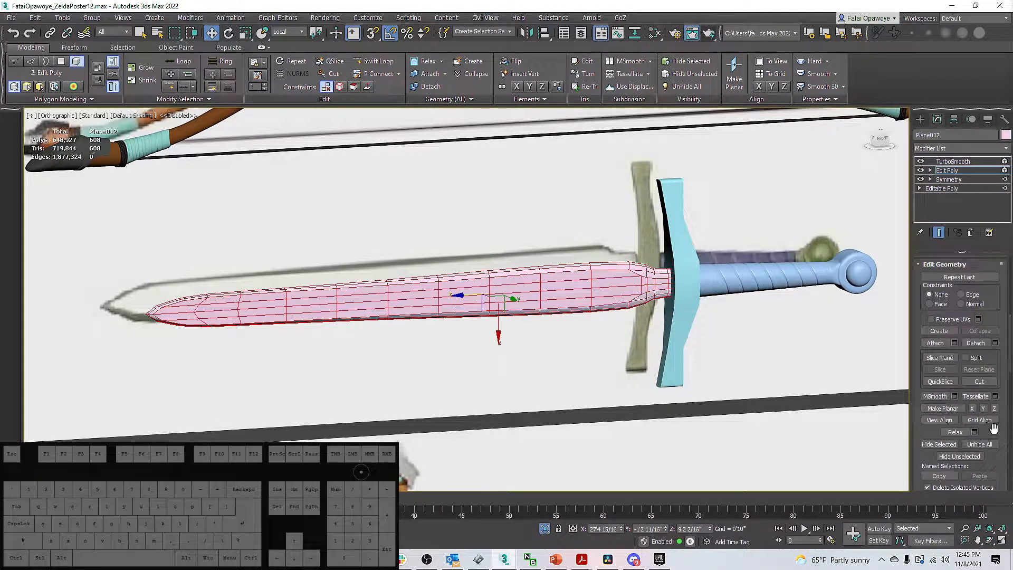
scroll(990, 361, down, 5)
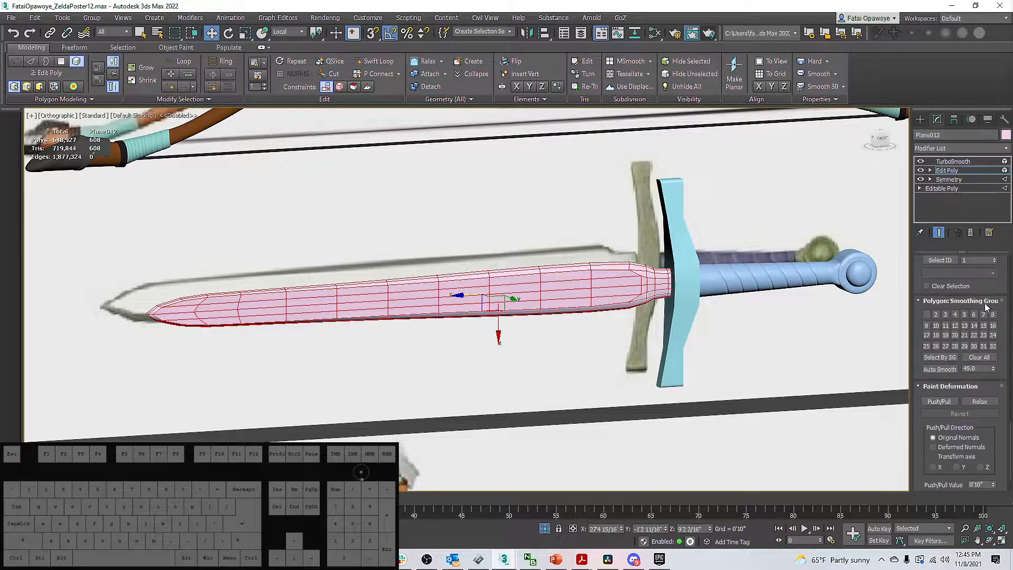
click(971, 358)
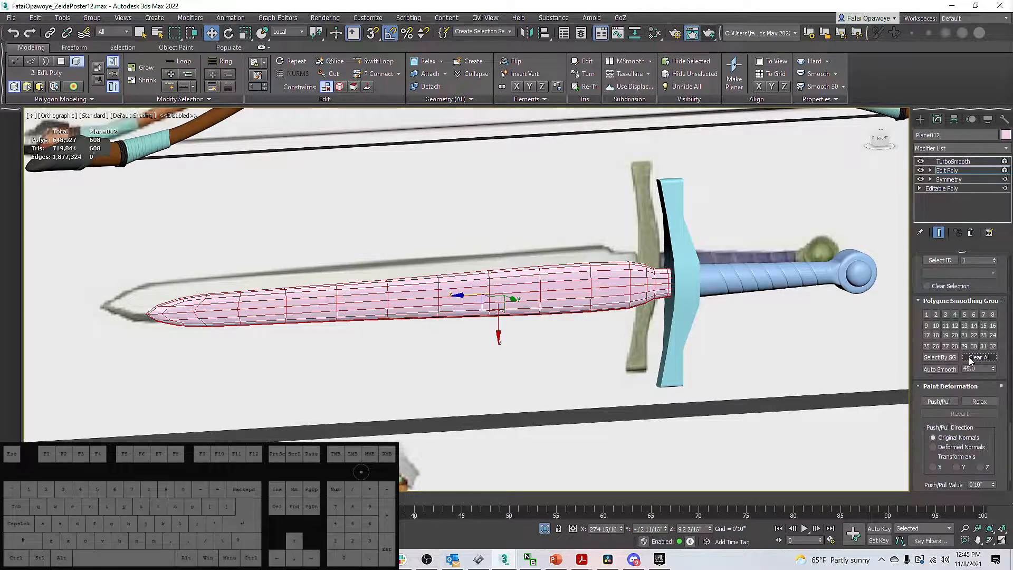
click(952, 370)
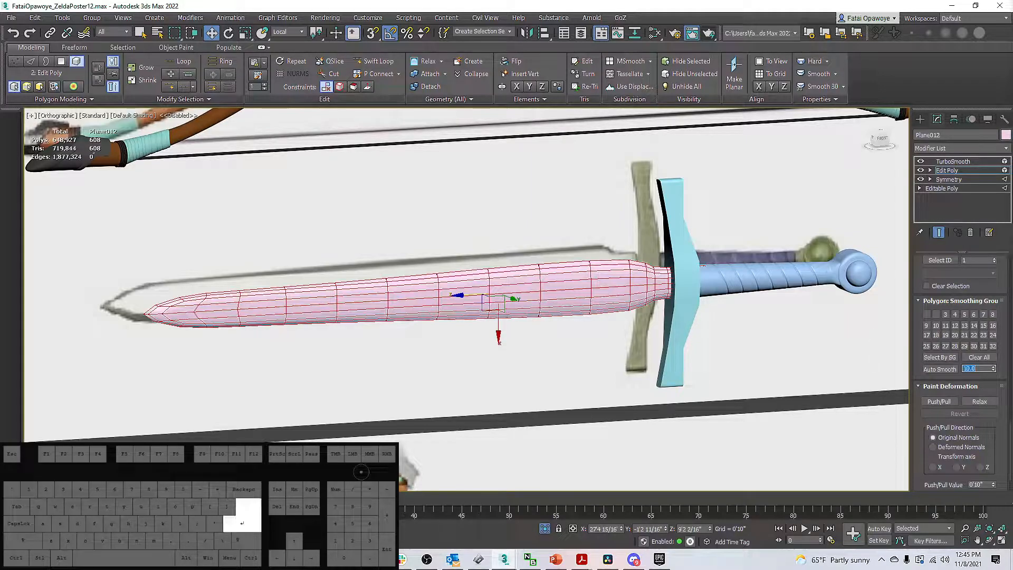
click(943, 372)
Add a second TurboSmooth modifier on top of the blade's modifier stack.
alt+middle_drag(726, 294, 742, 315)
click(742, 315)
alt+middle_drag(644, 296, 672, 277)
click(984, 145)
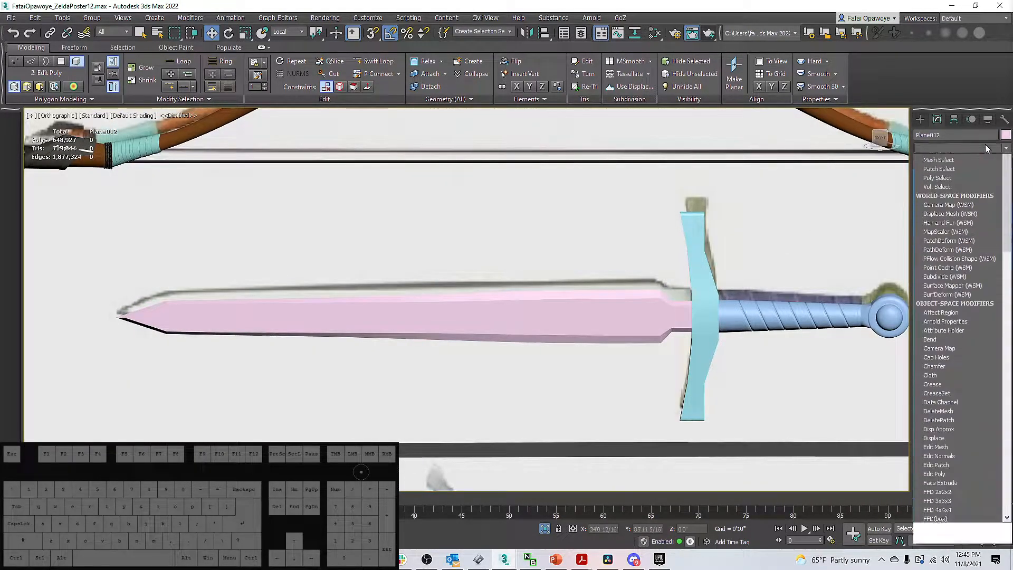
click(968, 150)
click(968, 160)
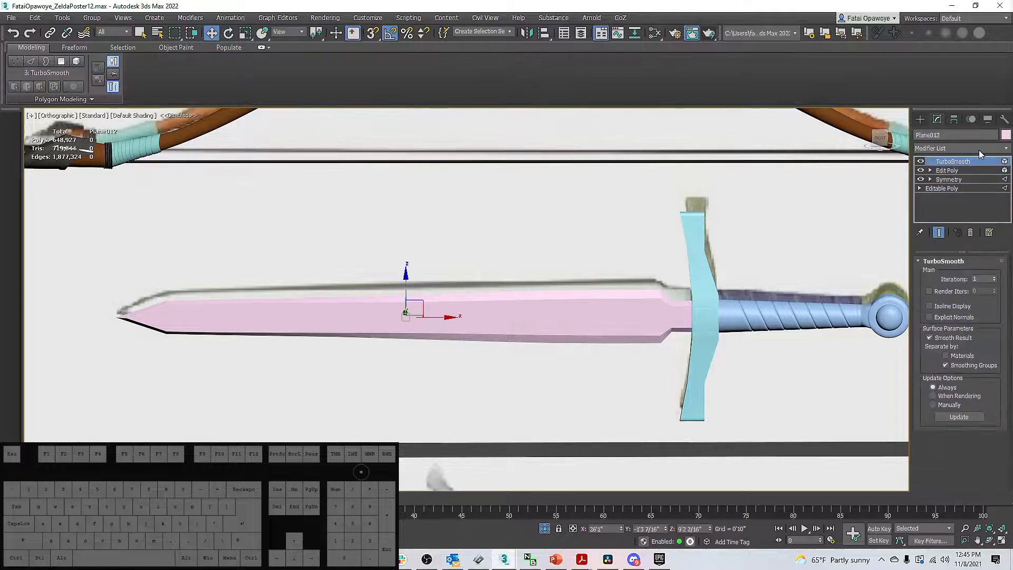
click(979, 149)
key(t)
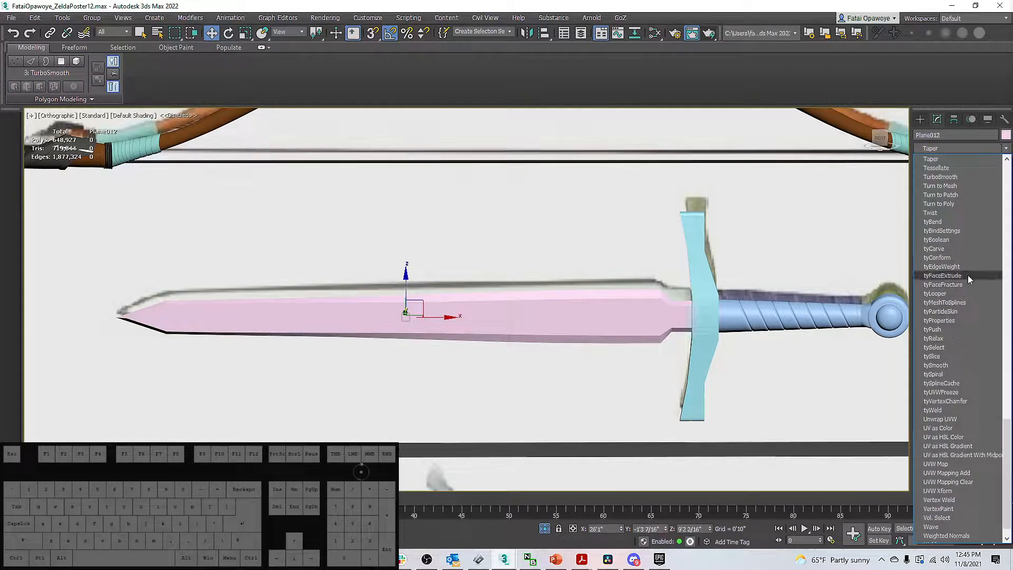
click(964, 178)
Set the iterations of the blade's lower TurboSmooth to 4.
alt+middle_drag(728, 299, 782, 284)
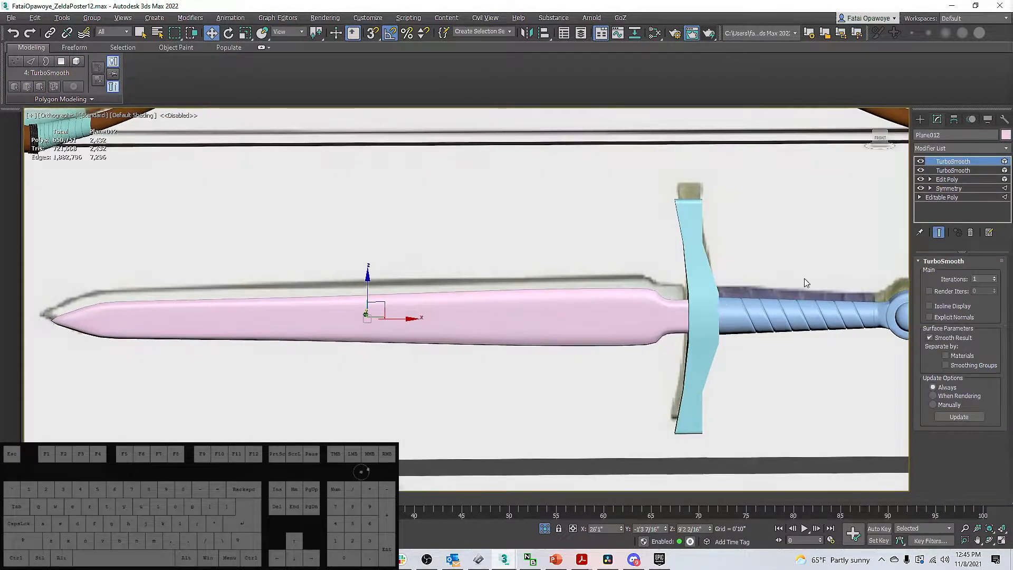
click(994, 277)
click(994, 277)
click(993, 277)
alt+middle_drag(693, 281, 691, 350)
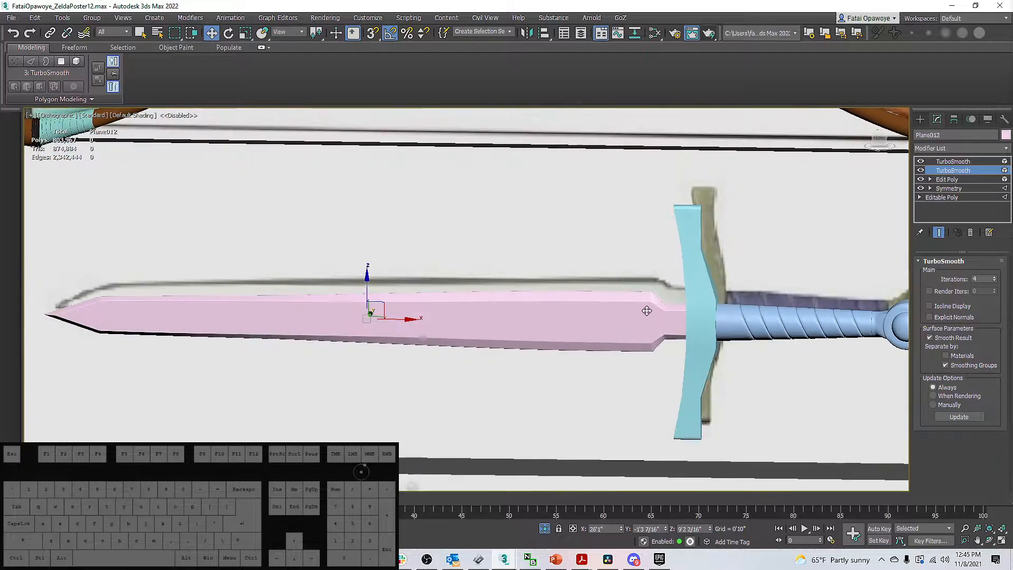
Examine the density of the smoothed blade mesh near the guard in wireframe and with edged faces.
scroll(659, 295, up, 6)
key(F4)
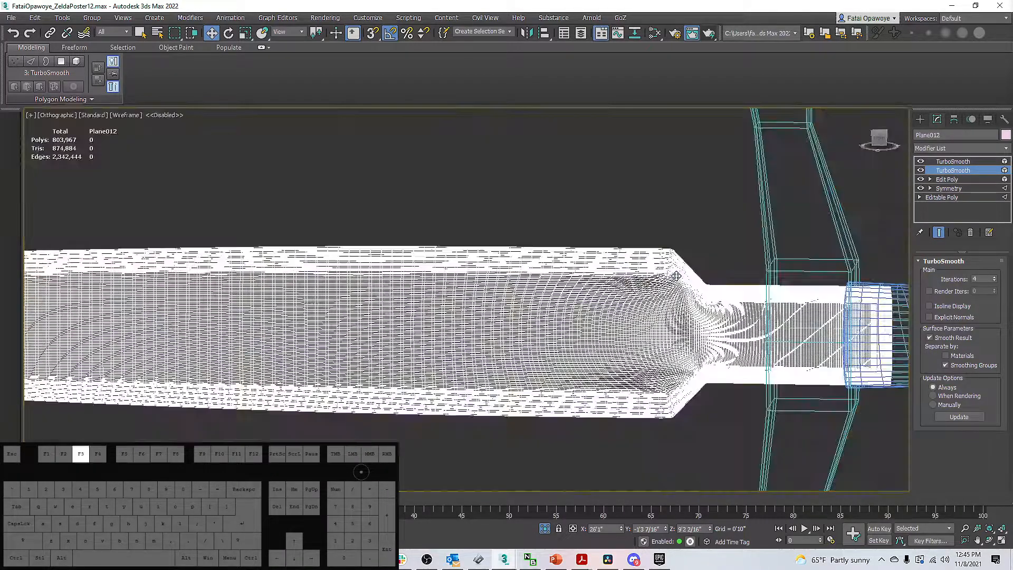
key(F3)
key(F3)
middle_drag(689, 276, 637, 268)
scroll(637, 268, down, 4)
key(F3)
key(F3)
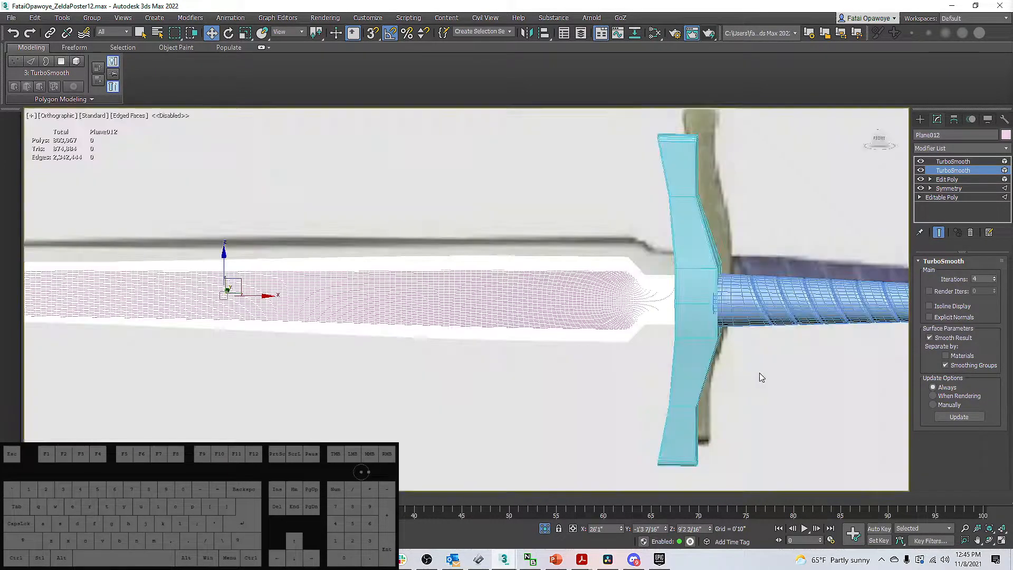
click(755, 373)
key(F3)
key(F3)
key(F4)
key(F4)
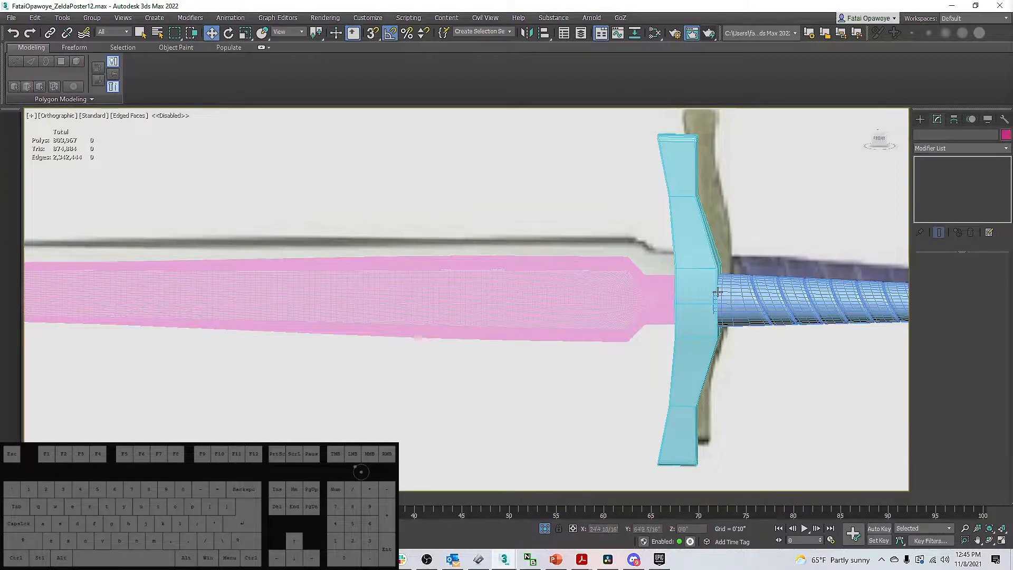
Turn on the smoothing of the sword's guard and set its TurboSmooth iterations to 2.
click(721, 295)
click(921, 161)
key(F4)
key(F4)
key(F4)
key(F4)
click(994, 277)
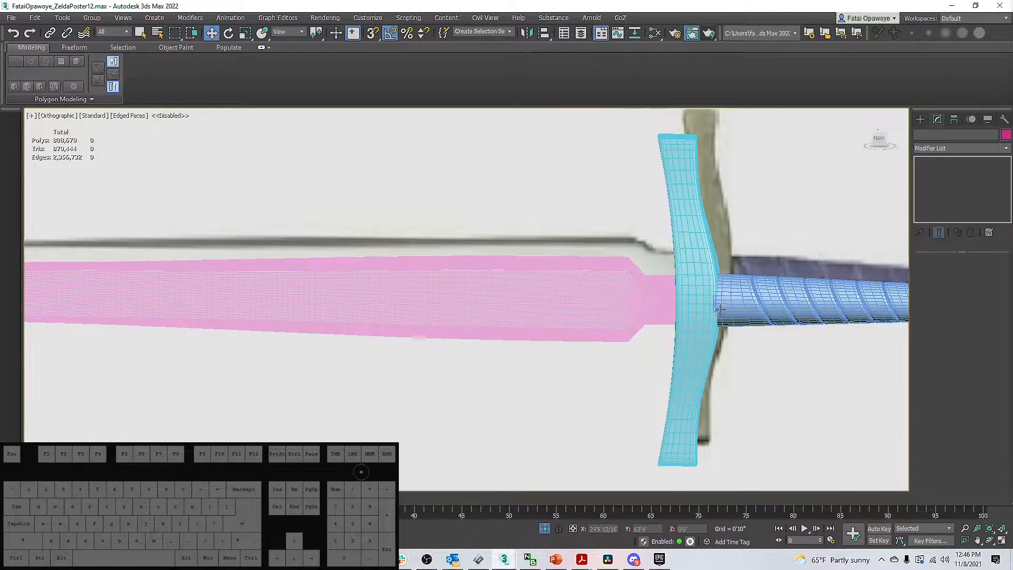
Inspect the smoothed blade's mesh where it narrows into the guard.
scroll(696, 290, up, 4)
alt+middle_drag(689, 289, 621, 318)
click(686, 320)
scroll(622, 318, up, 4)
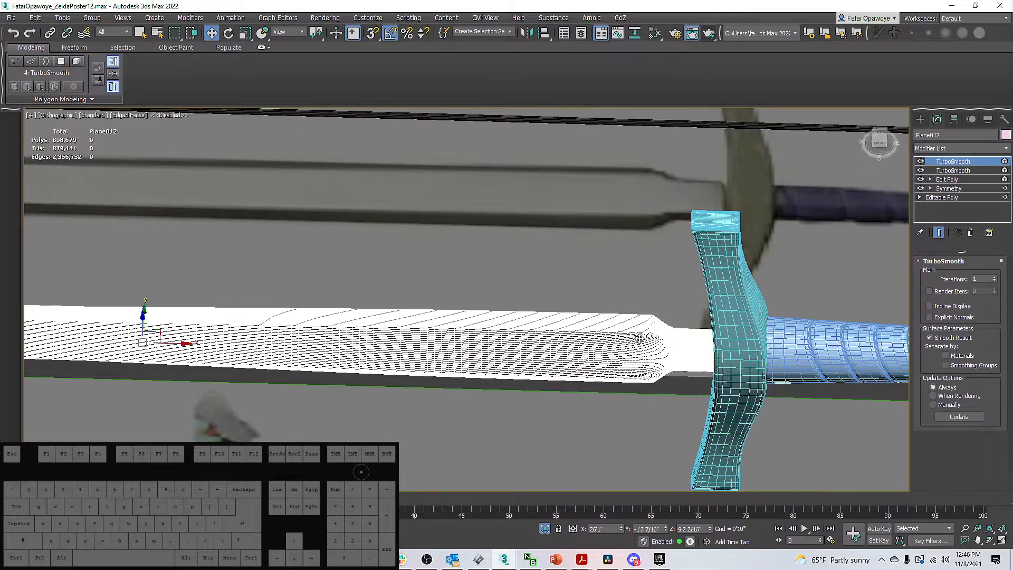
scroll(731, 345, down, 3)
Inspect the guard's smoothed mesh and rounded tip at its upper Symmetry modifier.
click(706, 337)
mouse_move(705, 337)
alt+middle_down()
mouse_move(672, 332)
mouse_move(697, 321)
mouse_move(667, 316)
mouse_move(694, 330)
alt+middle_up()
click(948, 170)
drag(730, 351, 736, 358)
scroll(690, 150, up, 5)
middle_drag(692, 136, 683, 252)
scroll(682, 253, up, 6)
scroll(669, 257, down, 4)
middle_drag(670, 303, 651, 249)
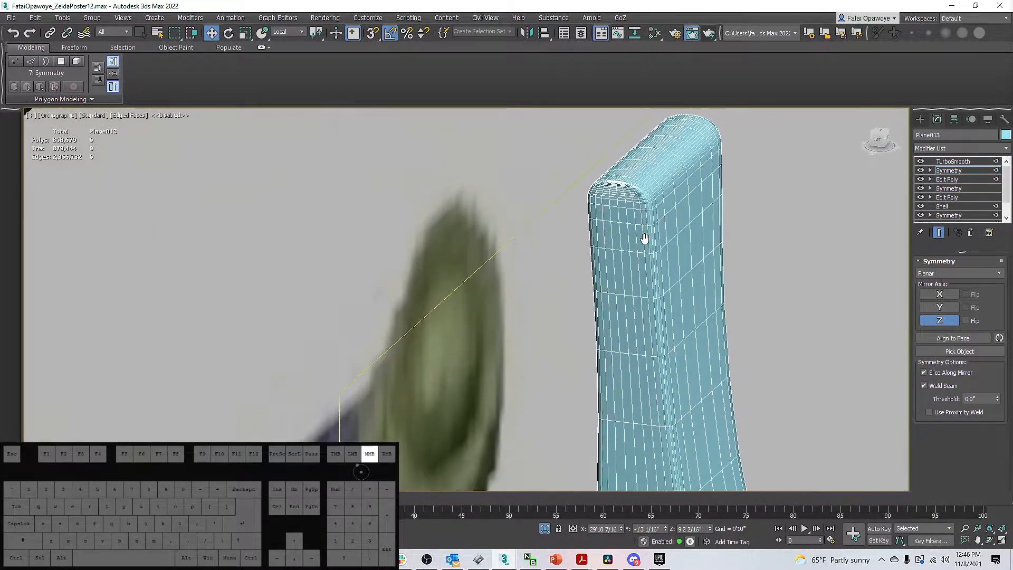
scroll(644, 254, down, 7)
middle_drag(643, 306, 801, 232)
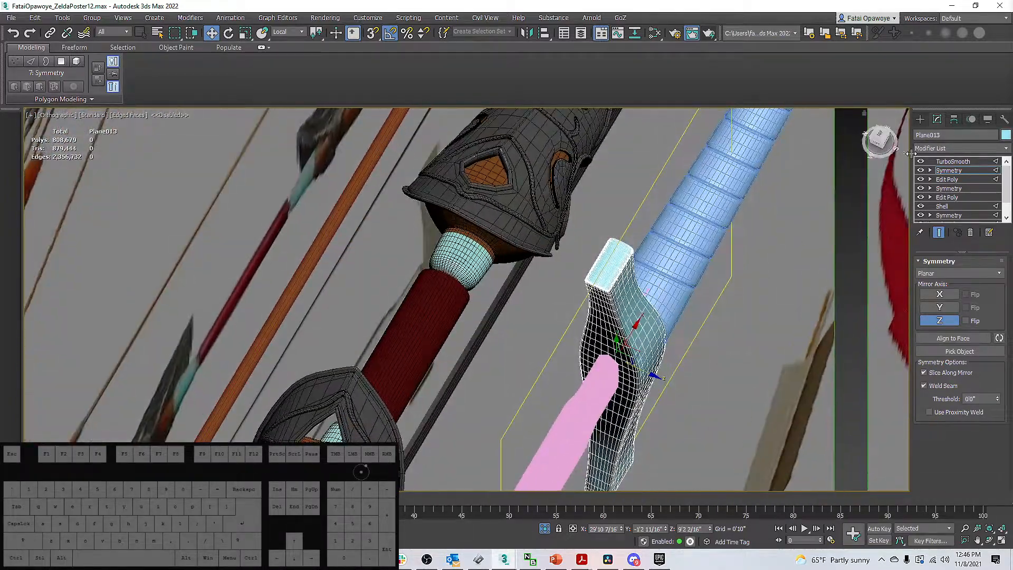
Select the blade and open its Edit Poly modifier at element level, declining the topology change.
click(919, 121)
click(607, 376)
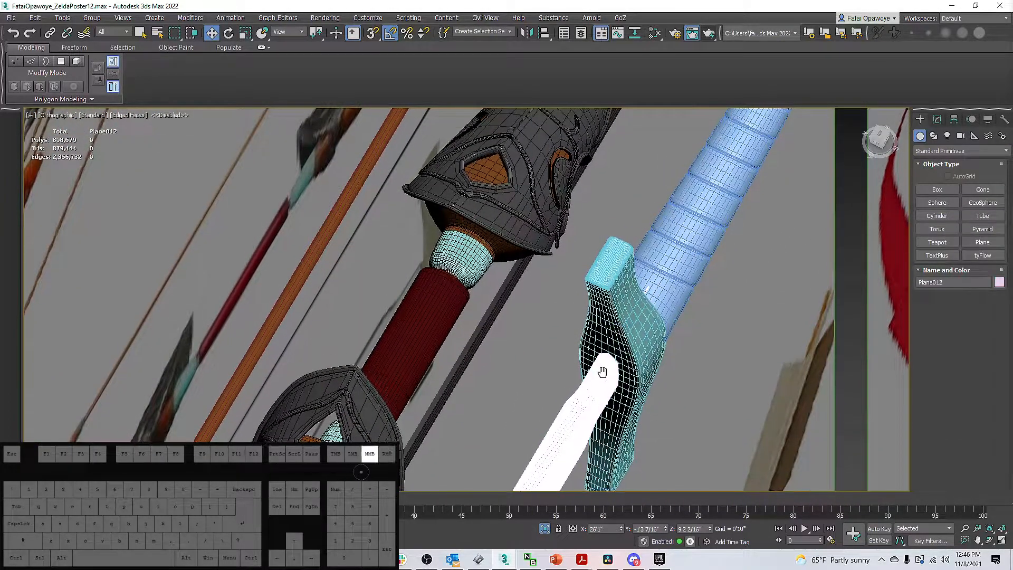
middle_drag(601, 375, 614, 309)
key(1)
click(946, 189)
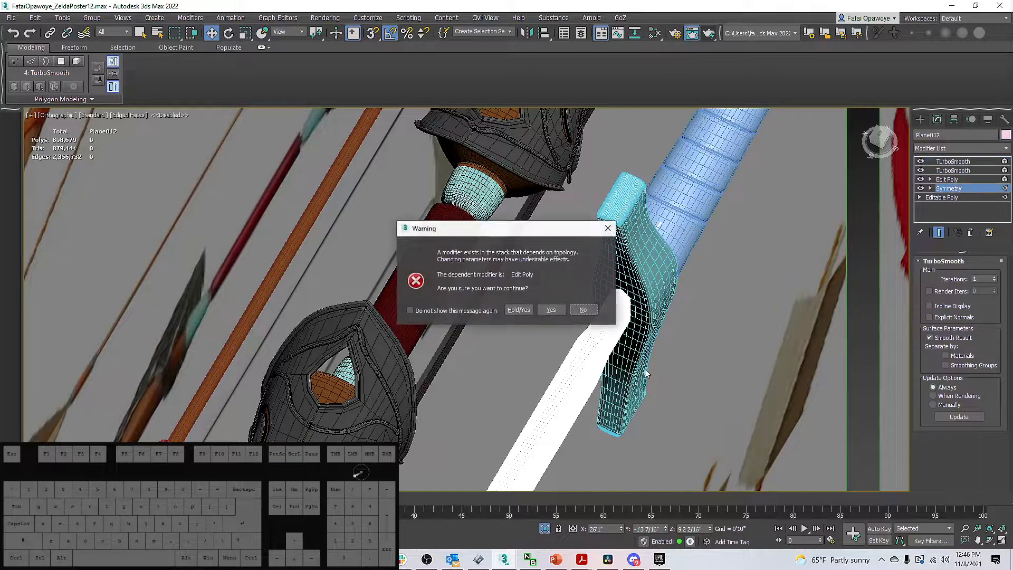
click(582, 306)
alt+middle_drag(583, 306, 829, 232)
key(5)
Inspect the blade's stepped neck at the guard with edges hidden and shown.
alt+middle_drag(622, 331, 606, 303)
key(F4)
scroll(611, 309, up, 4)
scroll(606, 302, up, 3)
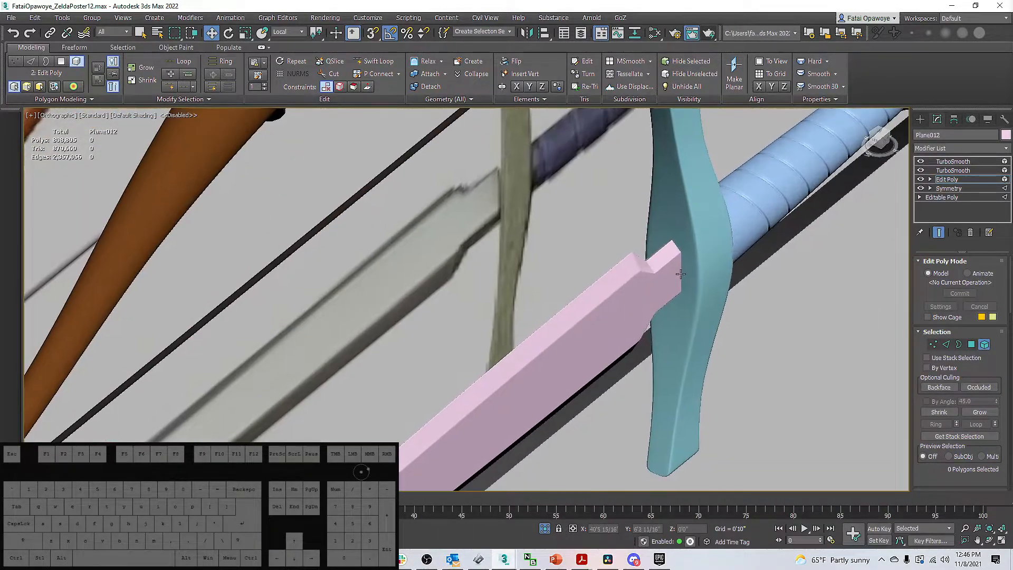
scroll(679, 273, up, 2)
key(F4)
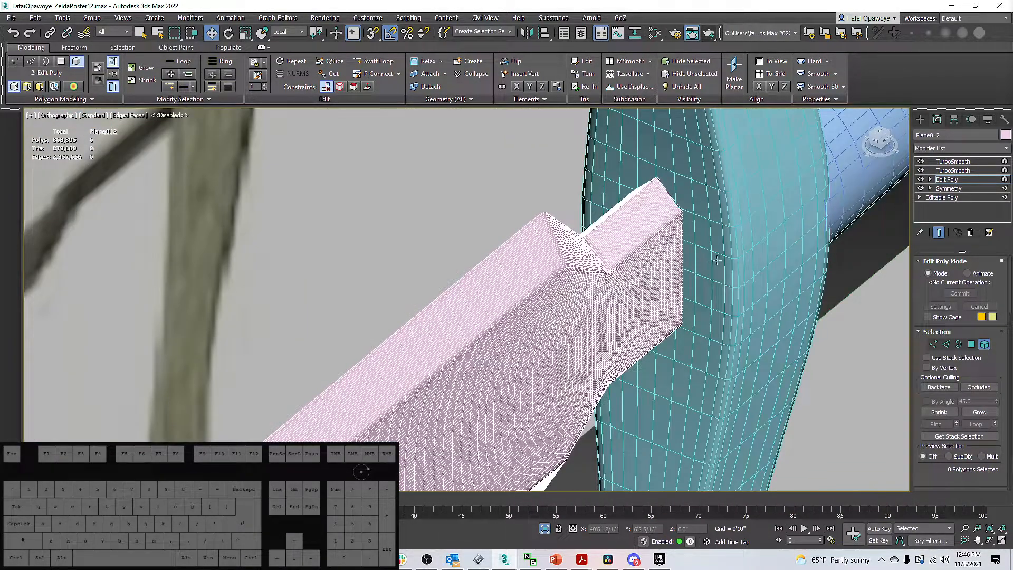
Hide the smoothed end result, select the entire blade element and scale it thicker across its depth.
click(939, 233)
click(972, 344)
scroll(634, 294, down, 3)
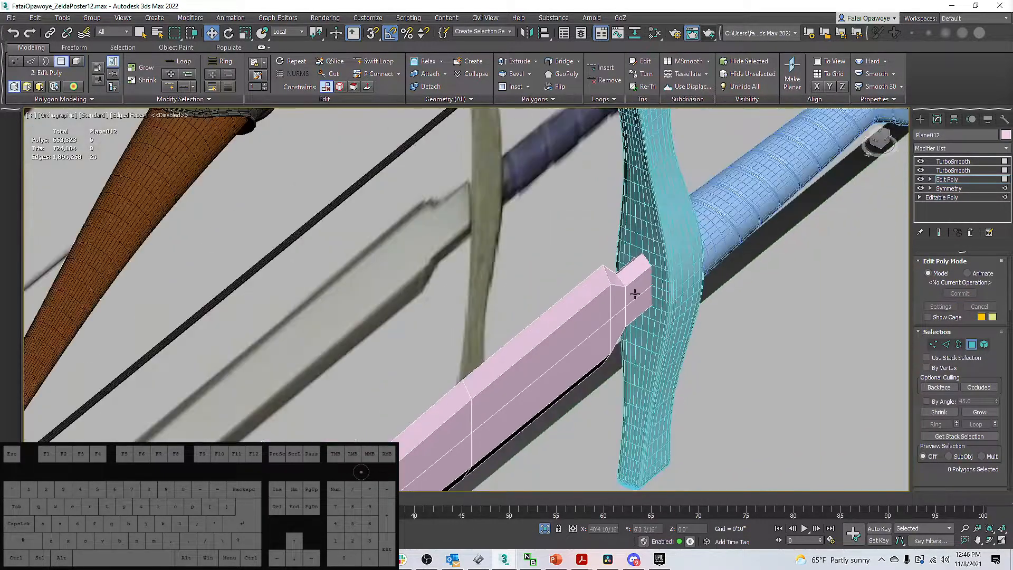
click(984, 344)
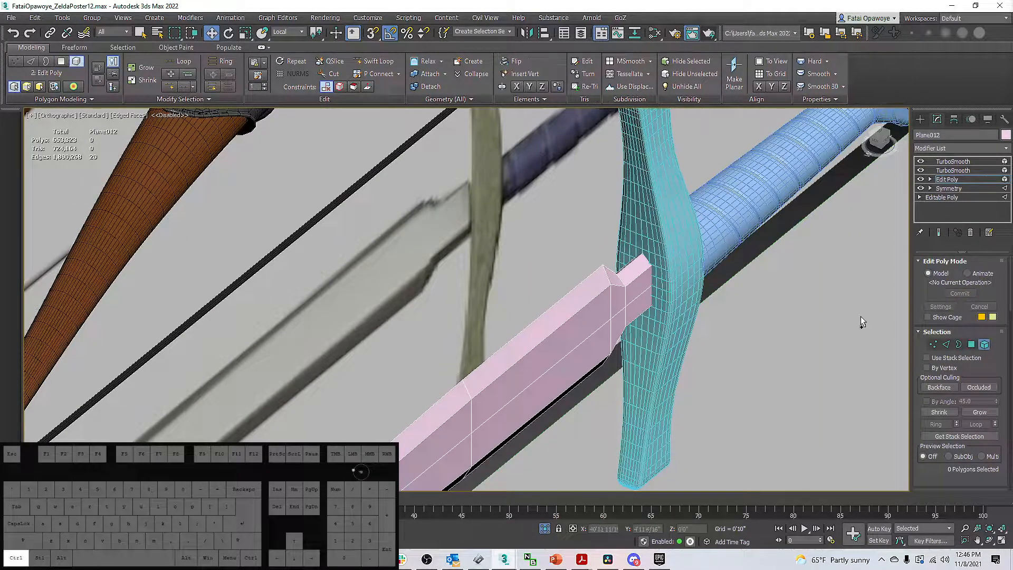
key(ctrl+a)
scroll(545, 290, down, 4)
middle_drag(545, 289, 564, 232)
scroll(554, 253, down, 2)
scroll(526, 318, up, 2)
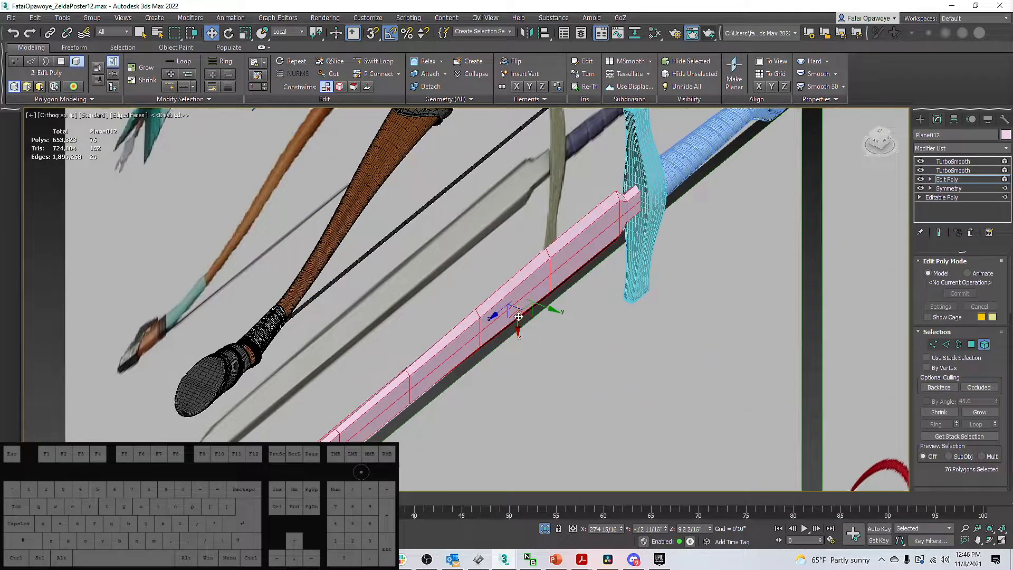
key(r)
drag(551, 308, 565, 316)
scroll(846, 176, up, 3)
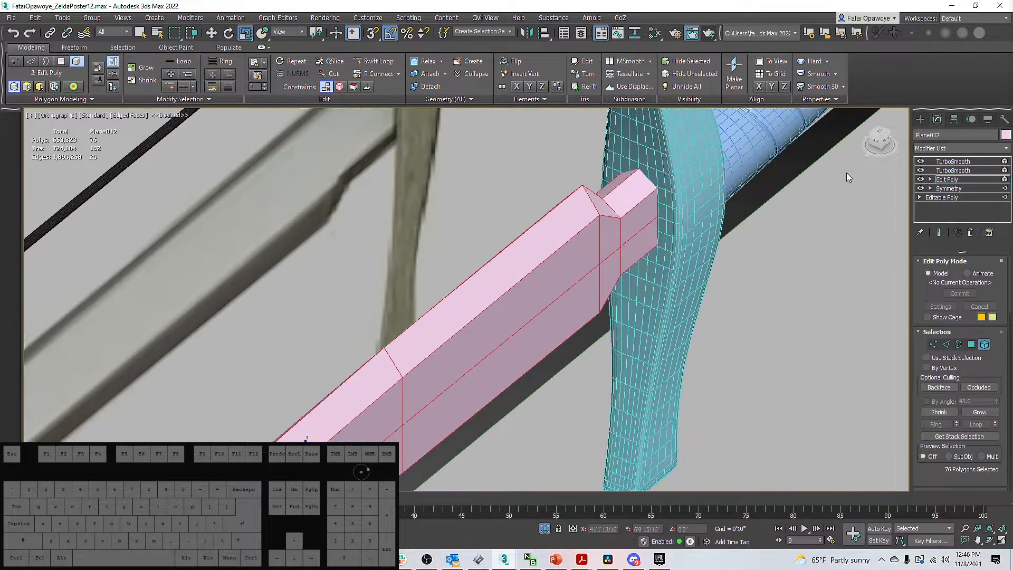
click(969, 165)
Review the thickened blade and the guard against the reference sword with edges hidden.
scroll(672, 260, down, 4)
click(680, 262)
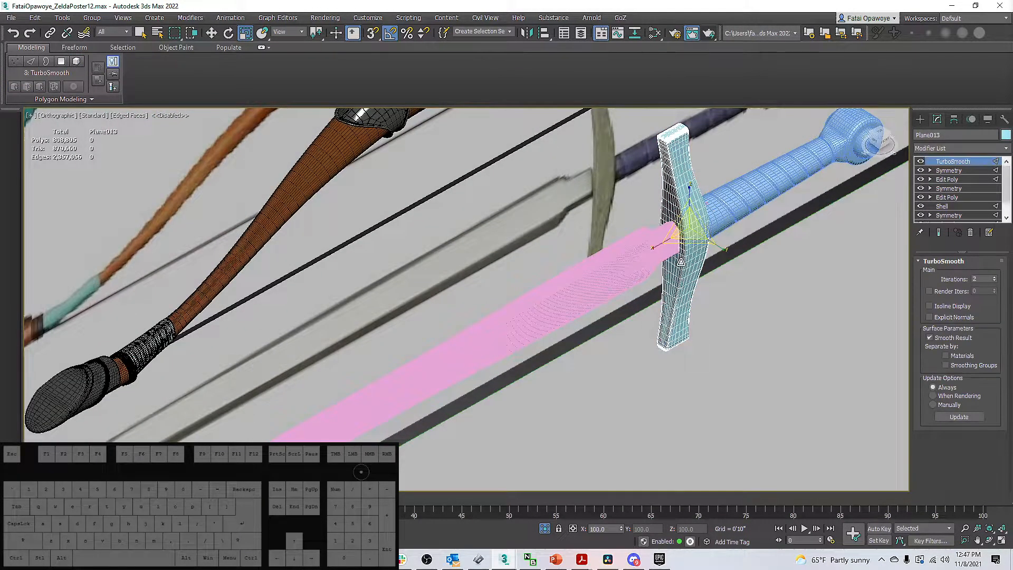
key(F4)
scroll(681, 262, down, 5)
mouse_move(681, 263)
alt+middle_down()
mouse_move(632, 236)
mouse_move(600, 246)
mouse_move(722, 270)
mouse_move(641, 235)
alt+middle_up()
scroll(723, 243, up, 4)
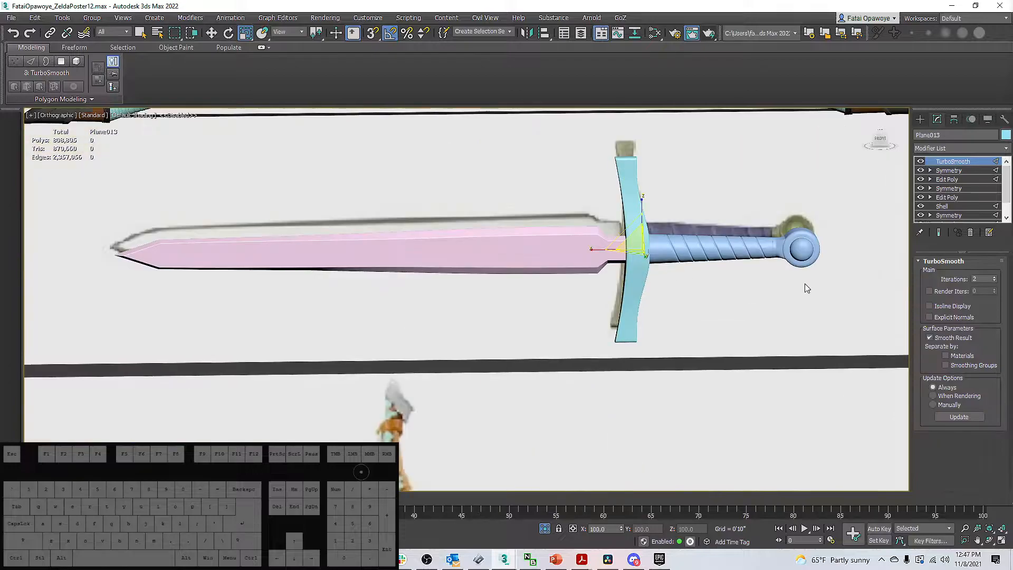
scroll(803, 288, up, 3)
Select the handle-and-pommel object, scale it very slightly and nudge it toward the guard.
click(770, 245)
scroll(770, 246, down, 1)
scroll(559, 269, up, 3)
scroll(559, 269, down, 3)
alt+middle_drag(559, 268, 525, 273)
click(920, 120)
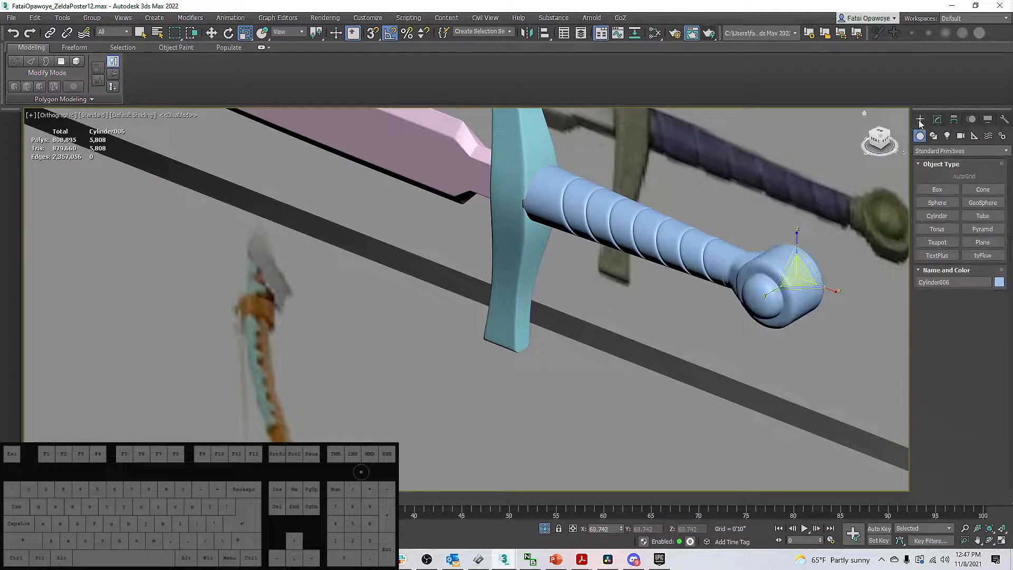
drag(795, 277, 796, 276)
alt+middle_drag(797, 276, 838, 238)
key(w)
drag(838, 237, 832, 236)
Isolate the sword's blade, guard and handle in the shaded viewport.
mouse_move(770, 242)
alt+middle_down()
mouse_move(694, 211)
mouse_move(762, 219)
mouse_move(694, 248)
mouse_move(633, 212)
mouse_move(629, 226)
alt+middle_up()
scroll(761, 221, down, 2)
scroll(730, 235, down, 3)
key(F3)
key(alt+q)
key(F3)
Open the Slate Material Editor and move its window clear of the sword's hilt.
key(m)
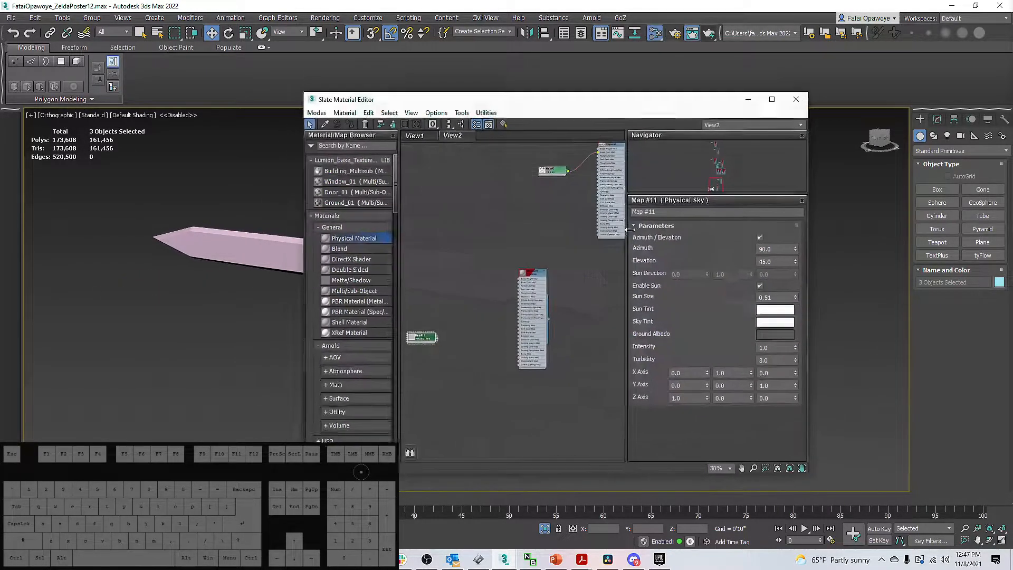
scroll(510, 273, down, 10)
middle_drag(520, 244, 485, 232)
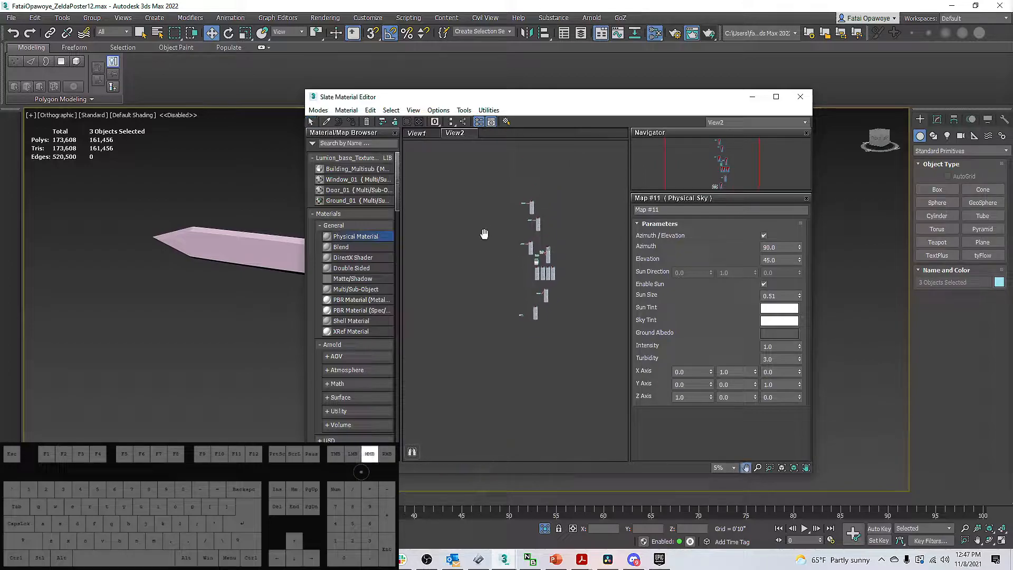
scroll(545, 254, up, 9)
scroll(544, 264, up, 5)
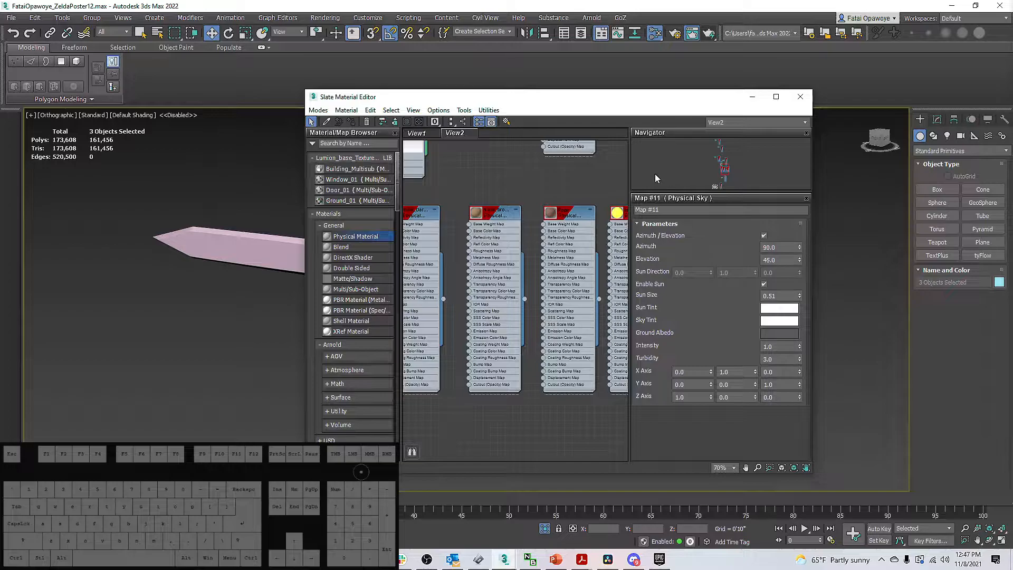
drag(546, 102, 289, 105)
Look through the existing material nodes in View2 and find a free area for new materials.
middle_drag(605, 278, 713, 248)
scroll(210, 271, down, 4)
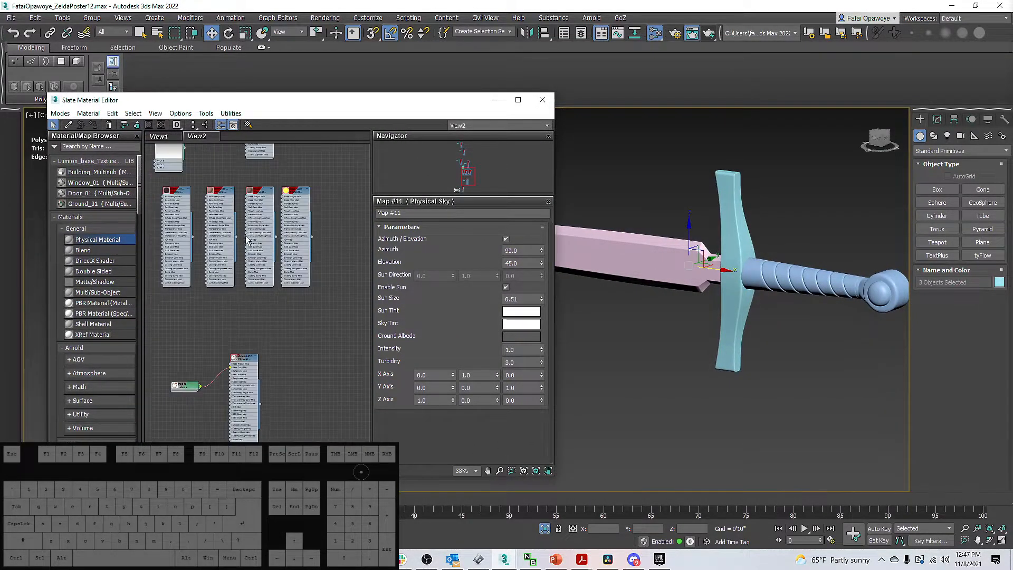
scroll(212, 211, up, 3)
scroll(235, 205, down, 3)
middle_drag(251, 251, 293, 380)
middle_drag(281, 198, 312, 318)
scroll(276, 234, down, 8)
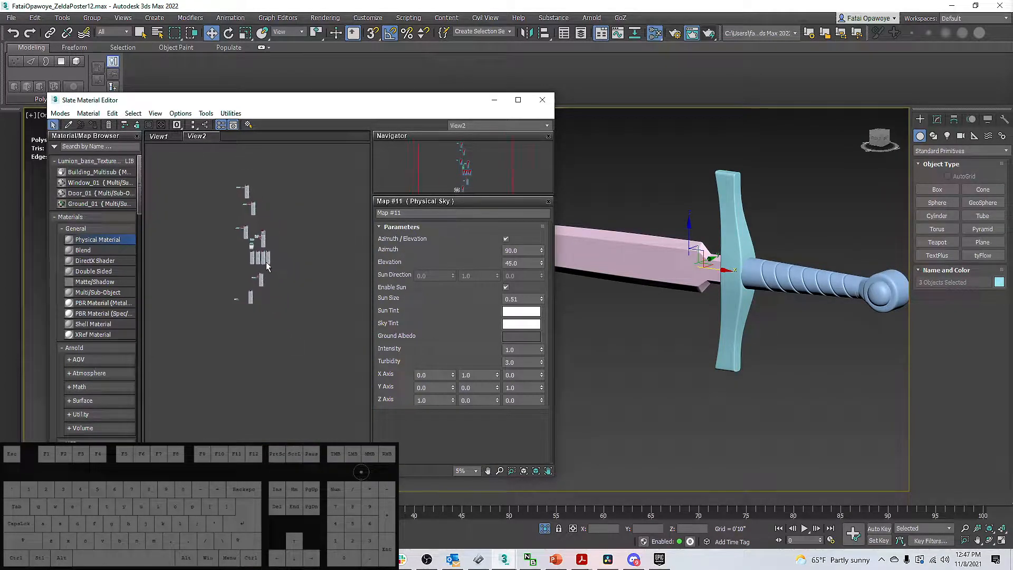
scroll(266, 261, up, 9)
middle_drag(307, 268, 311, 188)
scroll(253, 397, up, 2)
middle_drag(268, 280, 279, 337)
scroll(280, 337, down, 3)
middle_drag(304, 215, 311, 319)
middle_drag(346, 184, 276, 363)
middle_drag(184, 263, 229, 306)
middle_drag(202, 244, 208, 352)
scroll(209, 352, up, 2)
middle_drag(215, 206, 235, 336)
middle_drag(218, 181, 258, 352)
middle_drag(224, 266, 260, 315)
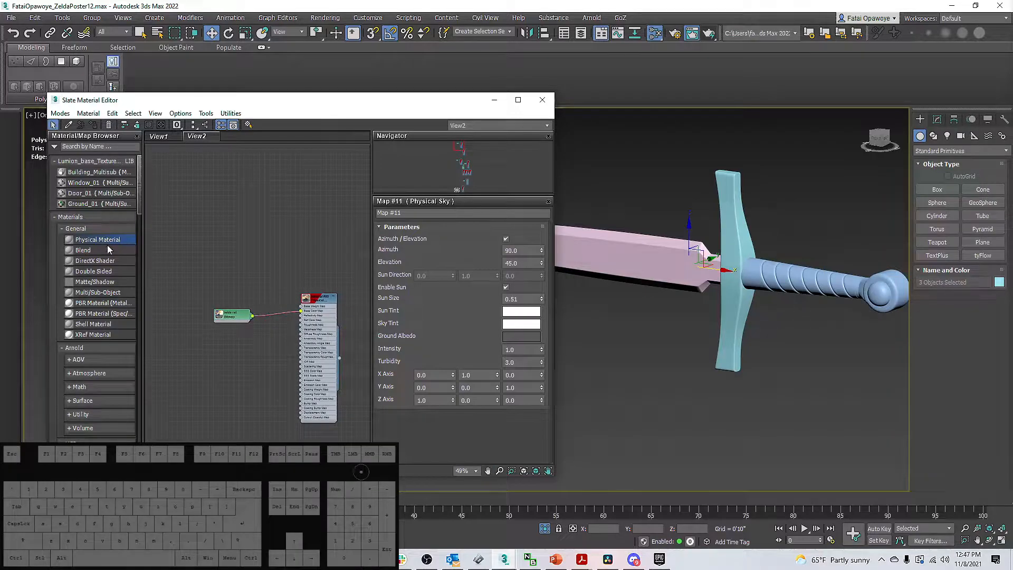
Create a Physical Material in View2, set its metalness to 1.0 and name it Metal.
drag(185, 245, 185, 246)
double_click(189, 217)
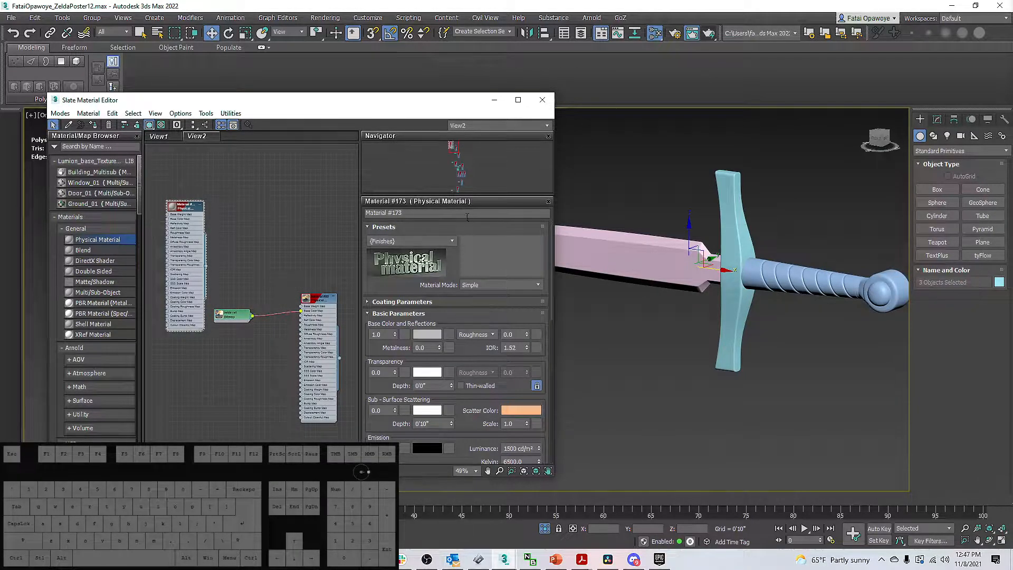
drag(439, 348, 424, 208)
text(Metall)
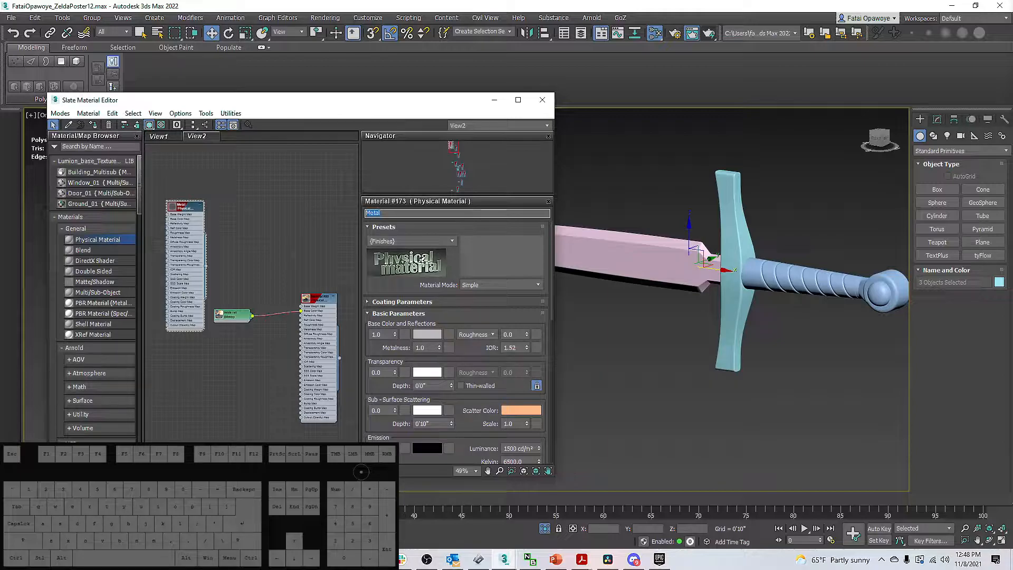
Make two copies of the Metal material beside it and name them Brass and Hilt.
middle_drag(179, 239, 226, 270)
shift+drag(234, 266, 187, 259)
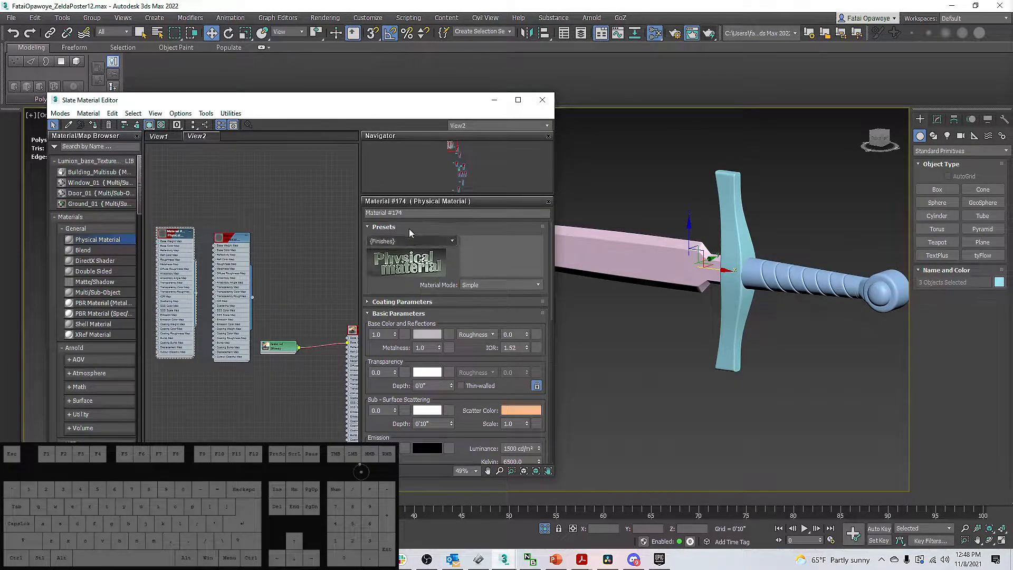
text(B)
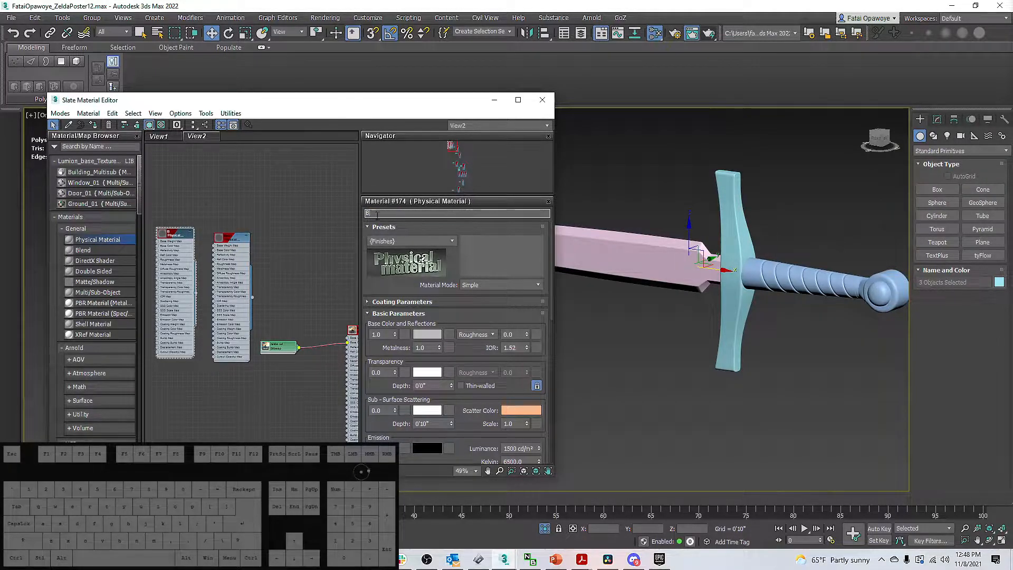
text(rass)
middle_drag(183, 274, 243, 273)
shift+drag(242, 273, 192, 273)
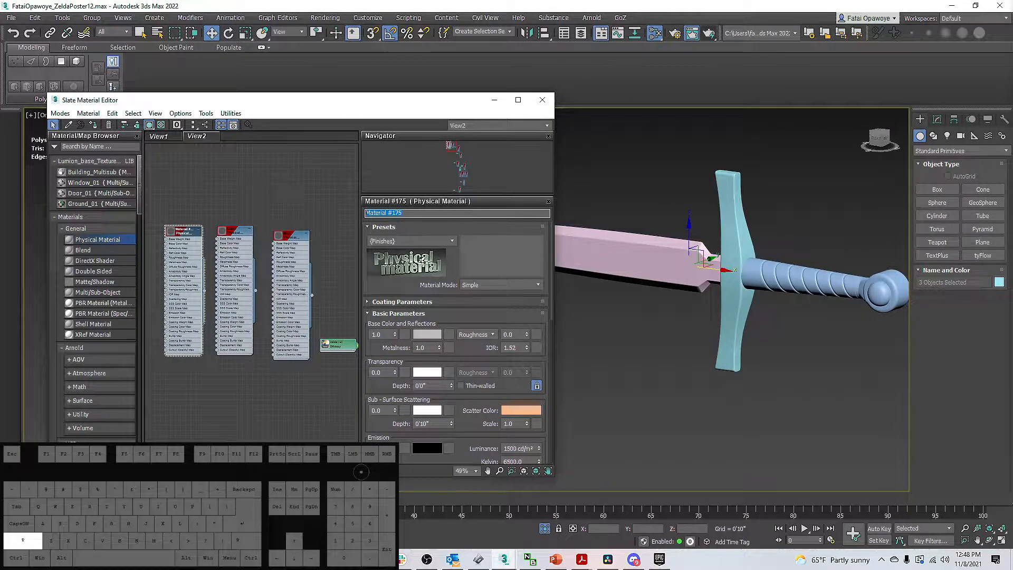
text(Hilt)
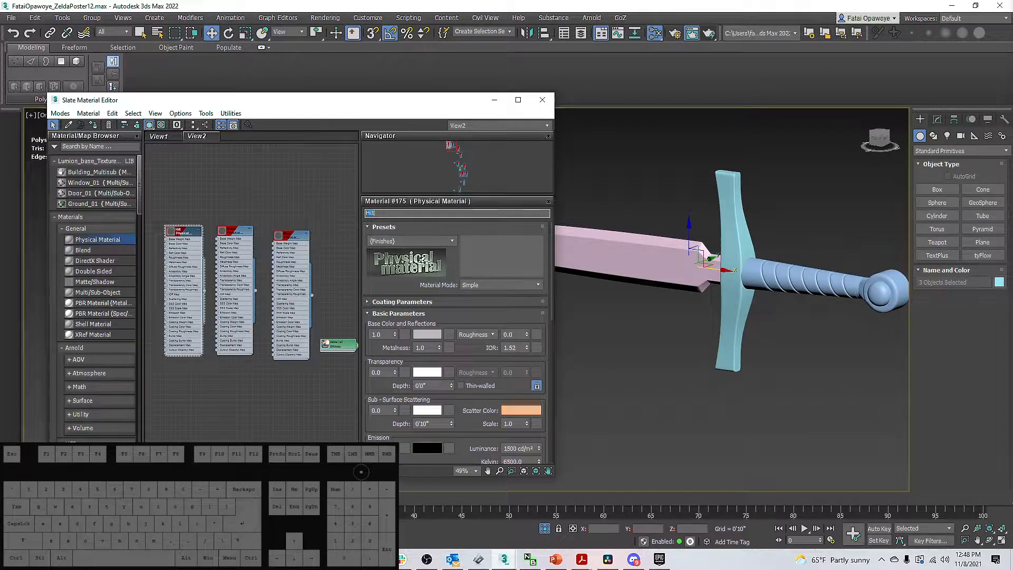
Open the Brass material's parameters, unhide all objects, and hide the arrows overlapping the sword in the reference.
double_click(222, 253)
alt+middle_drag(581, 264, 635, 290)
scroll(635, 290, down, 3)
right_click(714, 251)
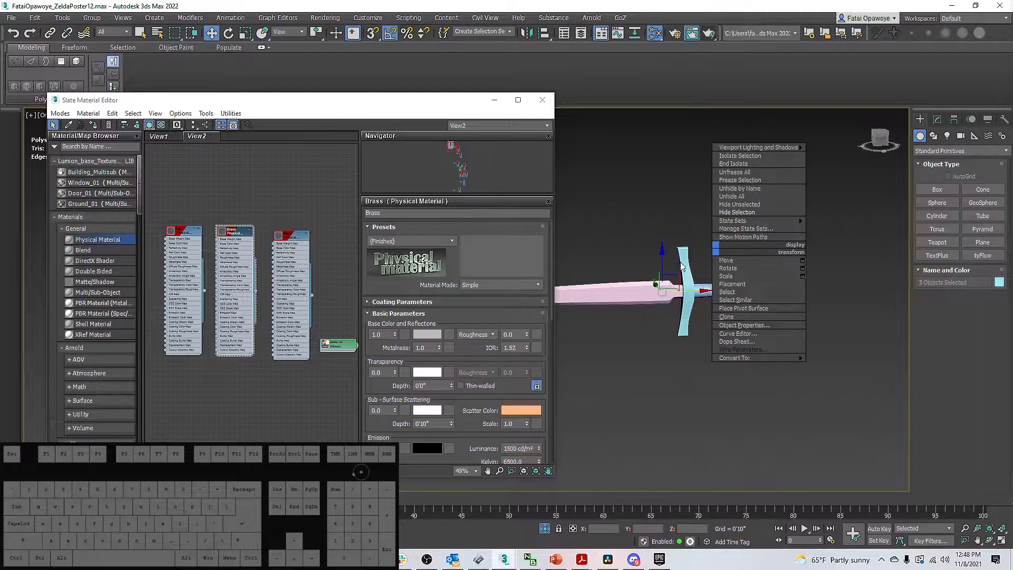
right_click(739, 270)
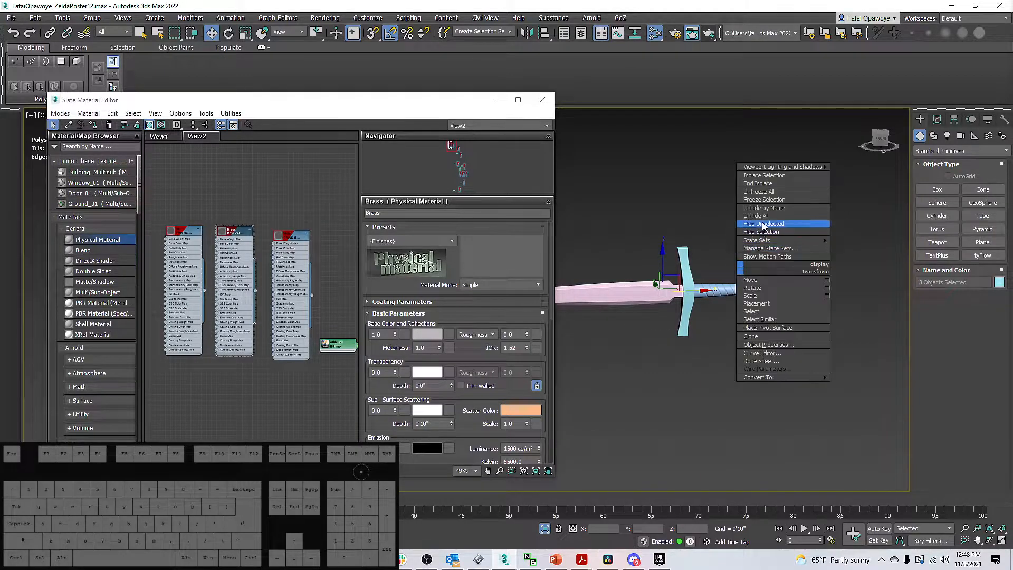
click(760, 222)
middle_drag(709, 274, 712, 301)
scroll(709, 275, up, 4)
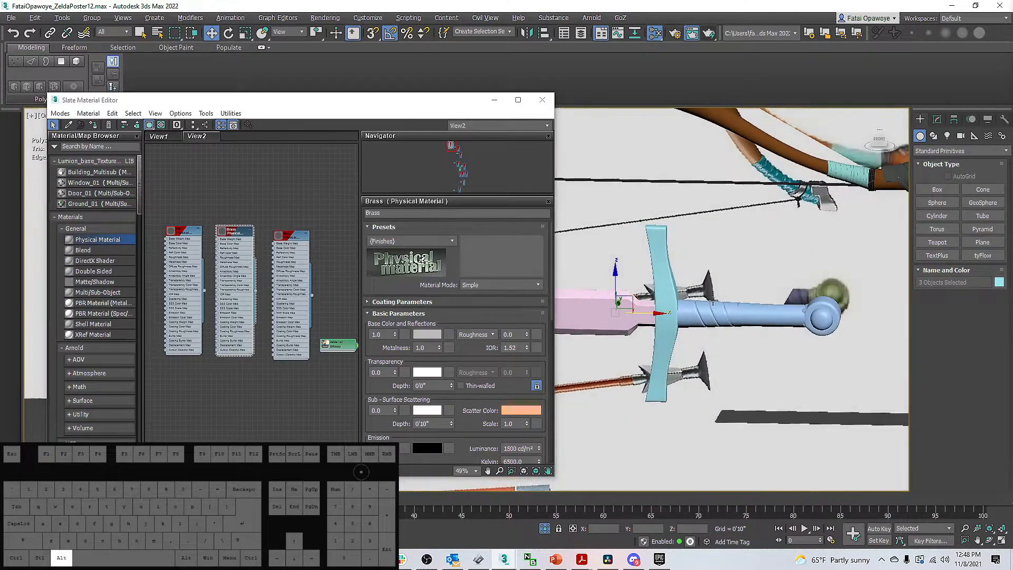
right_click(685, 406)
click(719, 369)
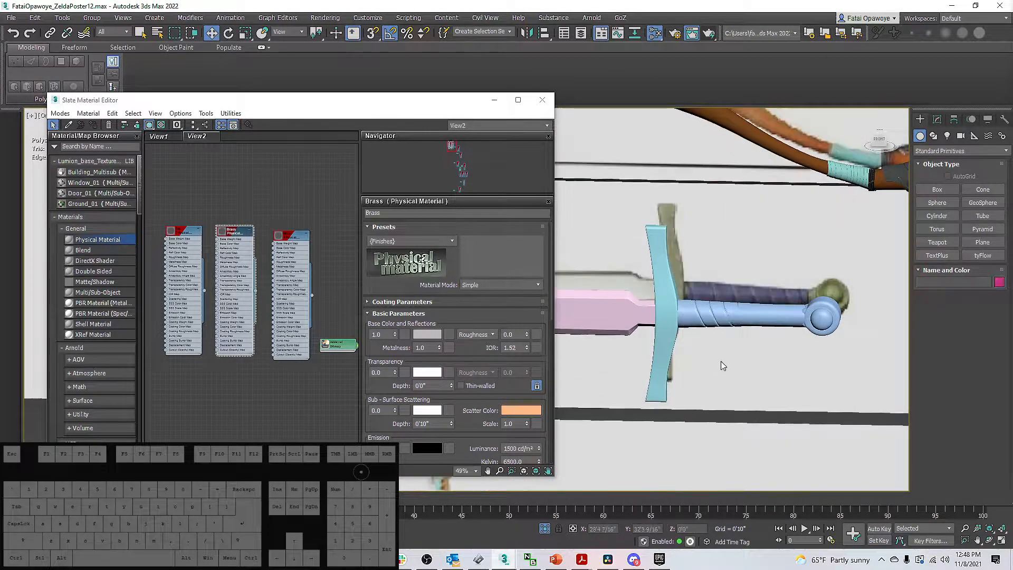
Select the handle-and-pommel object and pick only its pommel at Element level.
scroll(708, 278, up, 4)
click(795, 339)
right_click(785, 331)
middle_drag(761, 293, 723, 300)
click(723, 300)
mouse_move(774, 332)
middle_down()
mouse_move(809, 329)
mouse_move(786, 329)
middle_up()
click(789, 329)
click(936, 122)
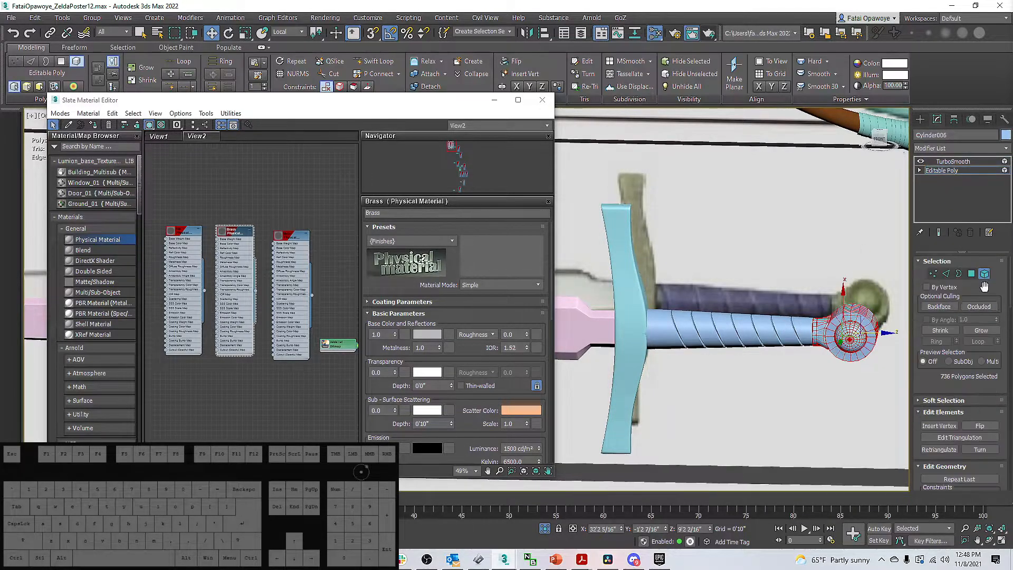
Assign the Brass material to the selected pommel element.
scroll(215, 236, up, 4)
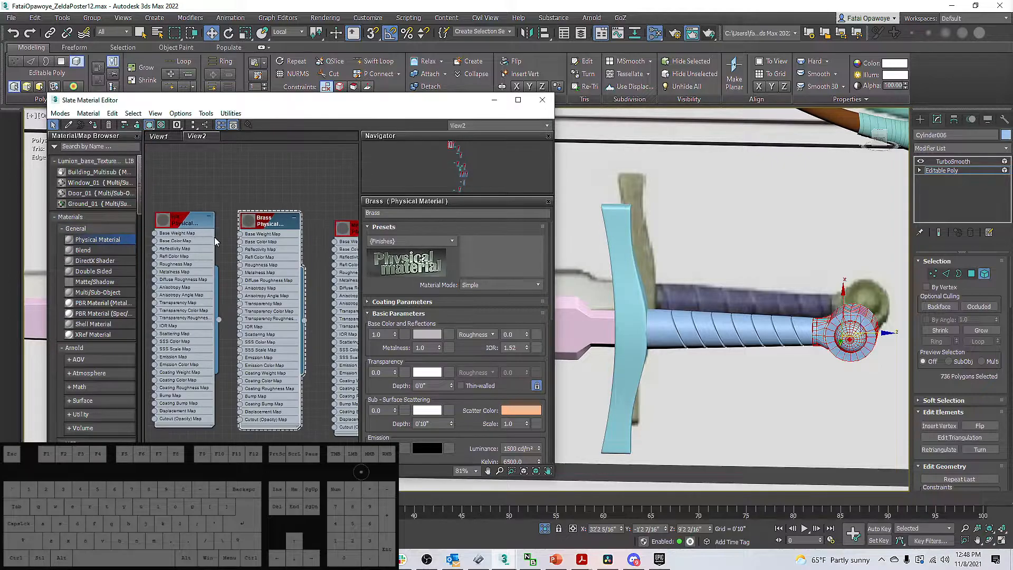
click(93, 126)
middle_drag(834, 304, 739, 302)
middle_drag(629, 295, 689, 291)
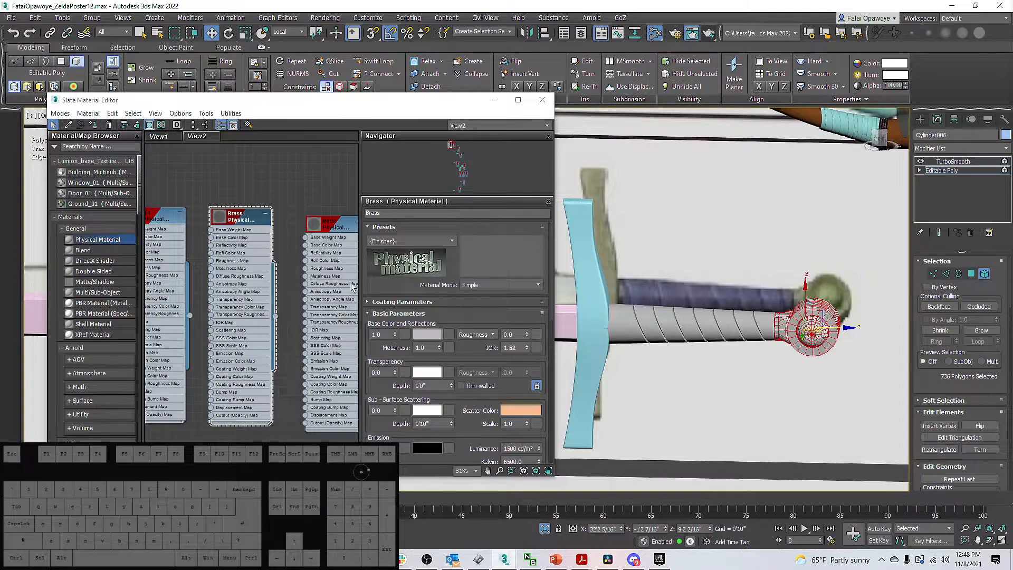
Set the Brass base color by sampling the olive green of the pommel in the reference image.
click(416, 337)
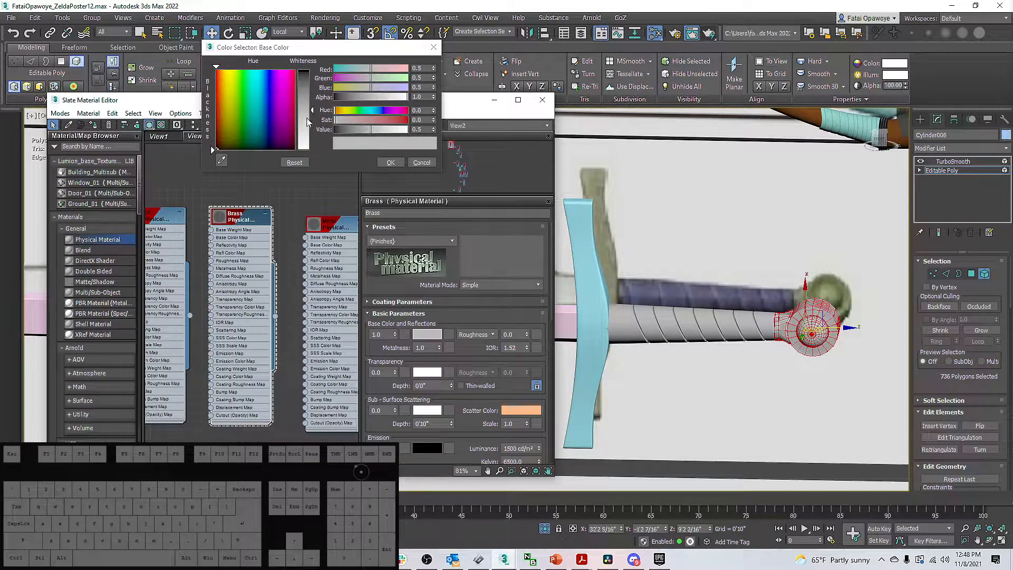
click(221, 160)
click(839, 285)
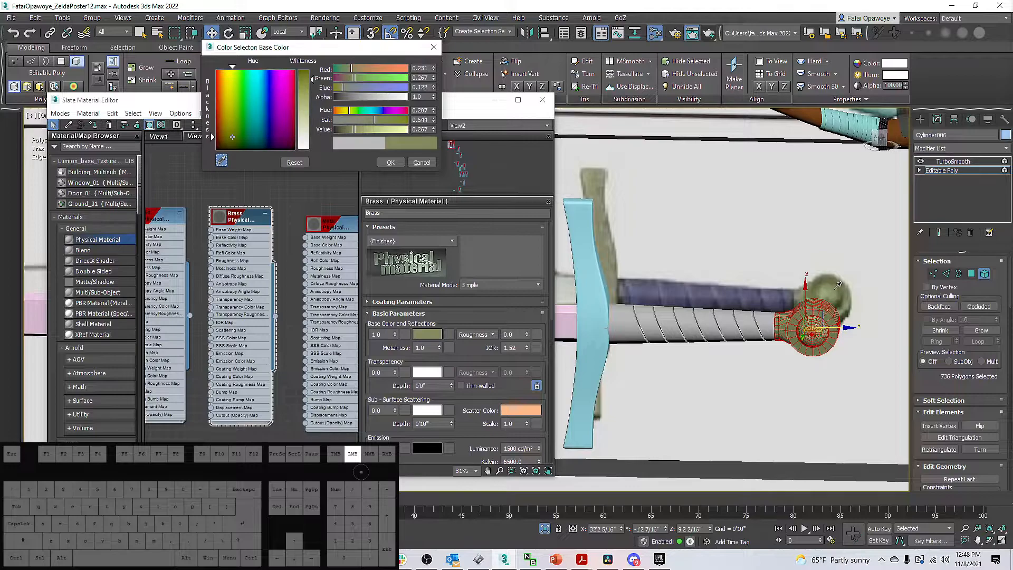
click(391, 162)
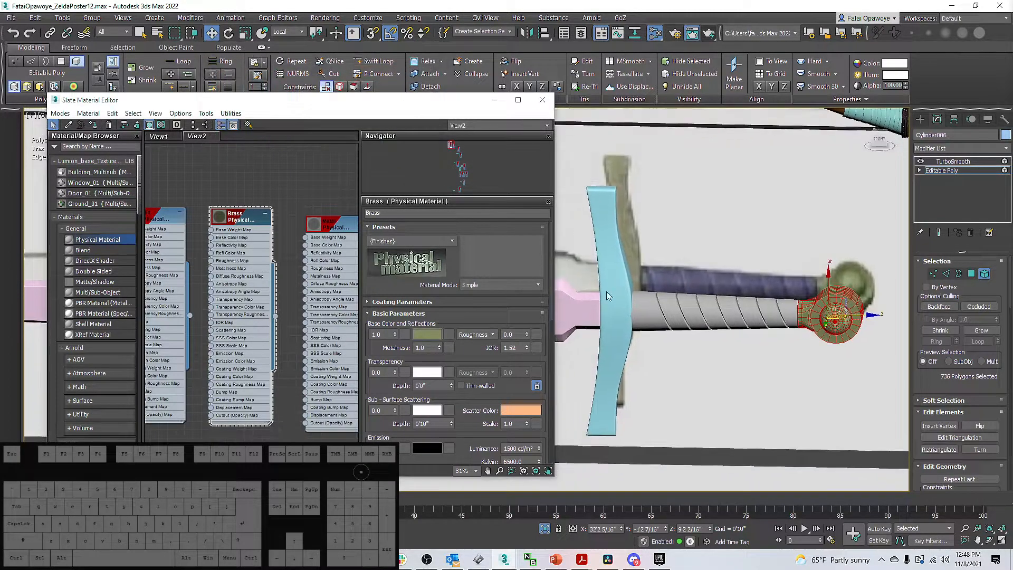
Set the Hilt material's metalness to 0.0 and roughness to 0.62, and sample its base color from the purple reference grip.
scroll(307, 241, down, 3)
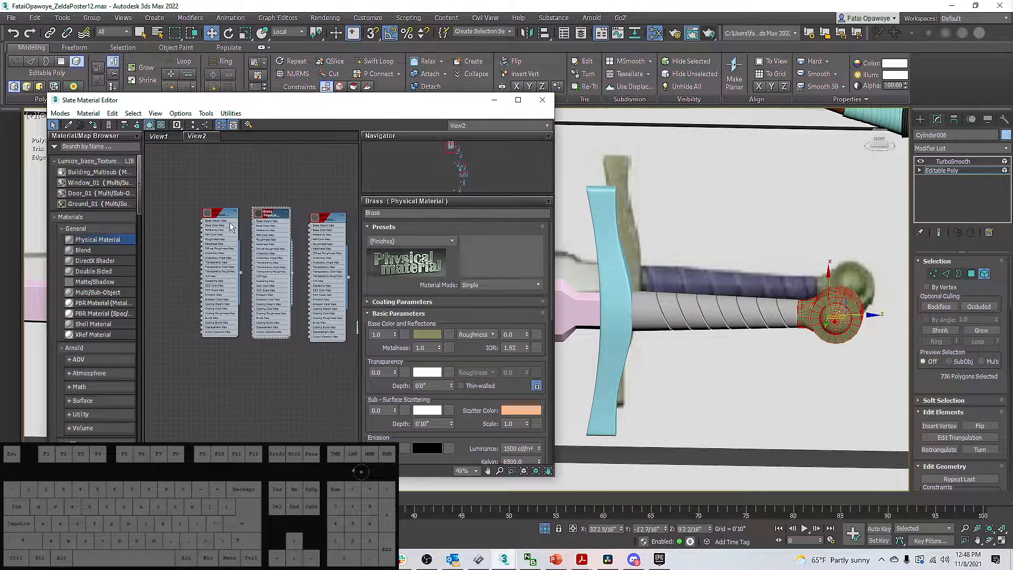
scroll(257, 234, up, 1)
click(250, 235)
drag(440, 348, 420, 361)
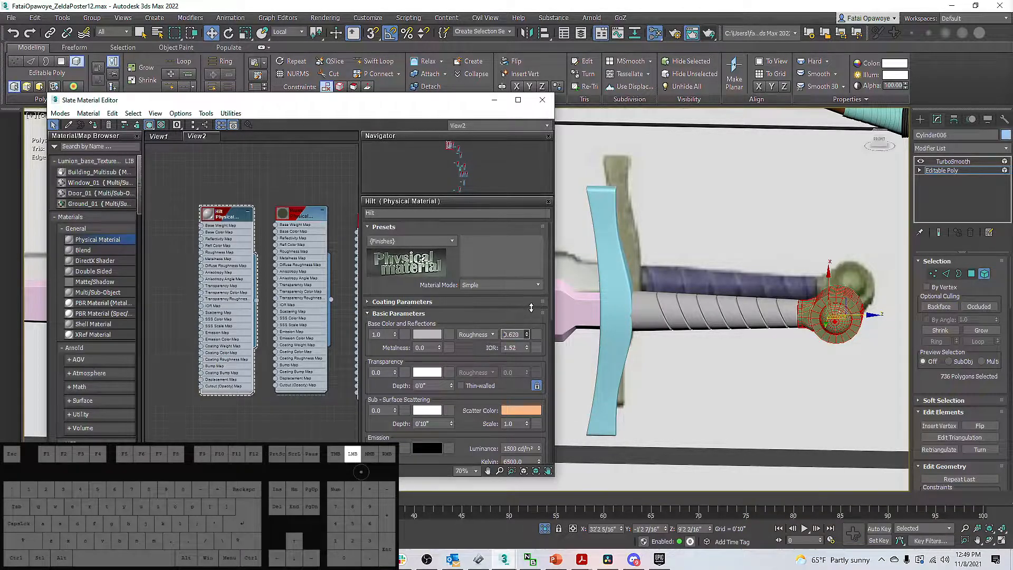
click(427, 335)
click(222, 161)
click(695, 275)
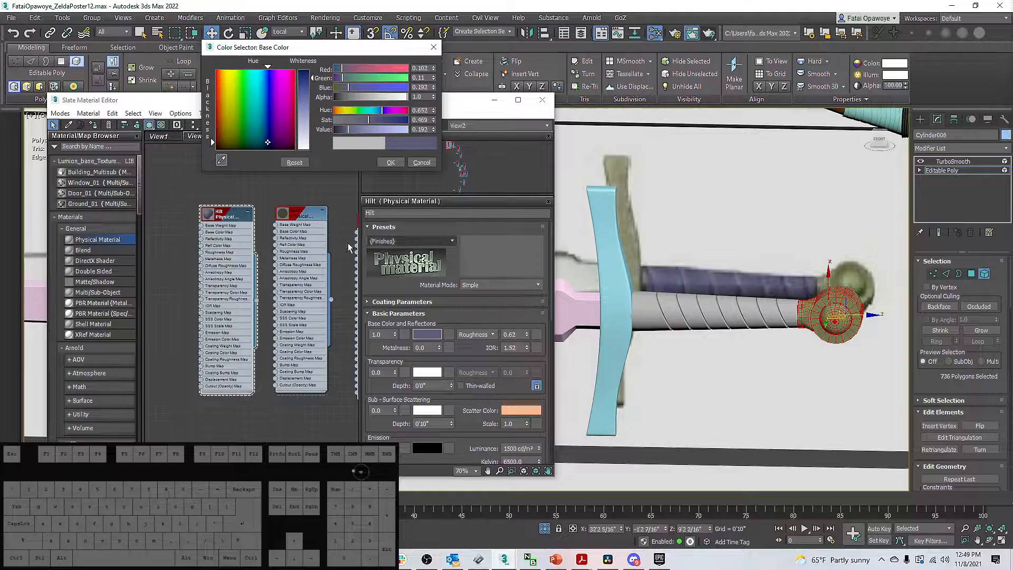
click(390, 162)
Select the wrapped grip element, assign the Hilt material to it and clear the selection.
click(751, 315)
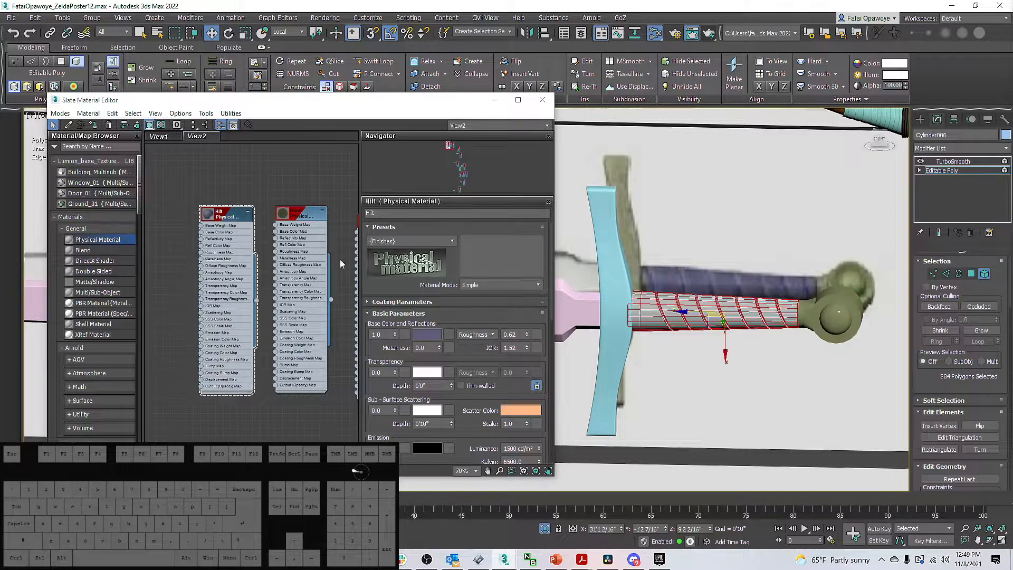
click(235, 217)
click(95, 126)
middle_drag(624, 315, 652, 297)
click(648, 265)
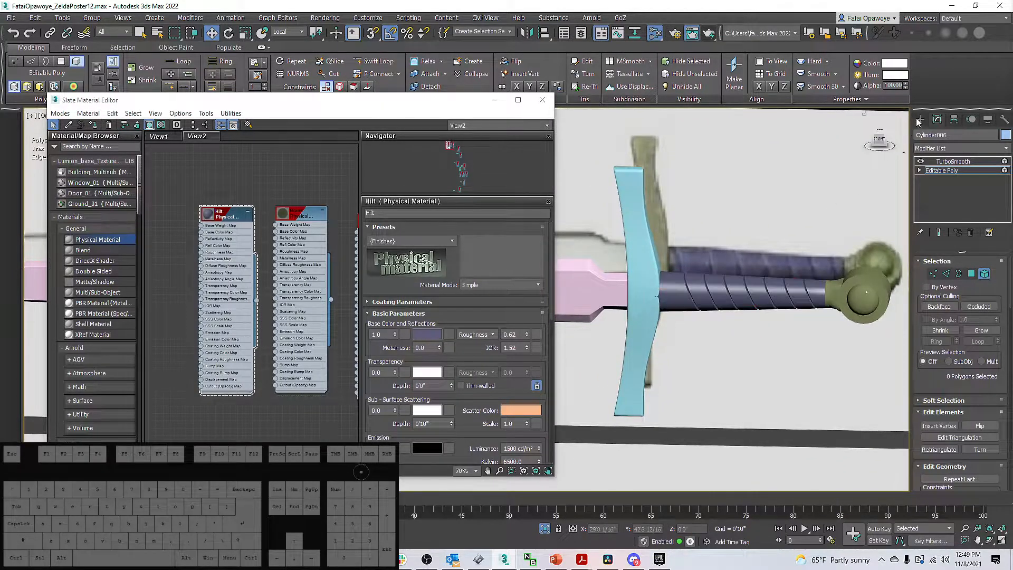
Leave element editing, select the sword's guard and assign the Brass material to it.
click(918, 120)
click(642, 255)
middle_drag(252, 266, 183, 267)
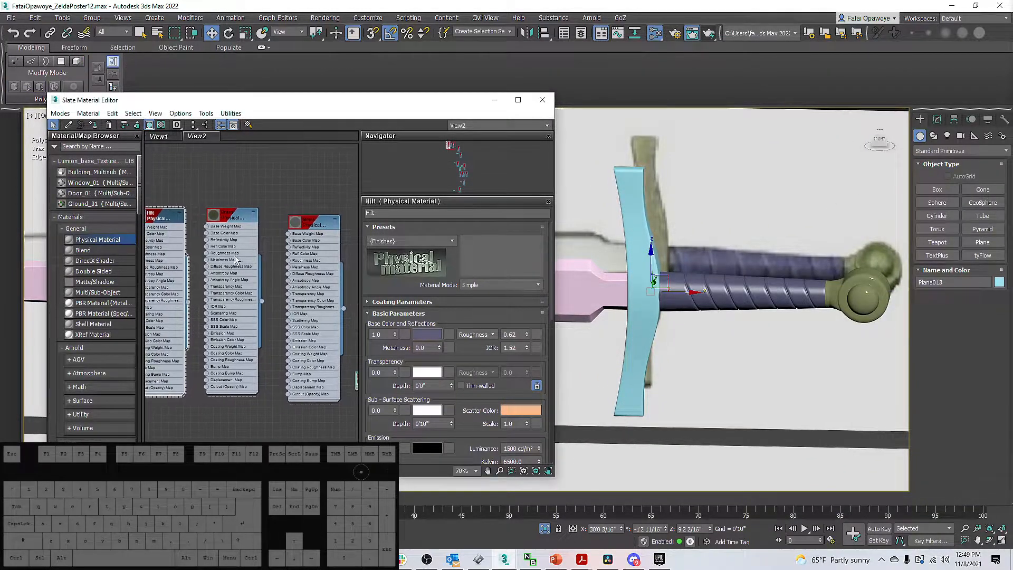
double_click(232, 216)
click(94, 126)
Assign the Metal material to the sword's blade and close the Slate Material Editor.
scroll(668, 289, up, 2)
middle_drag(668, 289, 755, 300)
click(668, 294)
middle_drag(311, 266, 290, 267)
double_click(289, 223)
click(92, 125)
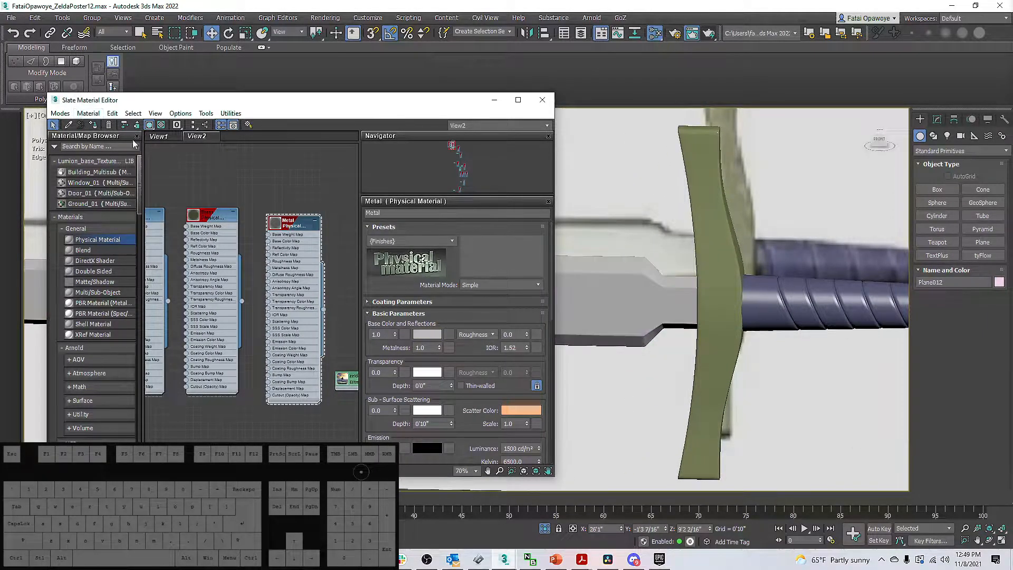
scroll(664, 339, down, 7)
middle_drag(663, 339, 720, 311)
scroll(767, 333, up, 6)
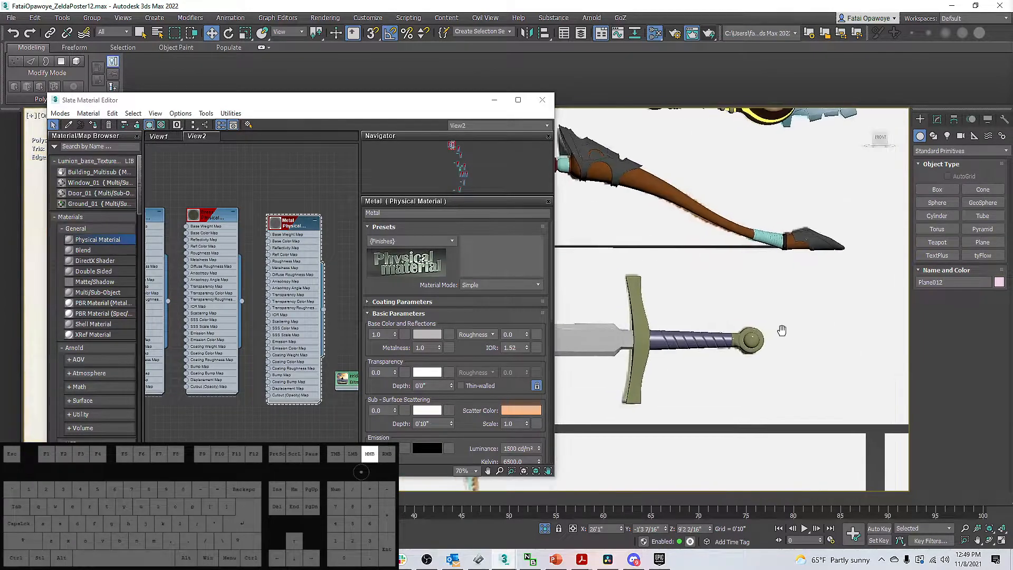
click(542, 99)
Select the modelled shield, arrow, arm, bow and sword together and isolate them in the shaded viewport.
scroll(704, 312, down, 6)
middle_drag(704, 312, 641, 337)
click(620, 243)
middle_drag(628, 233, 608, 243)
drag(486, 204, 458, 187)
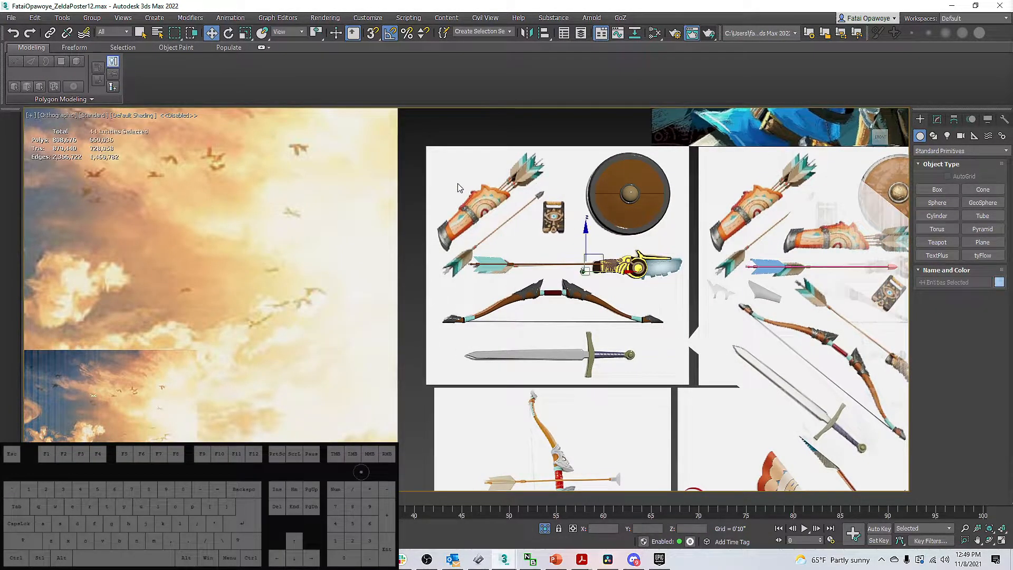
middle_drag(604, 252, 583, 269)
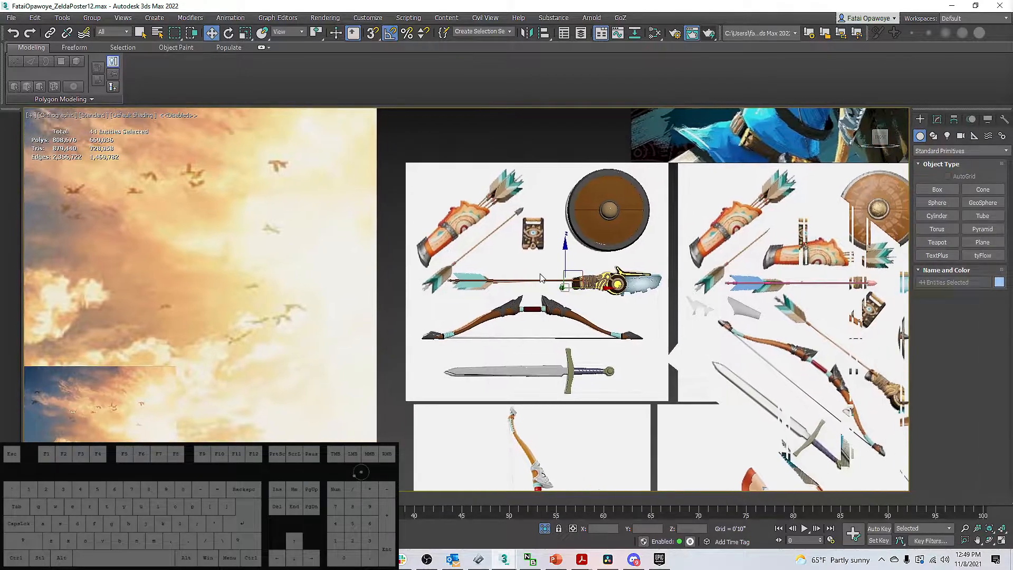
key(F3)
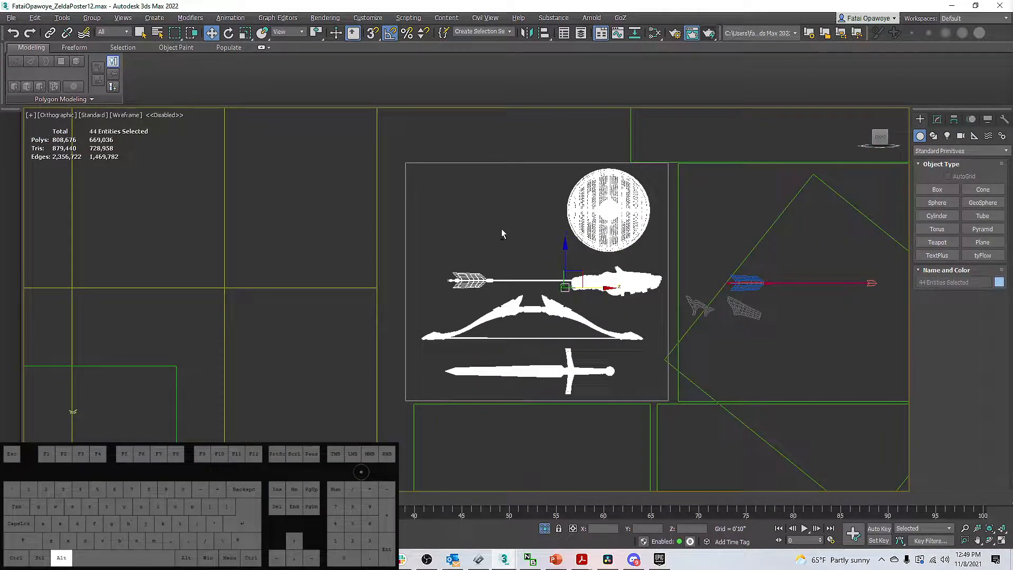
key(alt+q)
key(F3)
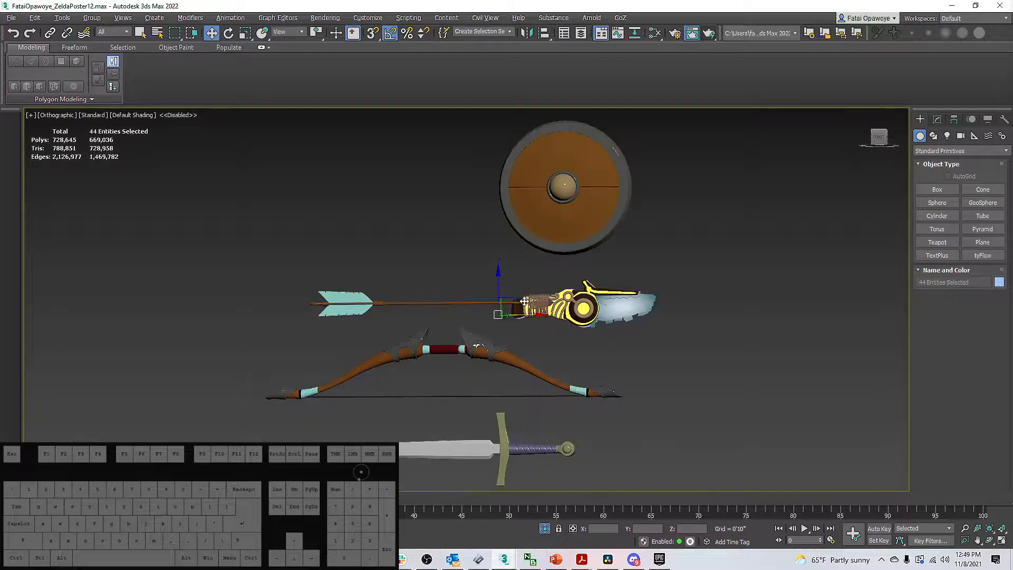
Examine the finished sword's handle up close and beside the other props, switching the viewport to Perspective.
middle_drag(529, 267, 529, 236)
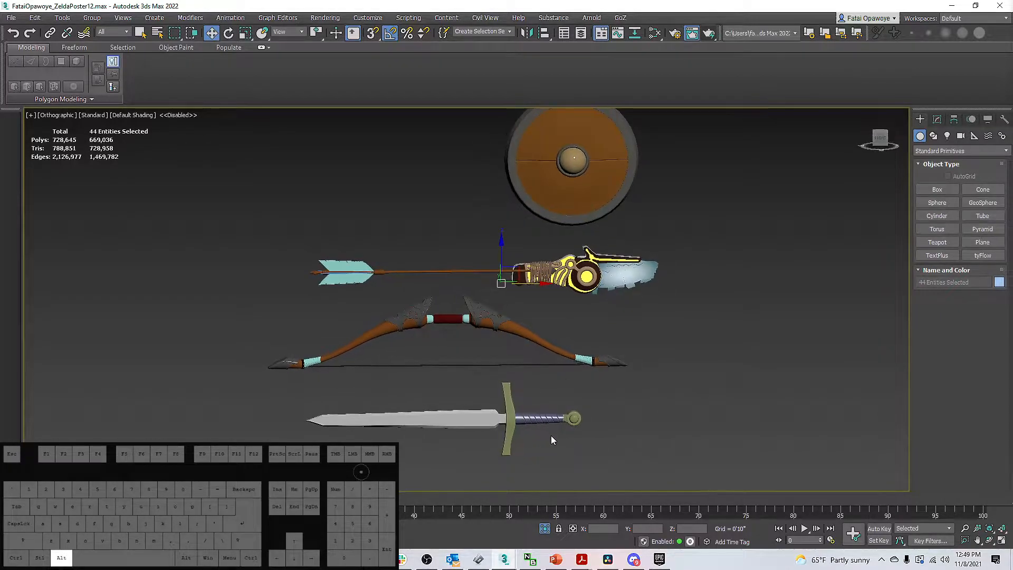
scroll(552, 436, up, 5)
drag(449, 297, 447, 295)
scroll(691, 350, up, 6)
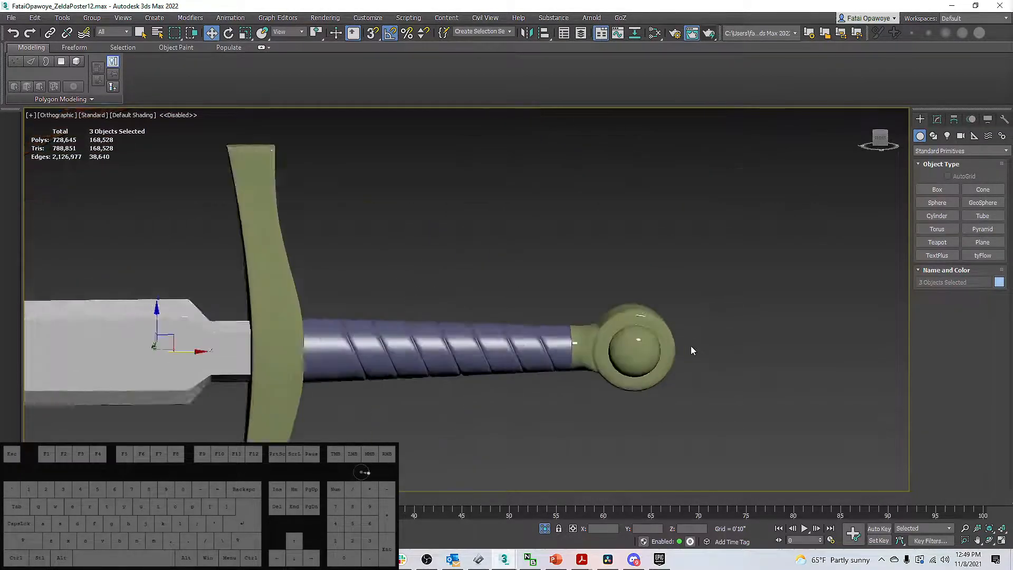
click(438, 326)
scroll(437, 326, down, 4)
scroll(437, 326, down, 5)
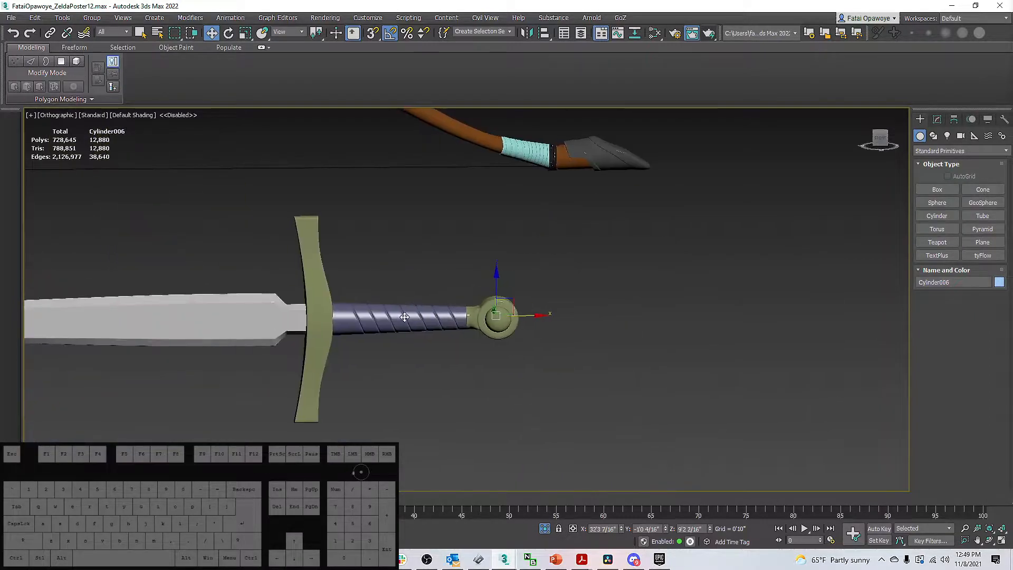
alt+middle_drag(384, 290, 397, 327)
scroll(440, 317, down, 8)
key(p)
scroll(407, 300, up, 1)
scroll(396, 388, up, 6)
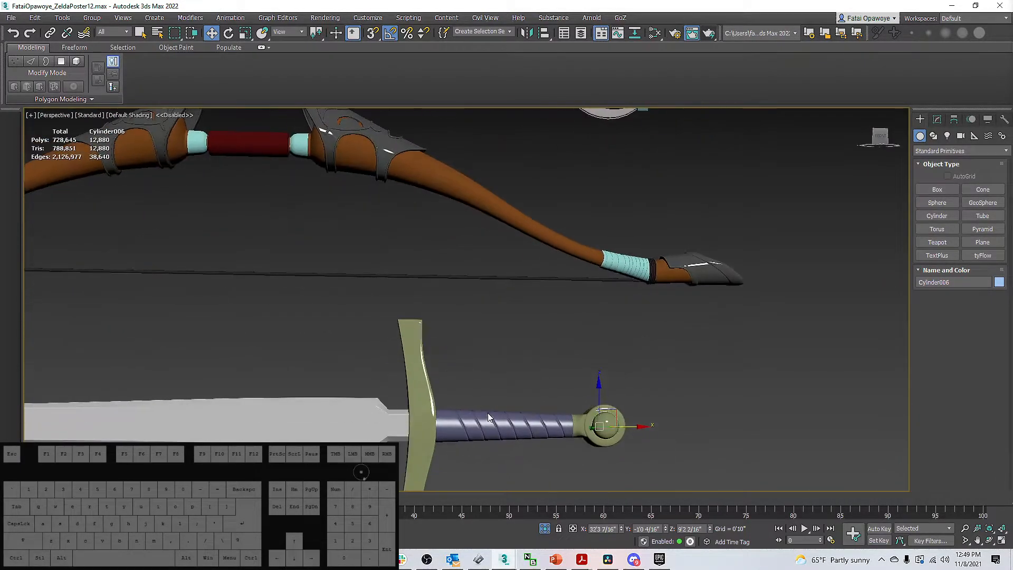
scroll(711, 456, down, 8)
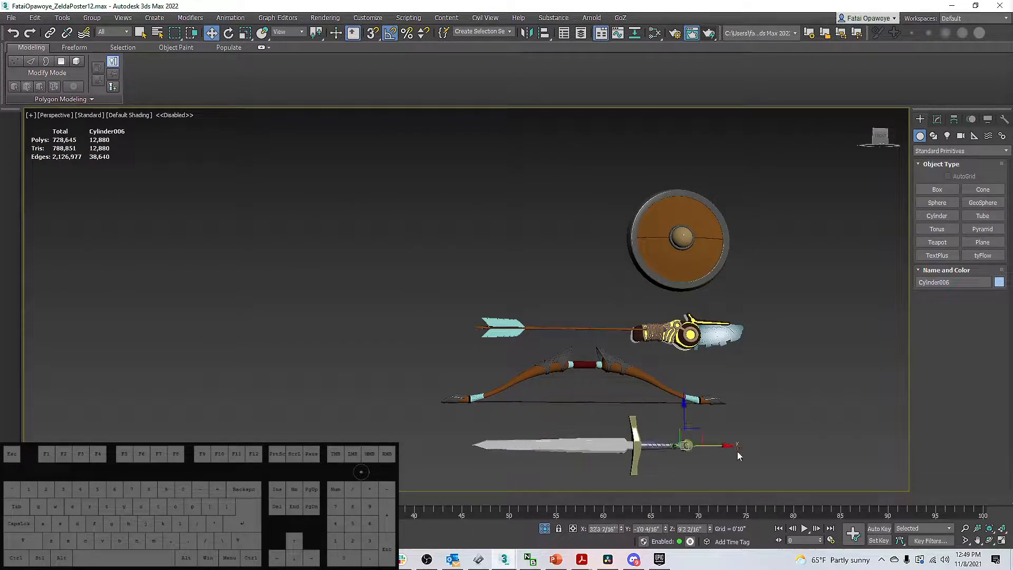
Inspect the sword's pommel, grip and guard from several angles in Perspective, undo the last change and select the guard.
drag(531, 425, 533, 425)
key(z)
alt+middle_drag(563, 340, 581, 376)
click(686, 372)
alt+middle_drag(687, 373, 604, 355)
alt+middle_drag(688, 449, 700, 487)
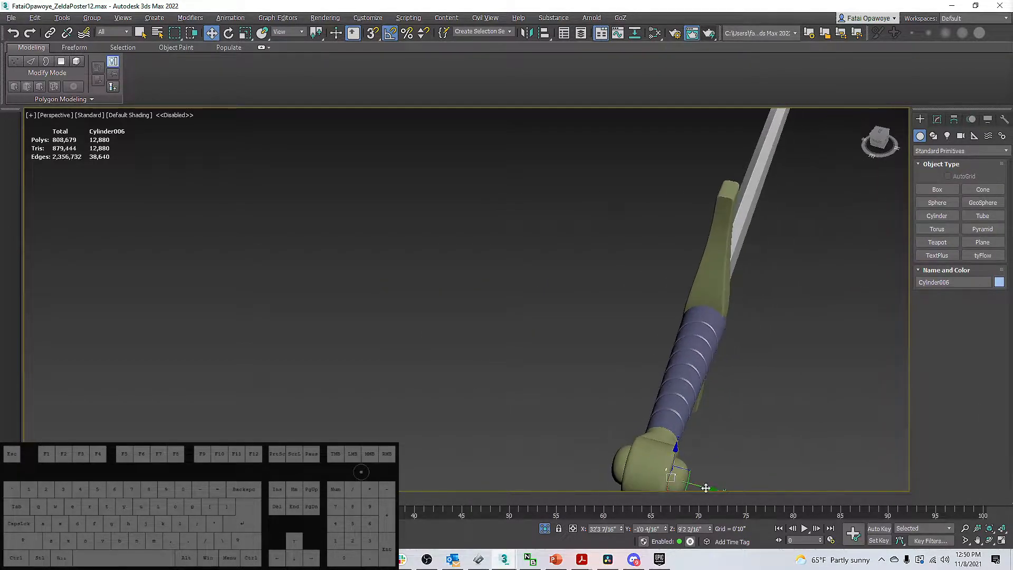
drag(700, 487, 700, 487)
alt+middle_drag(699, 486, 648, 339)
key(ctrl+z)
click(574, 309)
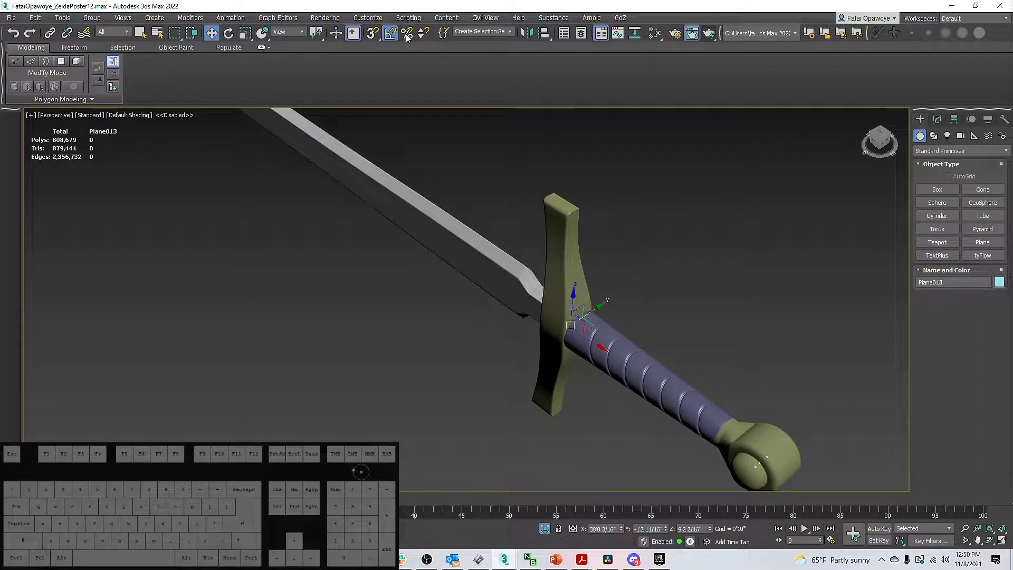
Align the guard centre to centre on the X, Y and Z positions, matching its local axis orientation.
click(545, 37)
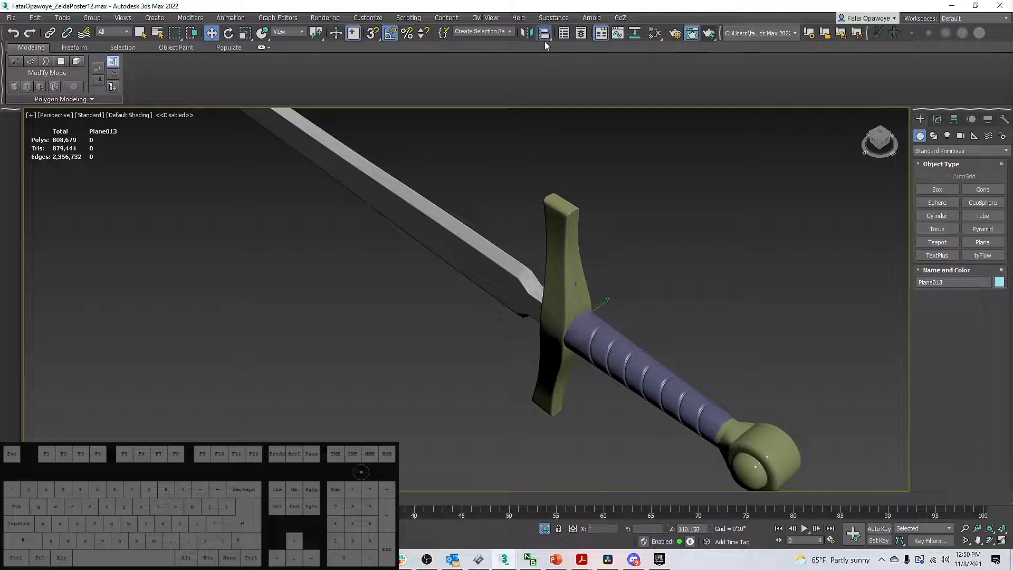
click(549, 298)
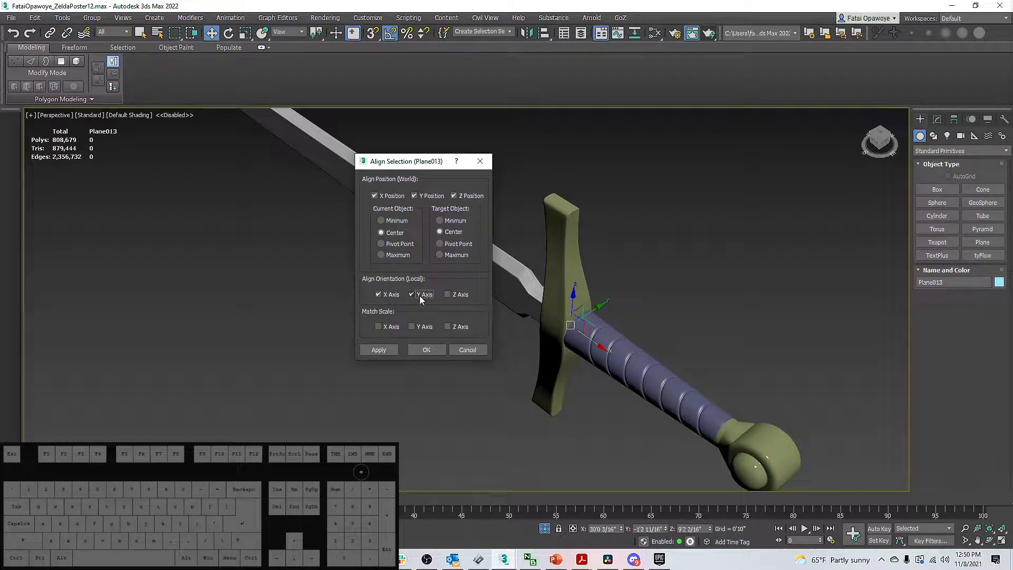
click(426, 350)
Select the sword's handle and centre its pivot on the object using Affect Pivot Only.
alt+middle_drag(477, 340, 506, 341)
click(571, 349)
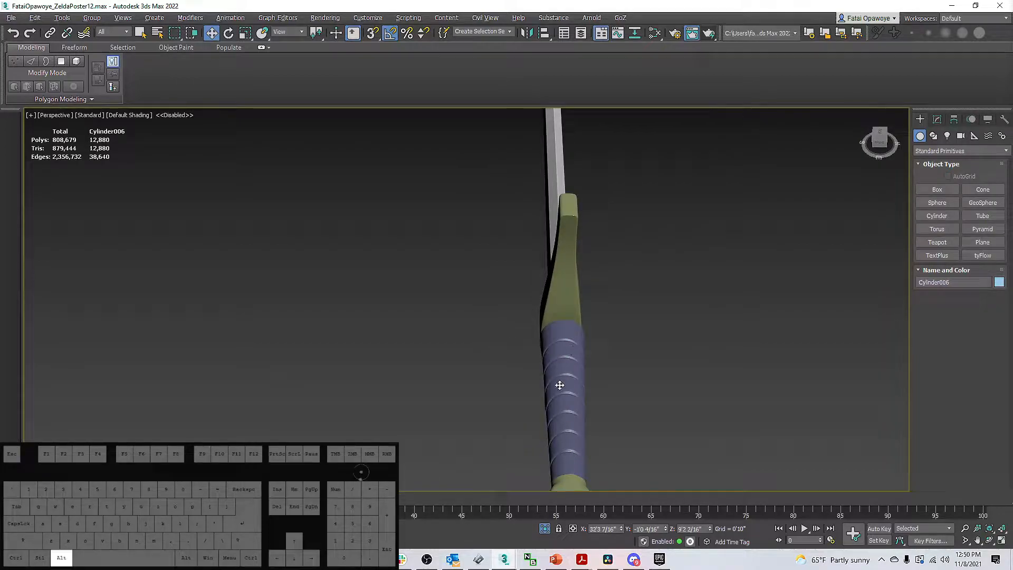
alt+middle_drag(557, 384, 627, 401)
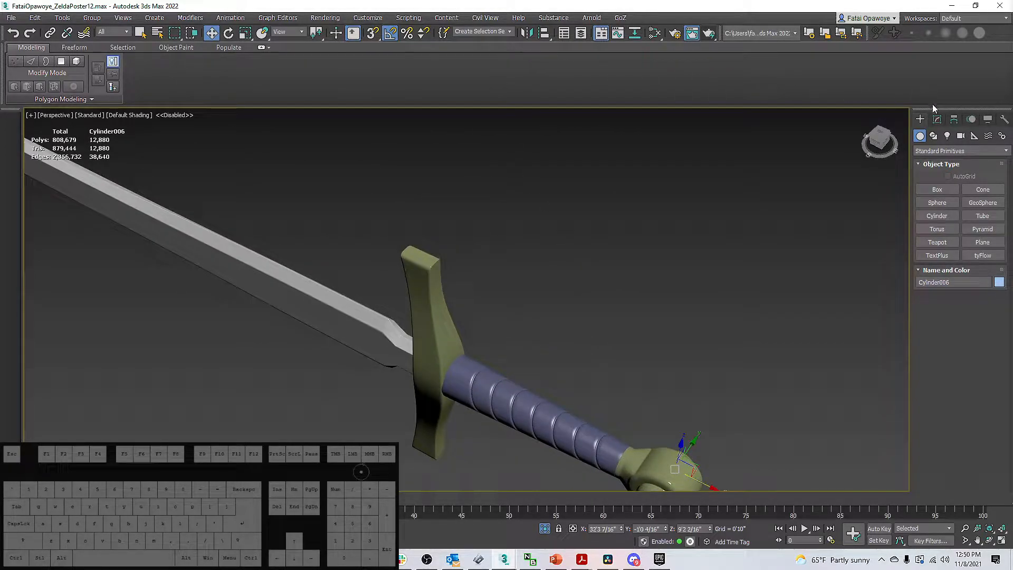
click(953, 118)
click(960, 192)
click(956, 247)
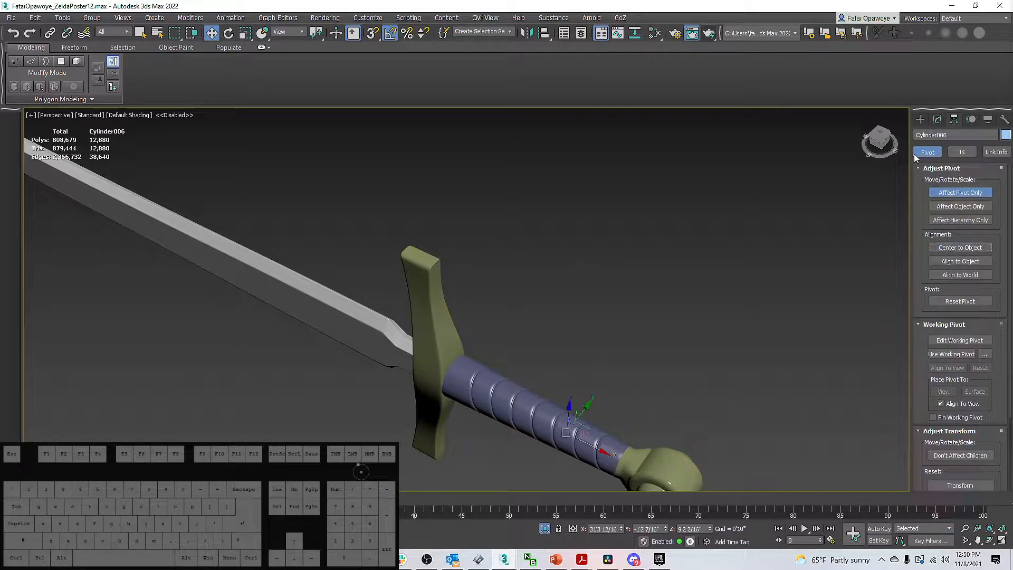
click(918, 119)
Align the handle's centre to the guard's centre on the Y position only, matching orientation on the X, Y and Z axes.
click(547, 34)
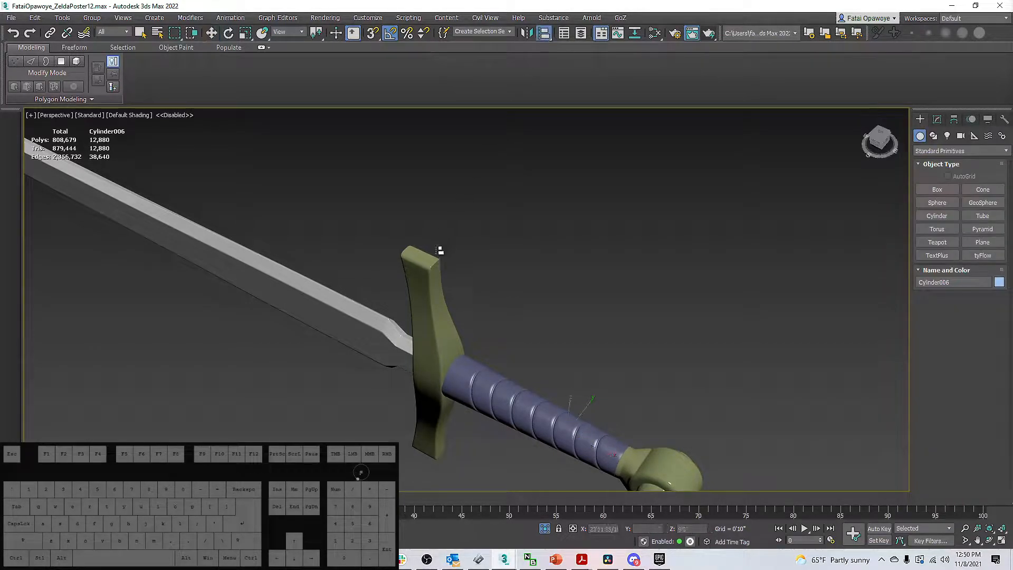
click(429, 324)
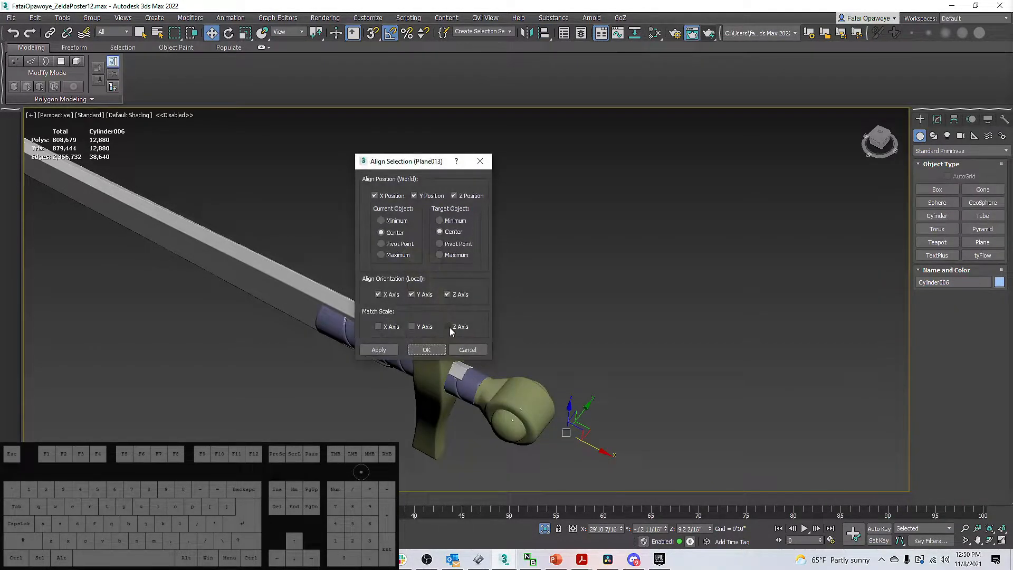
click(404, 196)
click(412, 196)
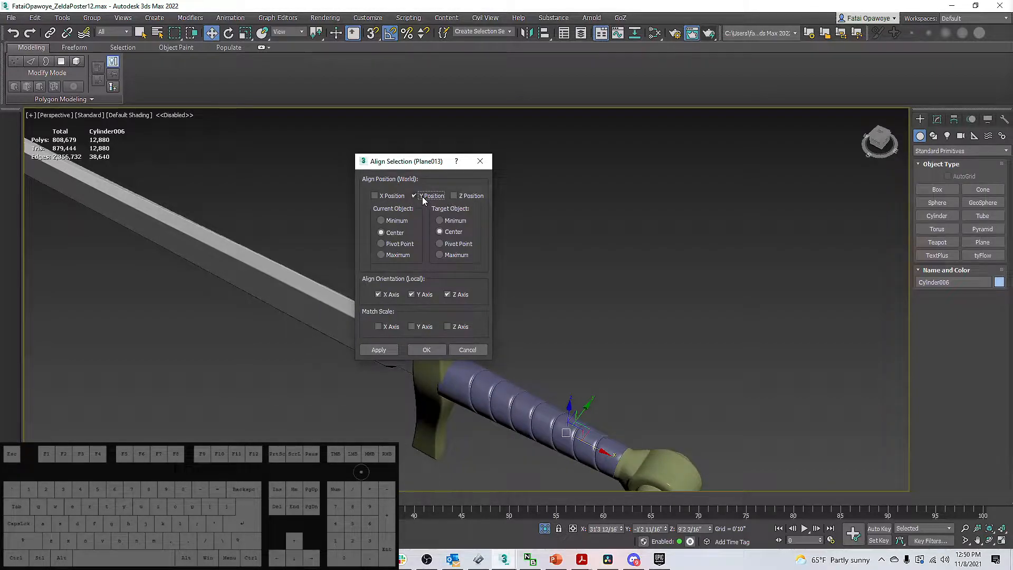
click(426, 349)
Scale the handle slightly, try a small move of it and undo that move.
alt+middle_drag(428, 352, 583, 327)
key(r)
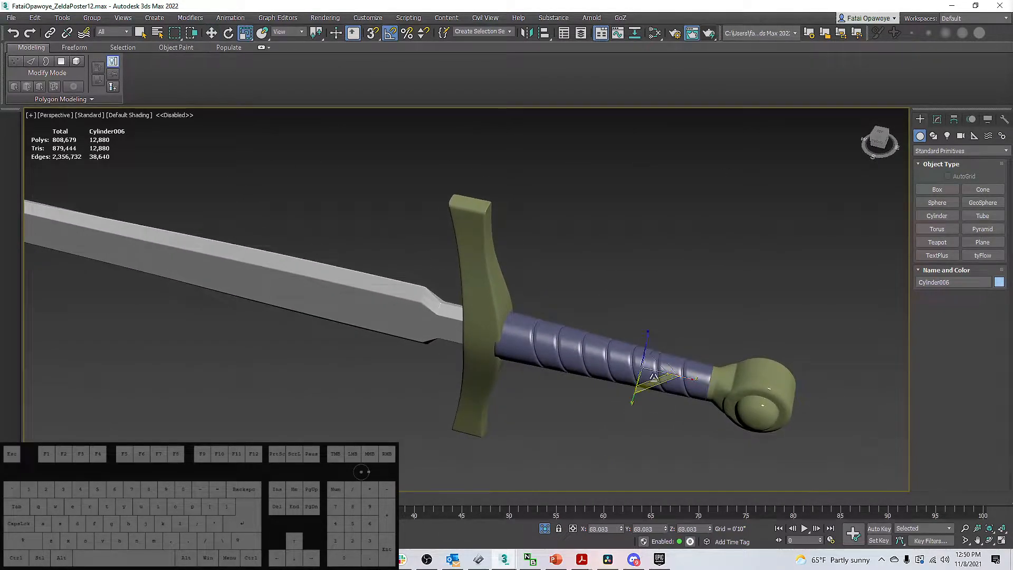
mouse_move(661, 376)
mouse_down()
mouse_move(651, 370)
mouse_move(661, 372)
mouse_up()
key(w)
alt+middle_drag(657, 370, 643, 338)
drag(625, 351, 625, 351)
key(ctrl+z)
Scale the guard slightly overall and along its Y axis to fit the handle, and deselect it.
click(511, 329)
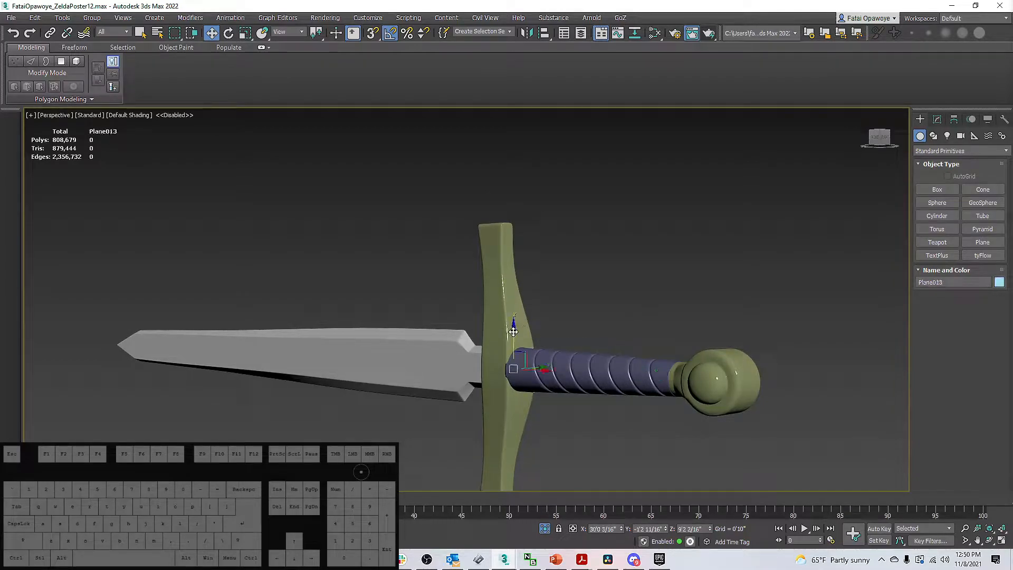
alt+middle_drag(551, 343, 557, 352)
key(r)
drag(526, 370, 527, 367)
alt+middle_drag(527, 367, 487, 382)
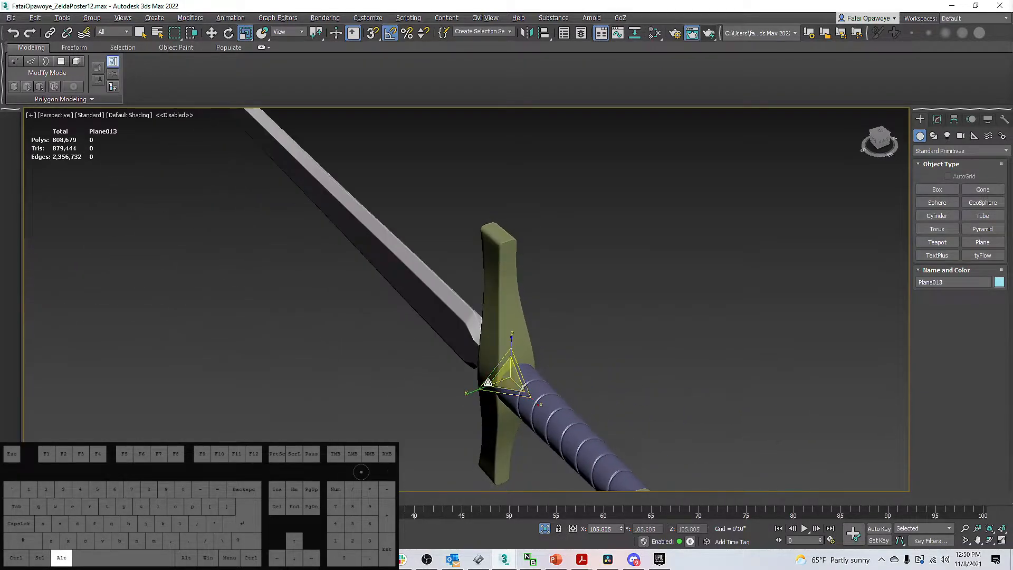
drag(471, 390, 468, 393)
alt+middle_drag(471, 391, 825, 362)
click(825, 362)
Set the Perspective viewport's shading to Flat Color and its quality to High Quality for the full sword.
alt+middle_drag(490, 254, 577, 285)
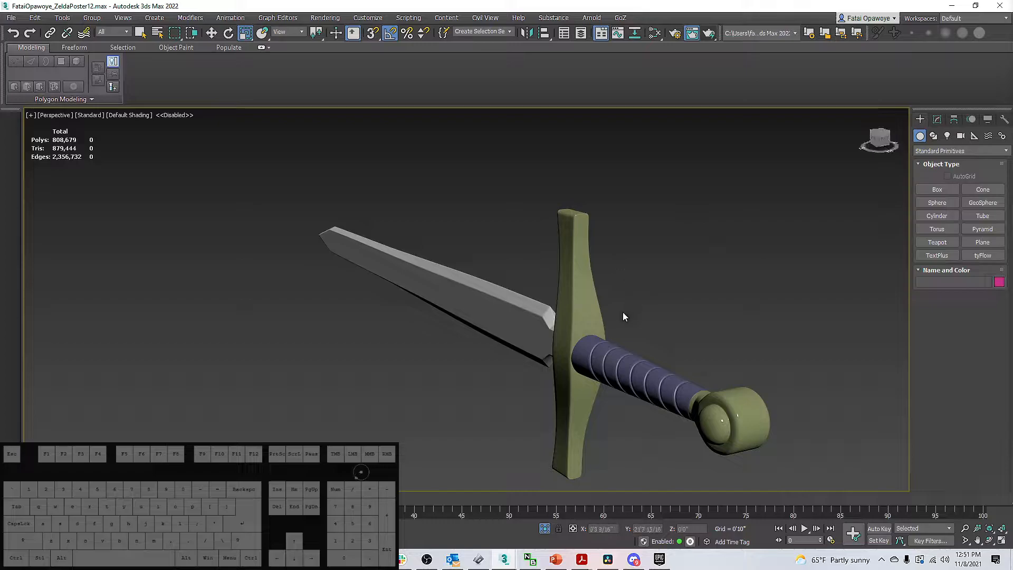
drag(710, 451, 712, 448)
alt+middle_drag(716, 388, 763, 324)
click(704, 307)
alt+shift+middle_drag(699, 302, 515, 267)
click(128, 115)
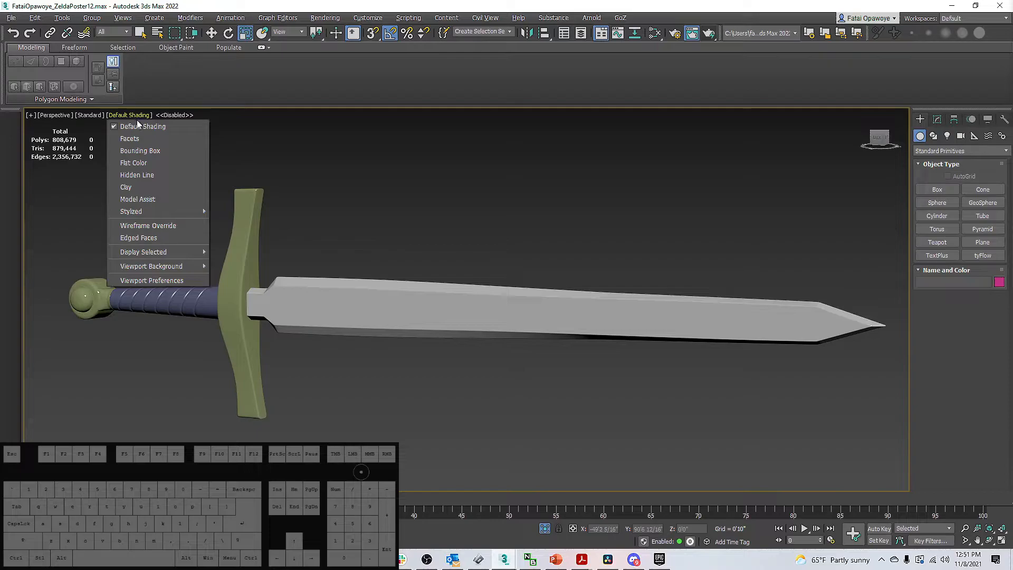
click(146, 164)
click(85, 115)
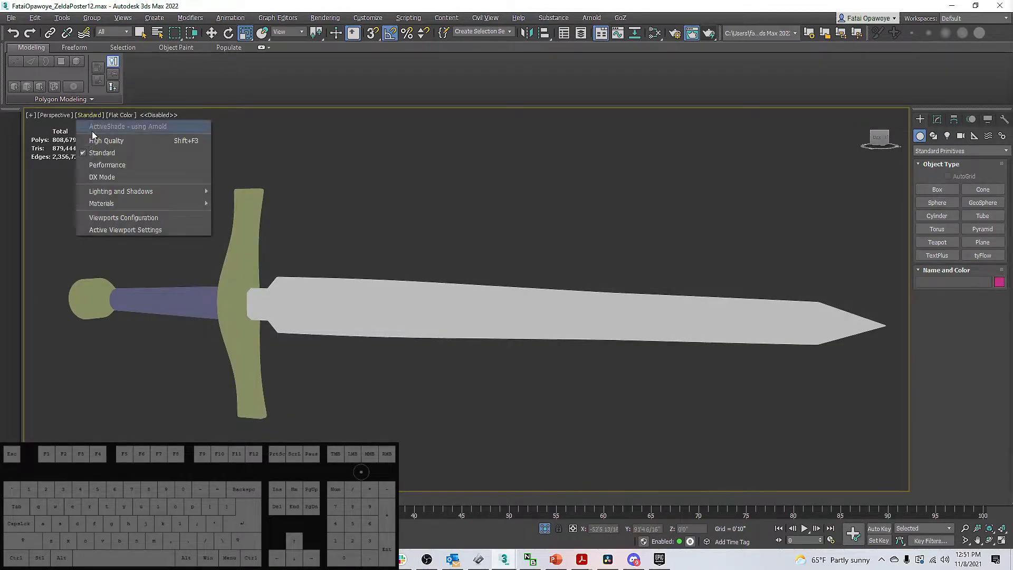
click(101, 136)
alt+middle_drag(330, 220, 356, 214)
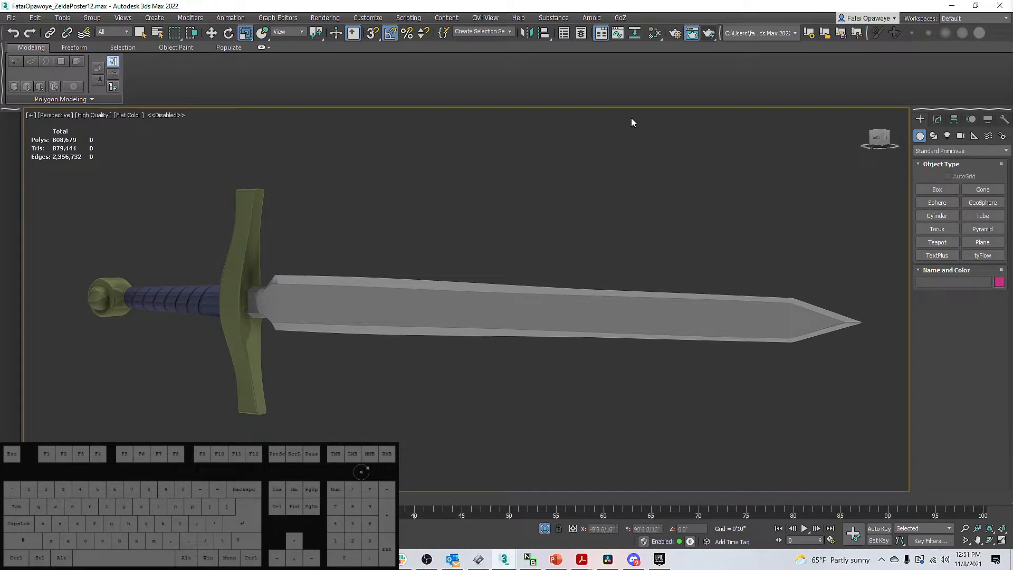
Render the Perspective view of the sword, inspect the guard and blade in the rendered image, and render it again.
click(710, 34)
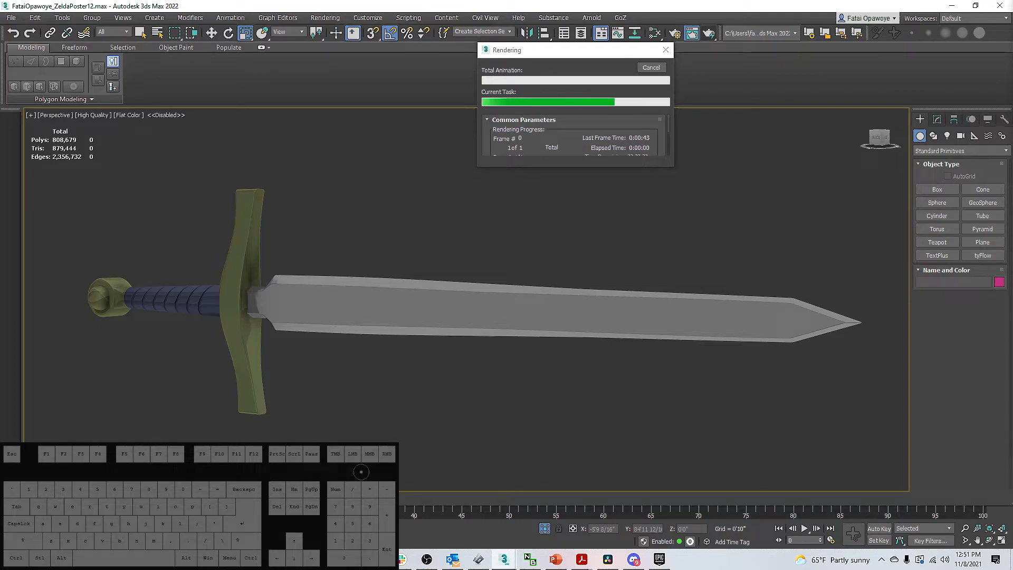
scroll(282, 286, up, 2)
scroll(284, 284, down, 1)
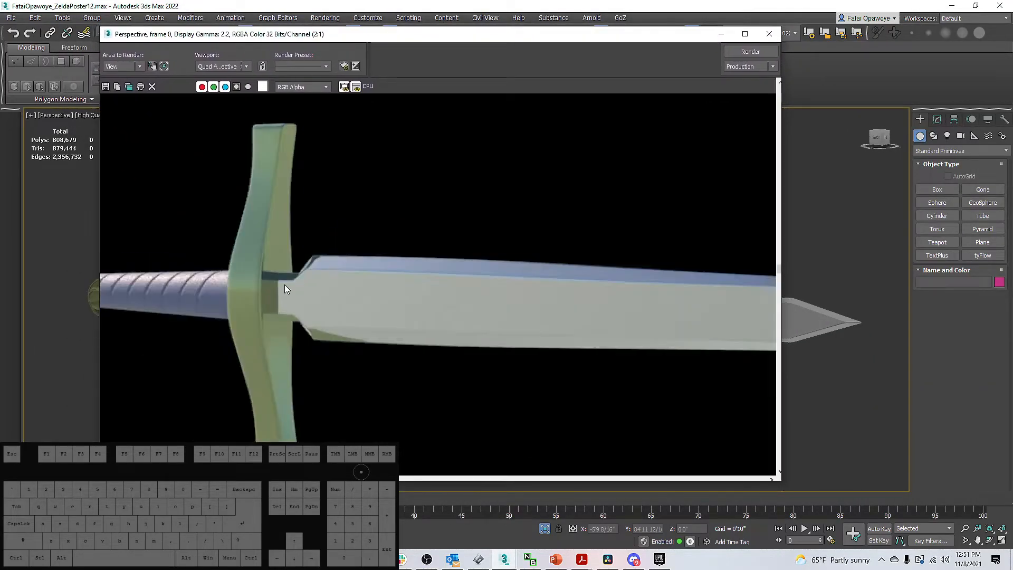
scroll(306, 275, down, 1)
scroll(341, 266, up, 1)
scroll(342, 266, down, 1)
click(751, 51)
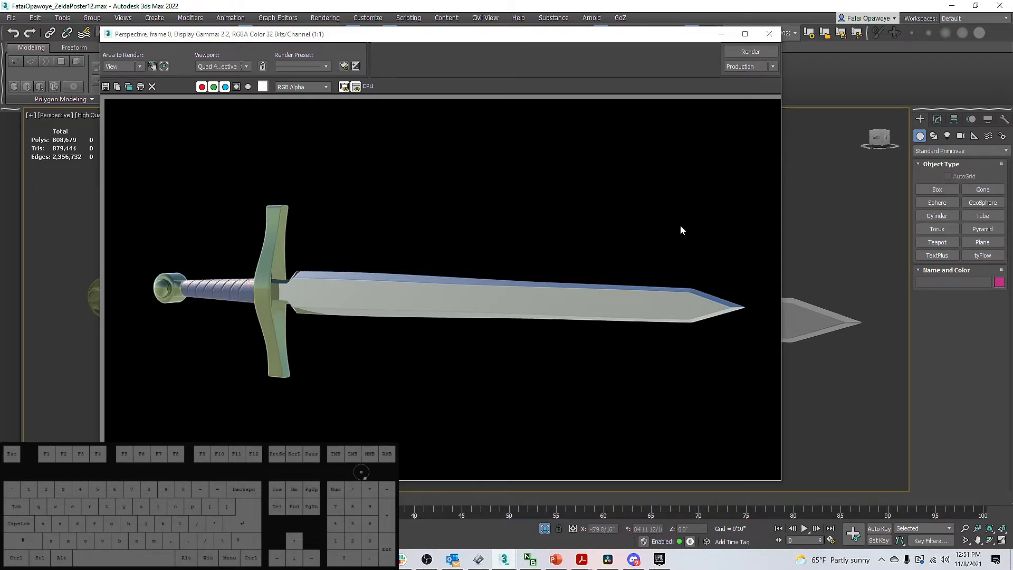
mouse_move(627, 563)
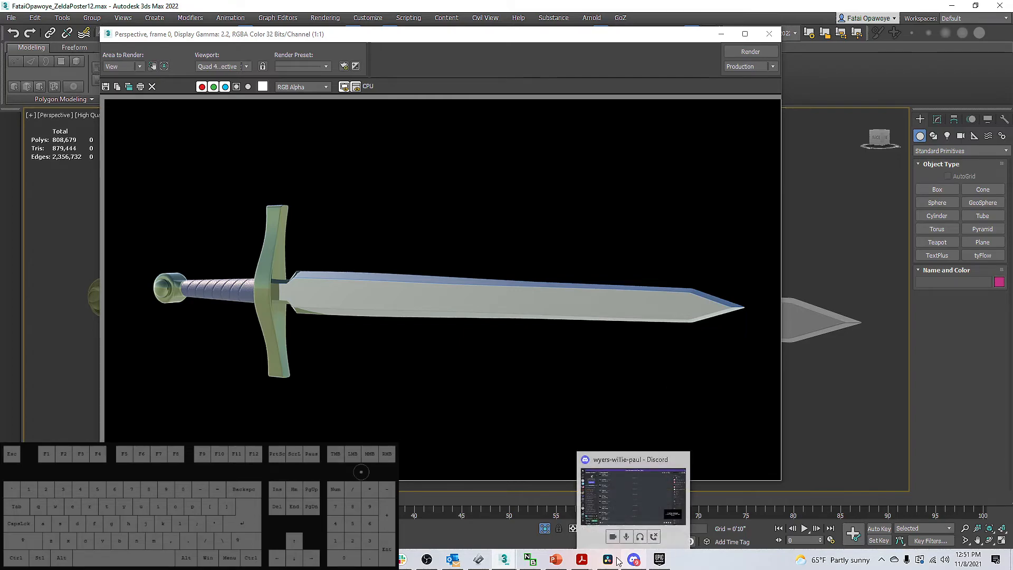